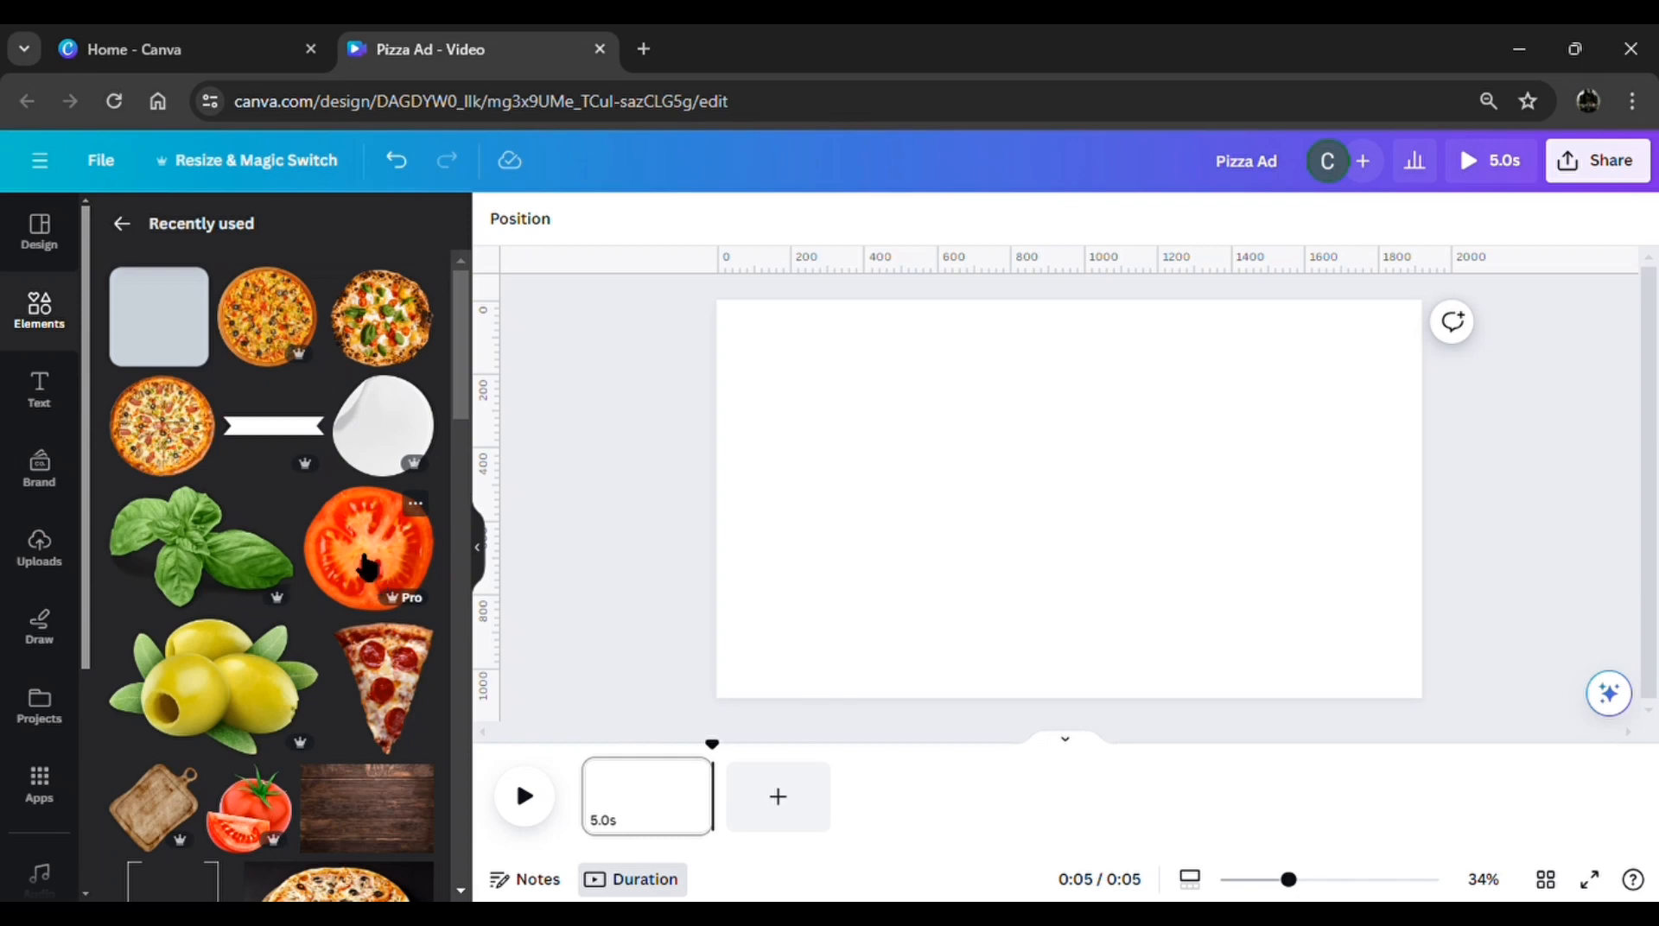
Add three recently used whole-pizza images to the page: the olive, the basil-topped and the sausage pizza
click(266, 342)
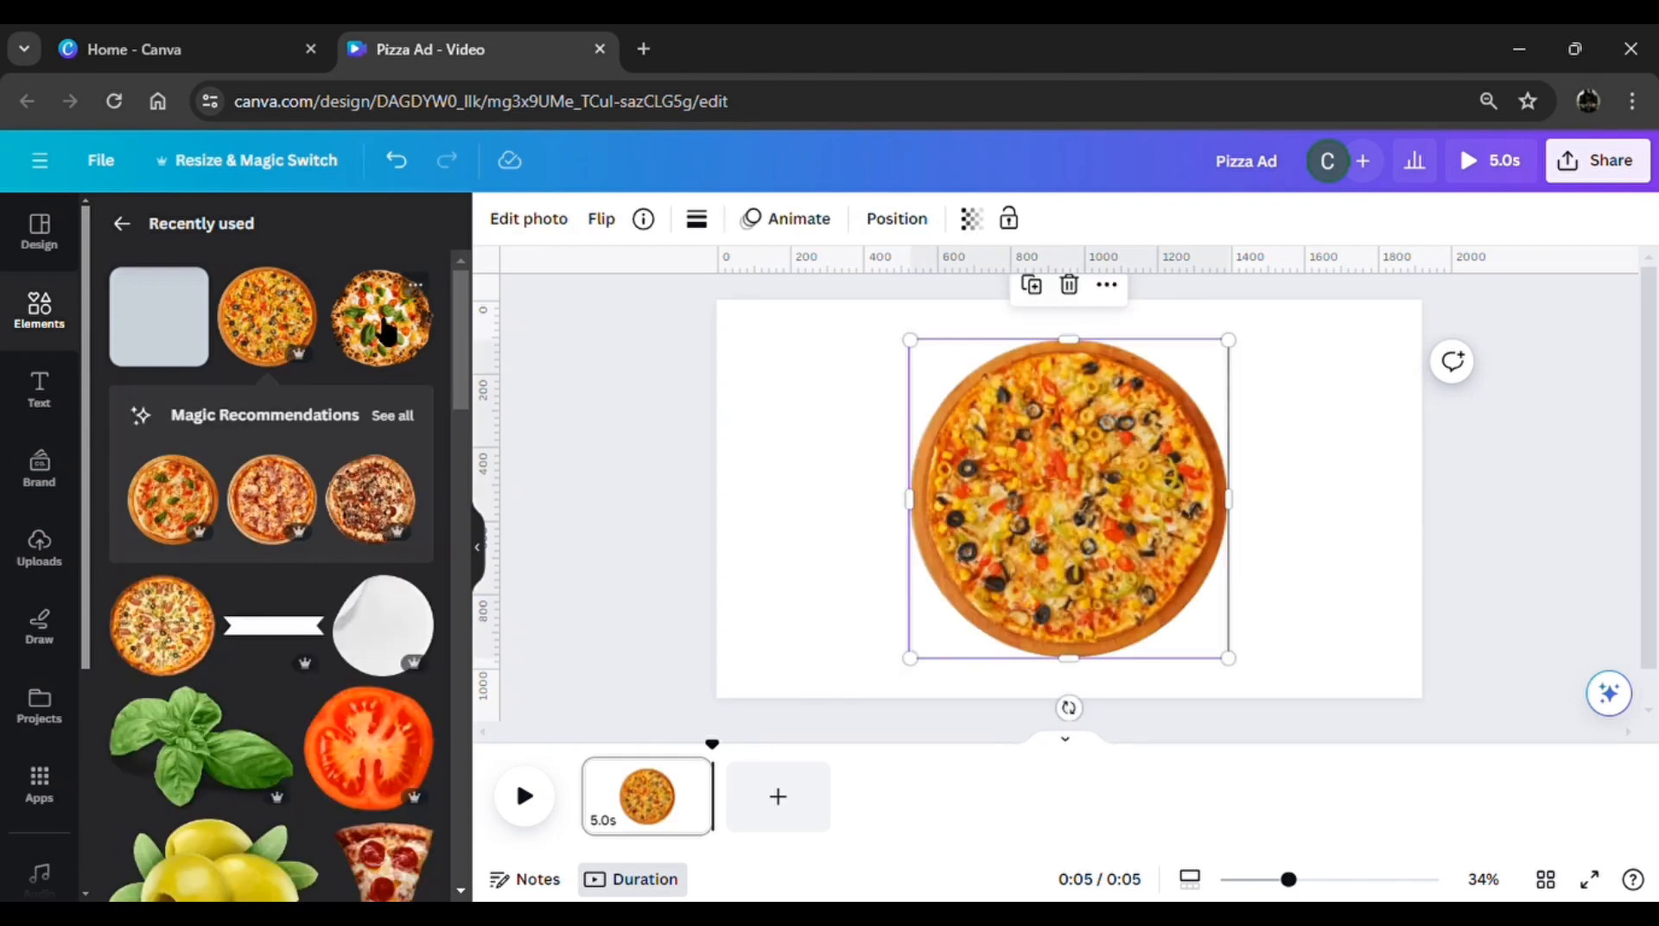
click(380, 333)
click(187, 644)
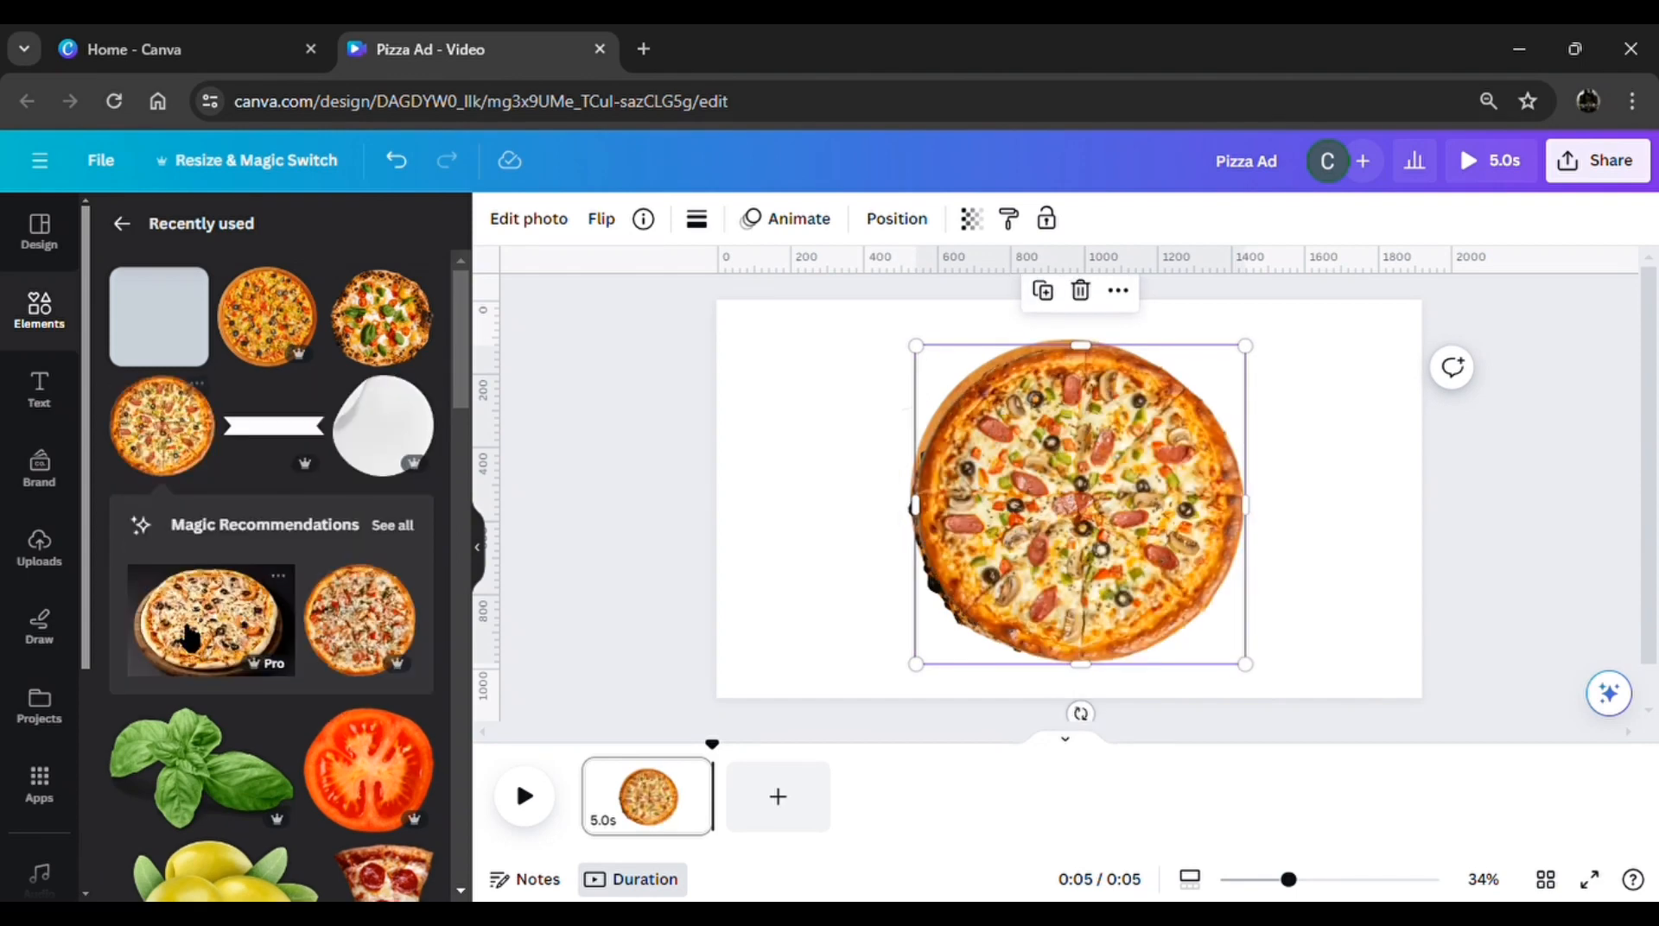
Add three yellow rounded squares and arrange them in a column along the page's right edge
click(179, 350)
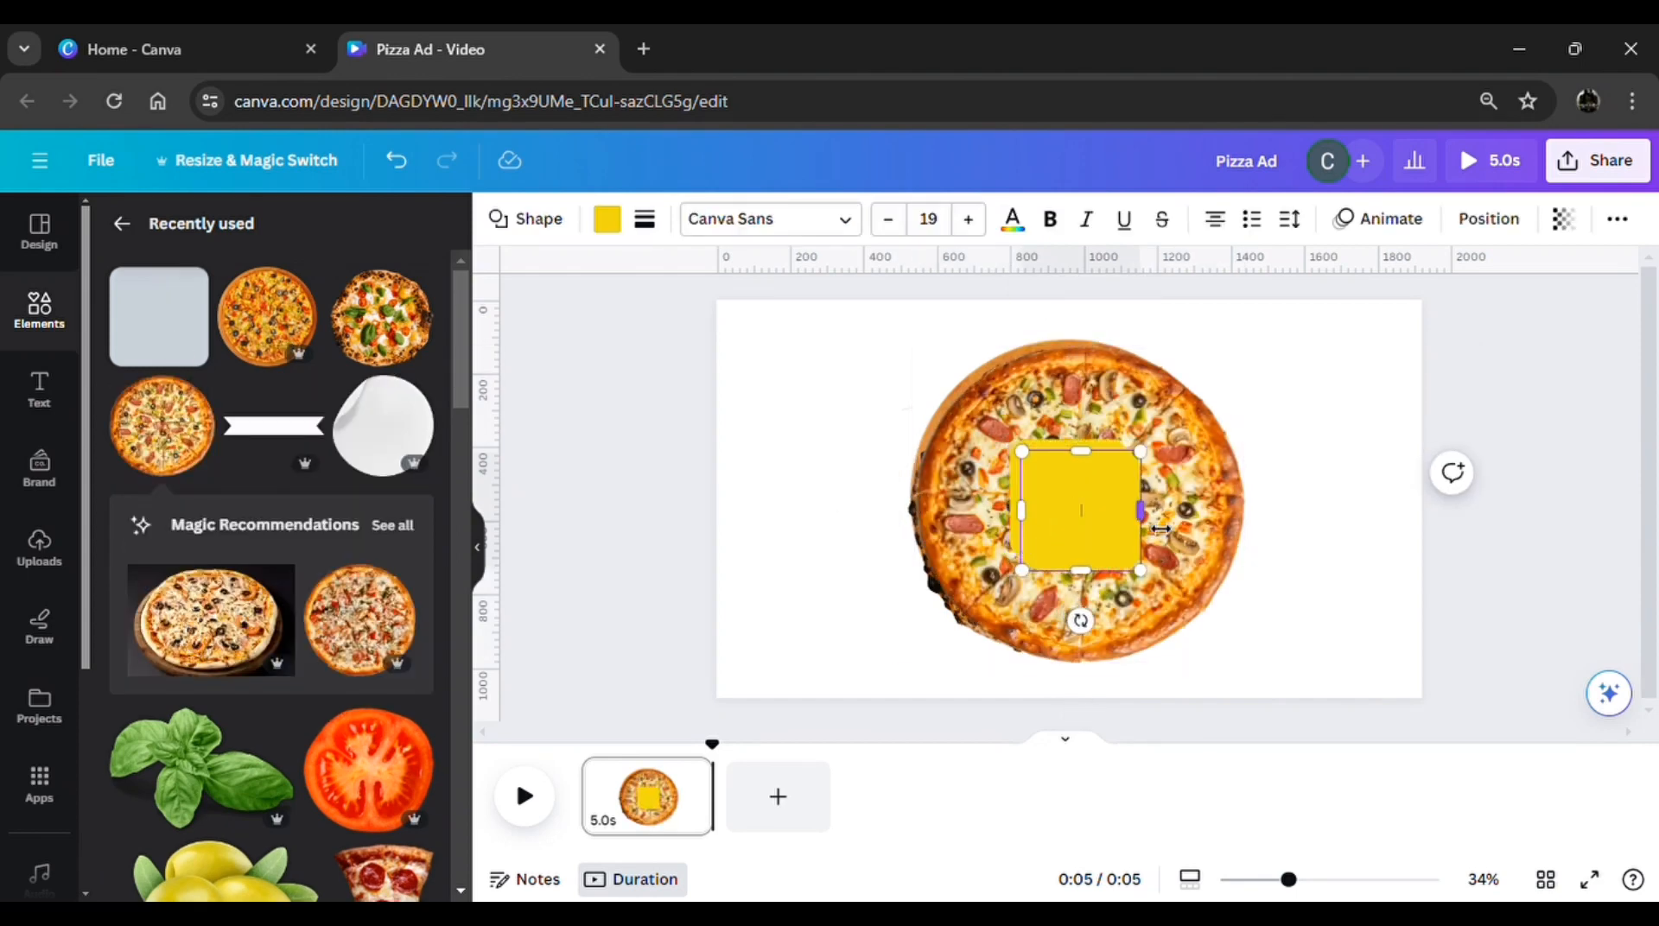
click(1274, 550)
drag(1086, 551, 1341, 421)
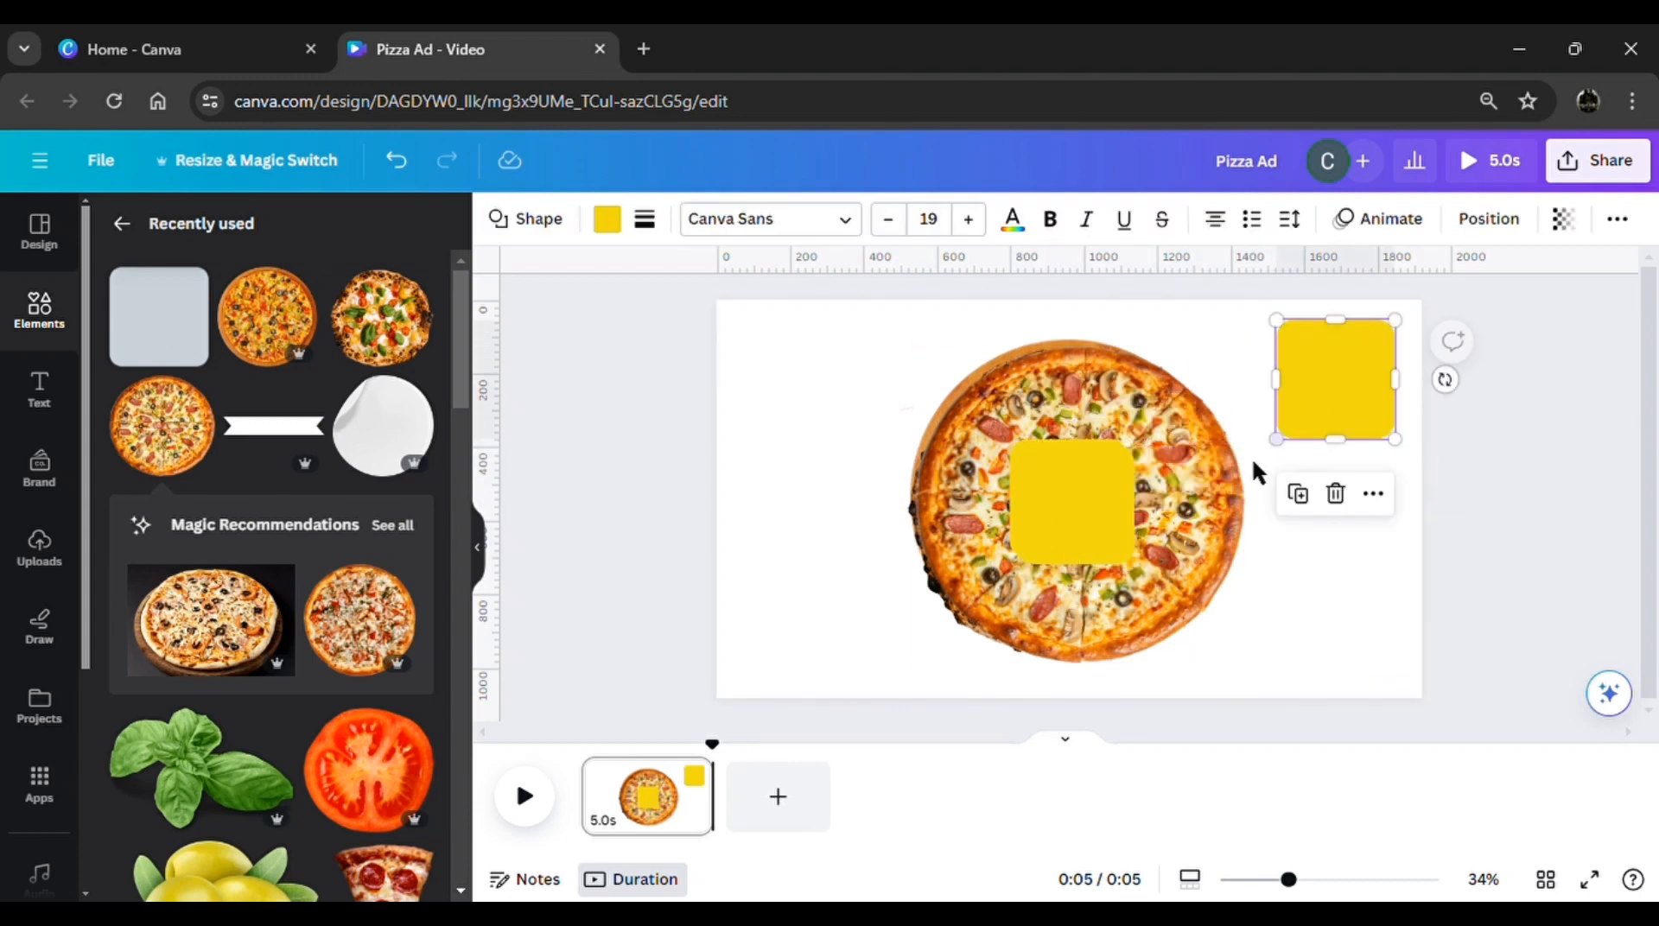
drag(1085, 545, 1363, 574)
drag(1111, 560, 1377, 724)
Shrink the sausage pizza to about two thirds of its size and place it against the page's left edge at mid-height
click(1178, 579)
drag(1178, 579, 993, 586)
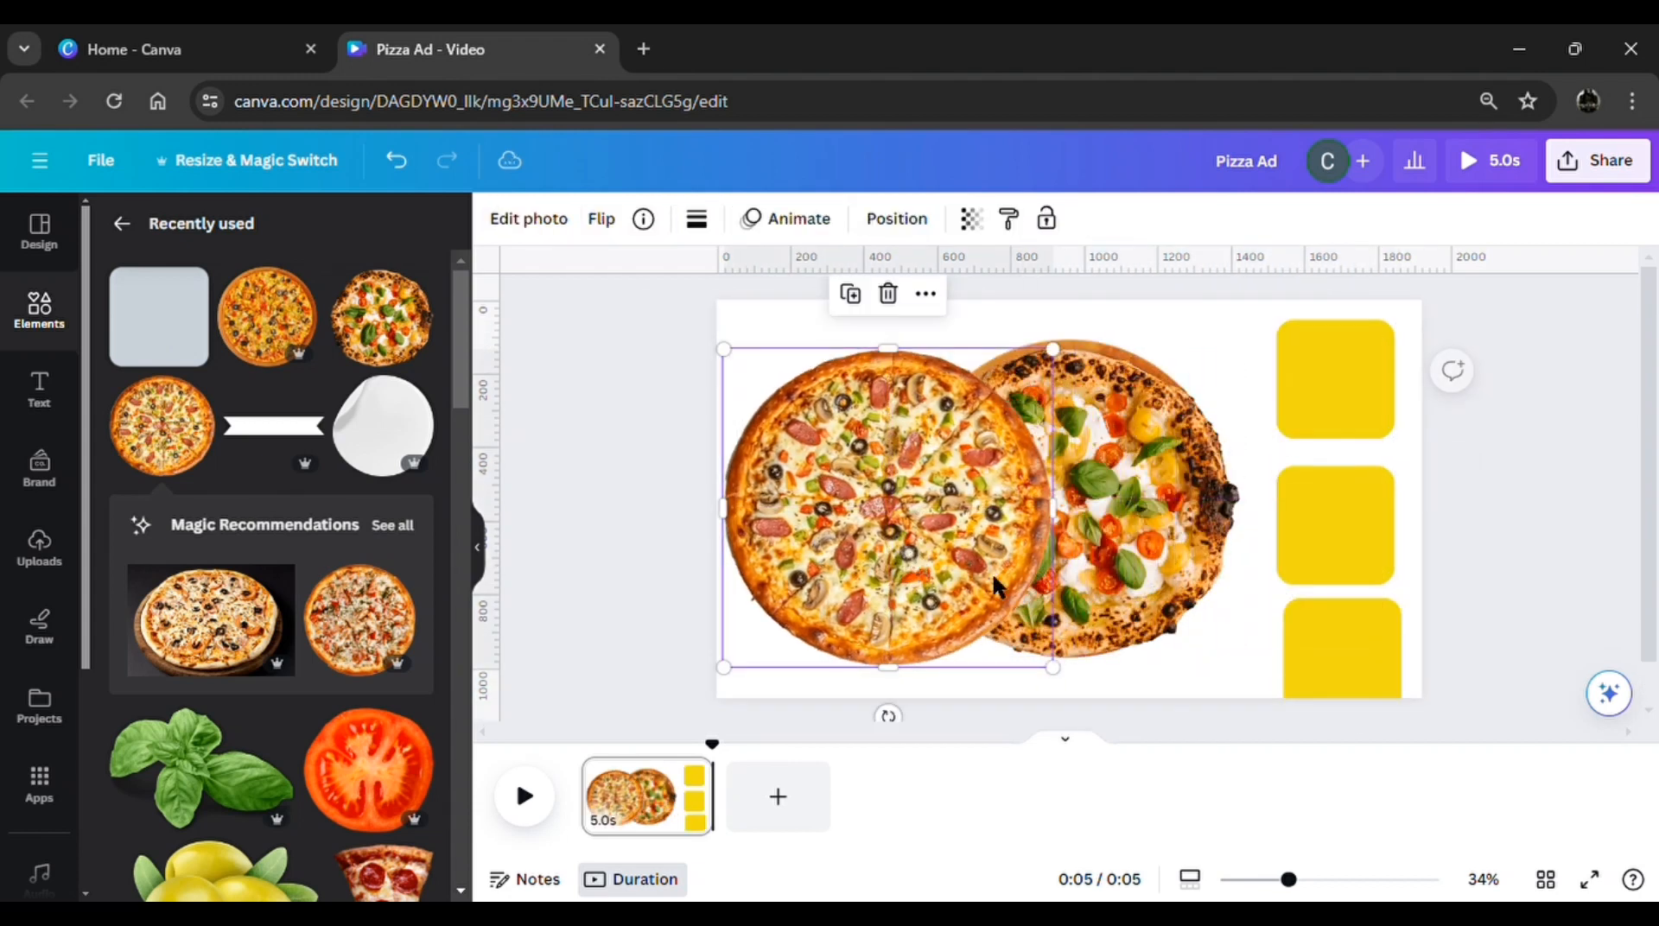
drag(1053, 668, 933, 556)
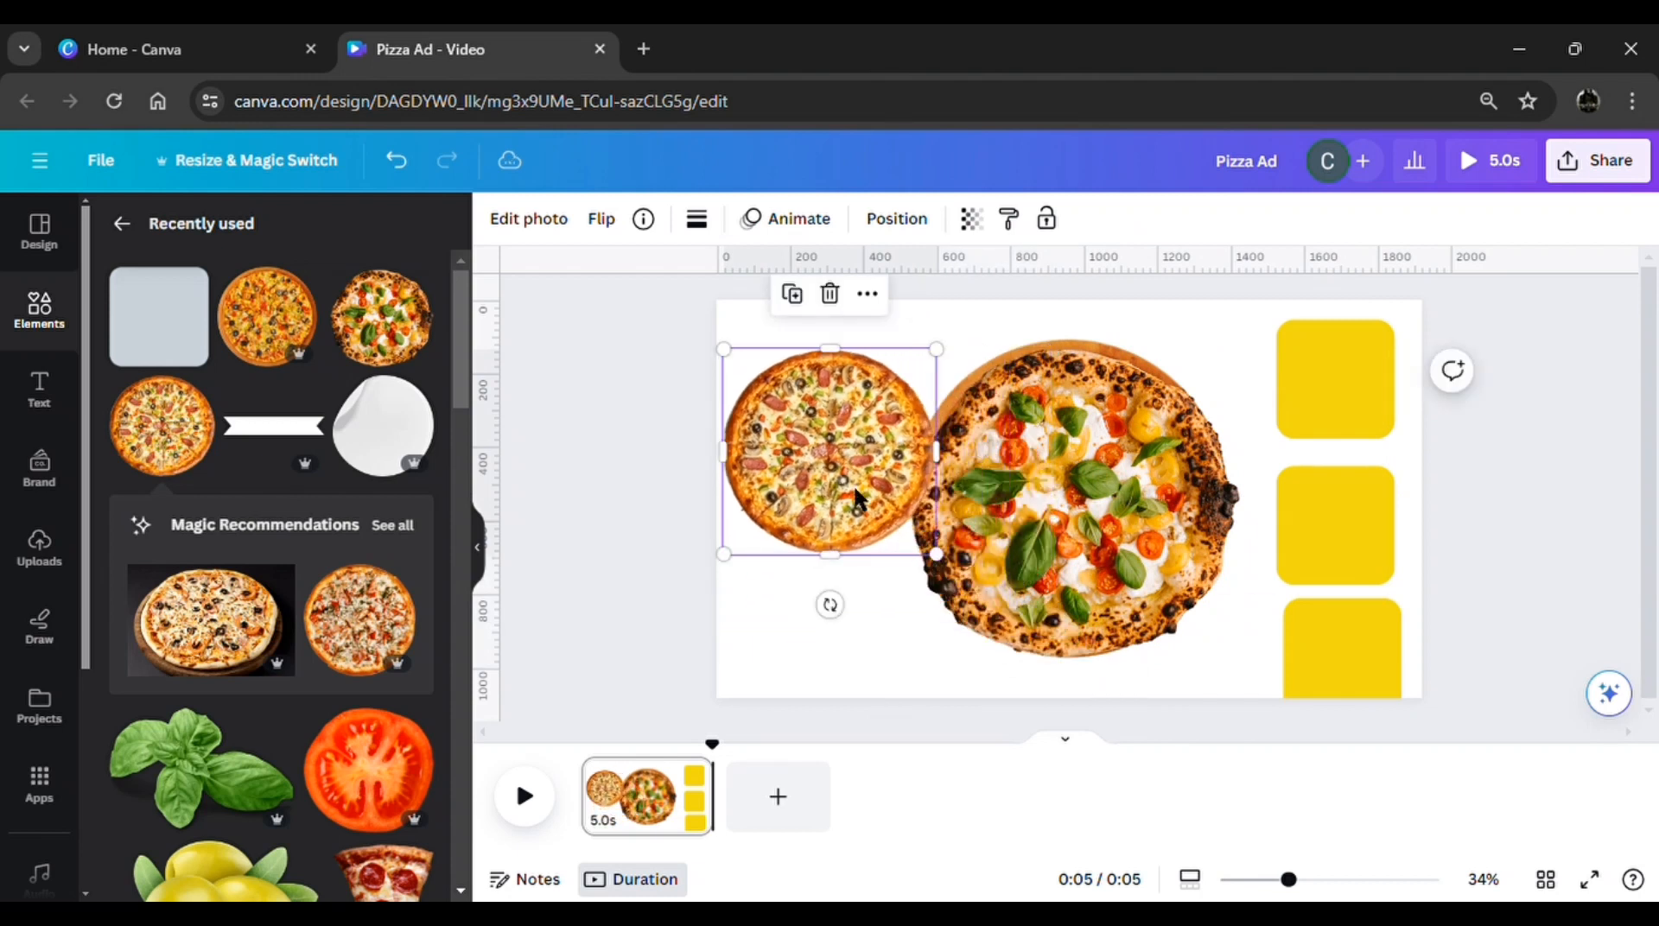
drag(875, 505, 865, 552)
Shrink the basil-topped pizza to a similar size and move it to the page's upper-left corner
click(1024, 566)
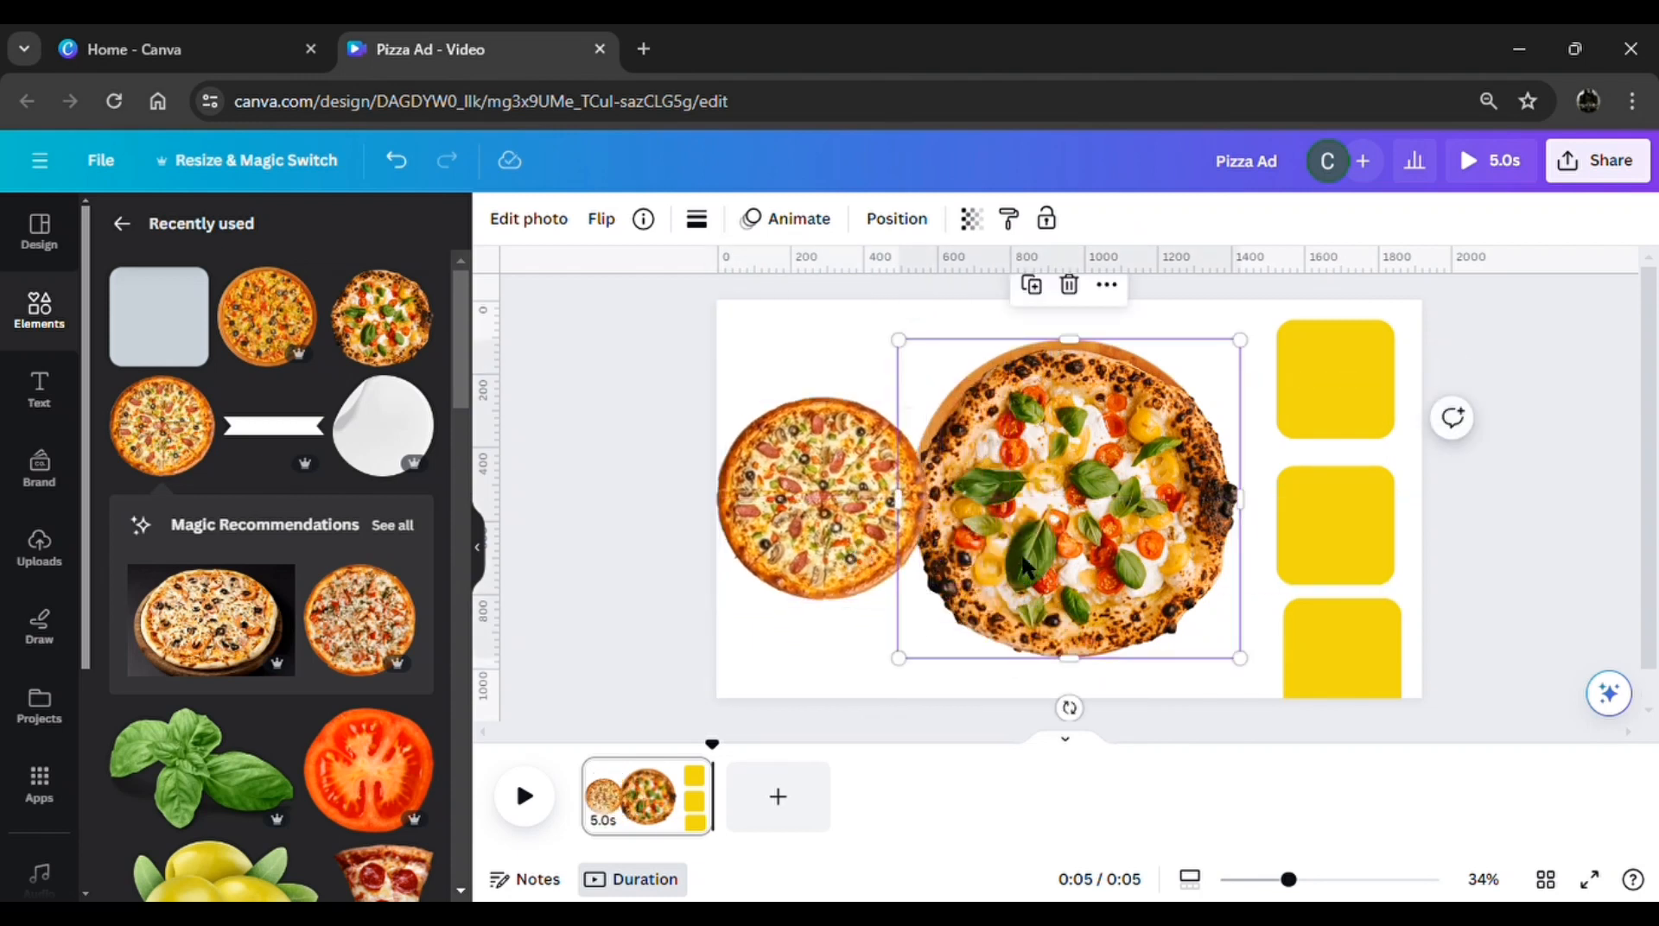
drag(1251, 667, 1133, 558)
drag(1024, 442, 874, 320)
Shrink the olive pizza to match the other two and position it near the page's centre
click(1166, 551)
drag(1235, 664, 1144, 559)
drag(1055, 488, 1087, 523)
drag(1170, 602, 1104, 563)
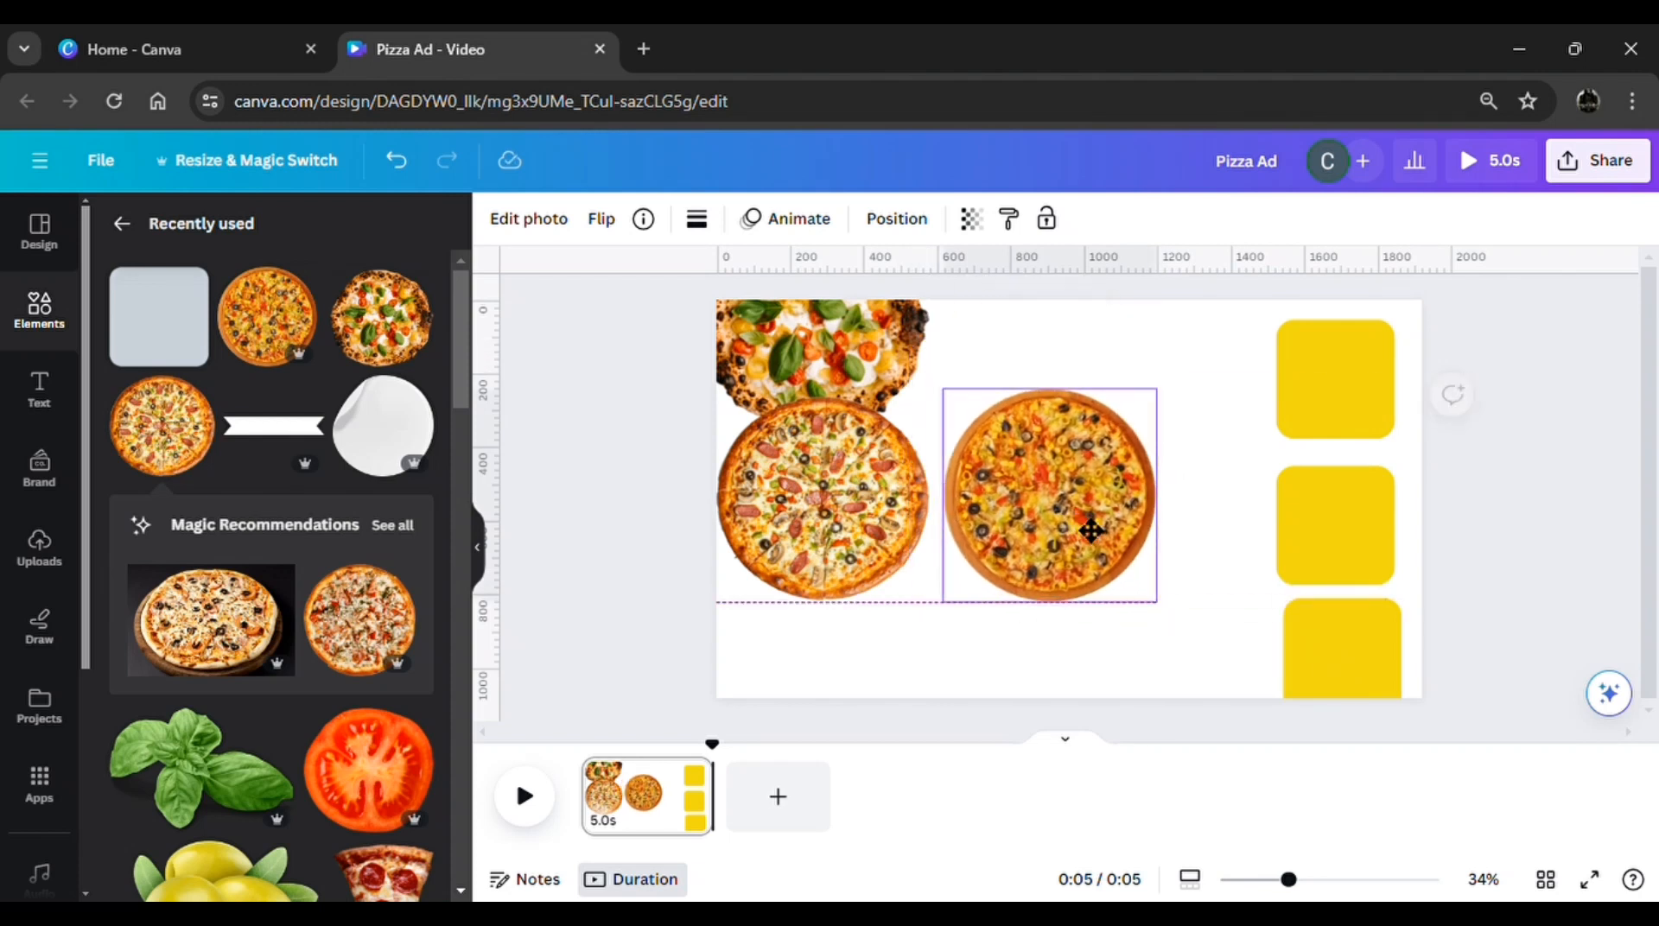
Set the transparency of the three yellow rounded squares to 0 to make them invisible
click(1316, 400)
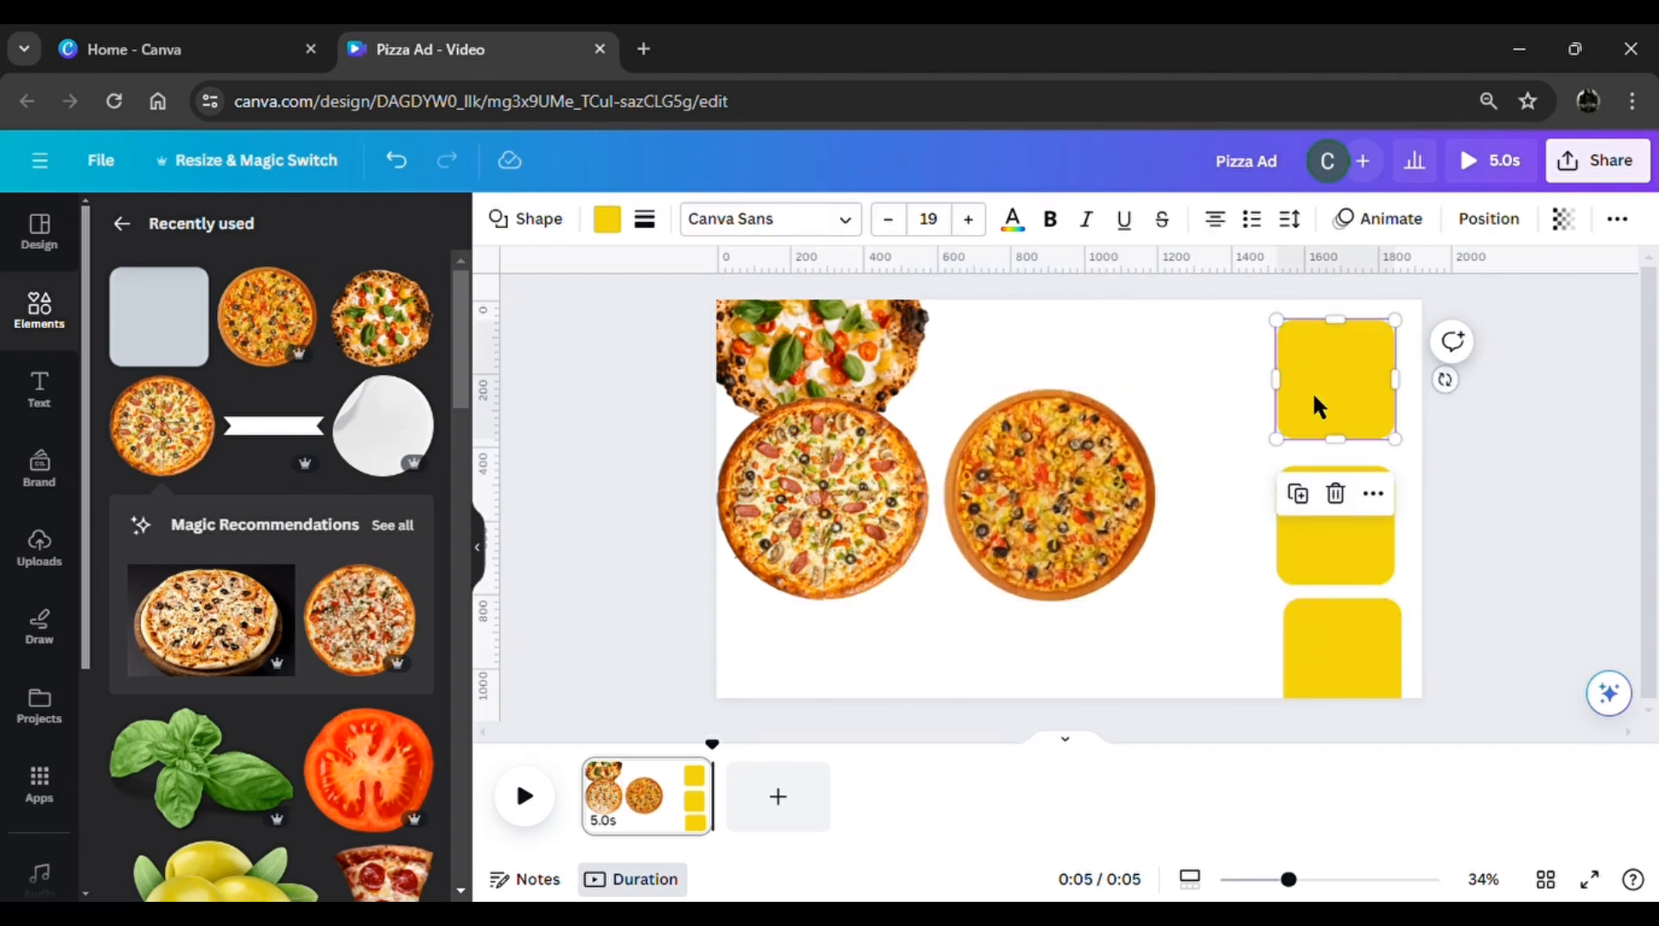
click(1565, 231)
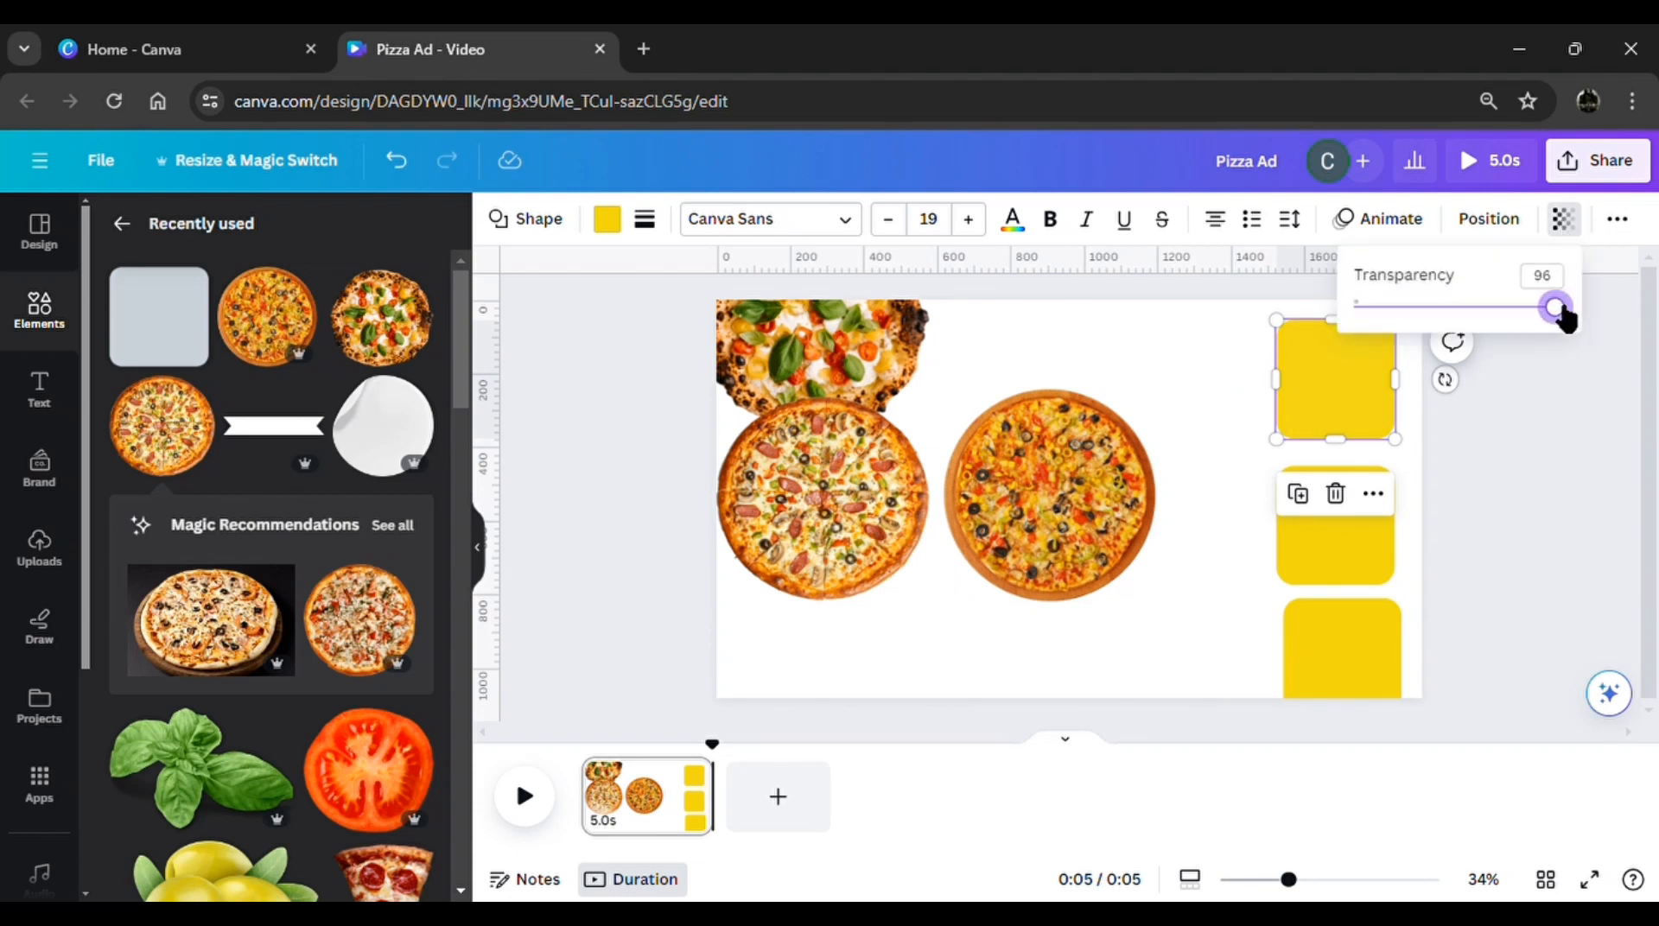
drag(1519, 308, 1388, 330)
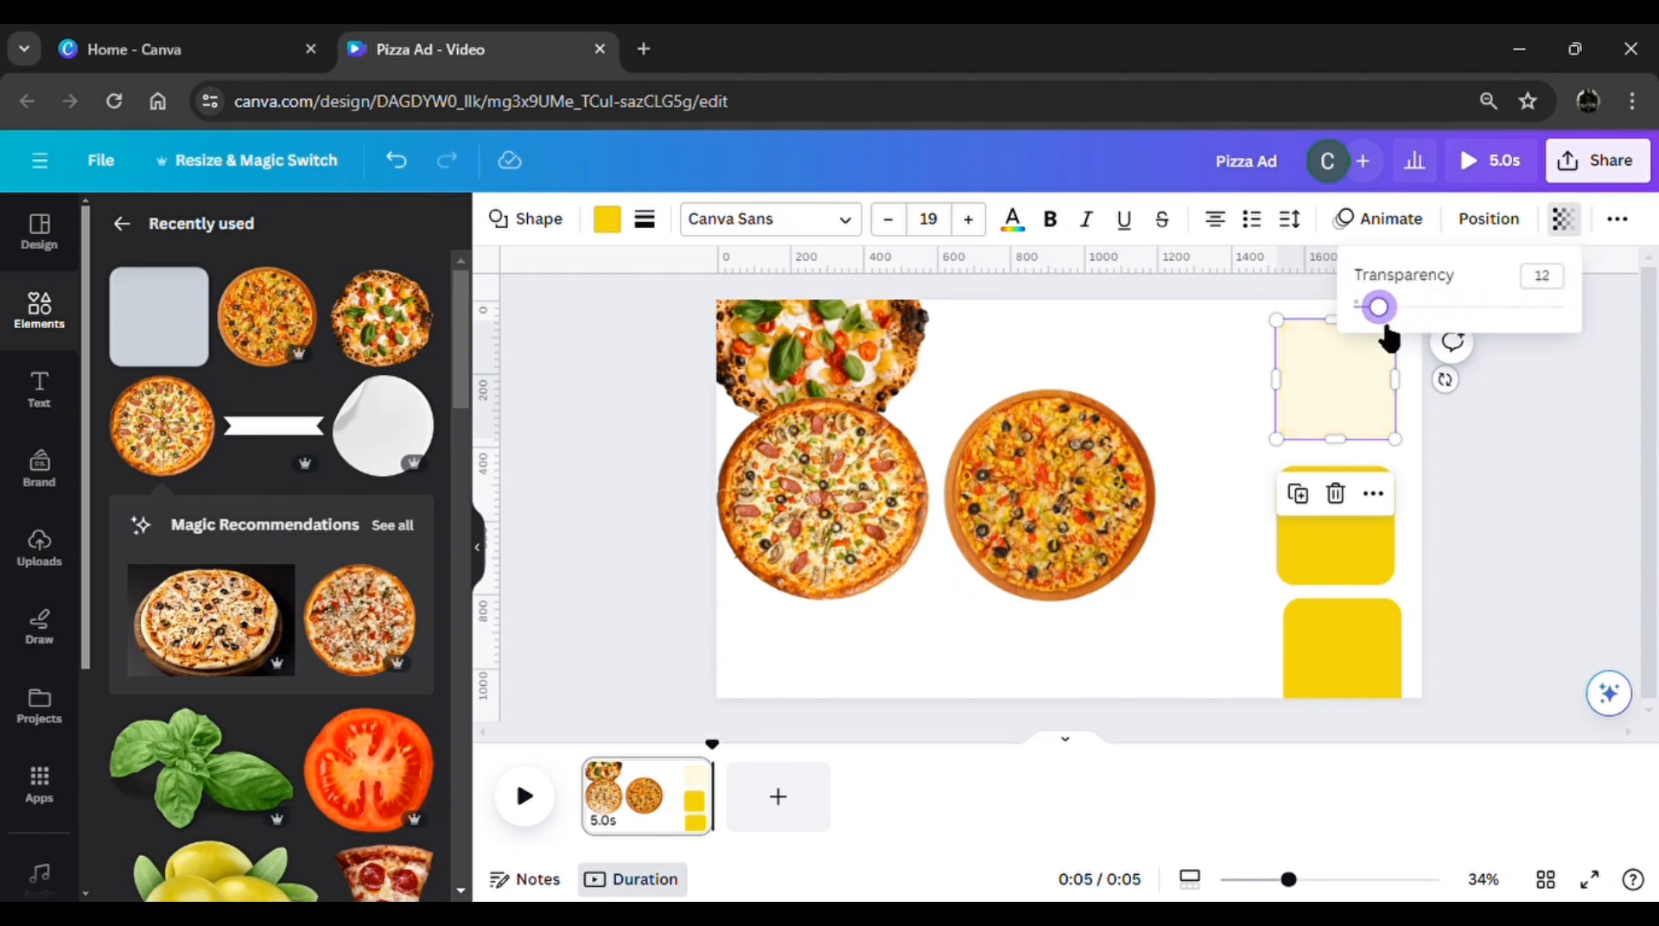
click(1329, 534)
click(1566, 227)
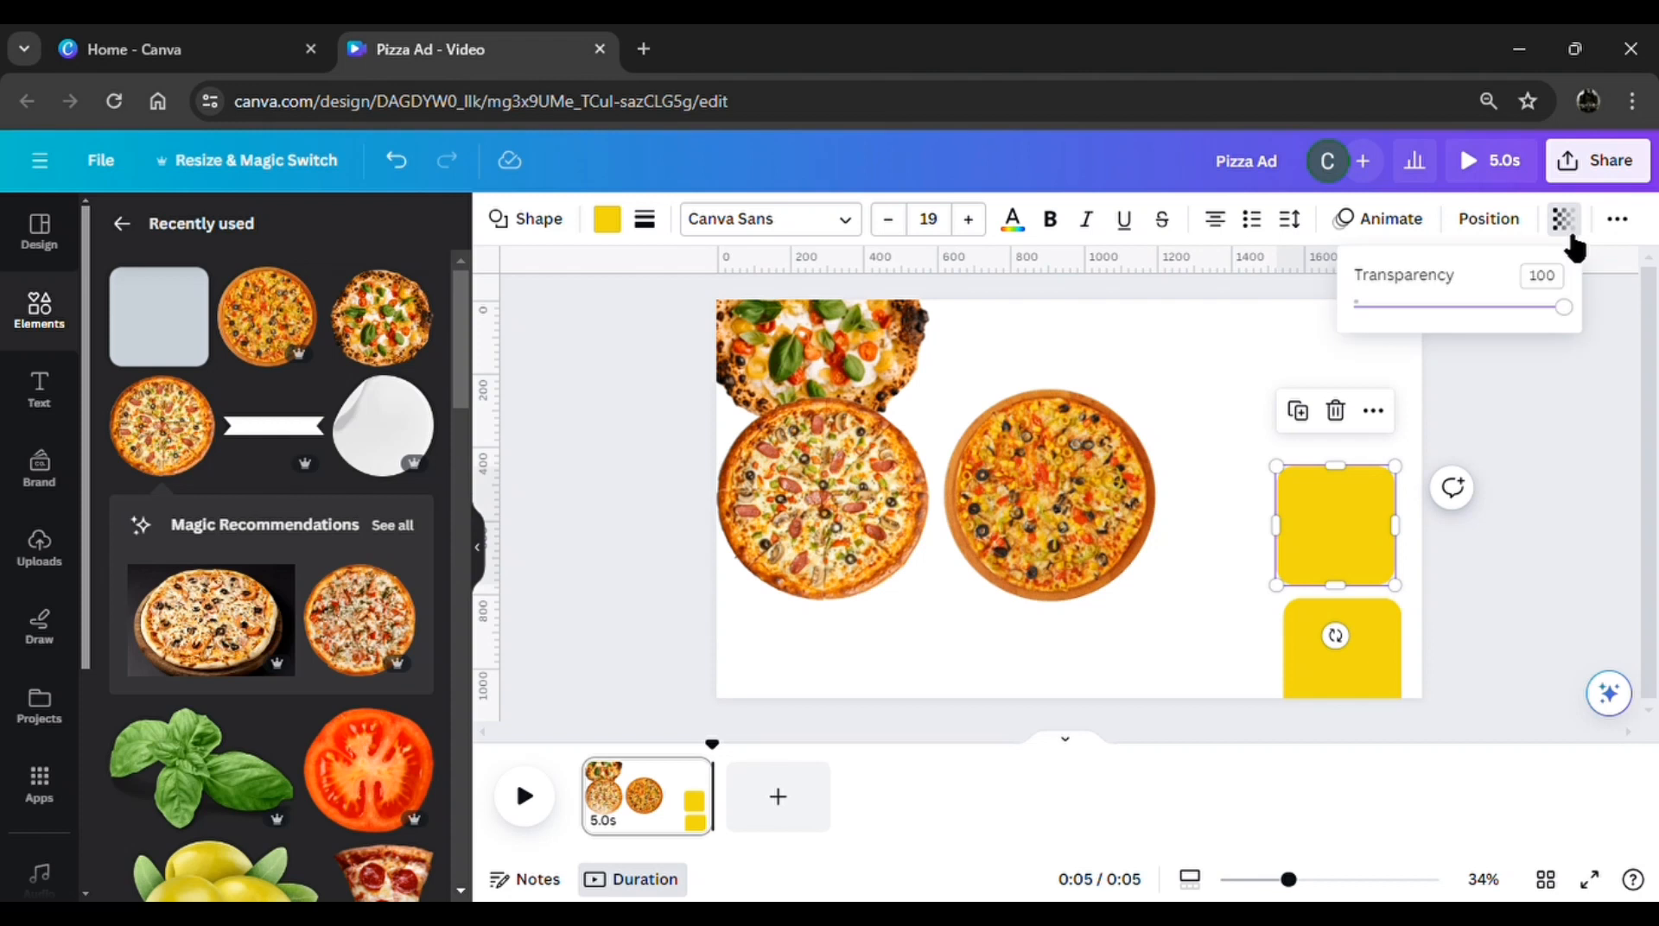
drag(1578, 321, 1370, 322)
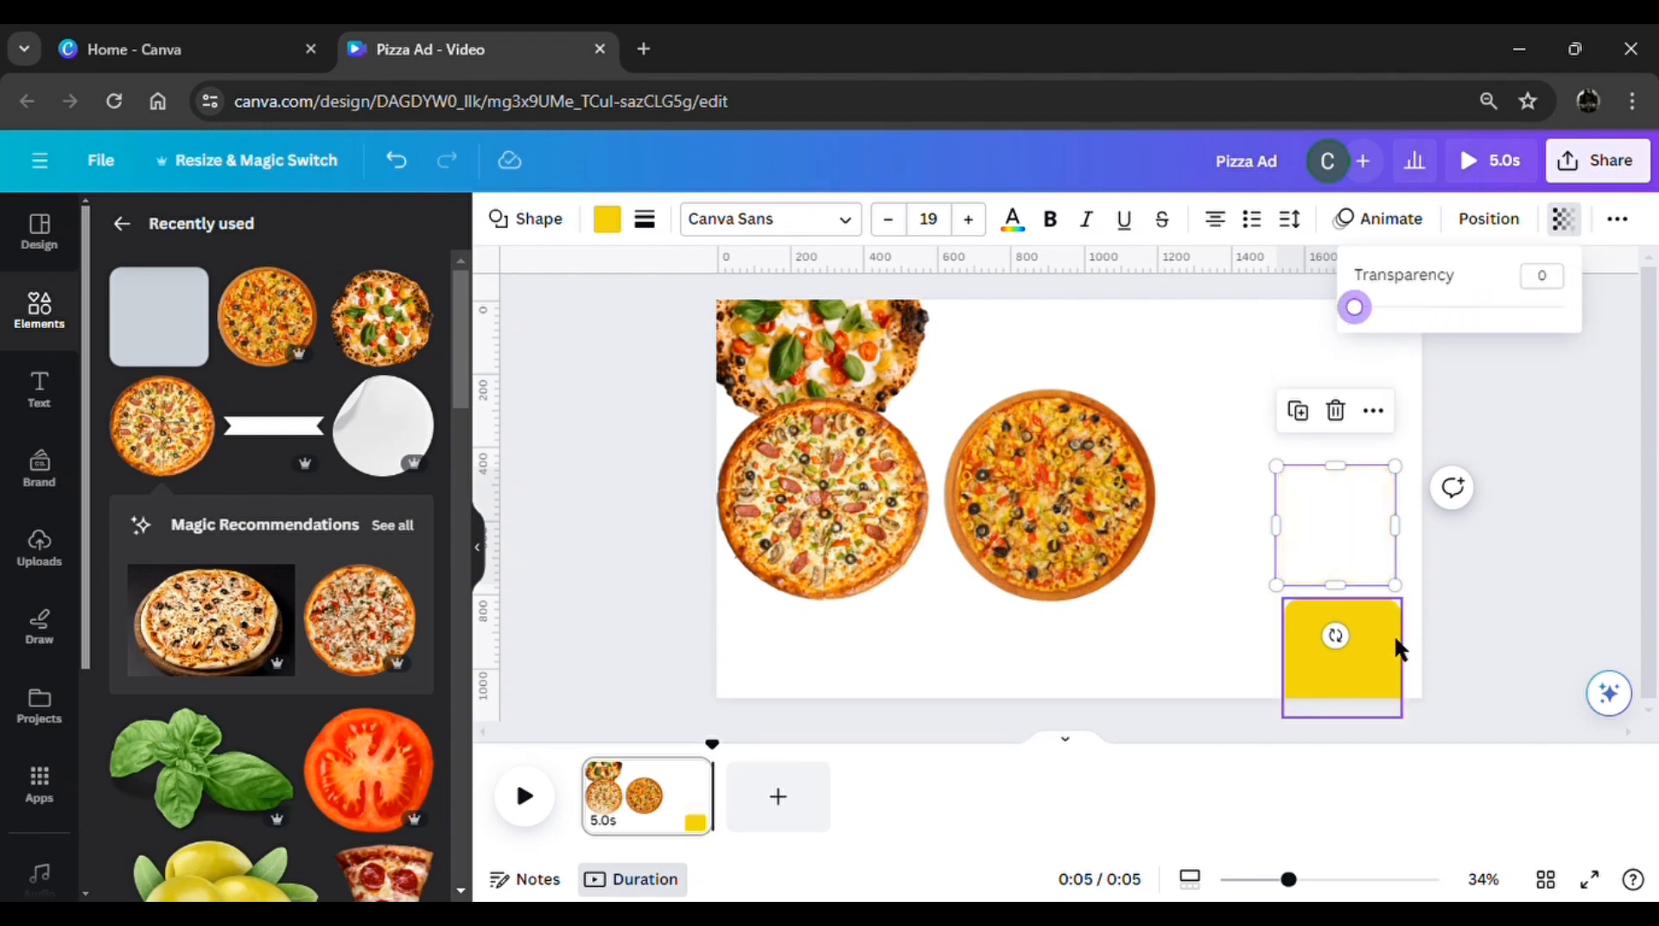
click(1383, 687)
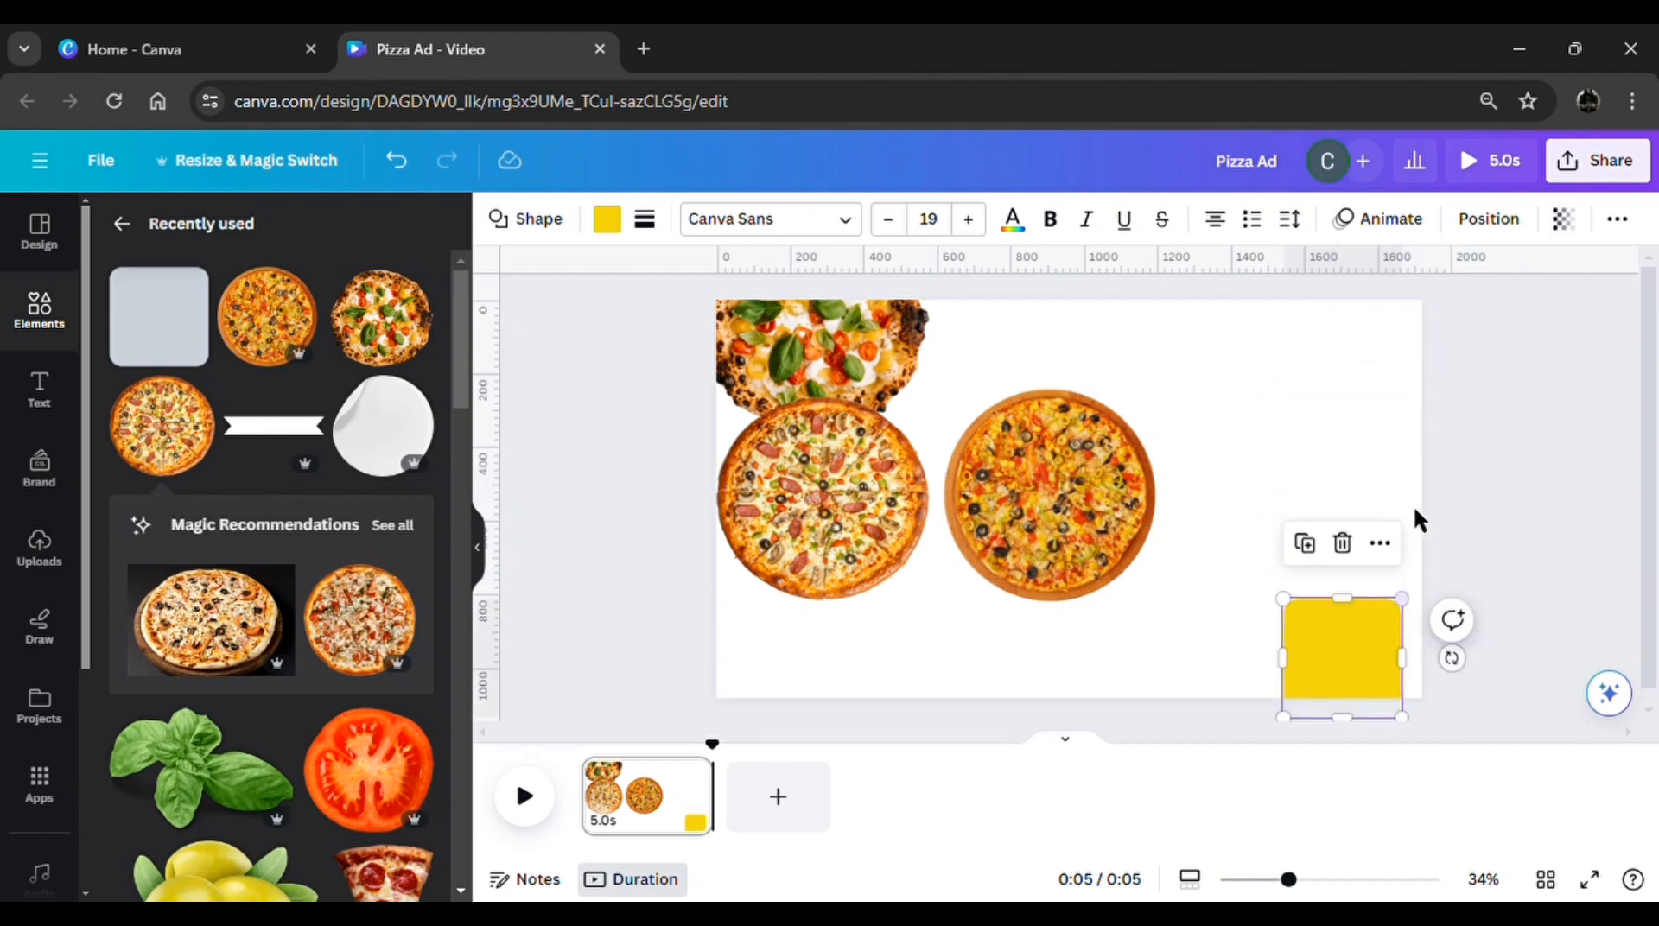
click(1569, 233)
drag(1570, 324, 1332, 341)
click(1481, 406)
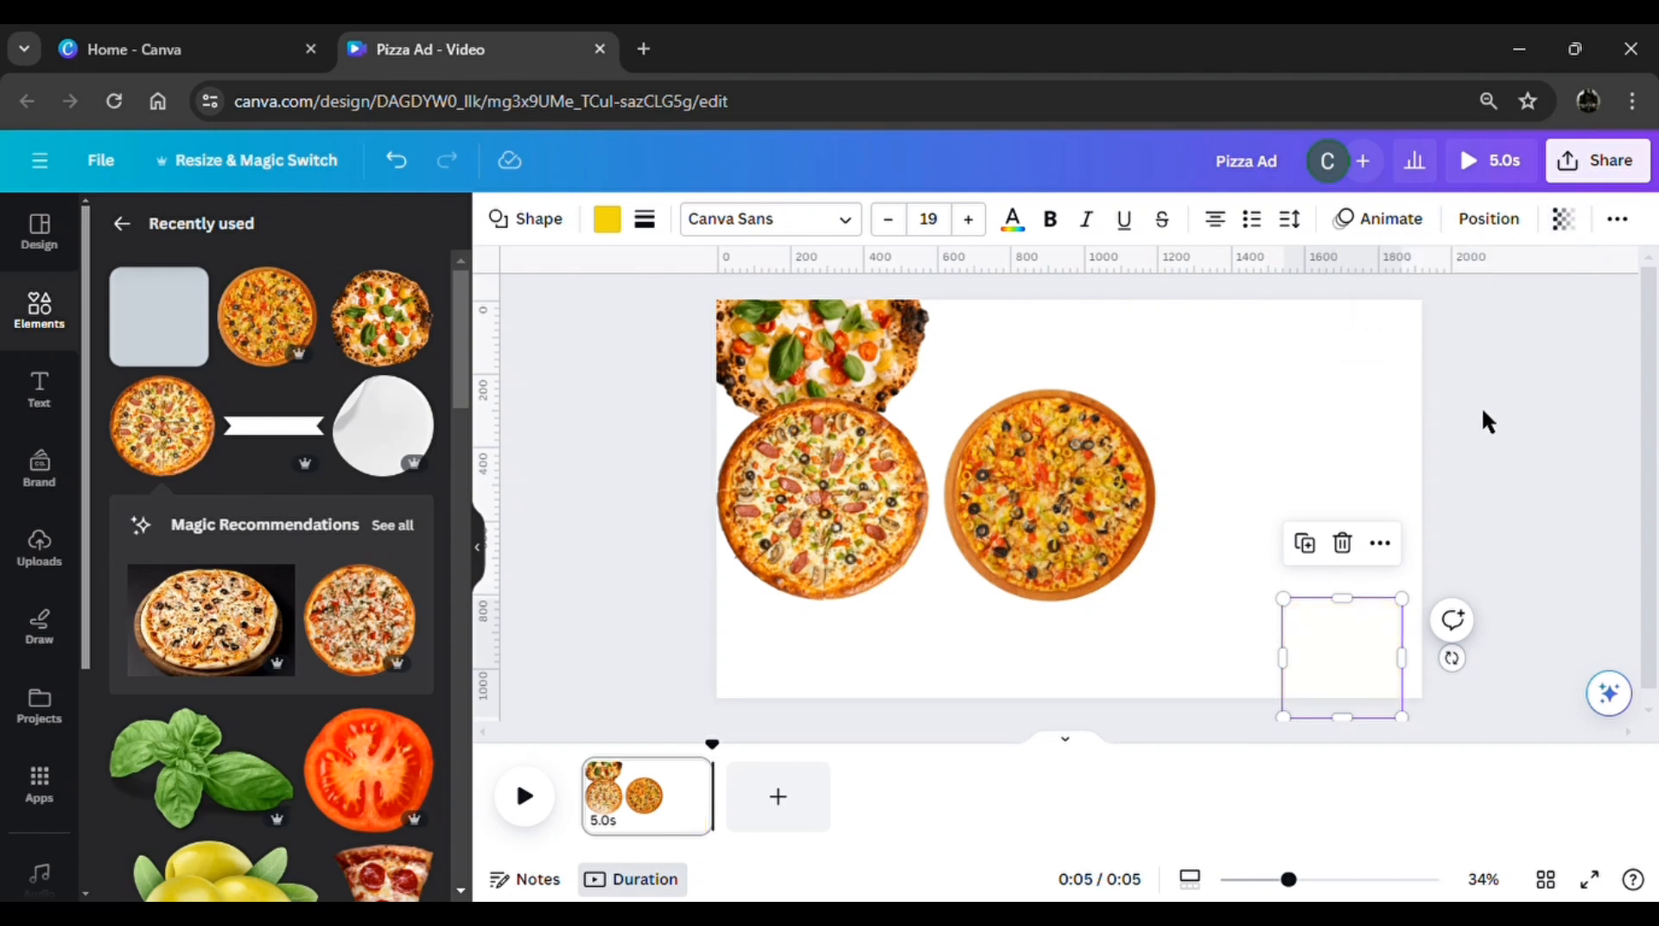
Place one transparent square beside the olive pizza, group the two, and move the group off the page's left edge
drag(1326, 492, 1177, 475)
drag(1219, 627, 1103, 383)
click(1028, 335)
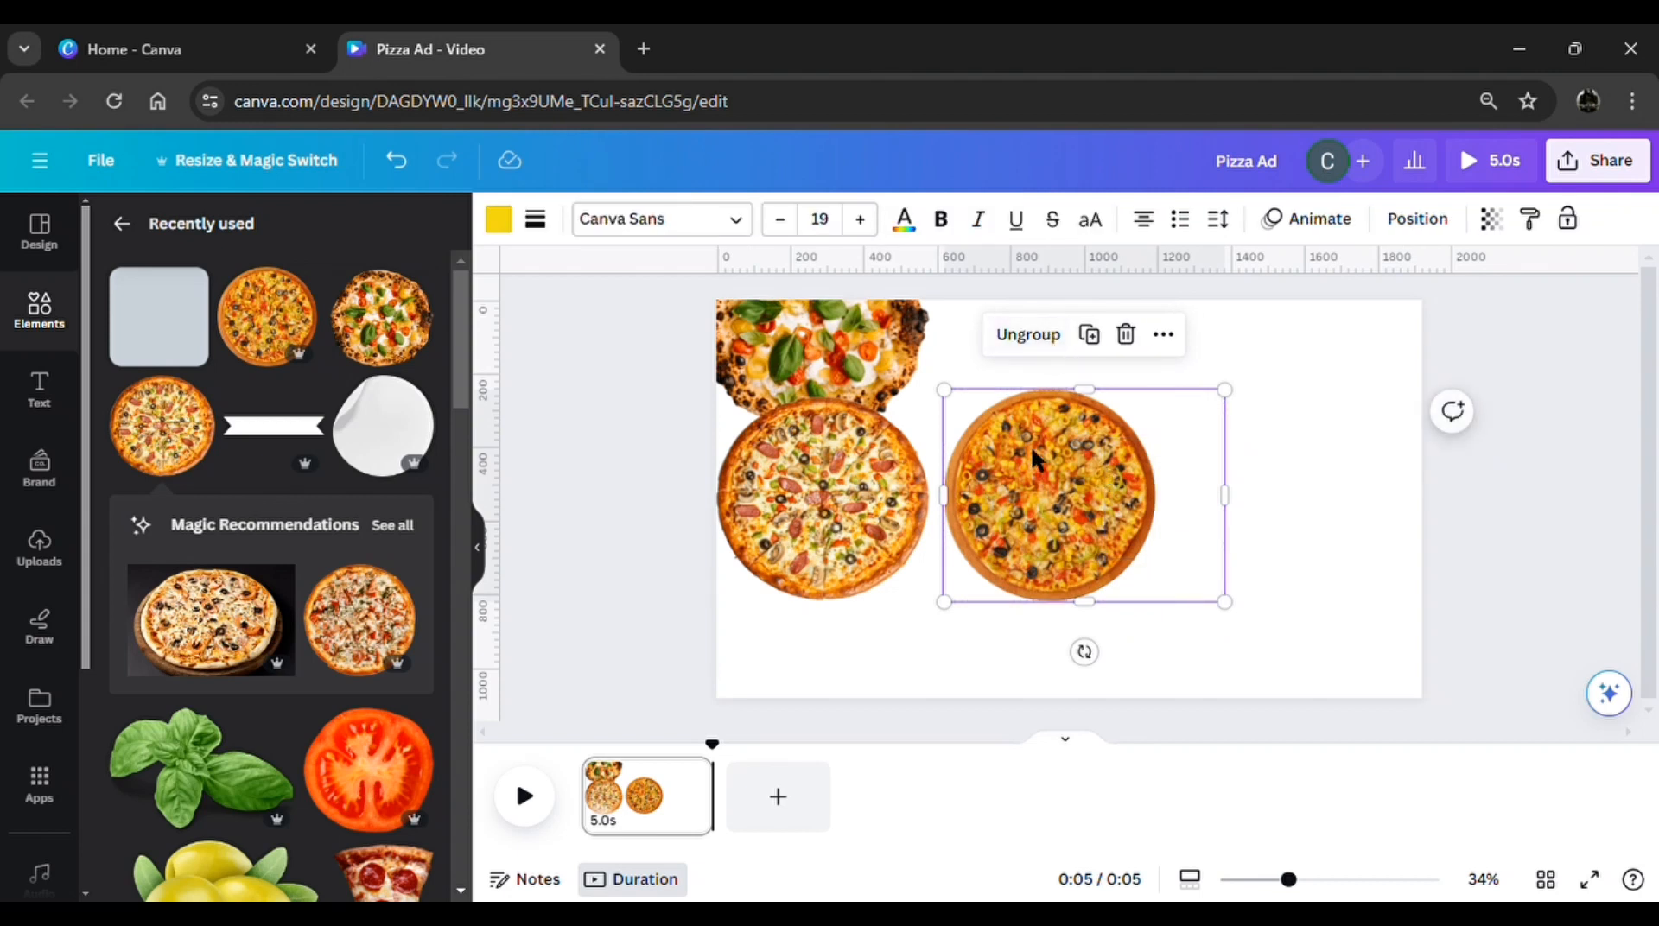
drag(1036, 458, 673, 525)
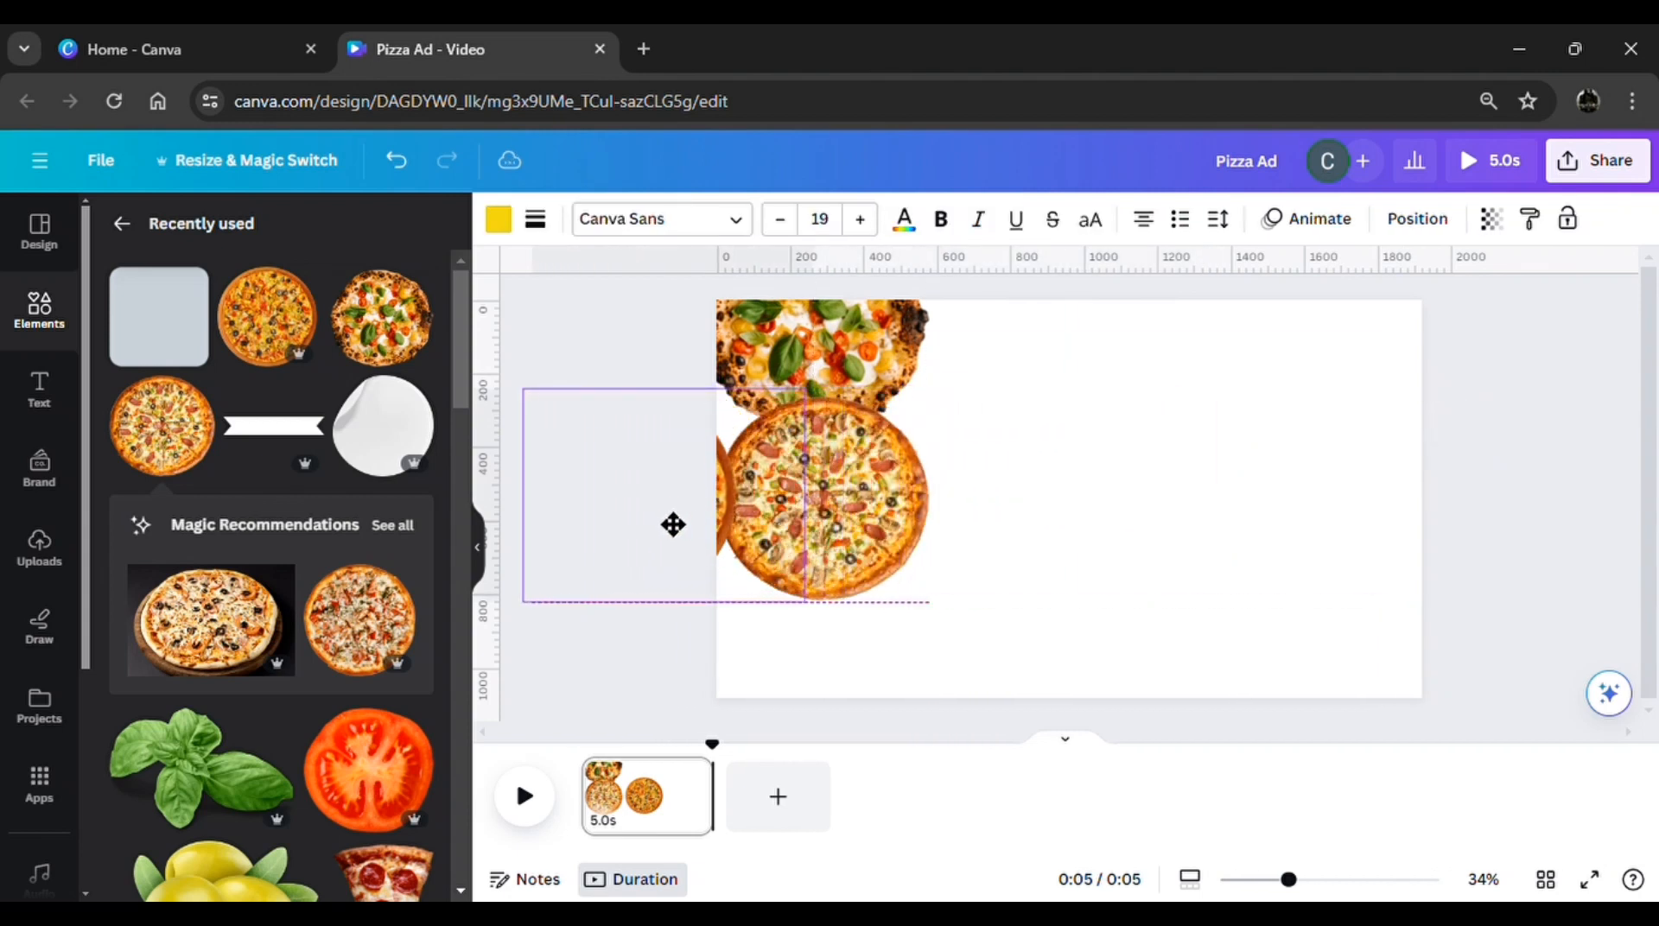
Group the sausage pizza with another transparent square at its right side and move the group off the page's left edge
drag(829, 518, 1052, 534)
drag(1371, 657, 1182, 523)
drag(1131, 664, 648, 518)
click(1046, 361)
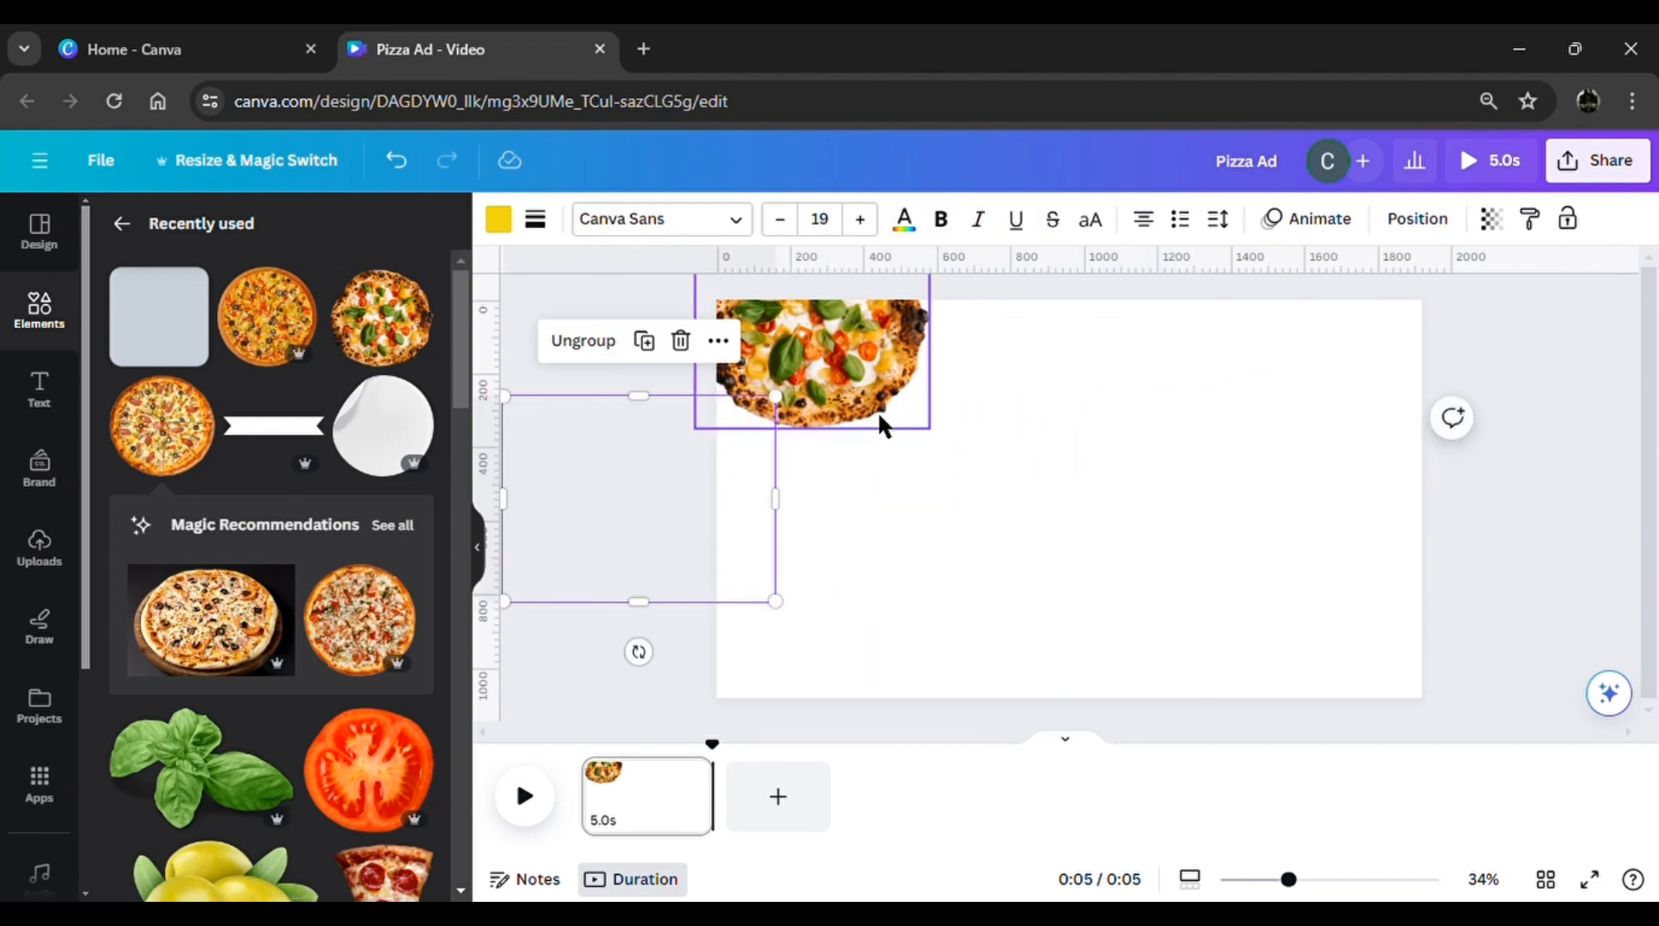
Group the basil-topped pizza with the last transparent square at its right side and move the group off the page's left edge
drag(881, 426, 1080, 587)
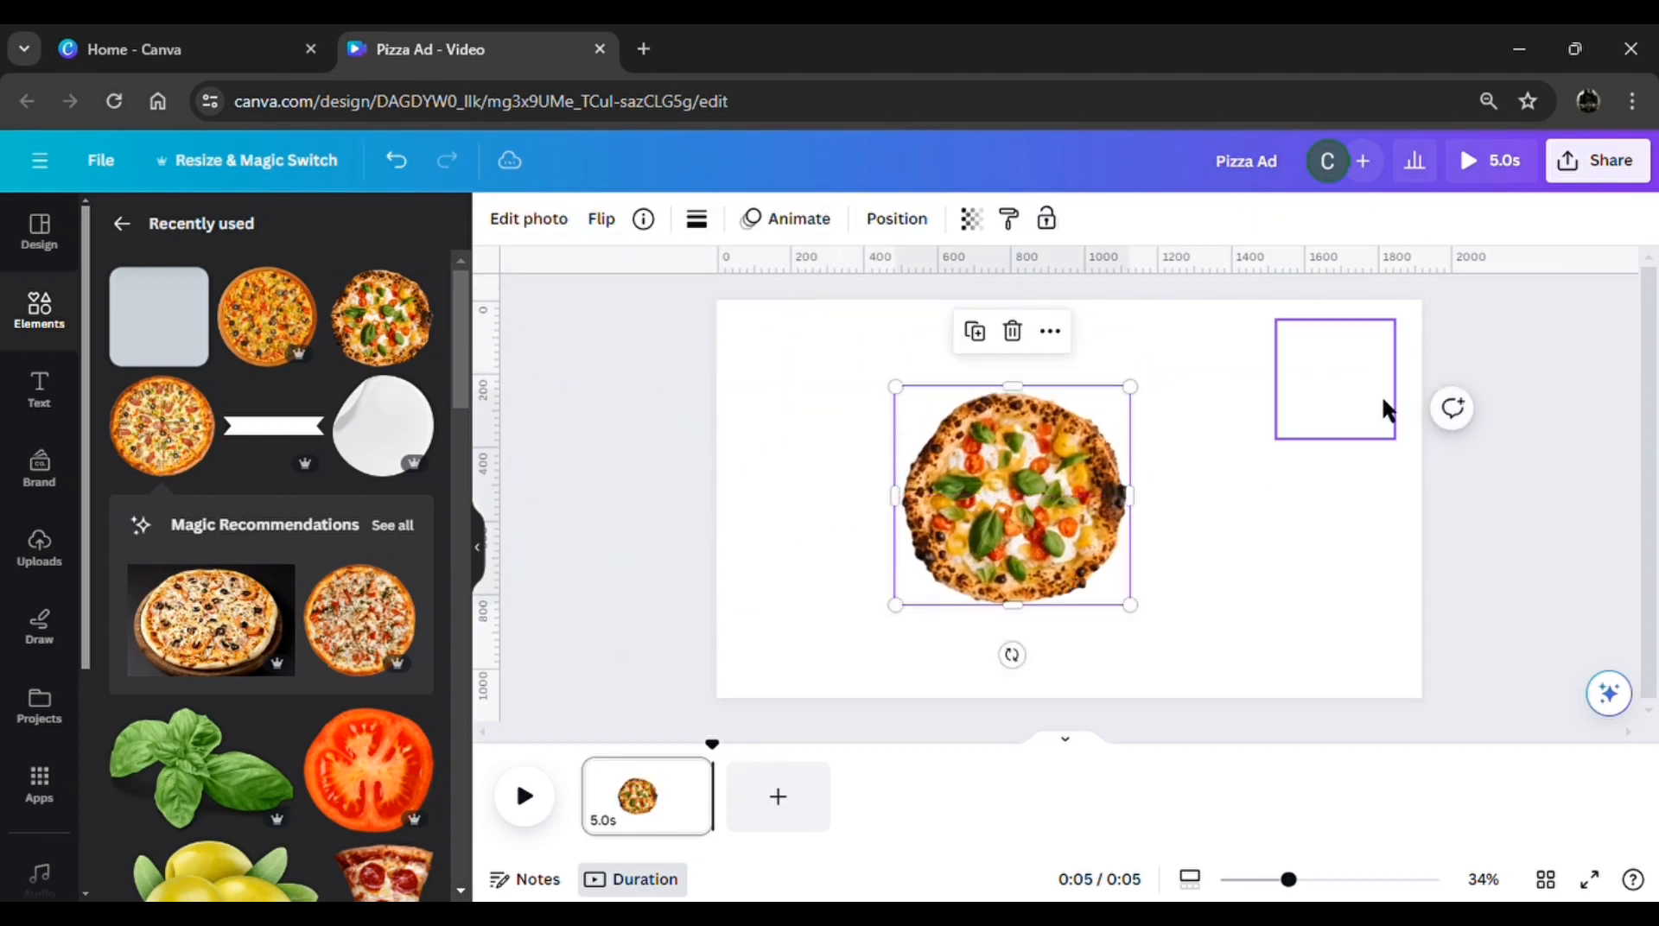
drag(1381, 407, 1170, 528)
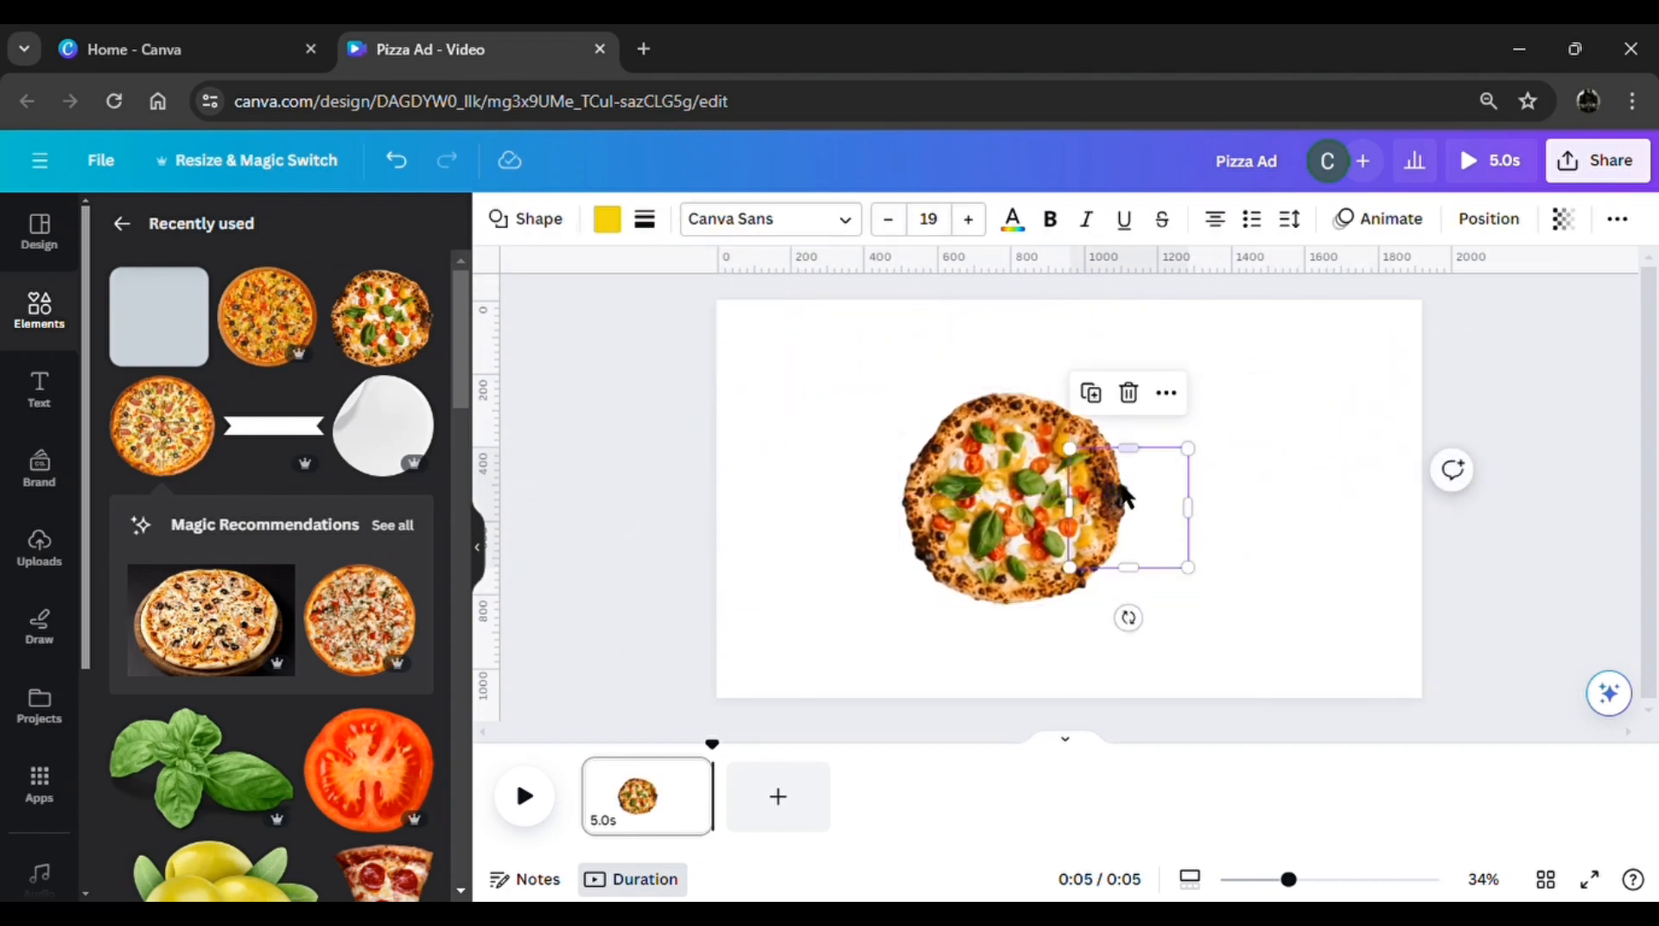
drag(1092, 661, 1023, 448)
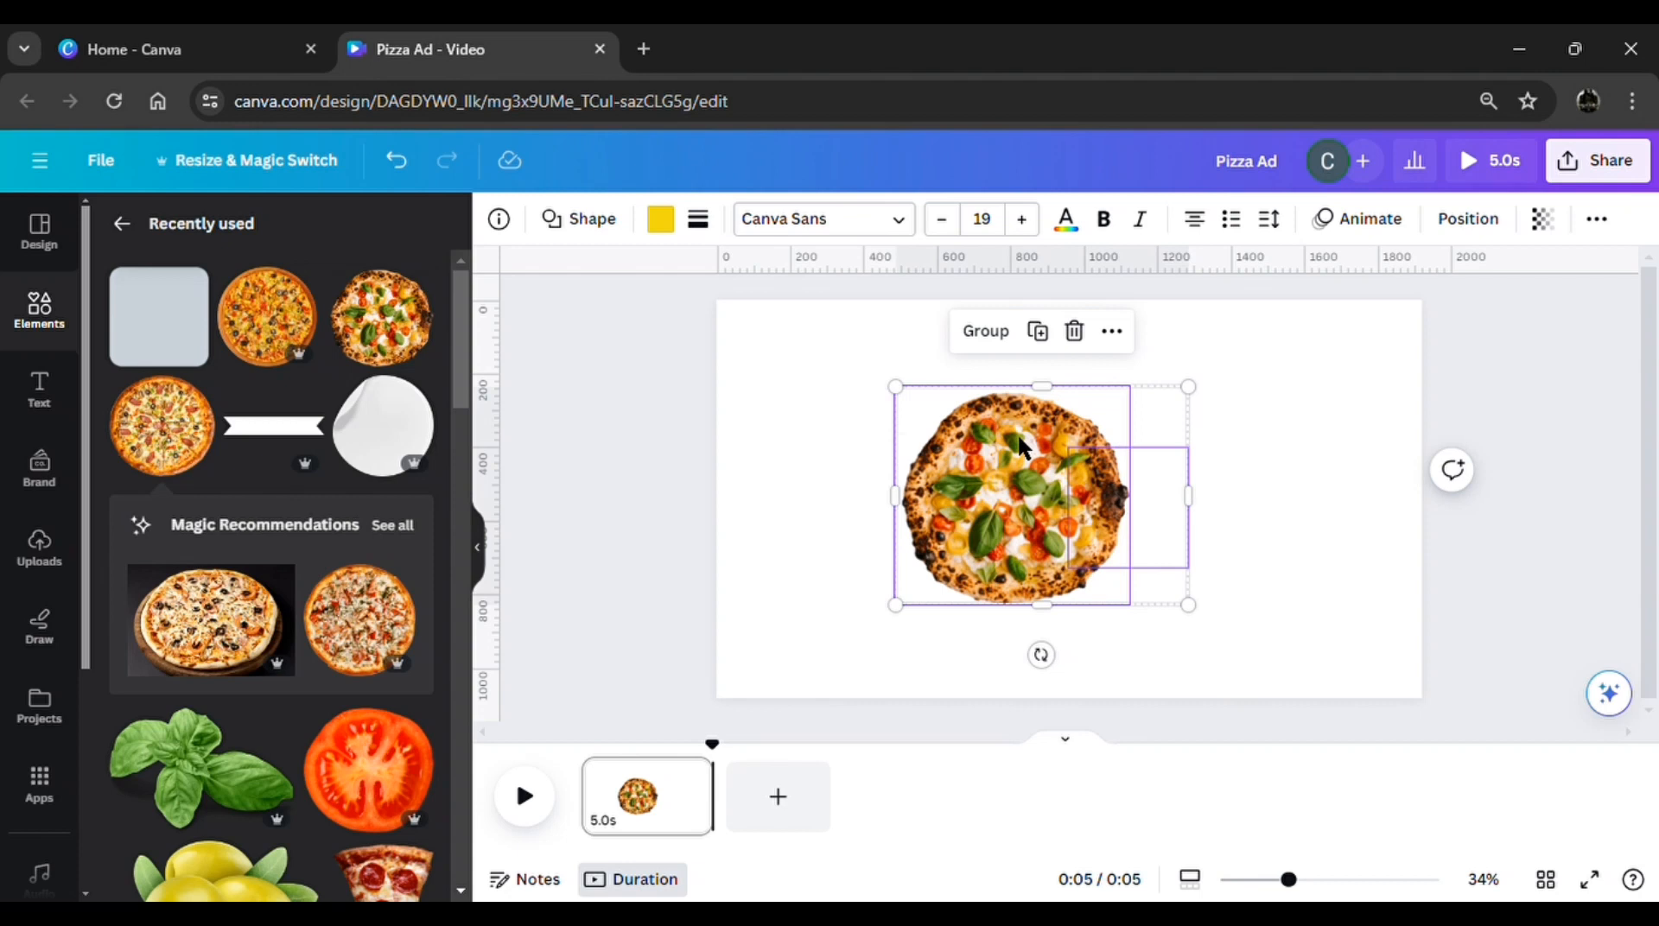
click(997, 344)
drag(1028, 504, 621, 513)
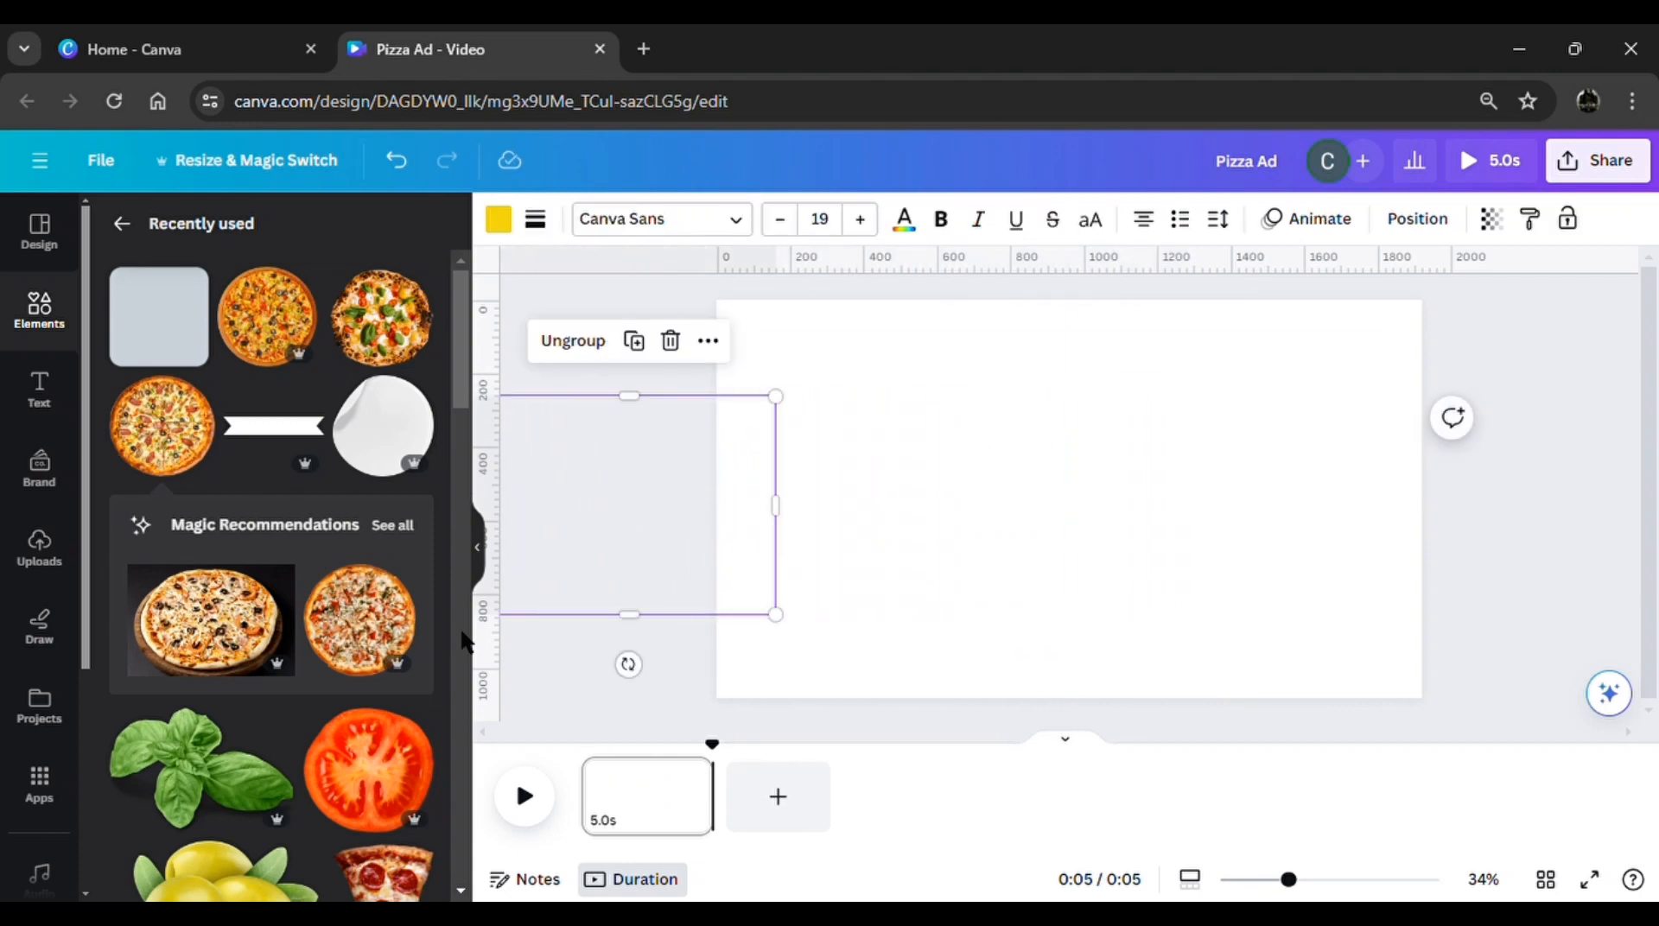
Add three more recently used pizza images: the tomato-topped, the cheese with basil and the meat-topped pizza
scroll(298, 735, down, 5)
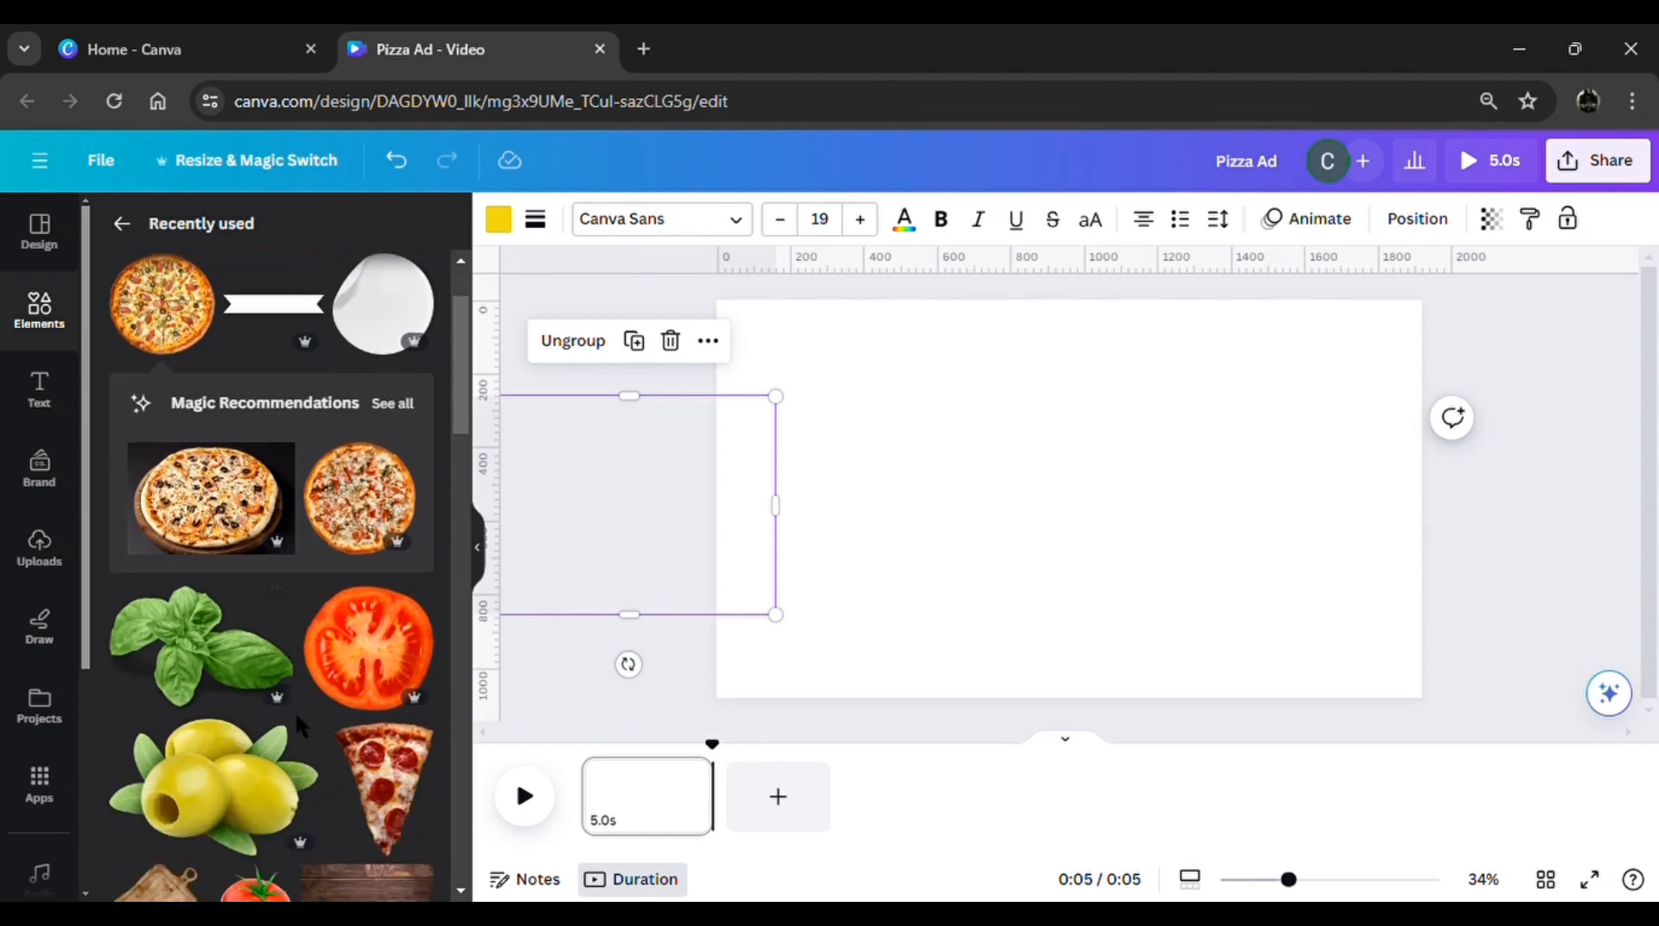
scroll(308, 734, up, 4)
scroll(307, 735, up, 2)
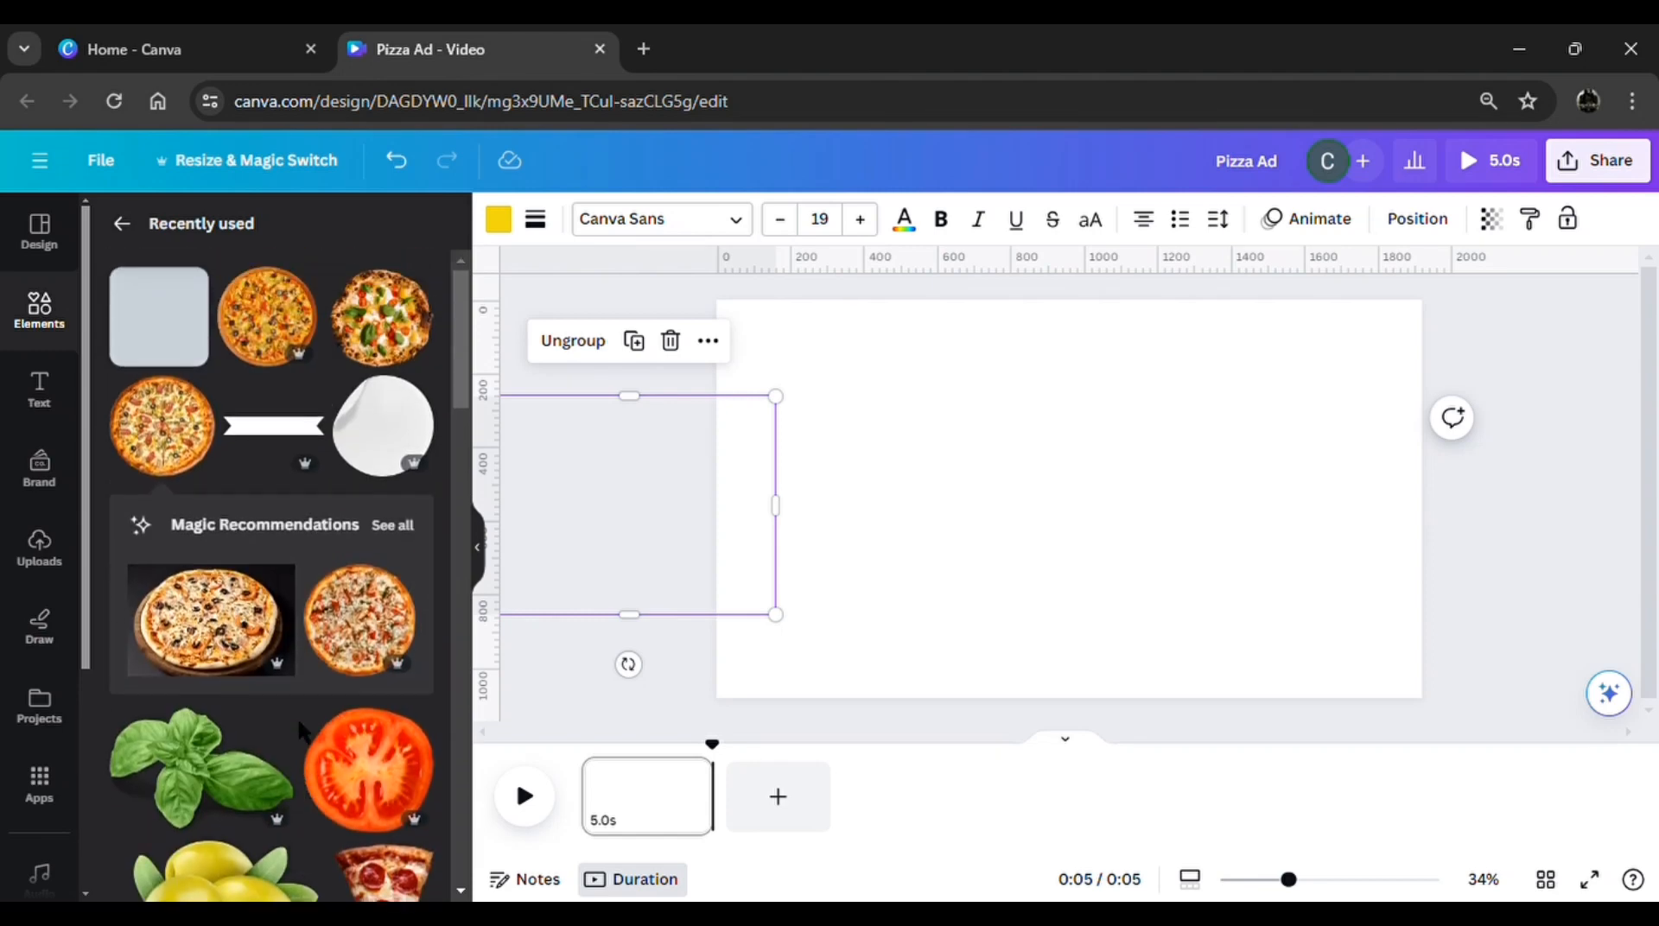
scroll(302, 728, down, 8)
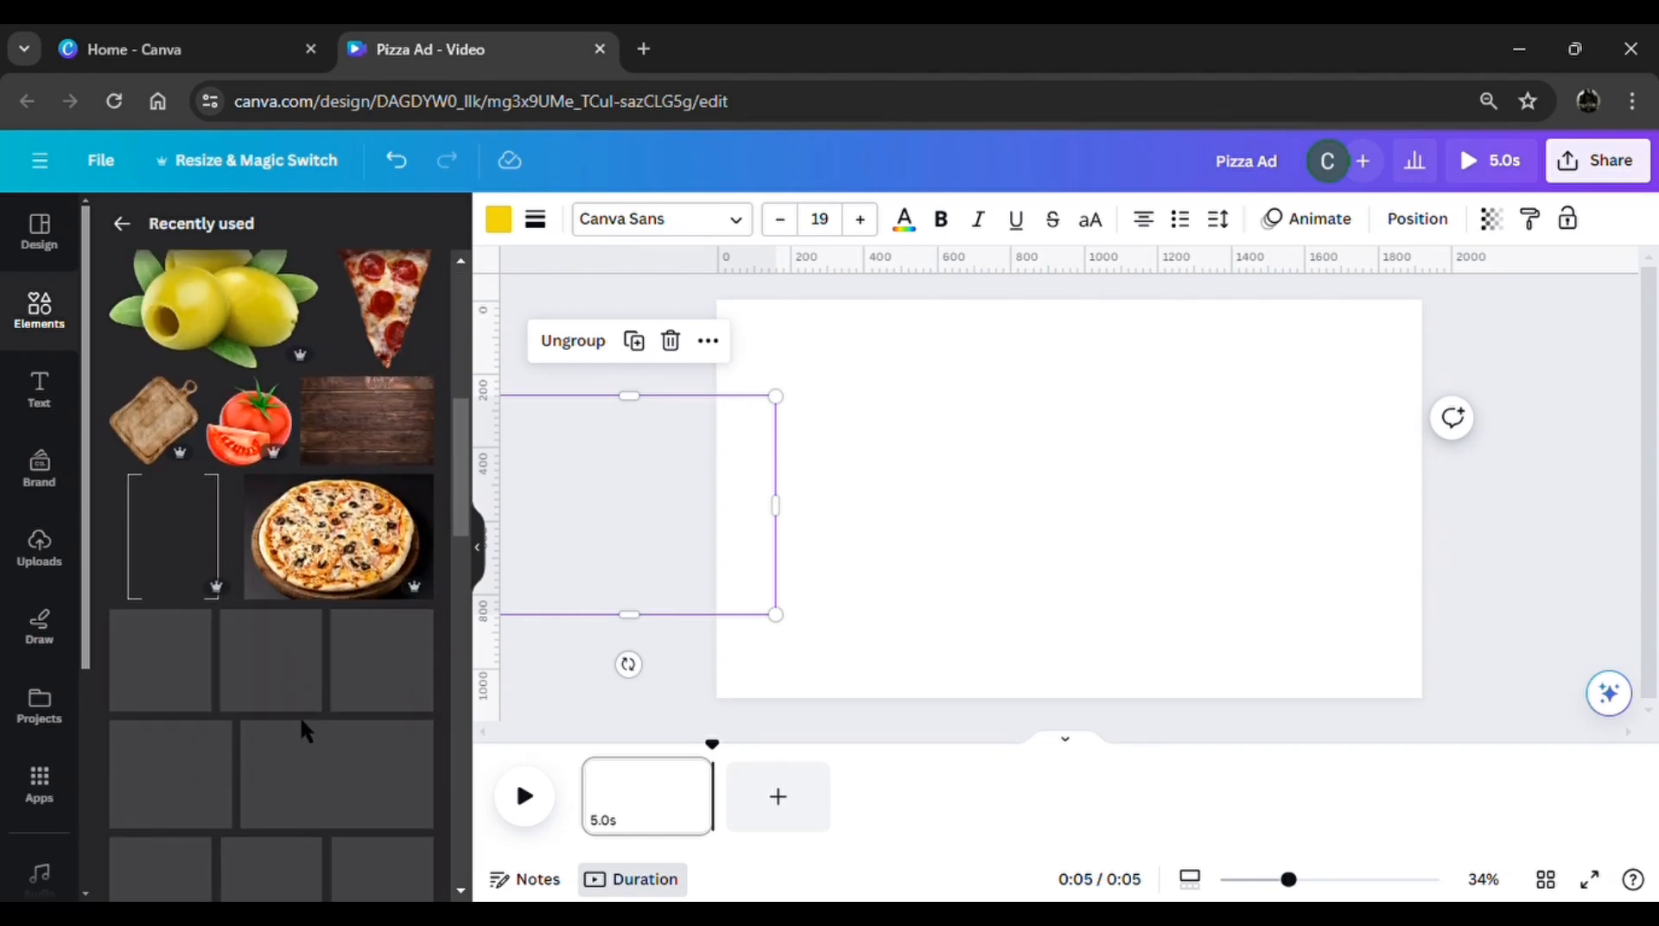
scroll(312, 734, down, 2)
click(196, 574)
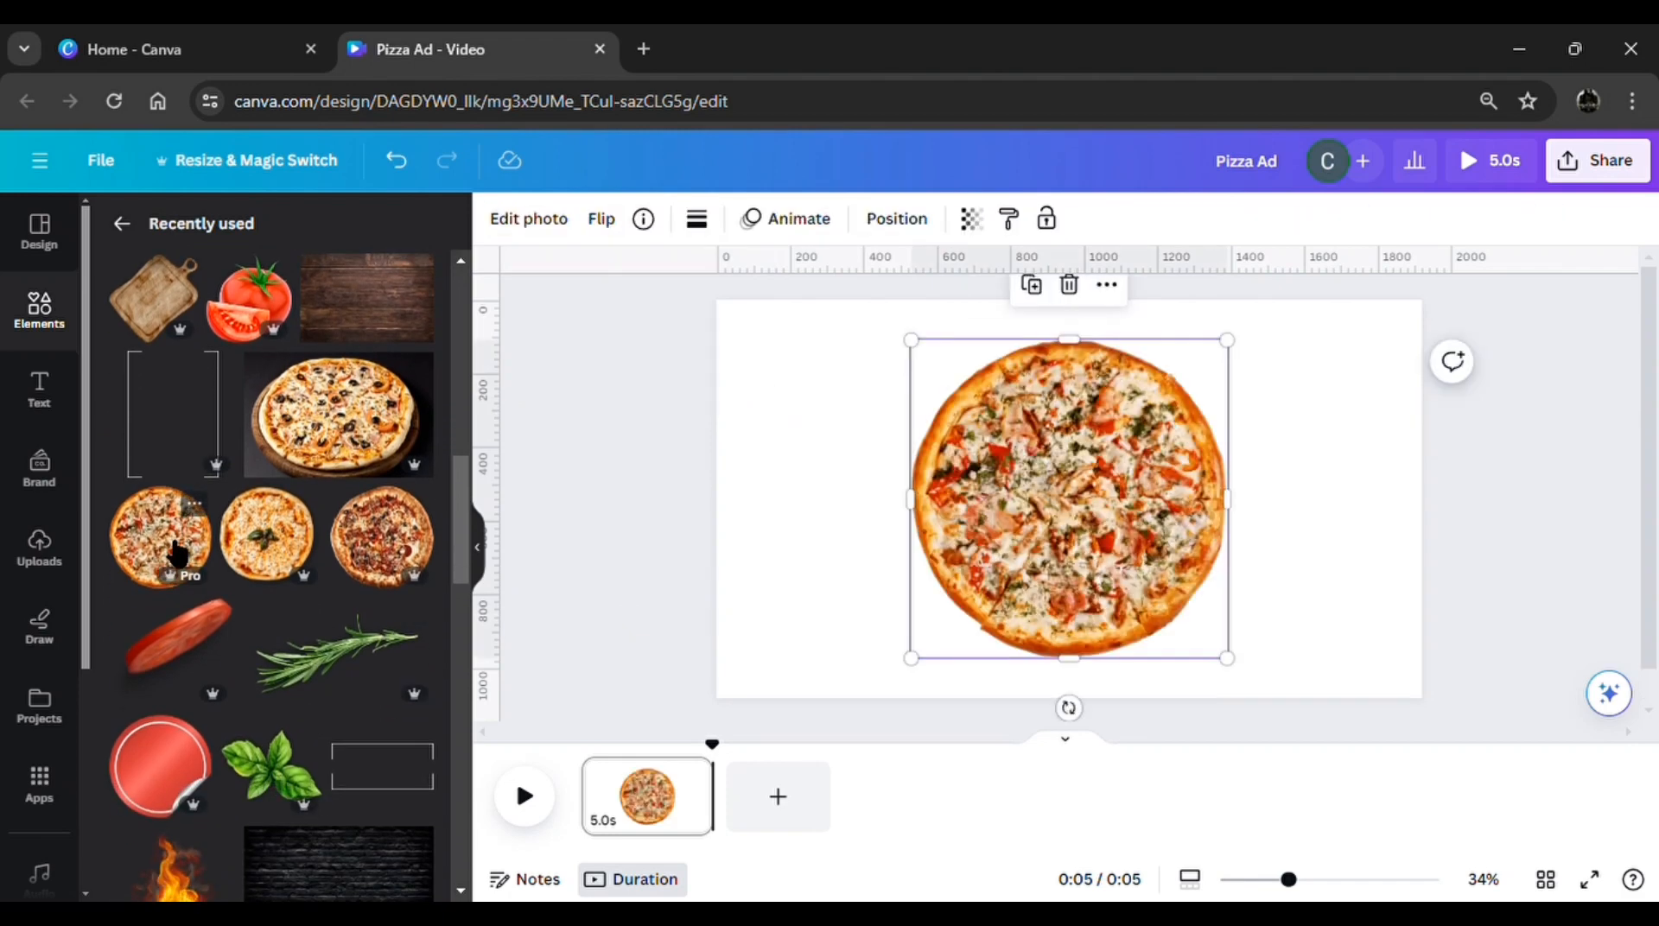
click(267, 540)
click(380, 560)
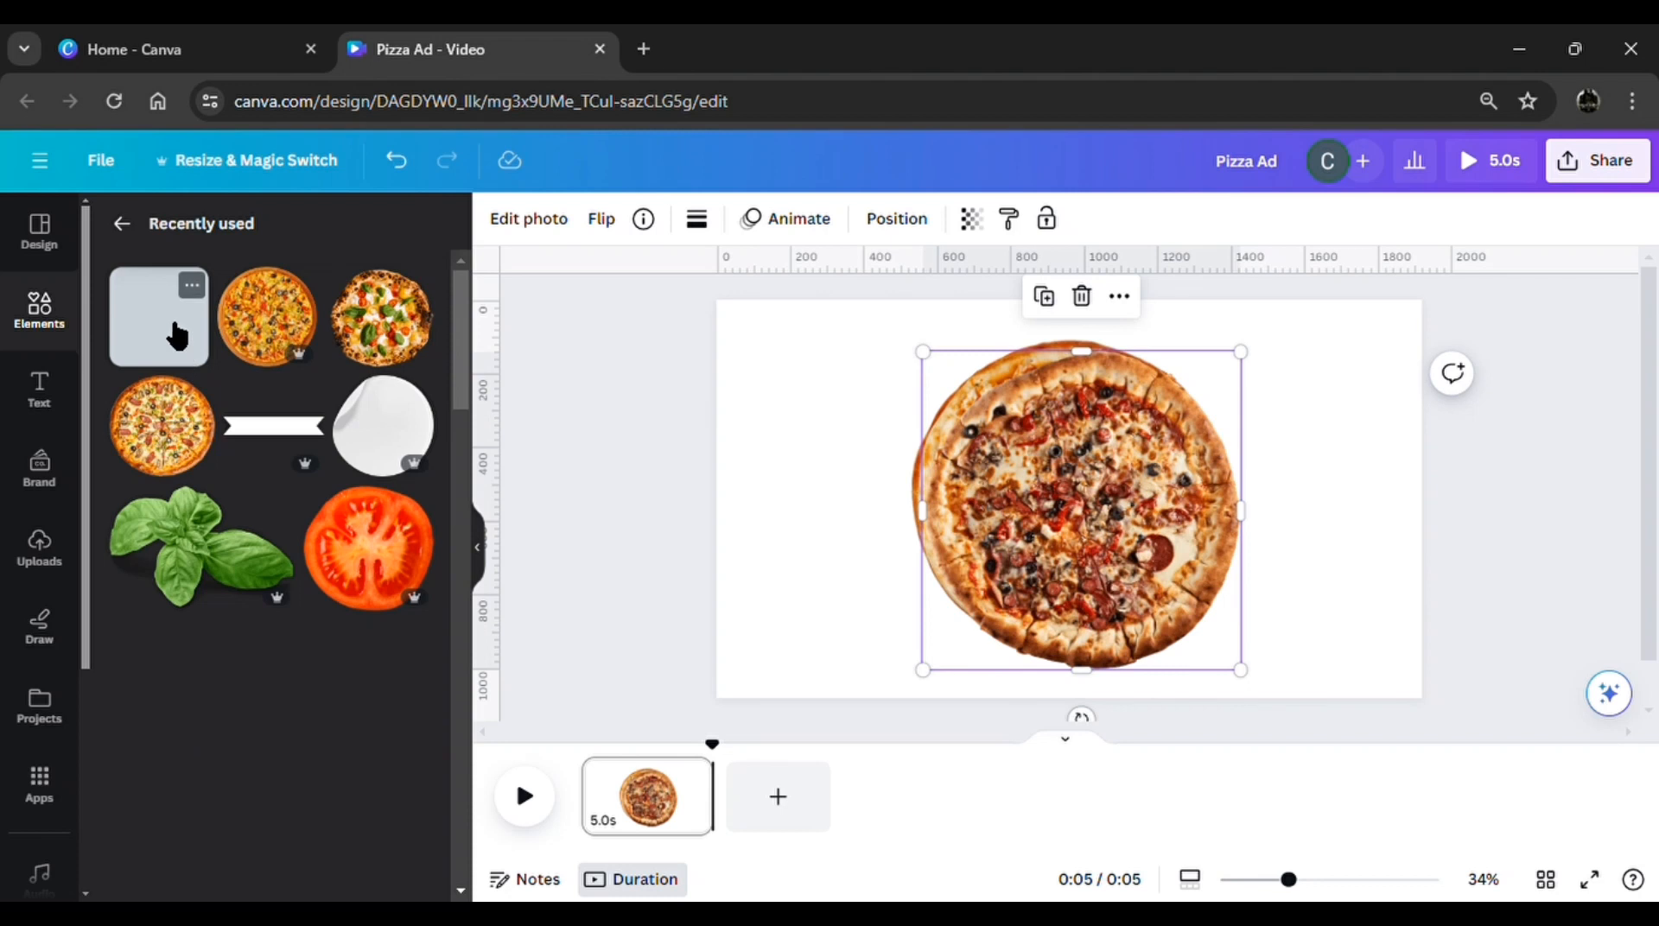
Add three brown rounded squares in a column along the page's left edge, moving the meat-topped pizza toward the right edge
click(177, 335)
drag(1114, 548, 926, 555)
drag(1203, 509, 1419, 460)
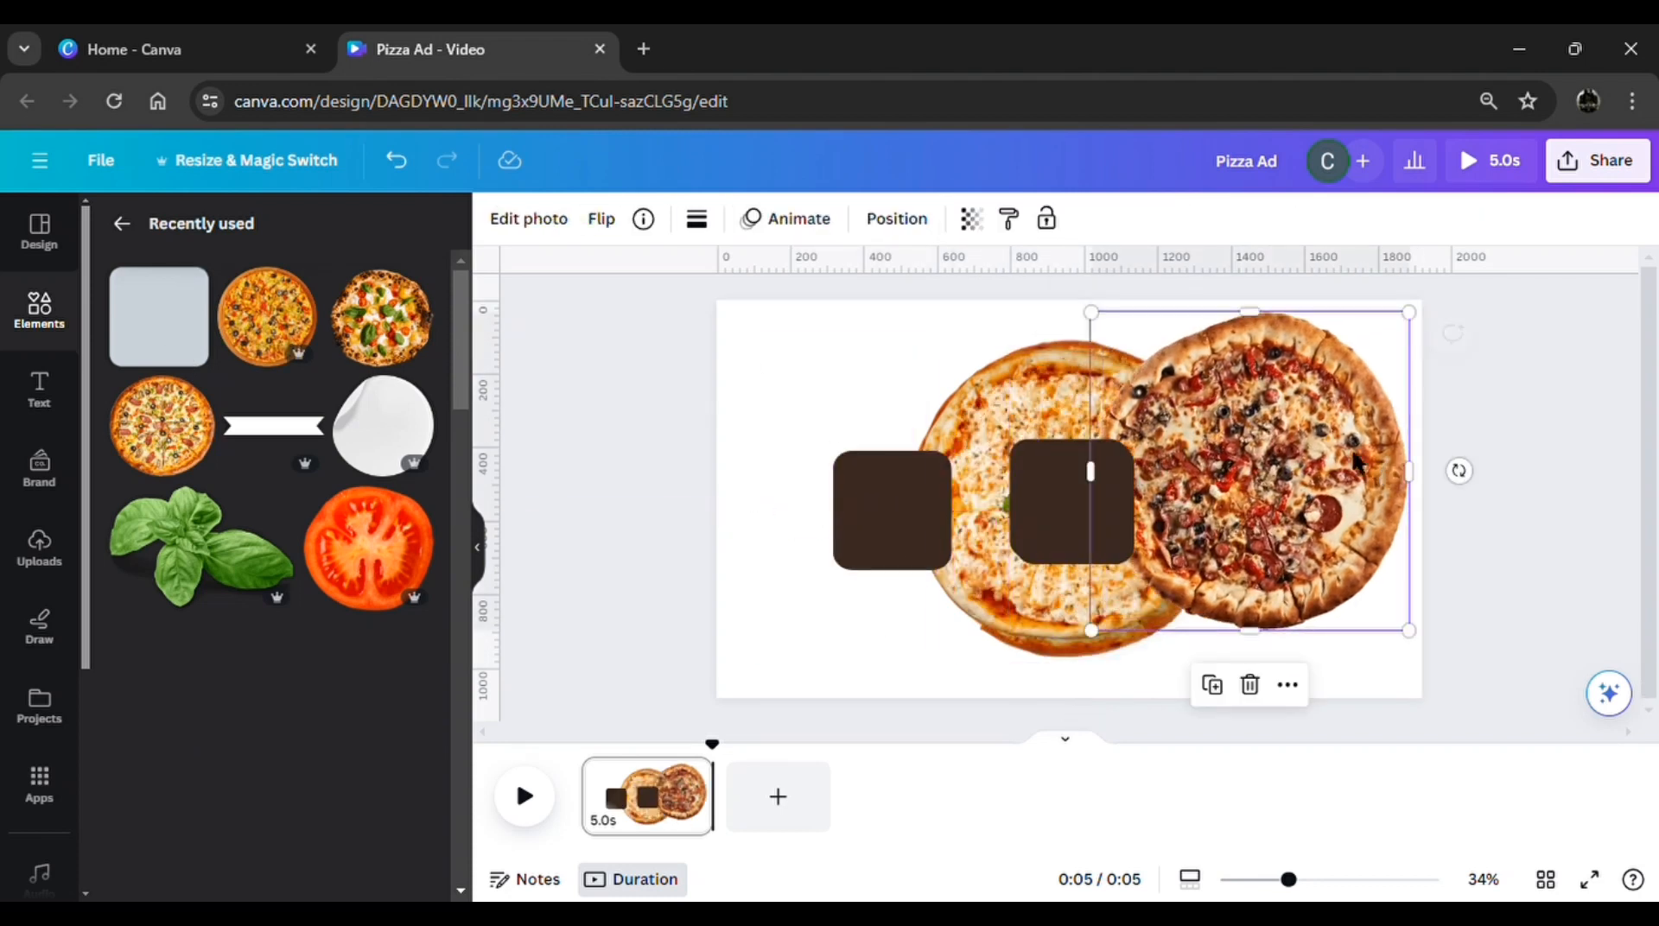
drag(871, 490, 795, 374)
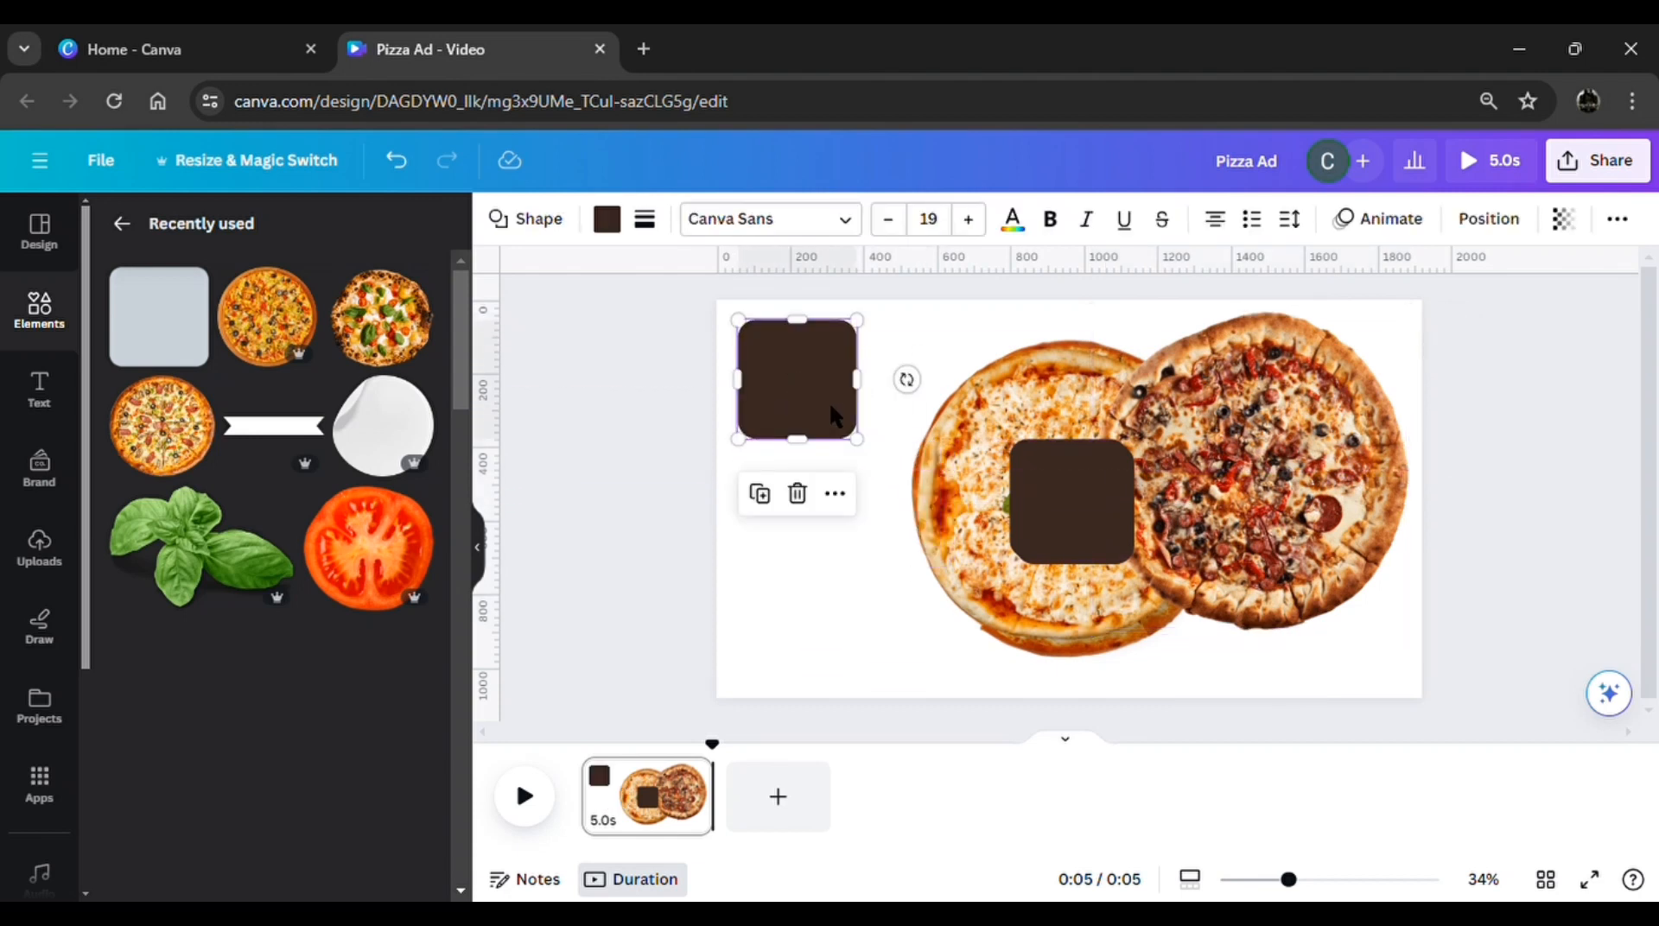
drag(1089, 519, 835, 544)
drag(1123, 544, 873, 699)
Shrink the meat-topped pizza and place it against the page's right edge at mid-height
click(1094, 596)
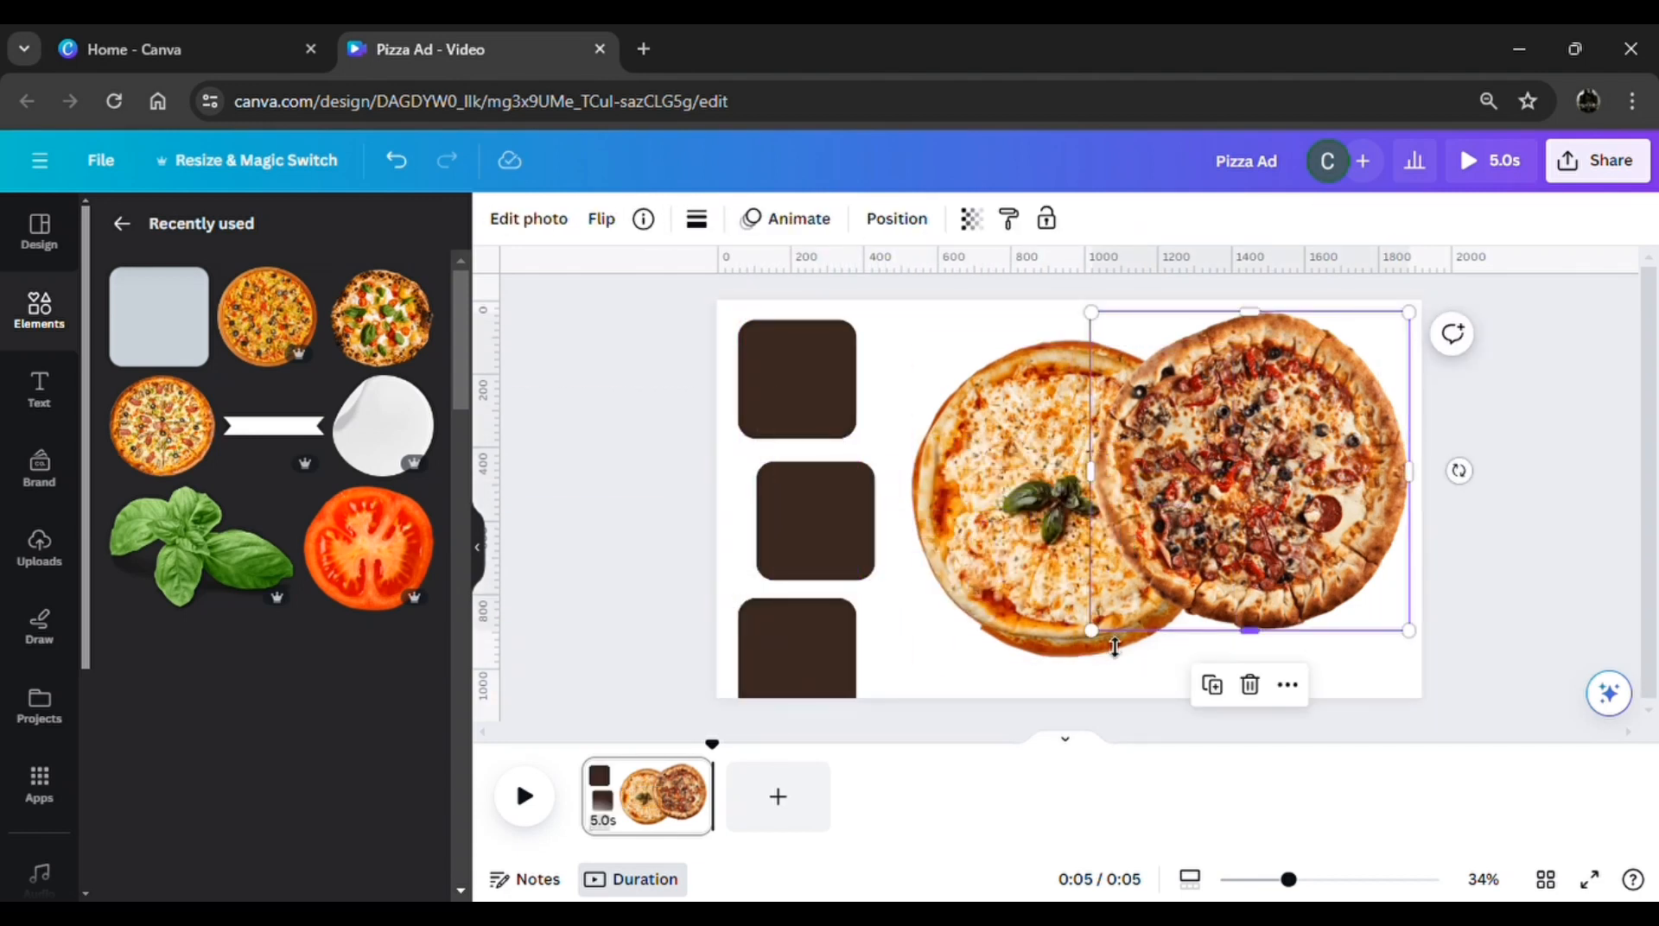
drag(1092, 631, 1208, 564)
drag(1374, 395, 1378, 486)
Shrink the cheese pizza with basil to match the meat-topped one and shift it slightly downward over the tomato-topped pizza
click(1008, 566)
drag(939, 684, 1013, 610)
drag(1110, 488, 1104, 518)
Shrink the tomato-topped pizza and move the cheese pizza with basil to the page's upper-right corner
click(948, 588)
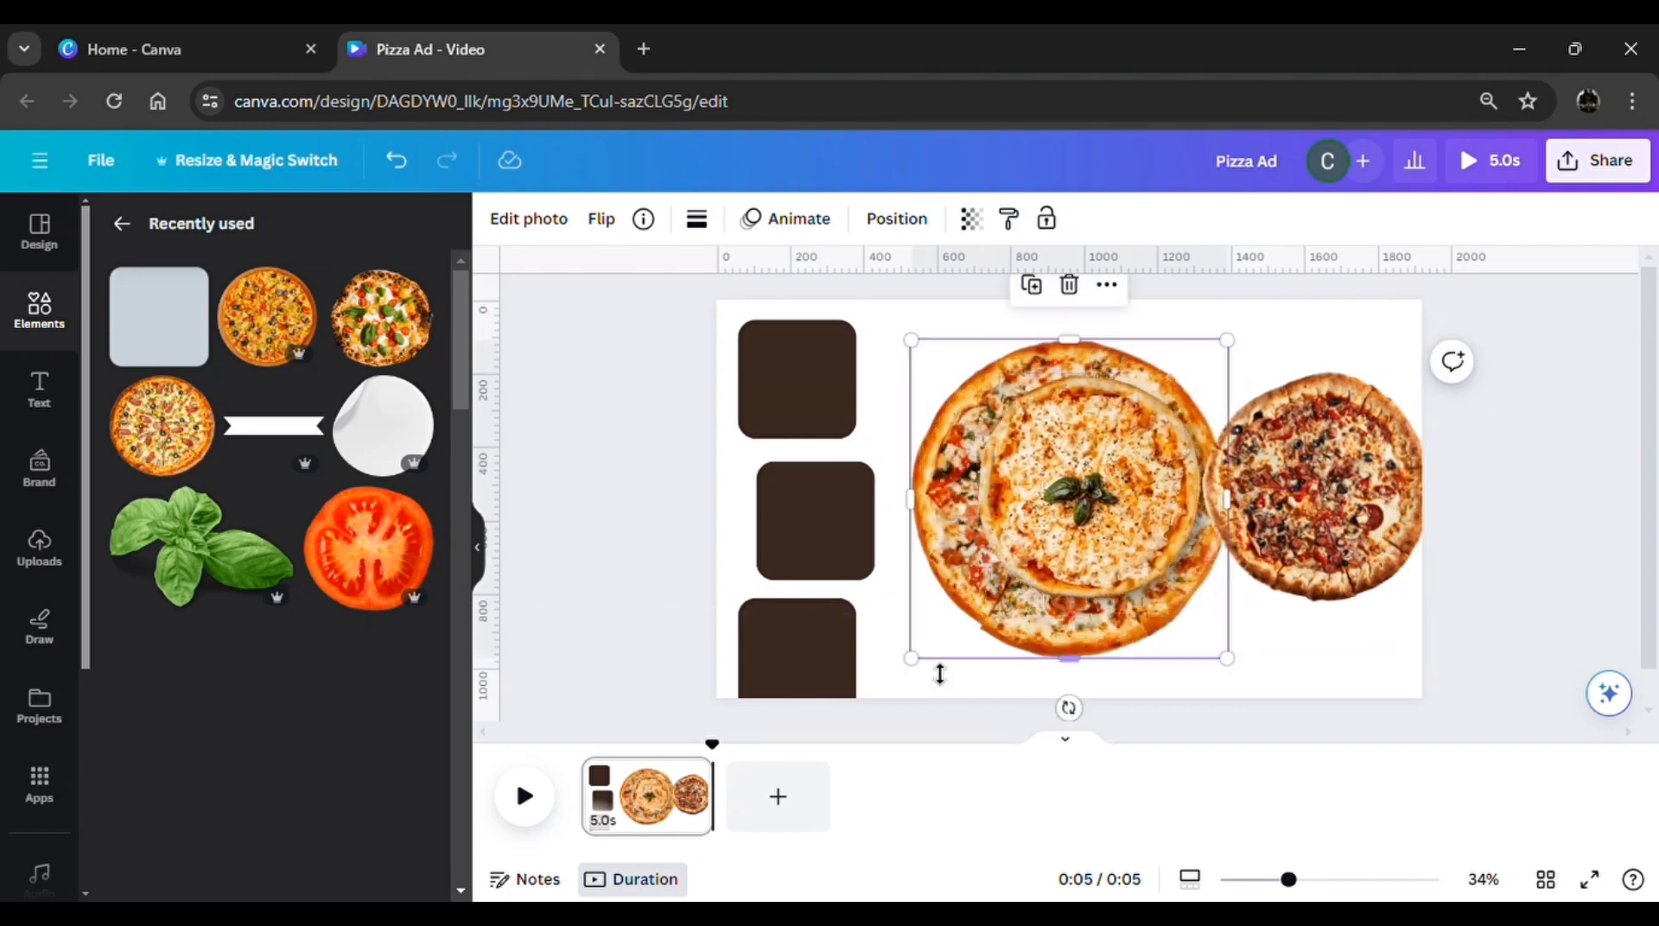
drag(927, 675, 1026, 579)
drag(1169, 424, 1379, 433)
Fine-tune the tomato-topped pizza's size and centre it on the page
click(1127, 511)
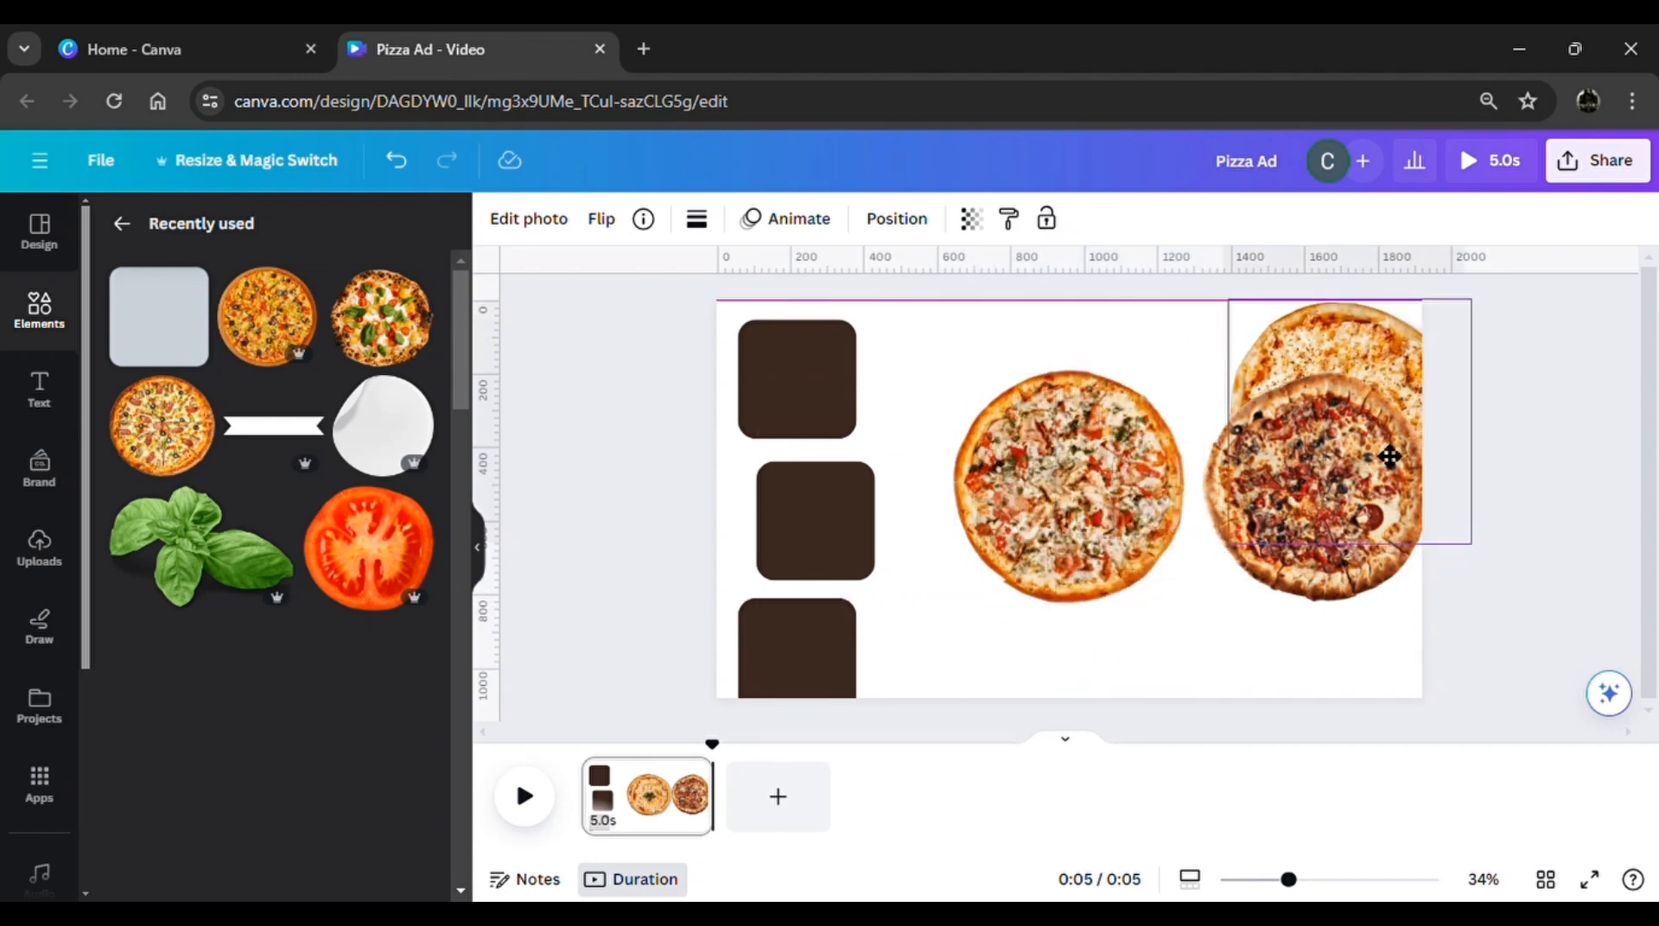
click(1167, 534)
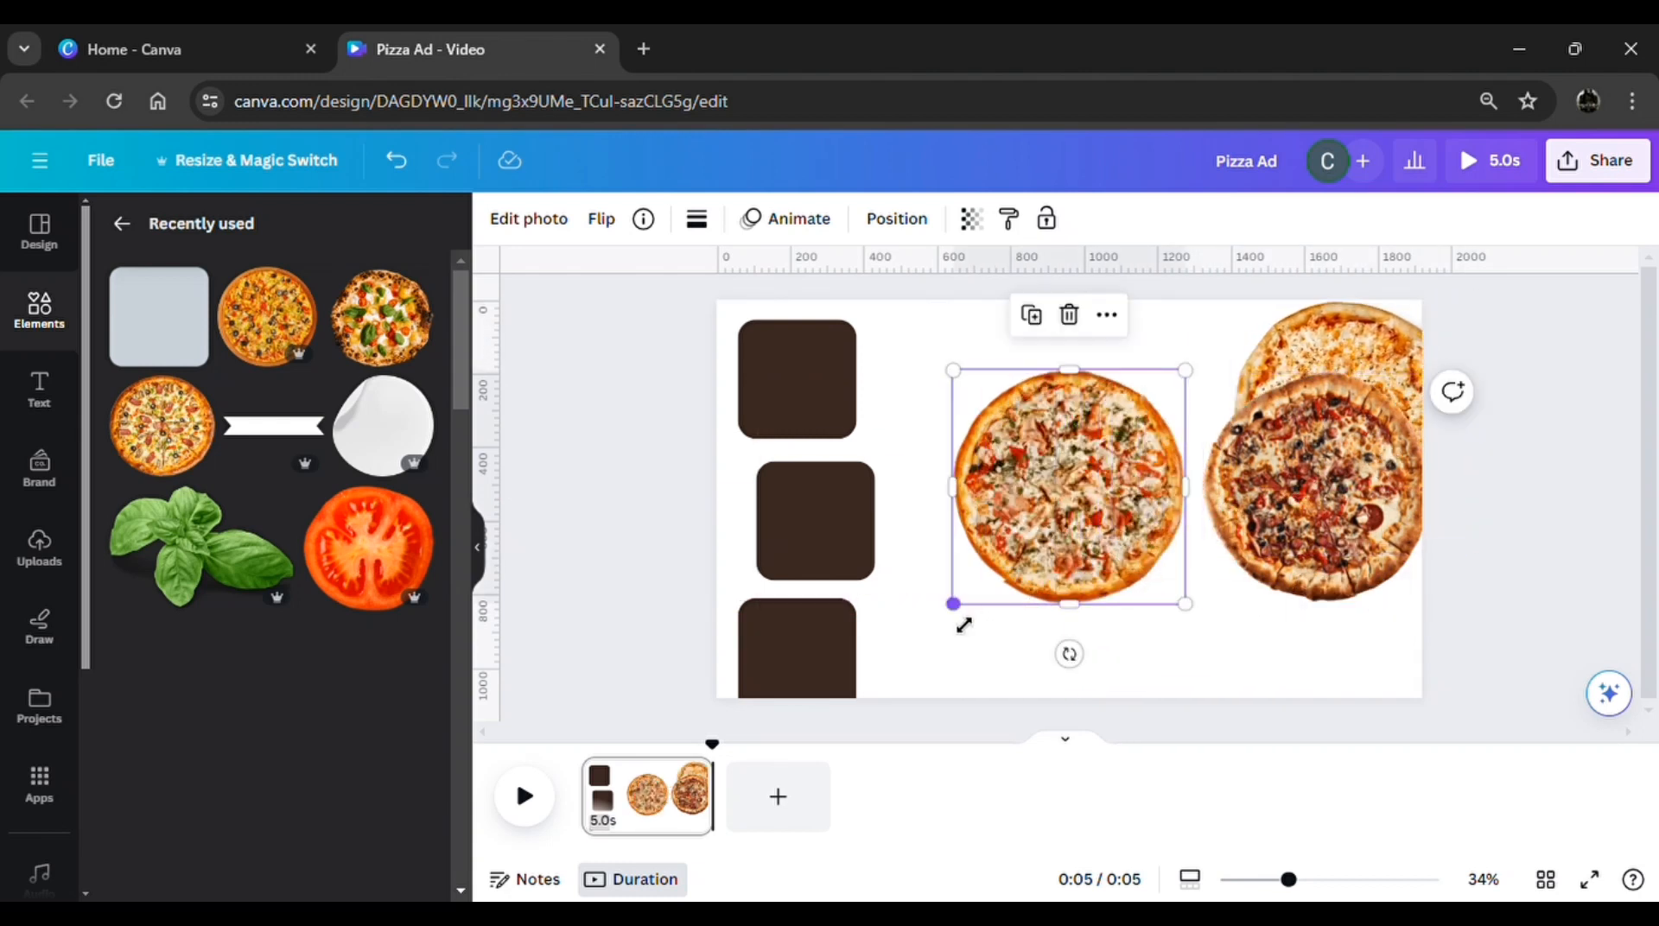
drag(955, 606, 961, 600)
drag(1113, 533, 1110, 542)
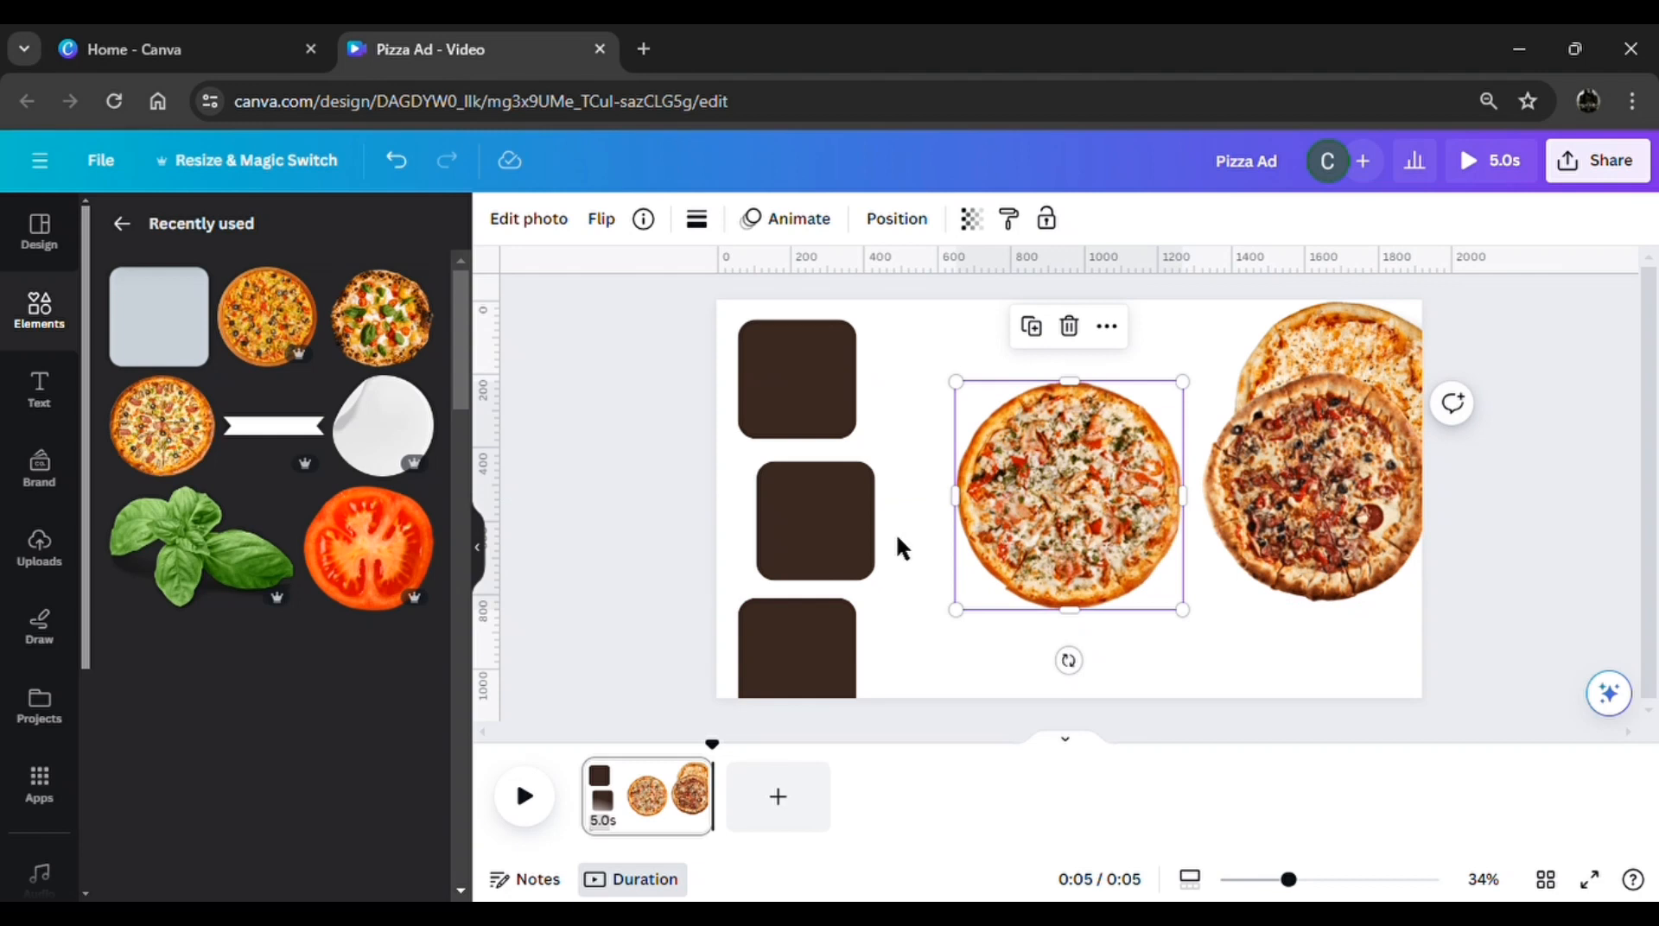
Overlap the middle brown square with the tomato-topped pizza's left edge and set the square's transparency to 0
drag(871, 542, 1011, 538)
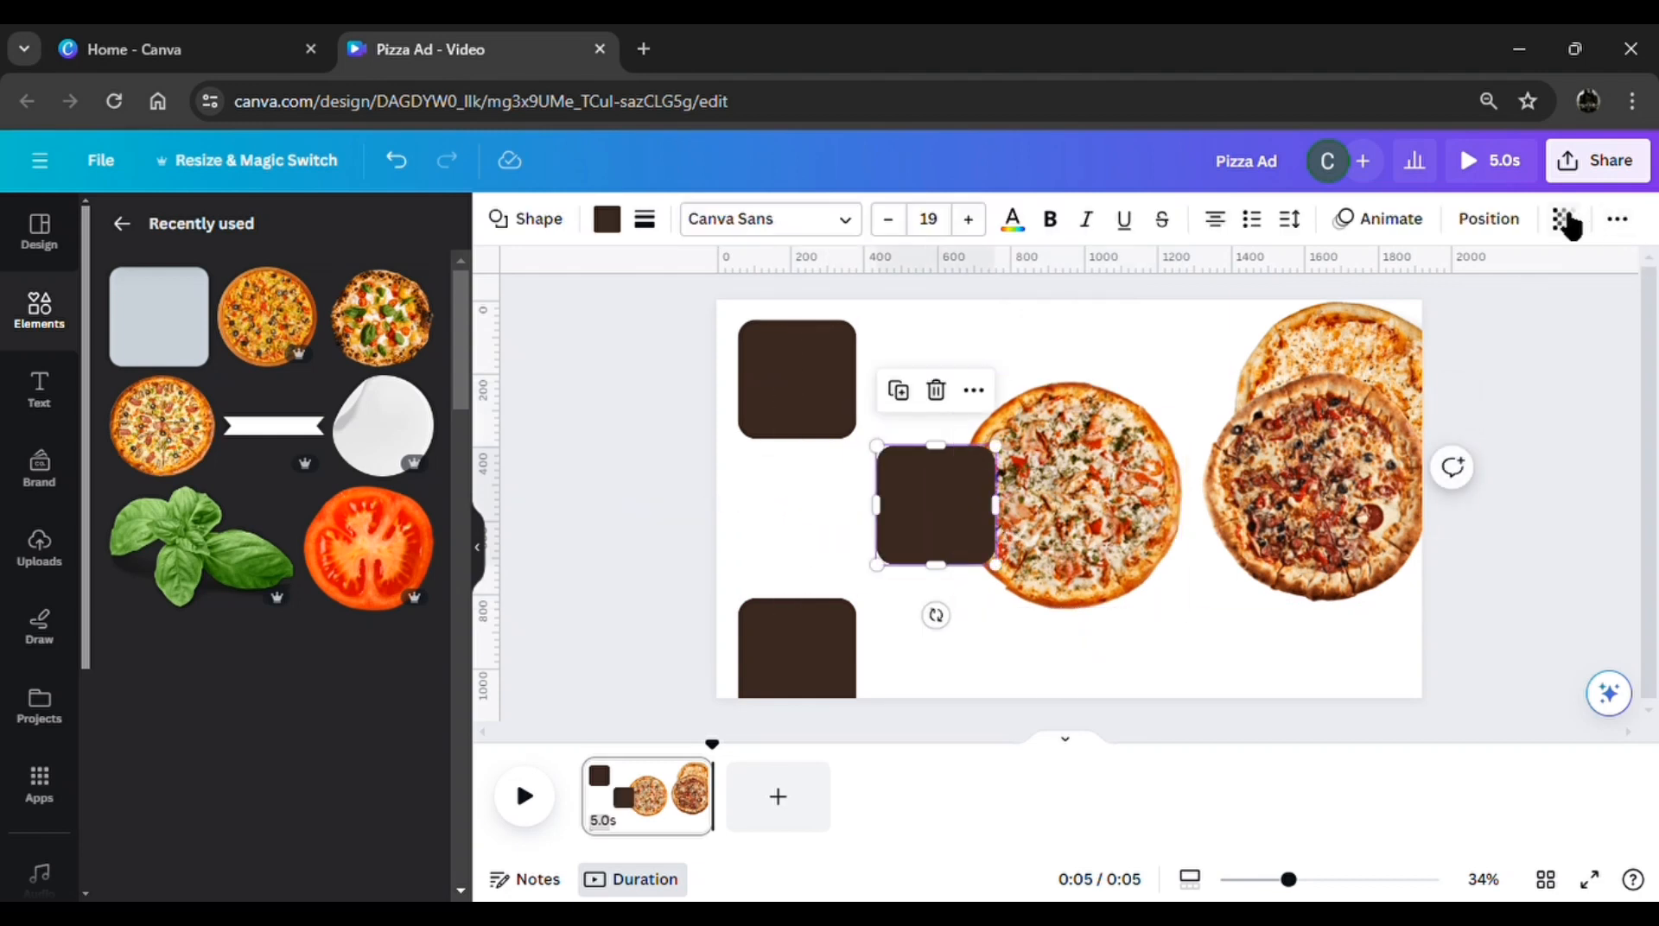
click(1564, 219)
drag(1560, 314, 1361, 315)
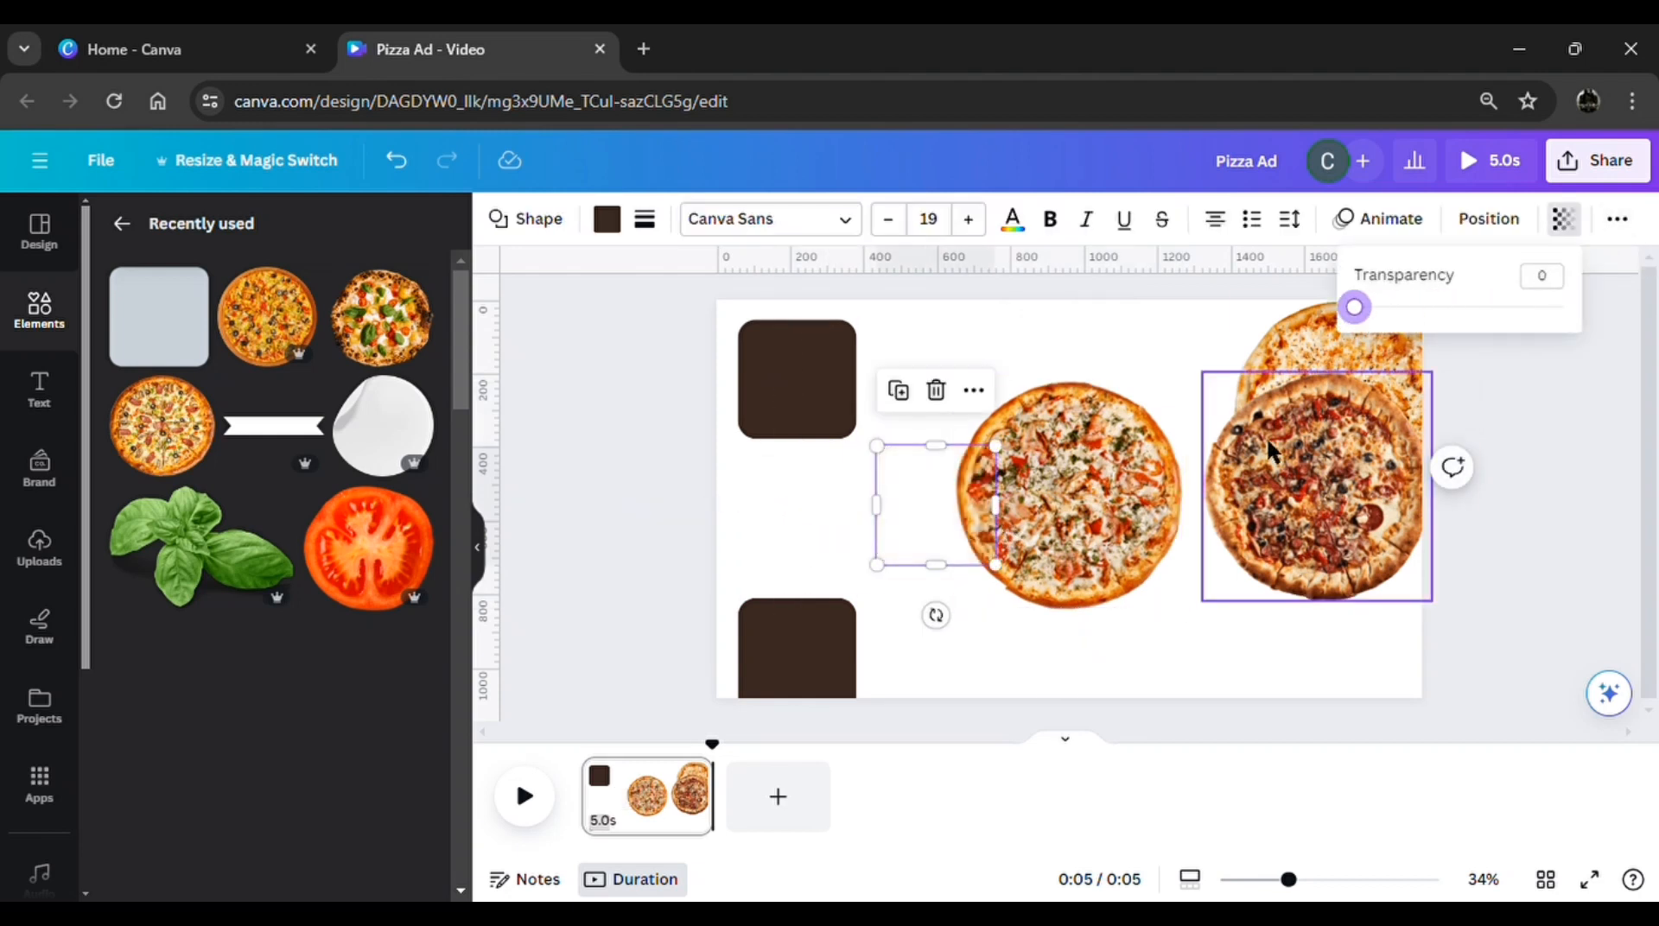
Group the tomato-topped pizza with its invisible square and move the group past the page's right edge
drag(1090, 640, 930, 418)
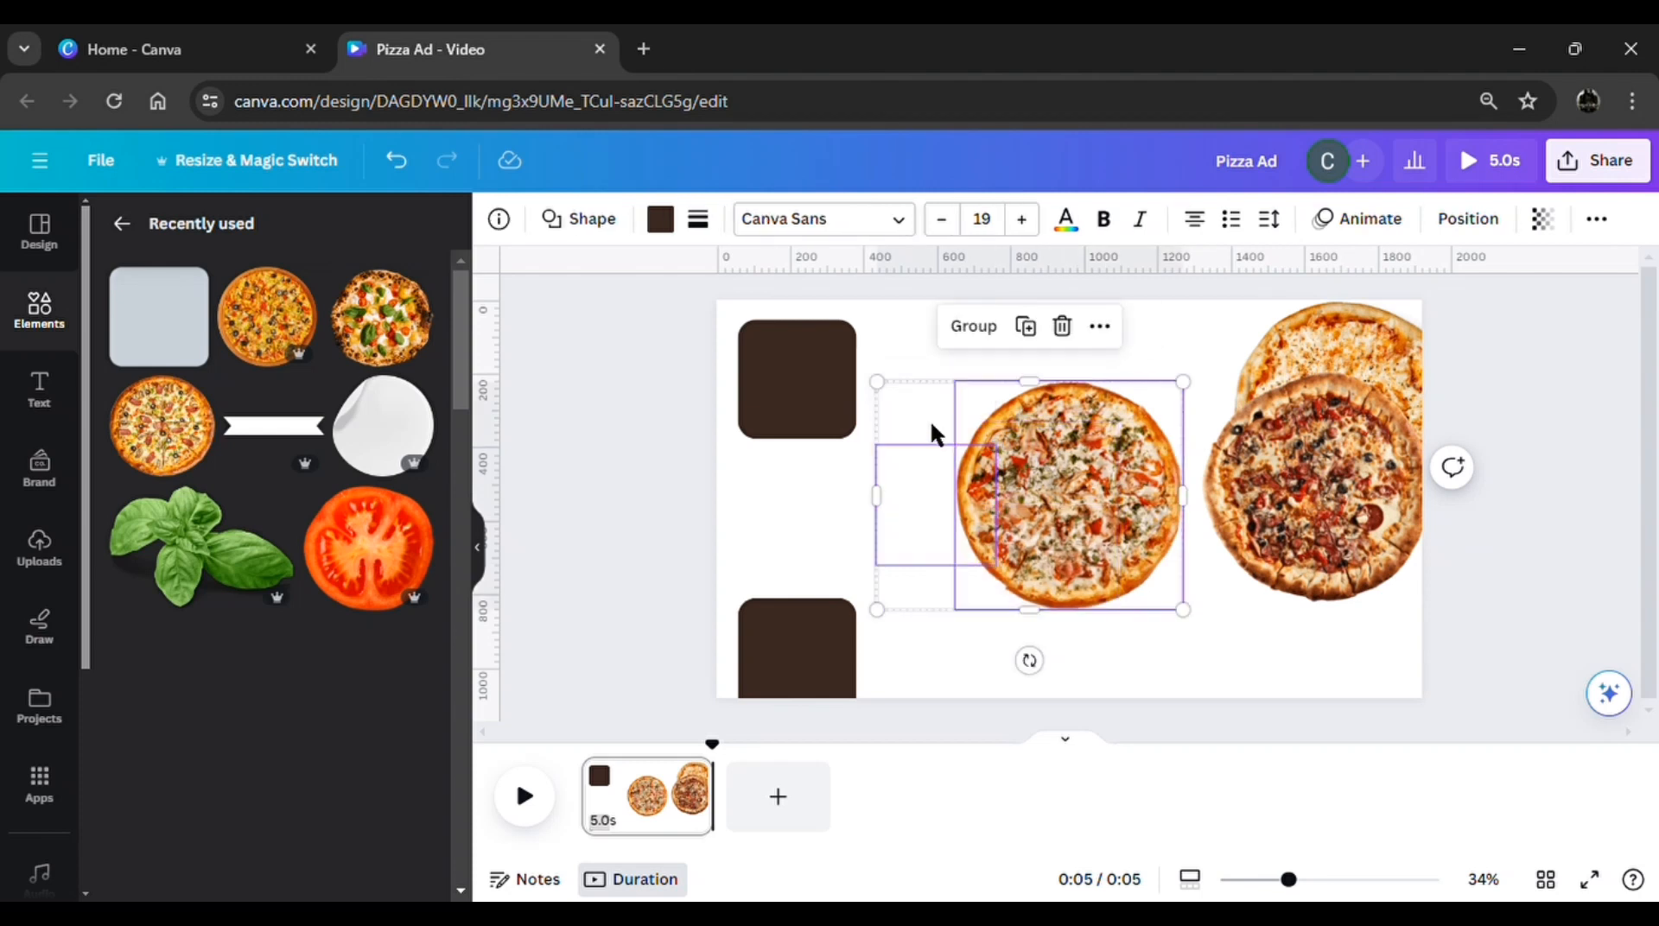
click(992, 344)
drag(1031, 486, 1526, 506)
Centre the meat-topped pizza and overlap its left edge with the lower brown square, setting the square's transparency to 0
click(1313, 509)
drag(1309, 514, 1142, 525)
drag(830, 662, 1060, 518)
click(1564, 221)
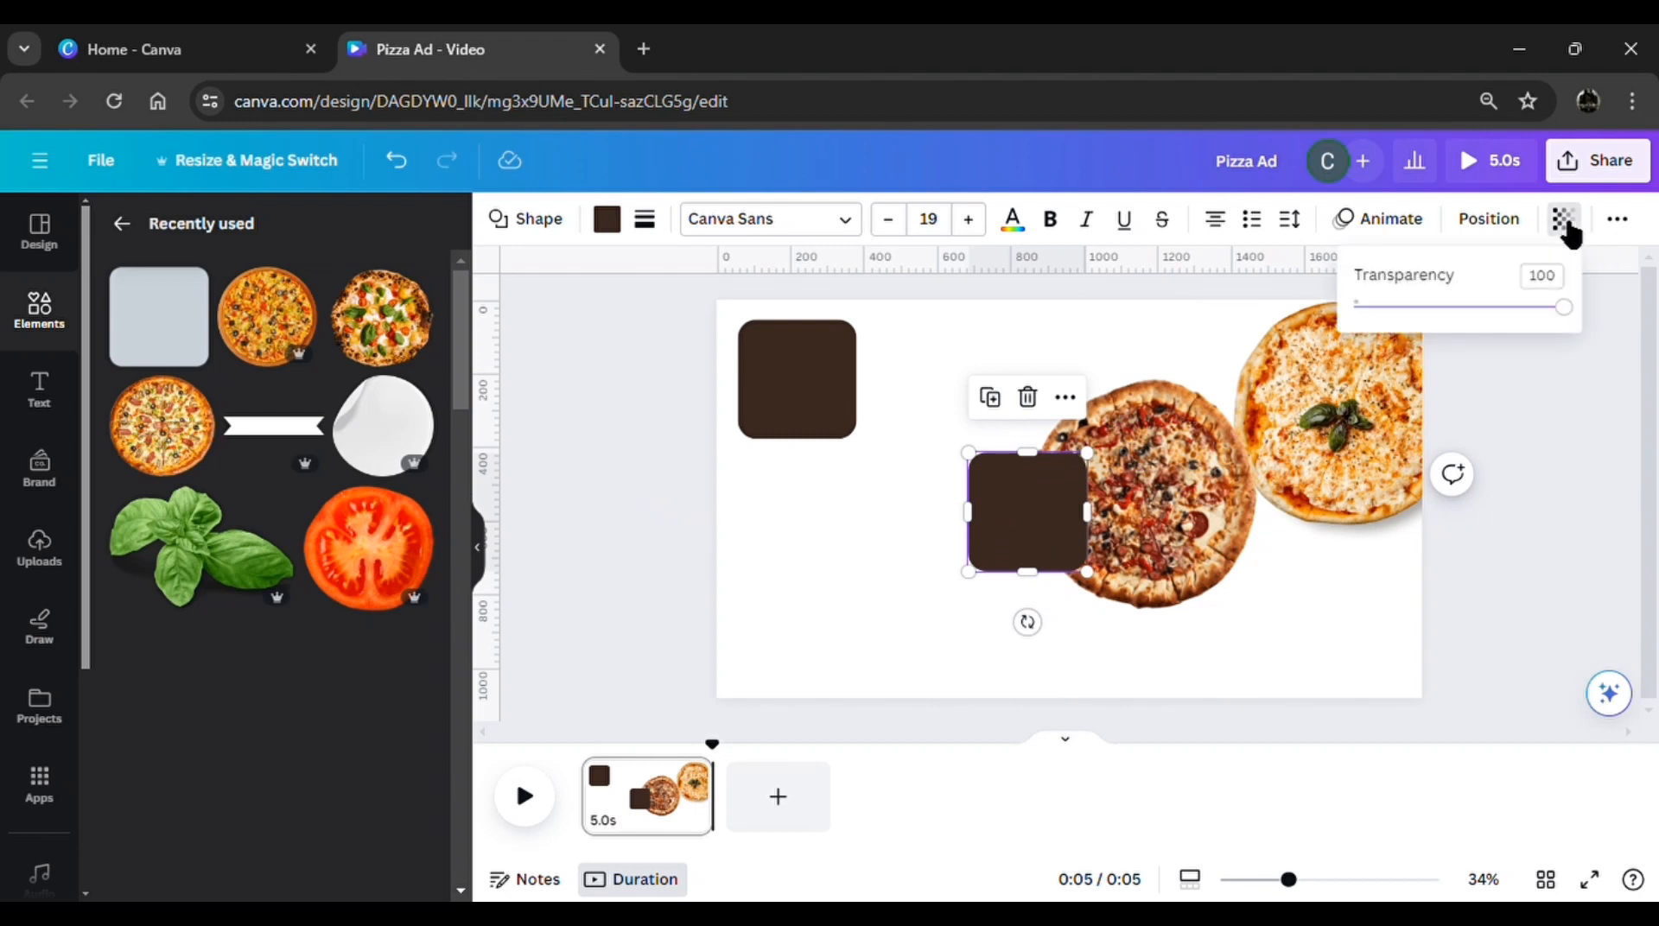
drag(1564, 307, 1354, 307)
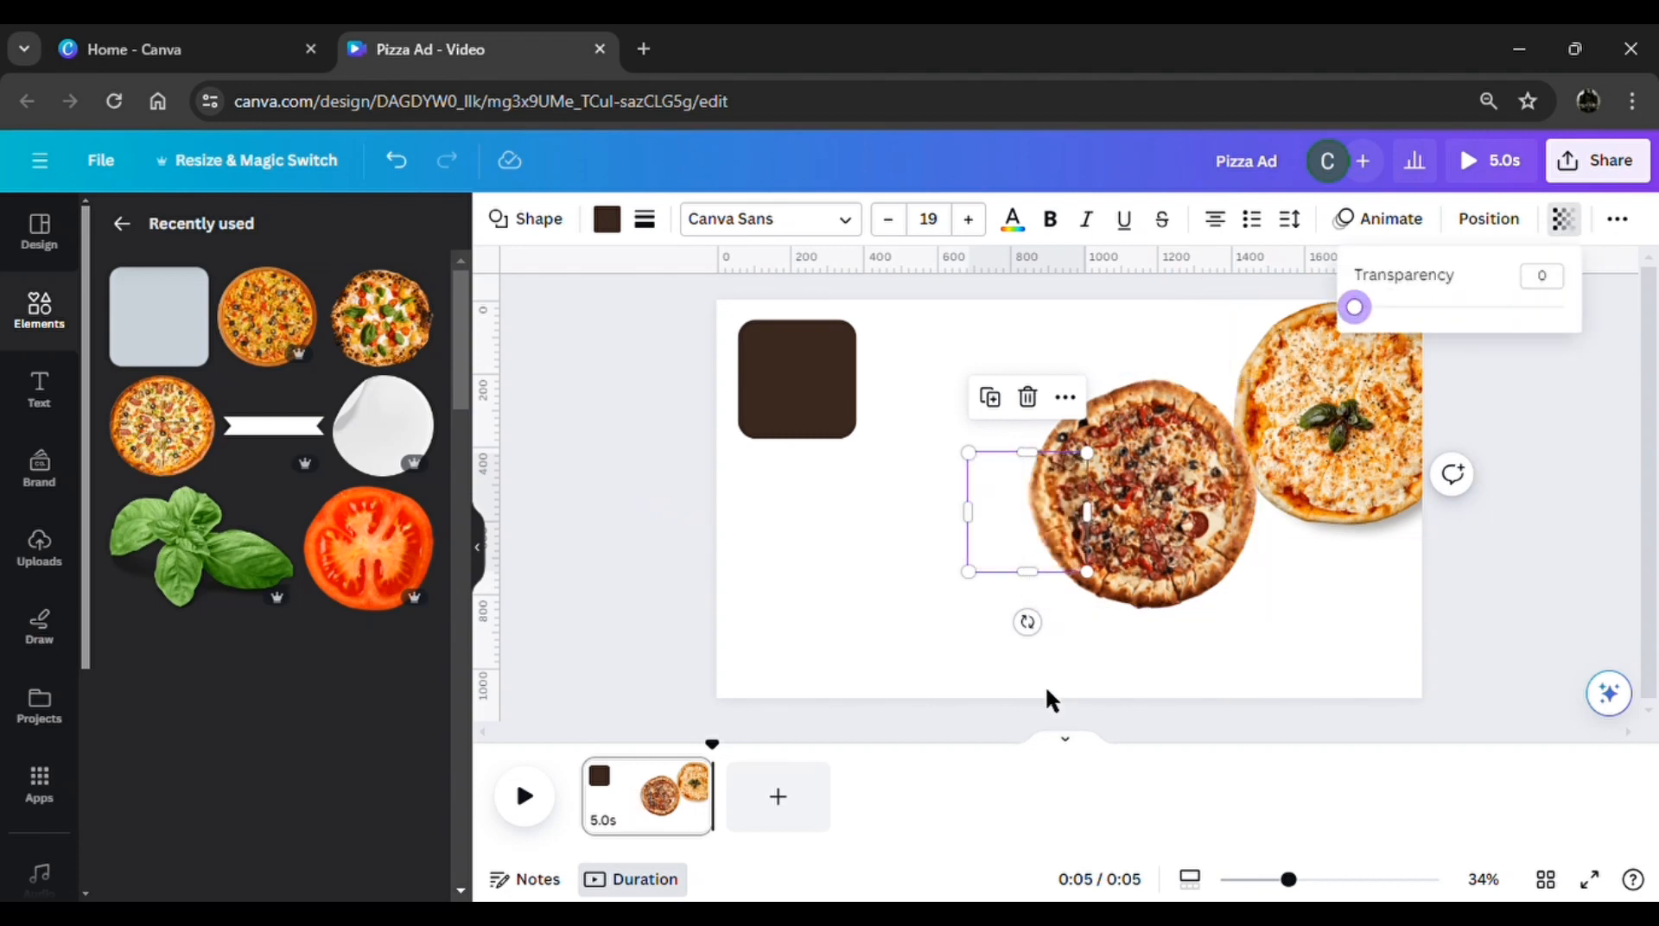
Group the meat-topped pizza with its invisible square and place the group beyond the page's right edge
drag(930, 673, 1146, 471)
click(1052, 332)
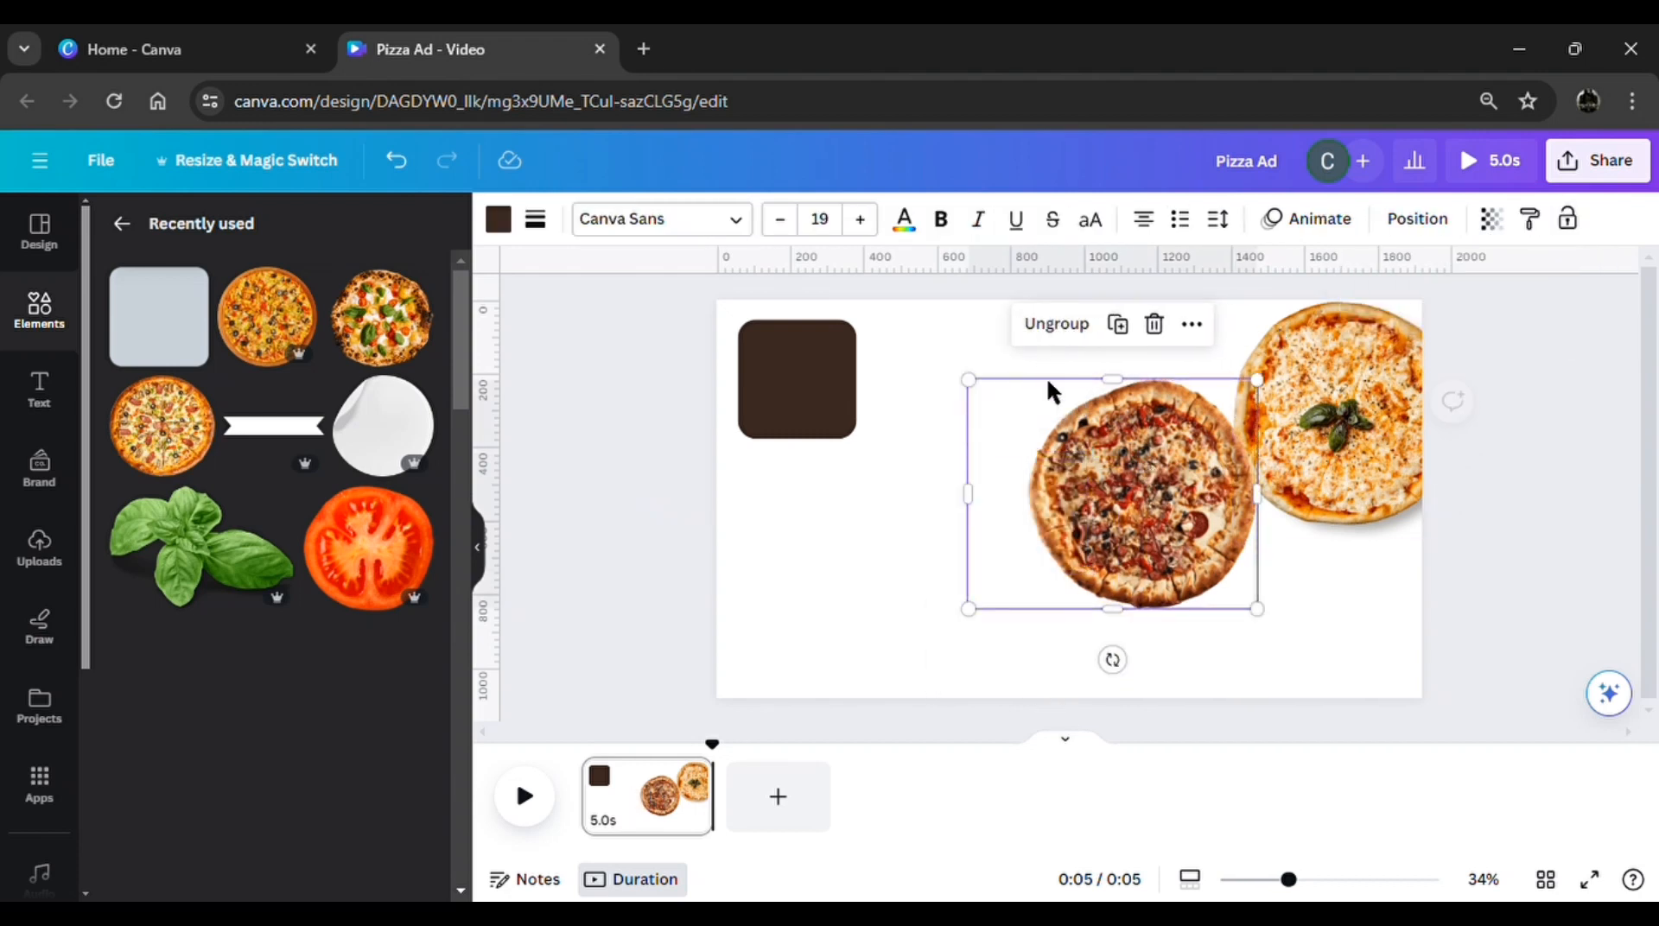
drag(1097, 529, 1482, 511)
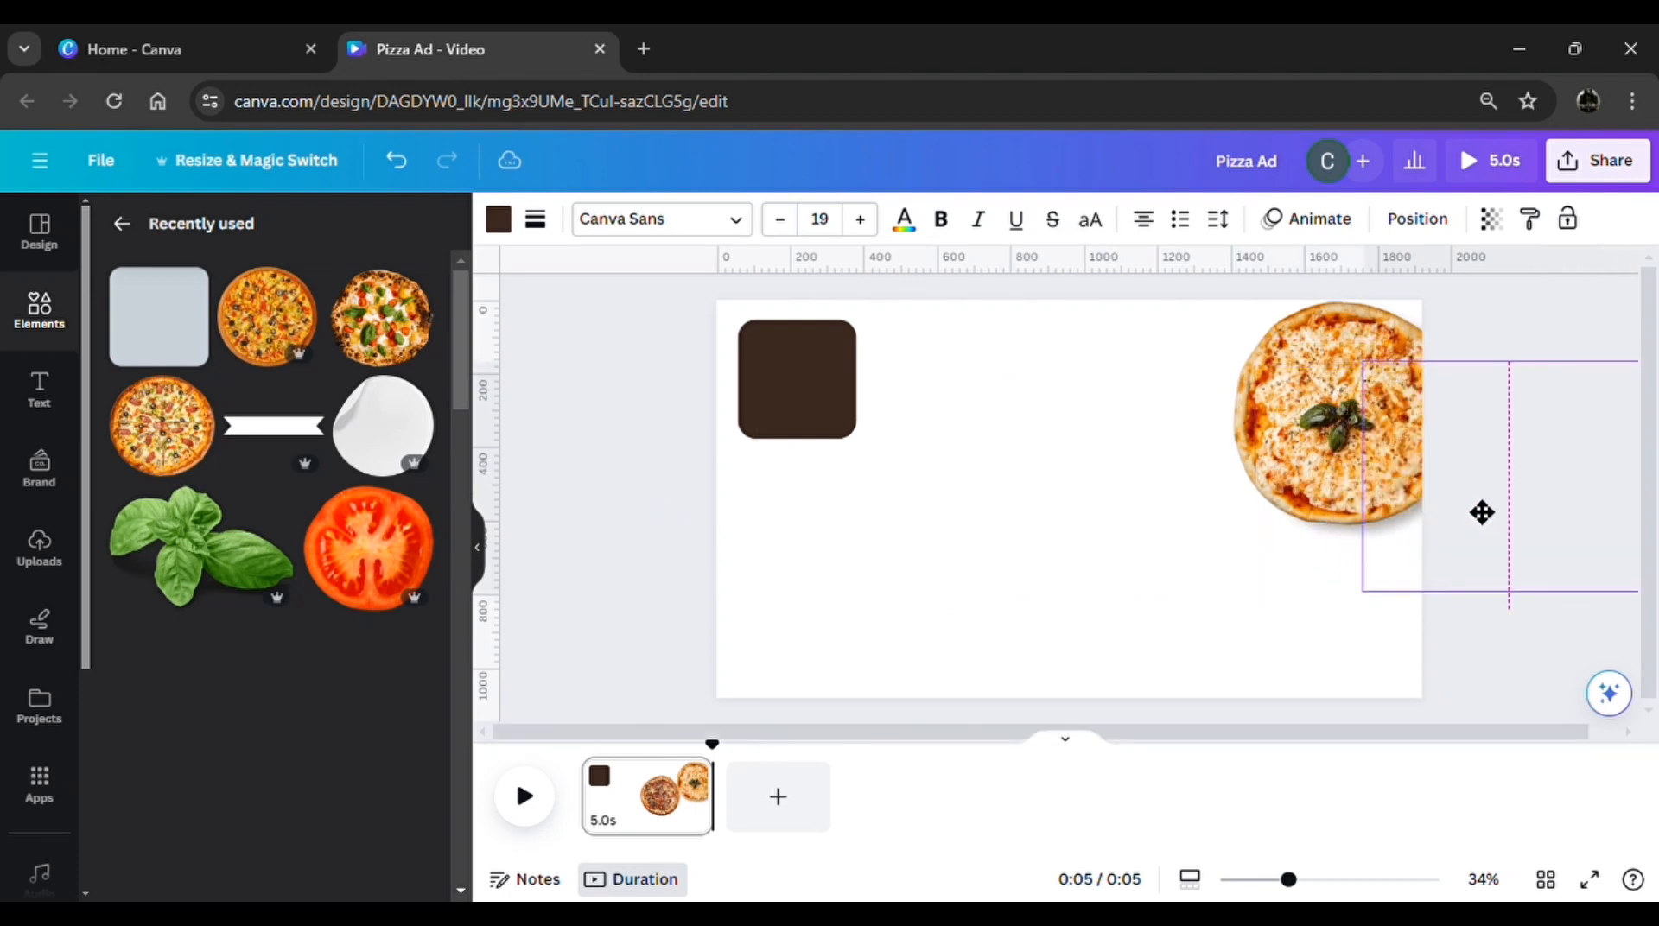
Centre the cheese pizza with basil and overlap its left edge with the last brown square, set to transparency 0
click(1314, 471)
drag(1313, 472, 1120, 560)
click(850, 412)
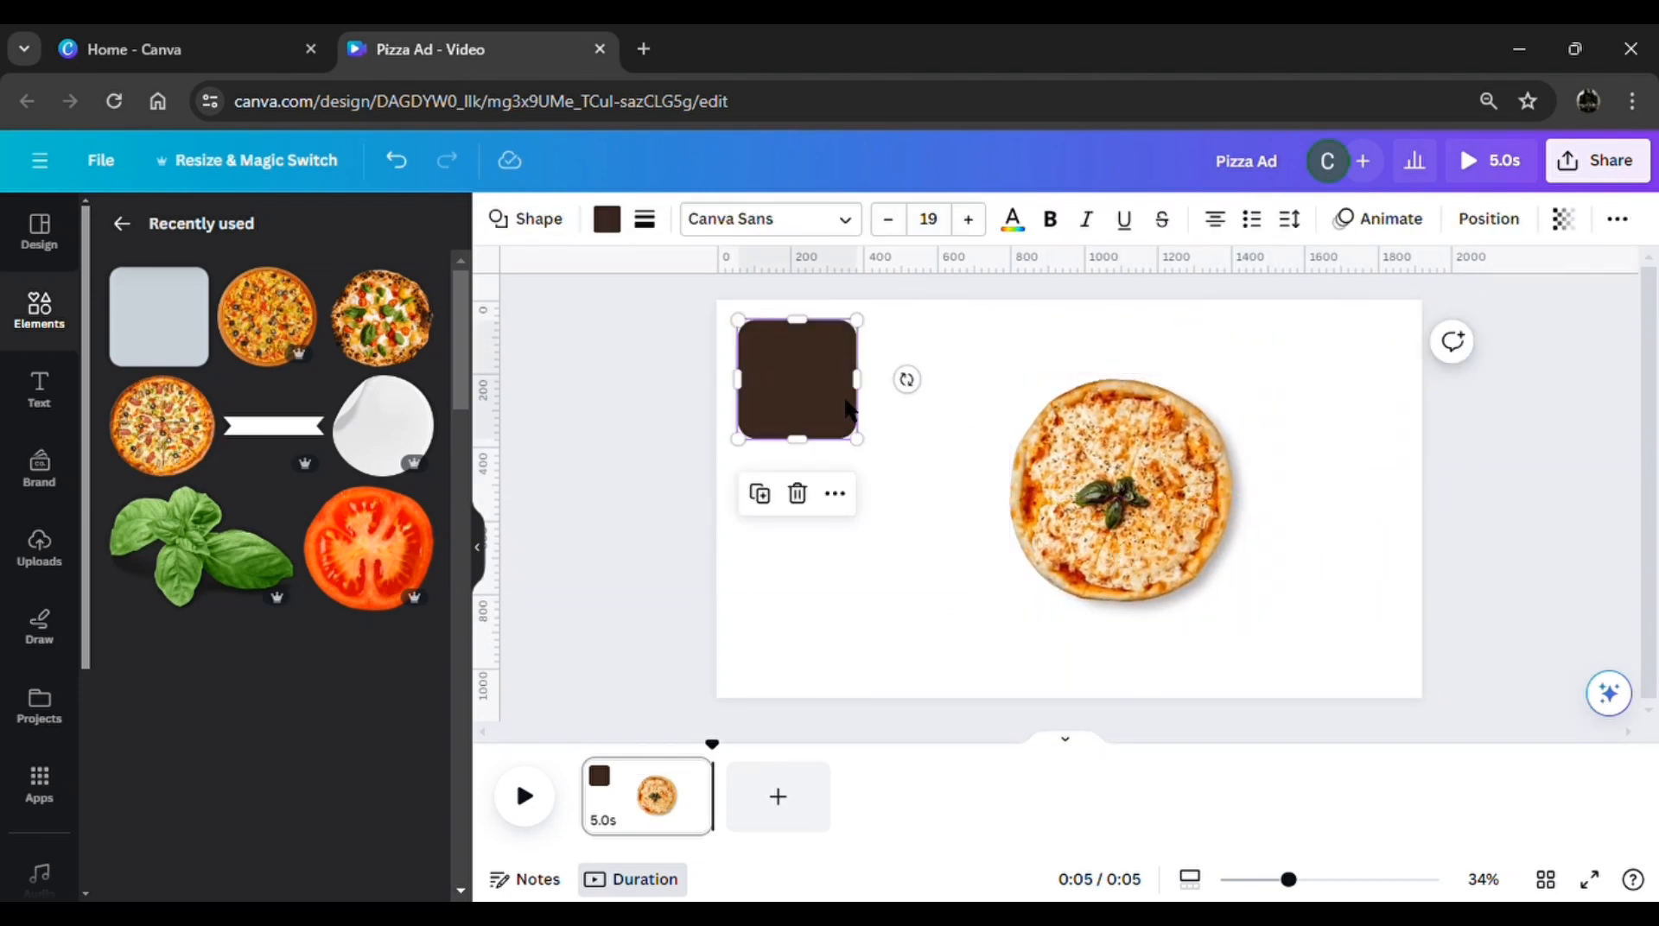
click(1564, 220)
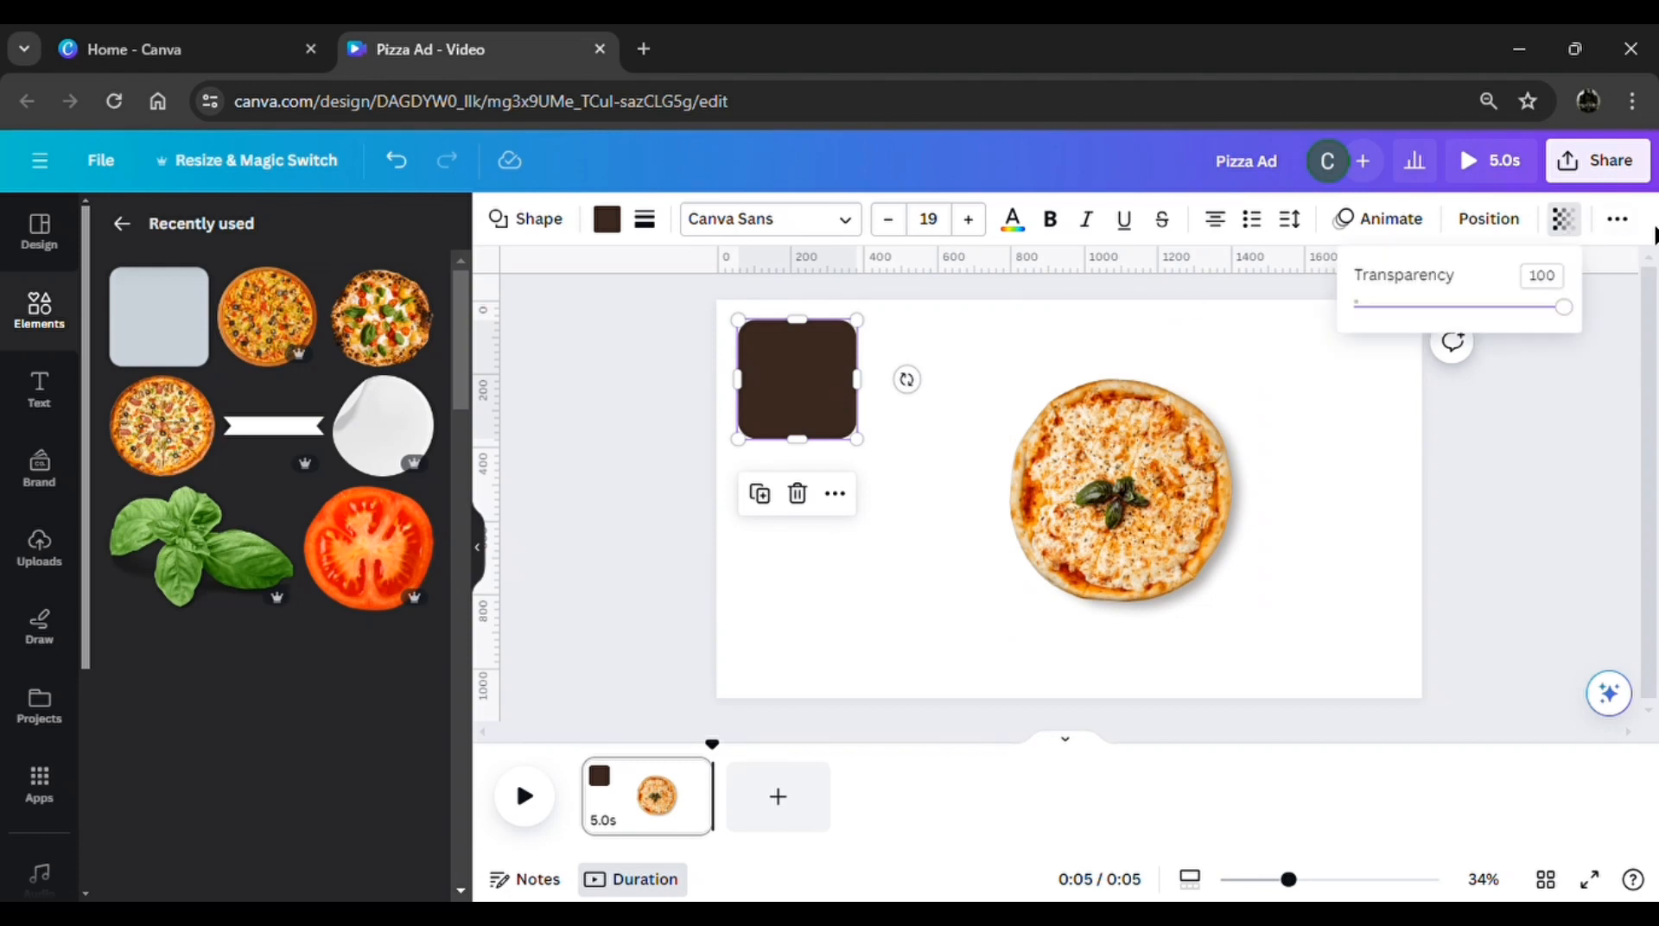
drag(1529, 322, 1273, 335)
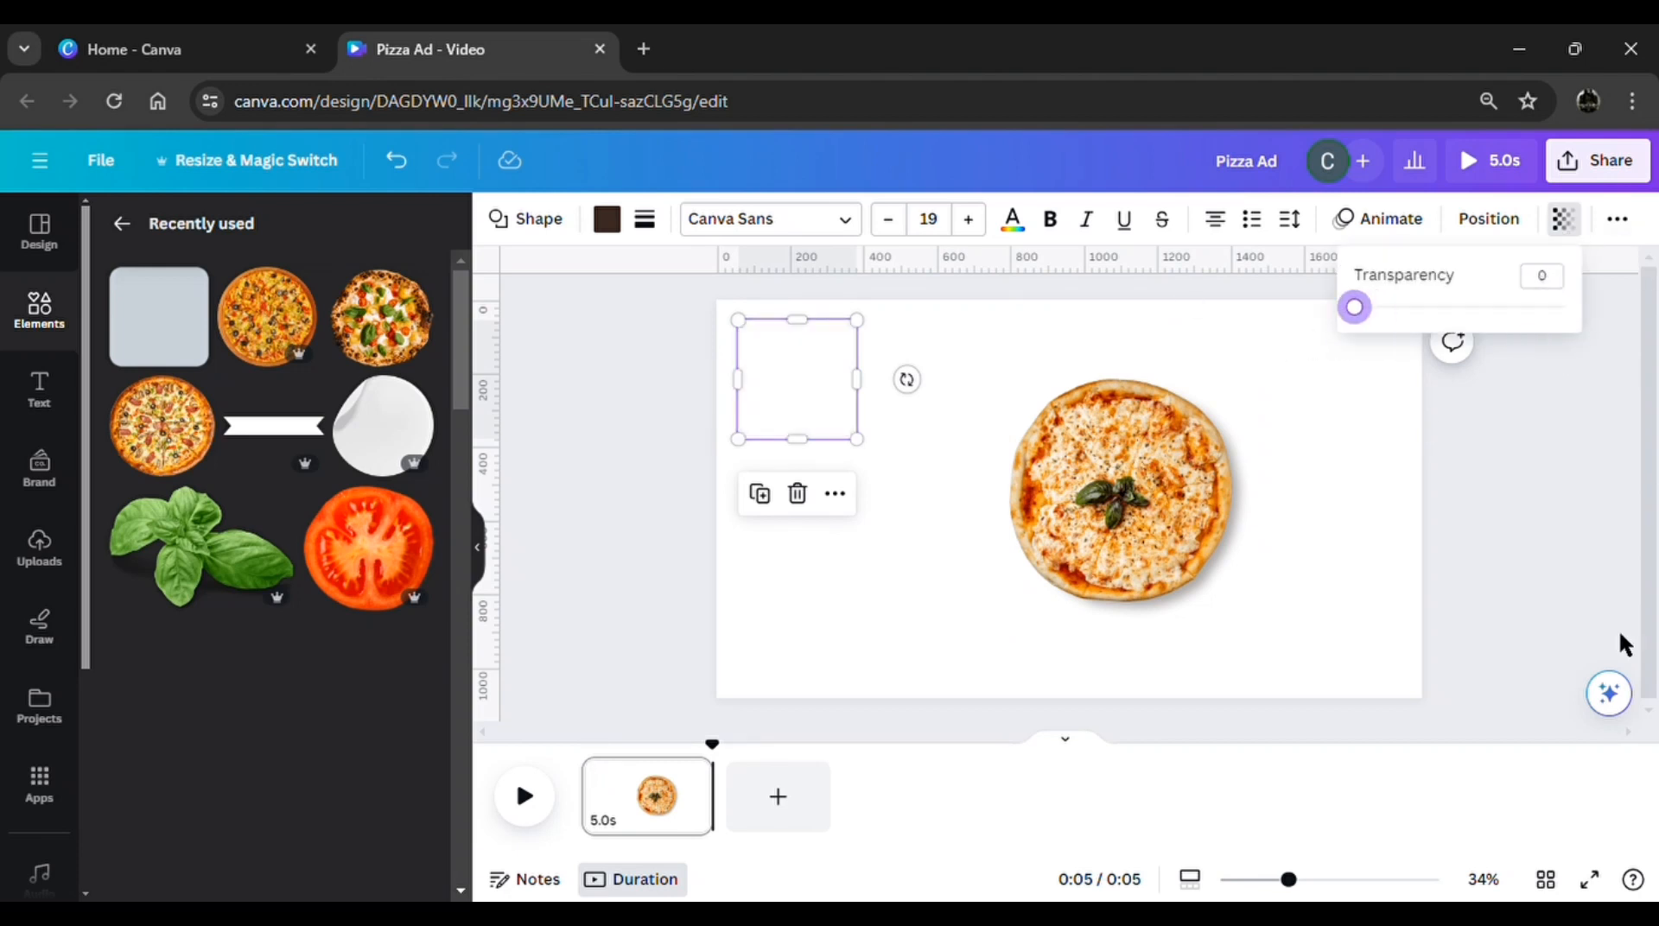
drag(748, 415, 1007, 538)
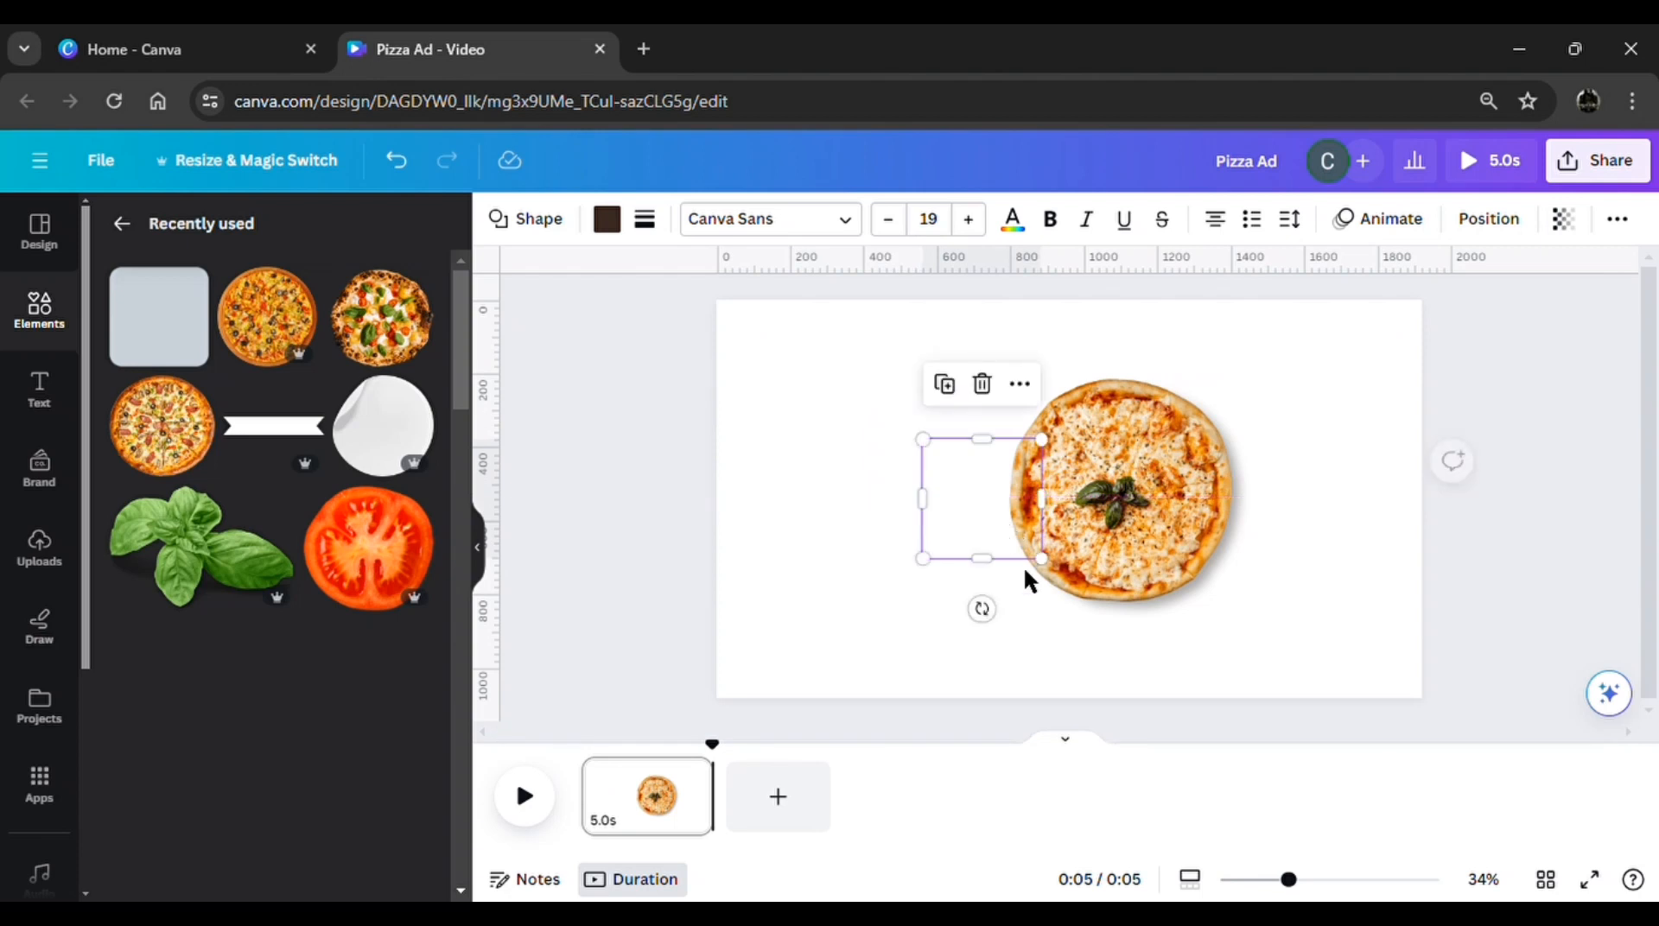
Group the cheese pizza with basil and its invisible square, and shift the group off the page's right edge
drag(896, 633, 1127, 439)
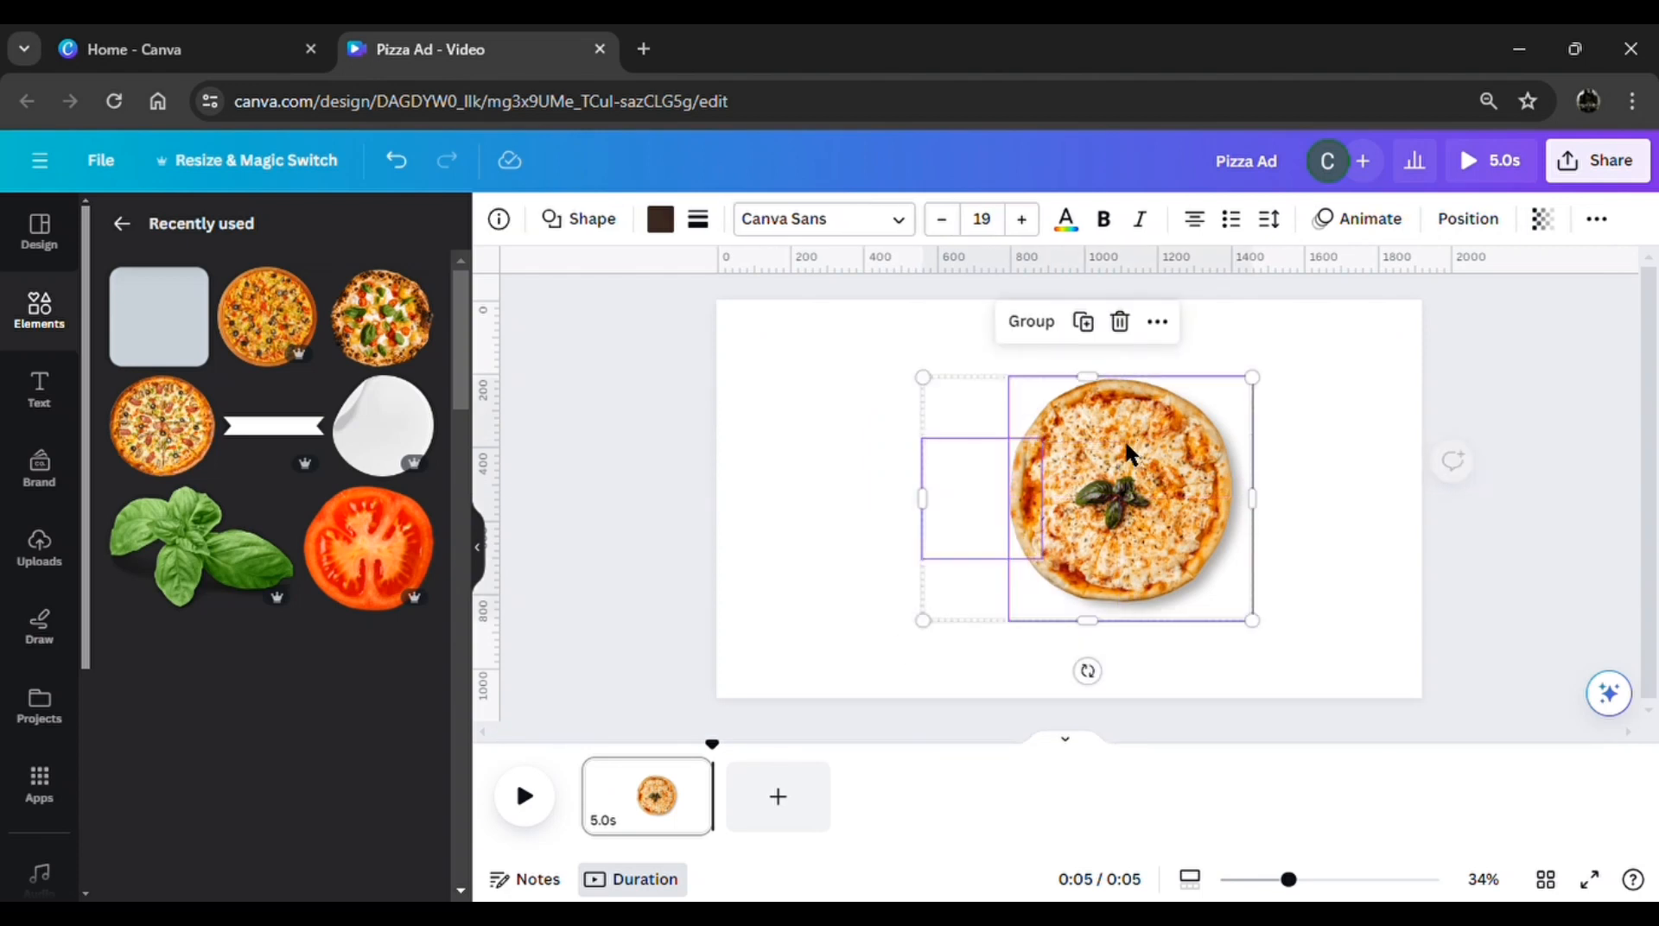
click(1037, 337)
drag(1062, 506, 1489, 508)
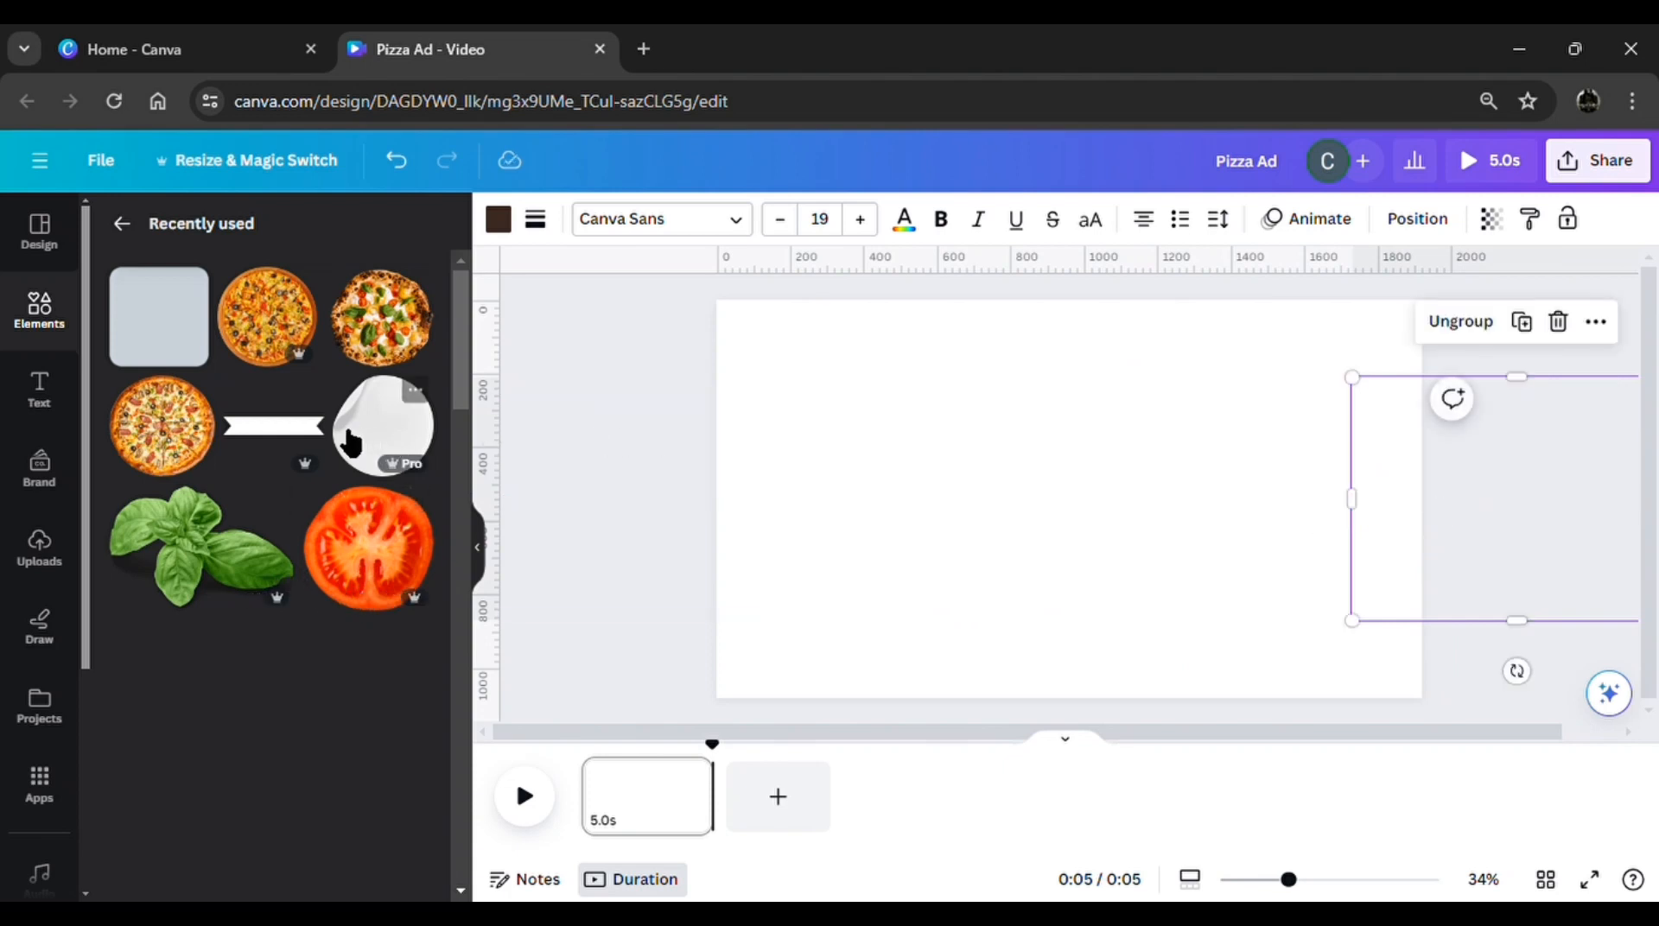
Add the dark wood plank image from the recently used elements and set it as the page background
scroll(272, 432, down, 5)
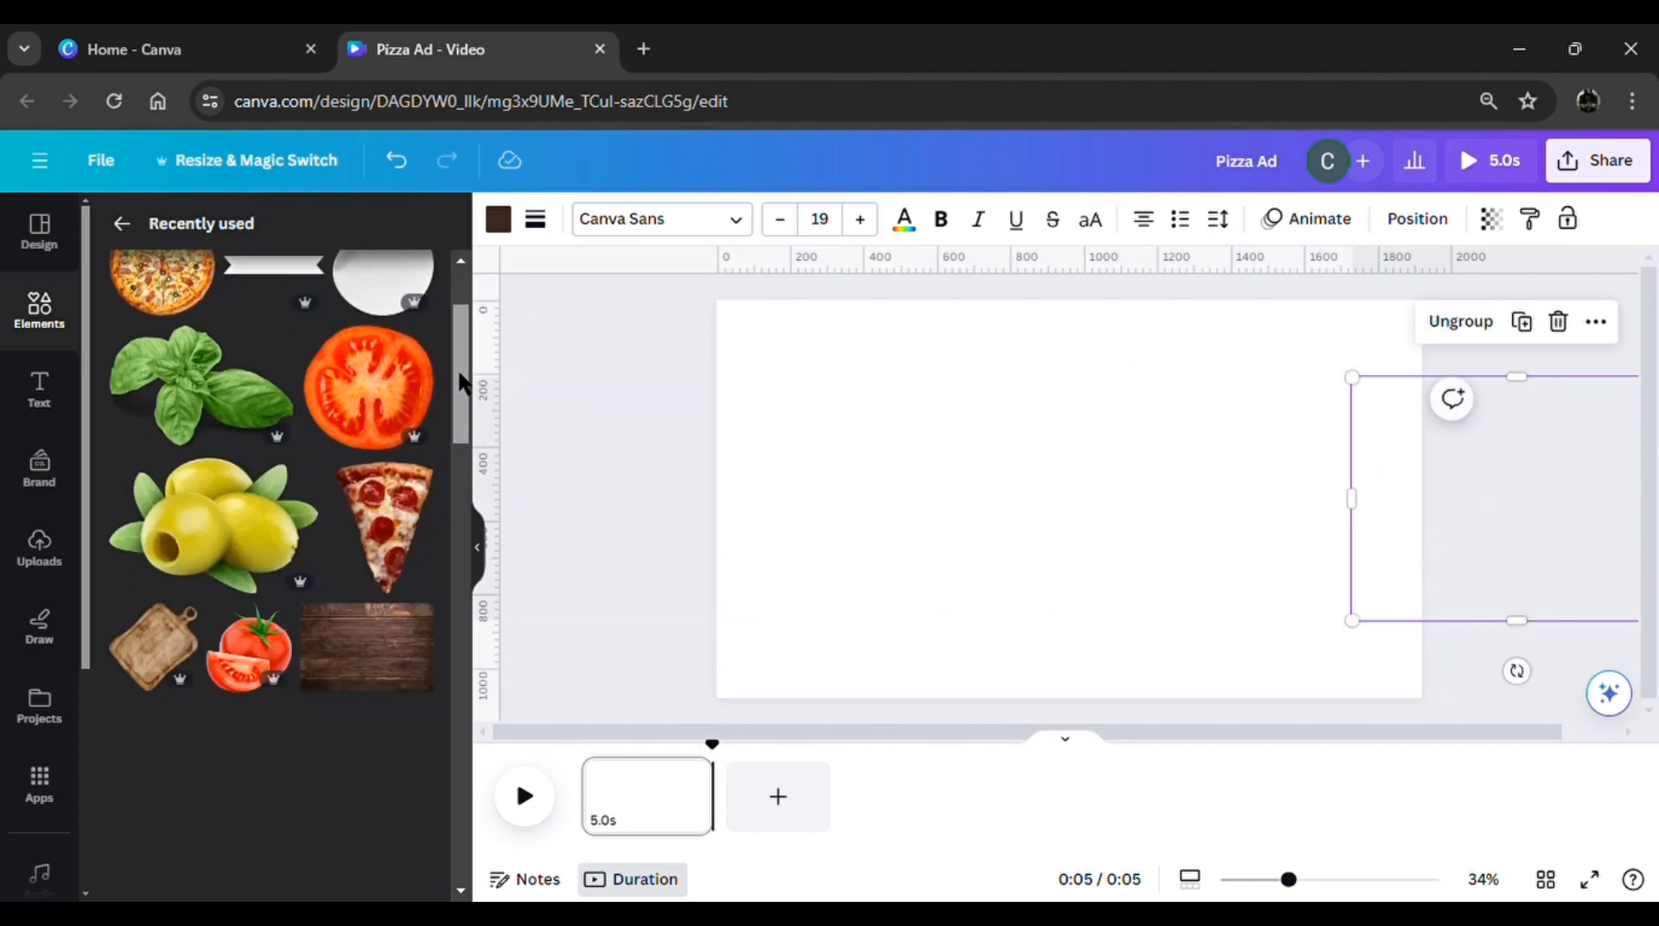
click(367, 452)
drag(1069, 707, 906, 512)
drag(1227, 500, 1475, 500)
drag(929, 511, 597, 541)
click(1065, 329)
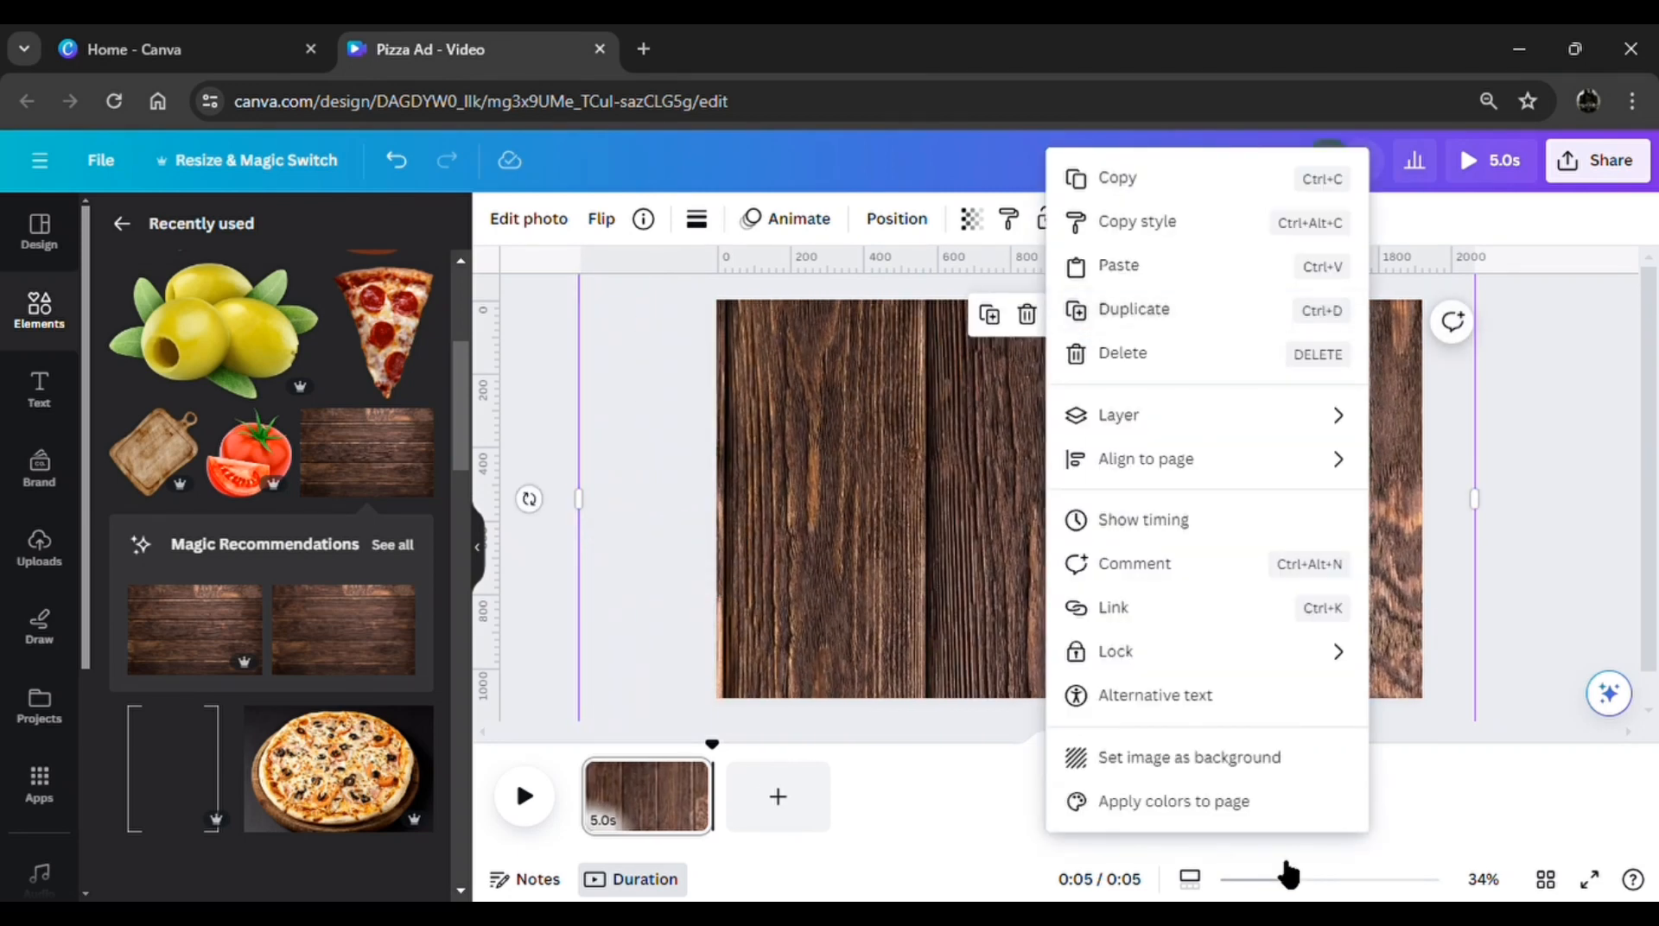
click(1226, 767)
Add the thin white bracket frame, rotate it a quarter turn and enlarge it to about the page's width
click(204, 713)
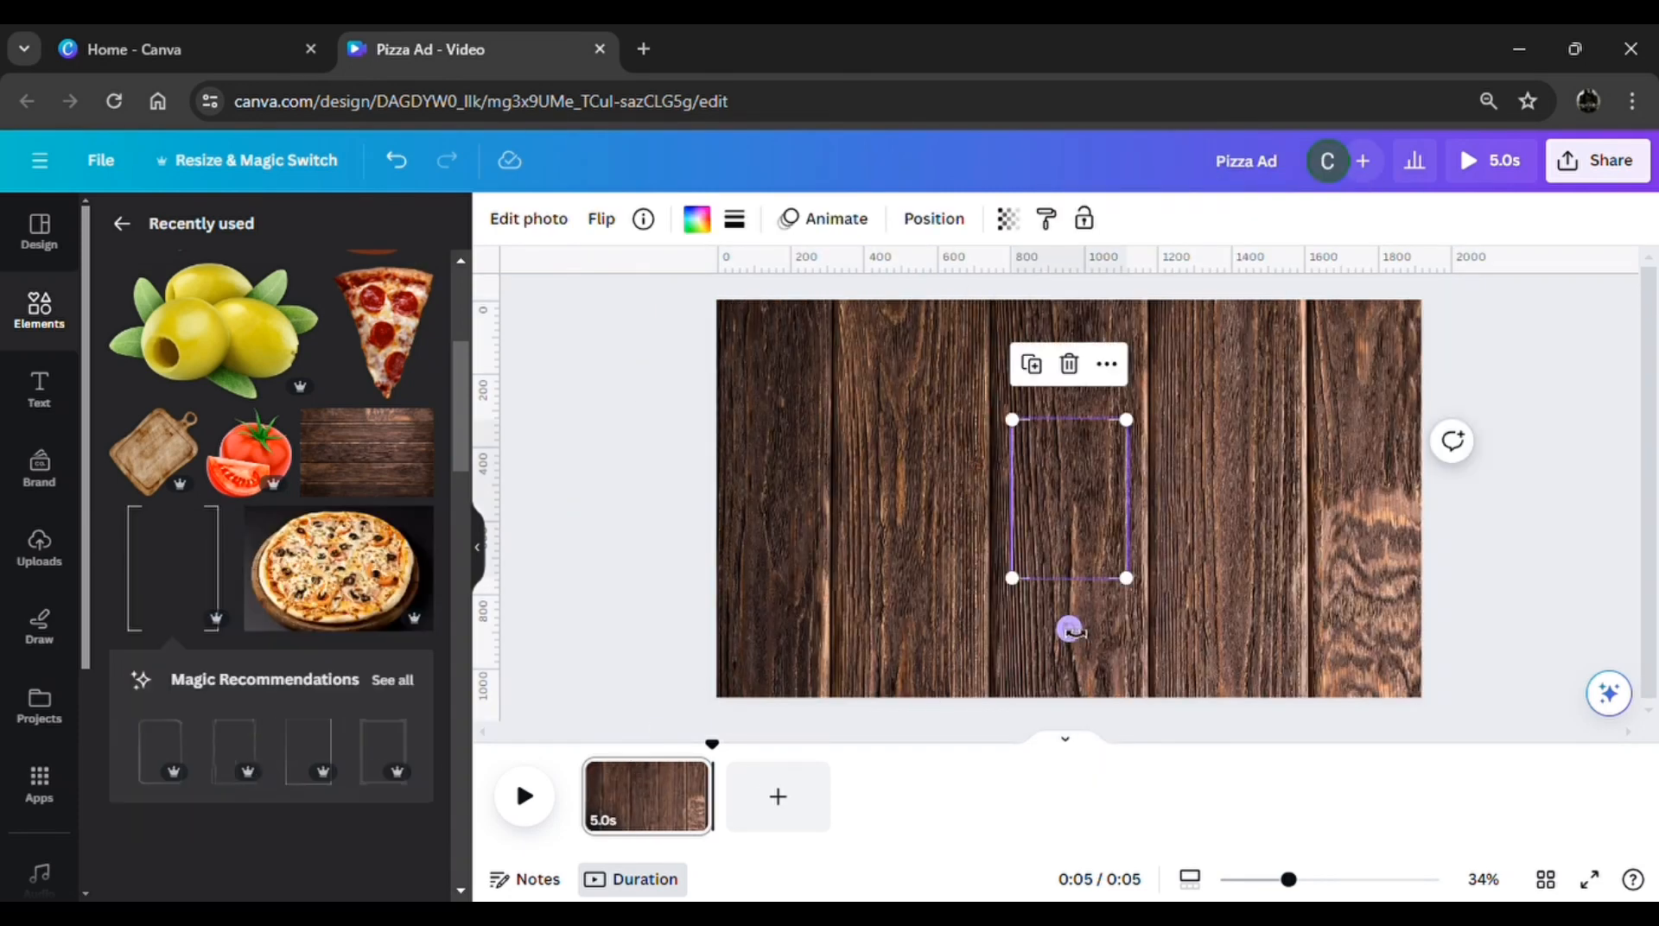
drag(1070, 629, 879, 515)
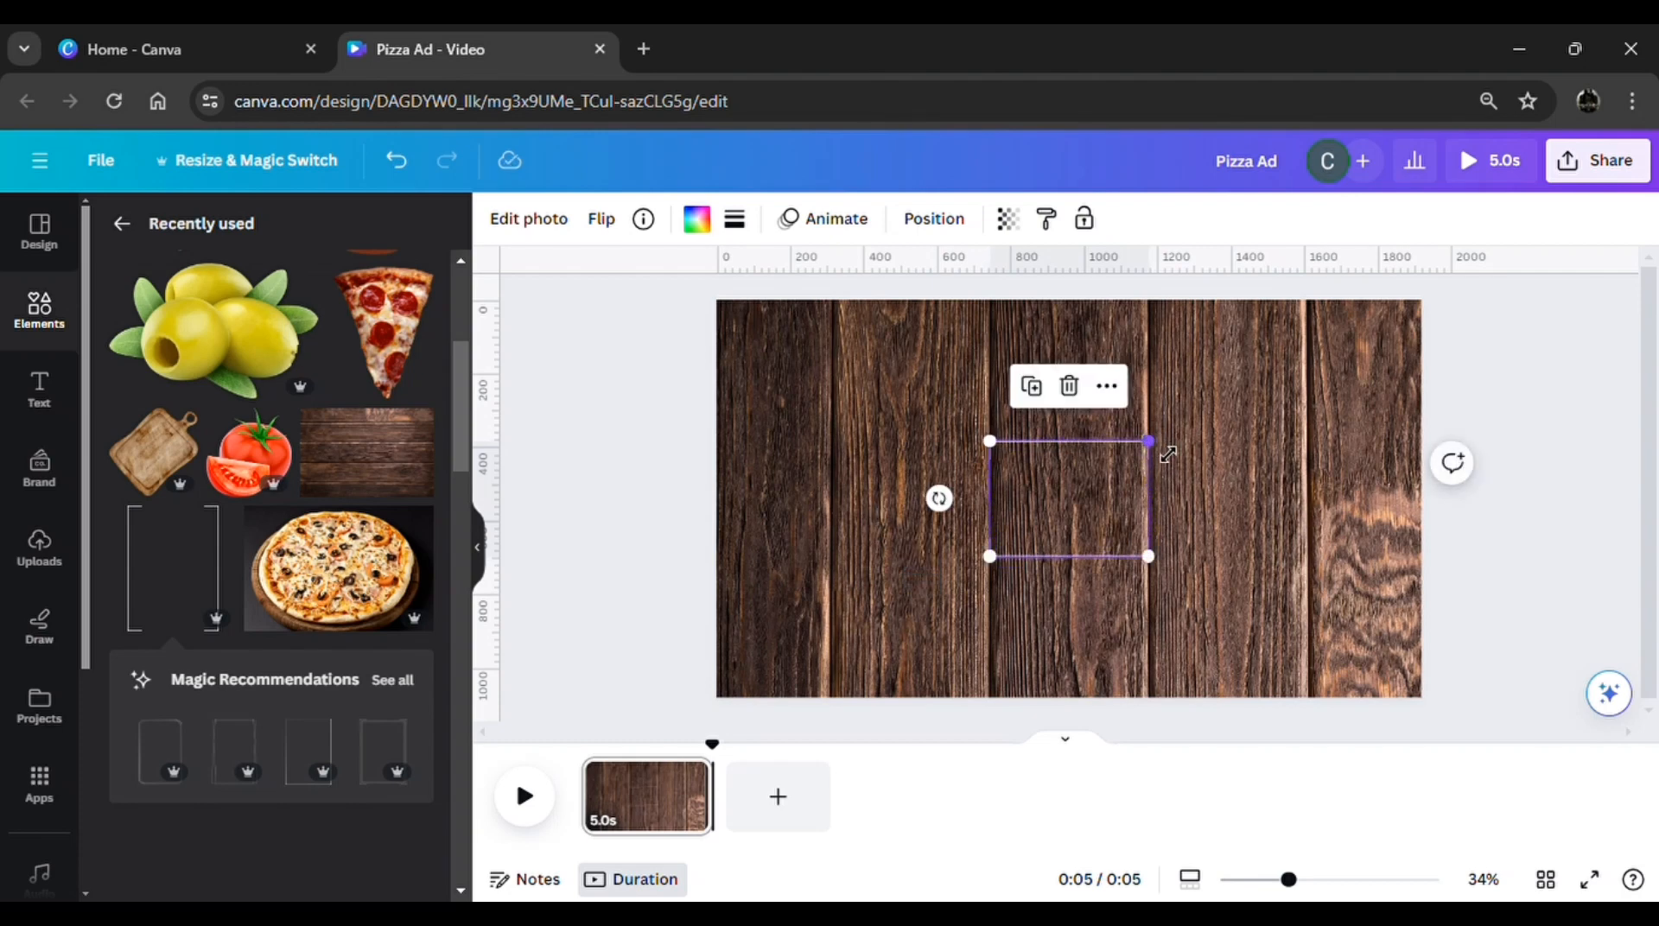
drag(1151, 442, 1629, 324)
drag(1343, 436, 1152, 592)
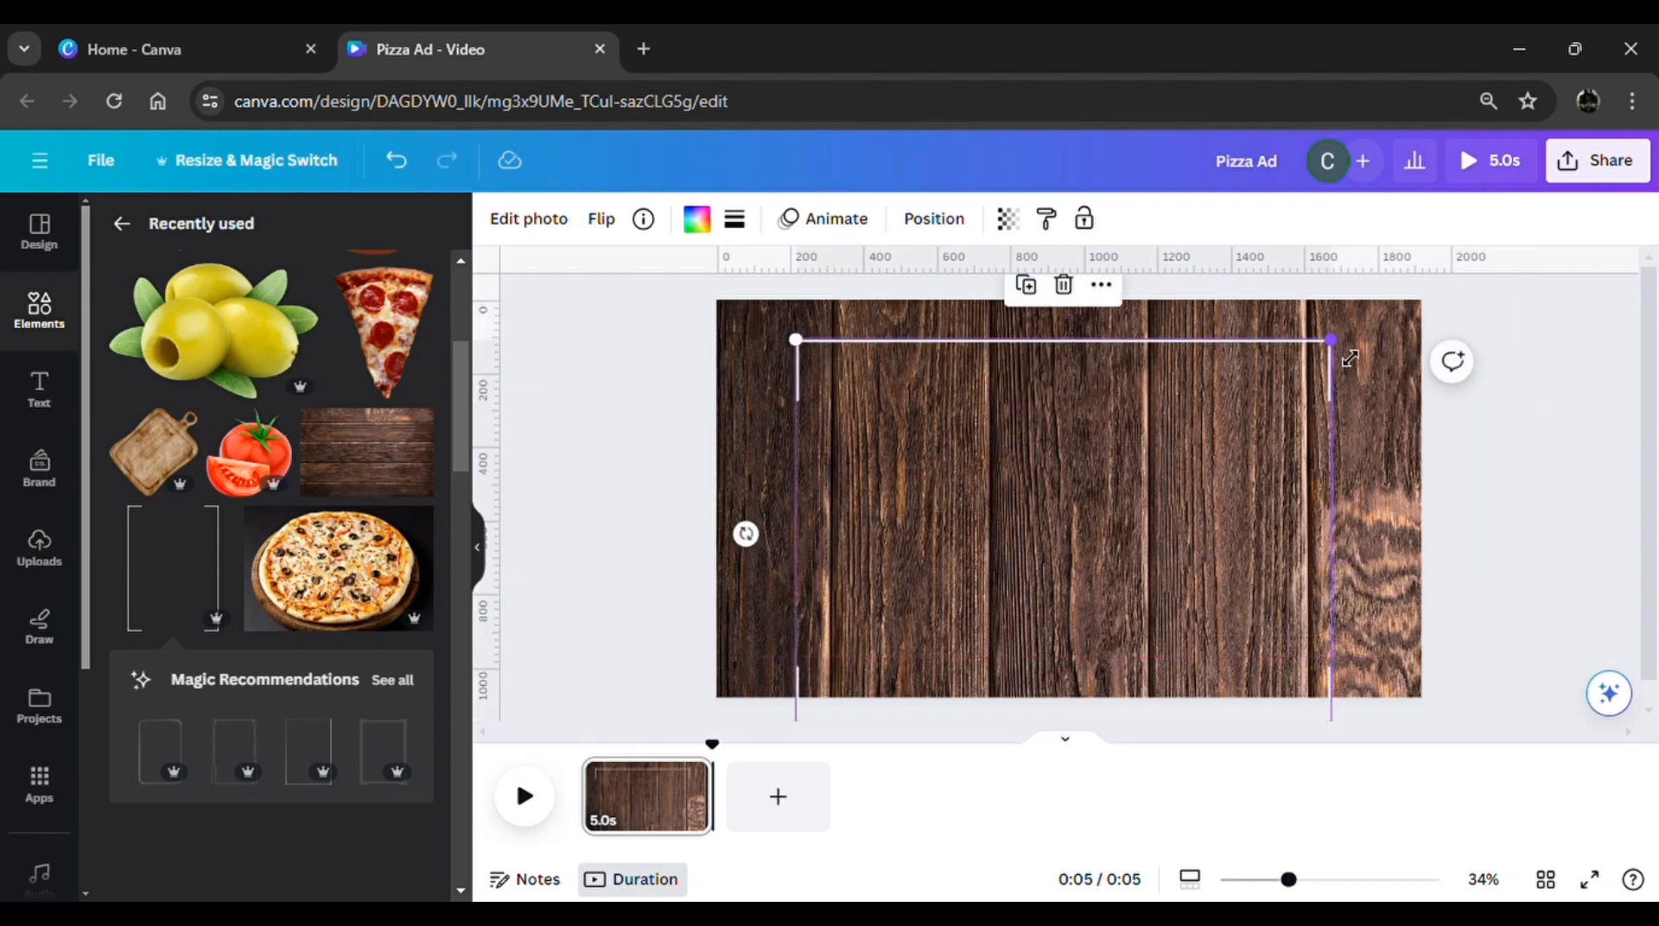
drag(1350, 358, 1592, 308)
drag(1336, 600, 1266, 574)
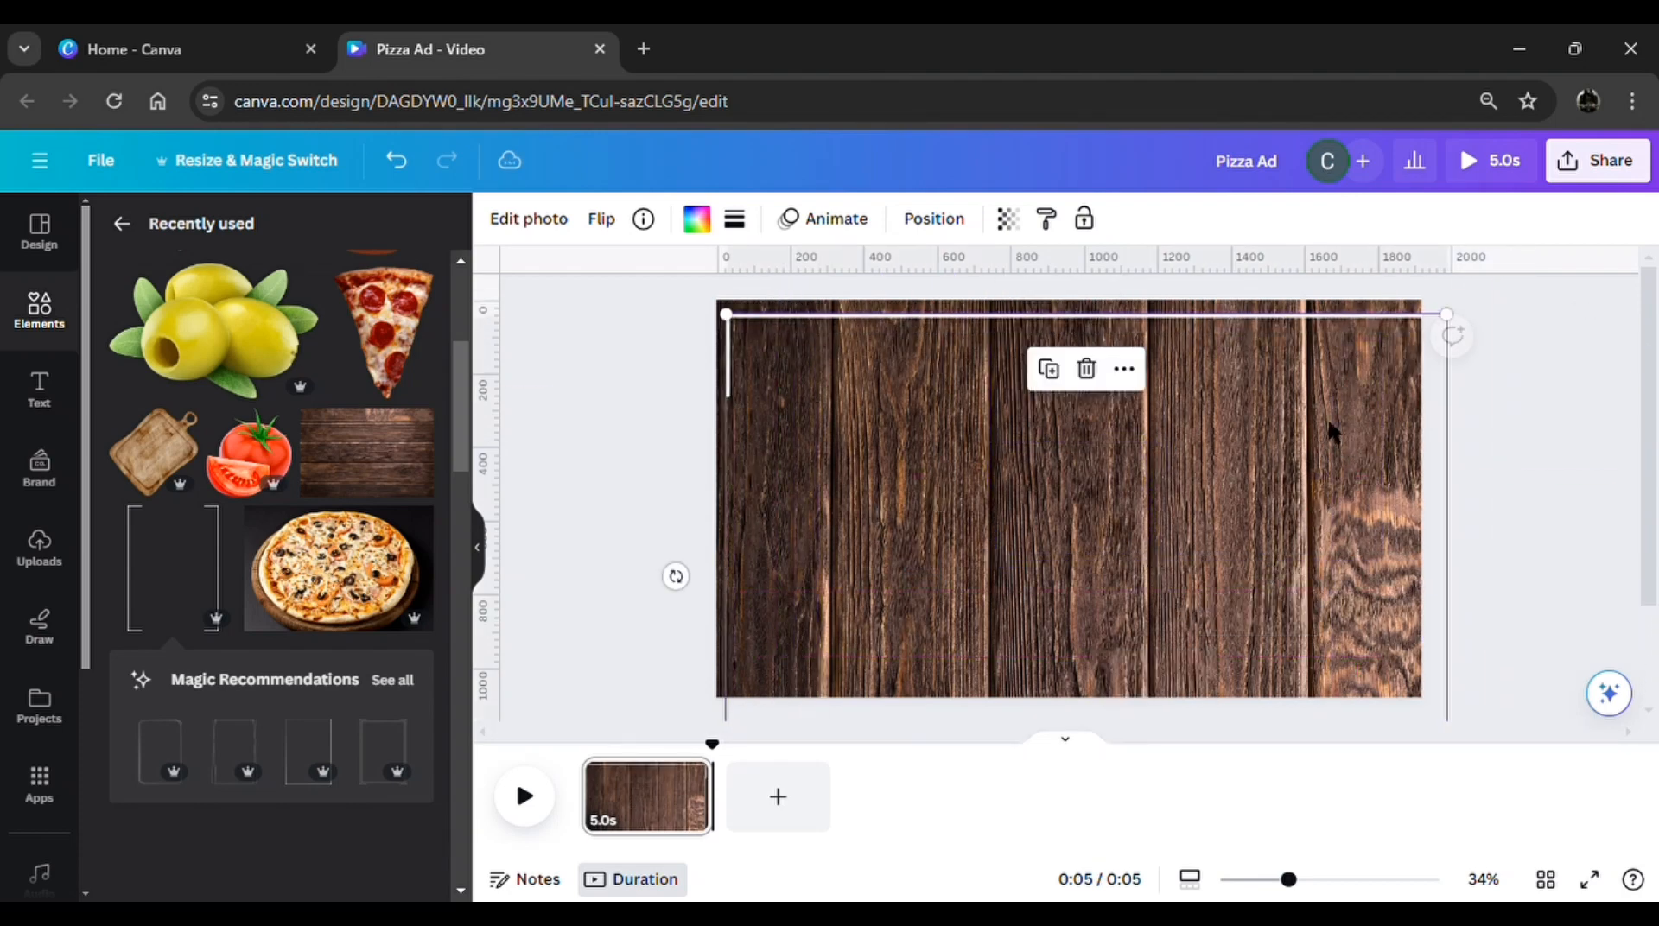
Fit the bracket frame just inside the page's upper, left and right edges and duplicate it to border the lower edge
drag(1466, 323, 1406, 347)
drag(1210, 497, 1204, 466)
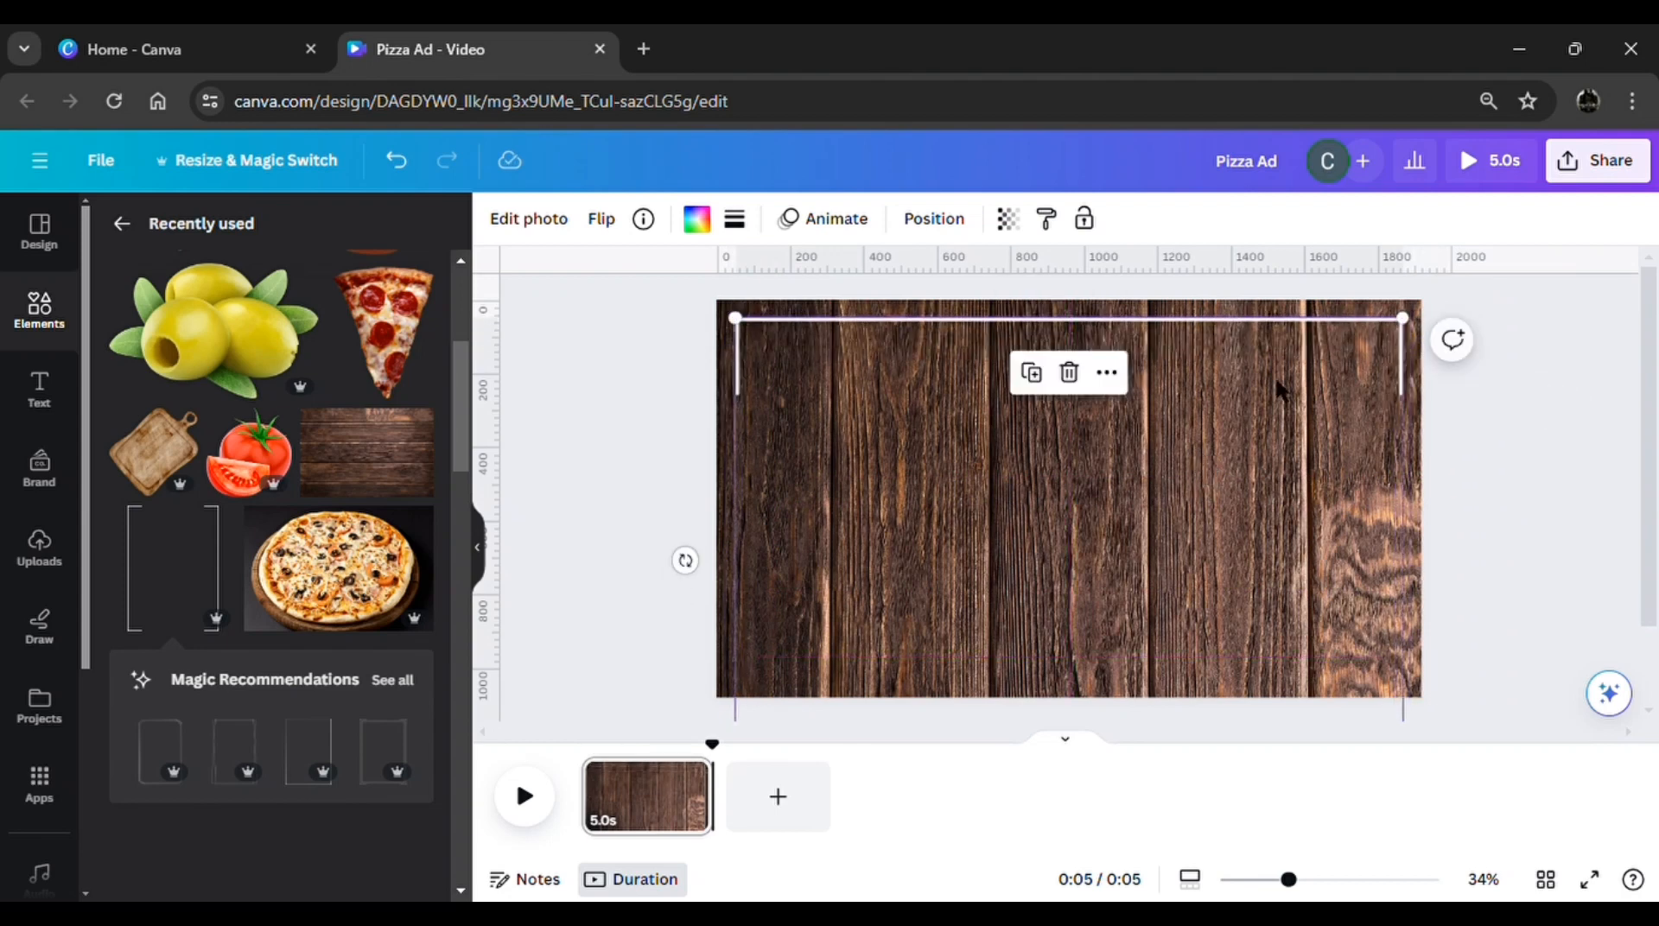
drag(1406, 324, 1385, 340)
drag(1253, 413, 1264, 401)
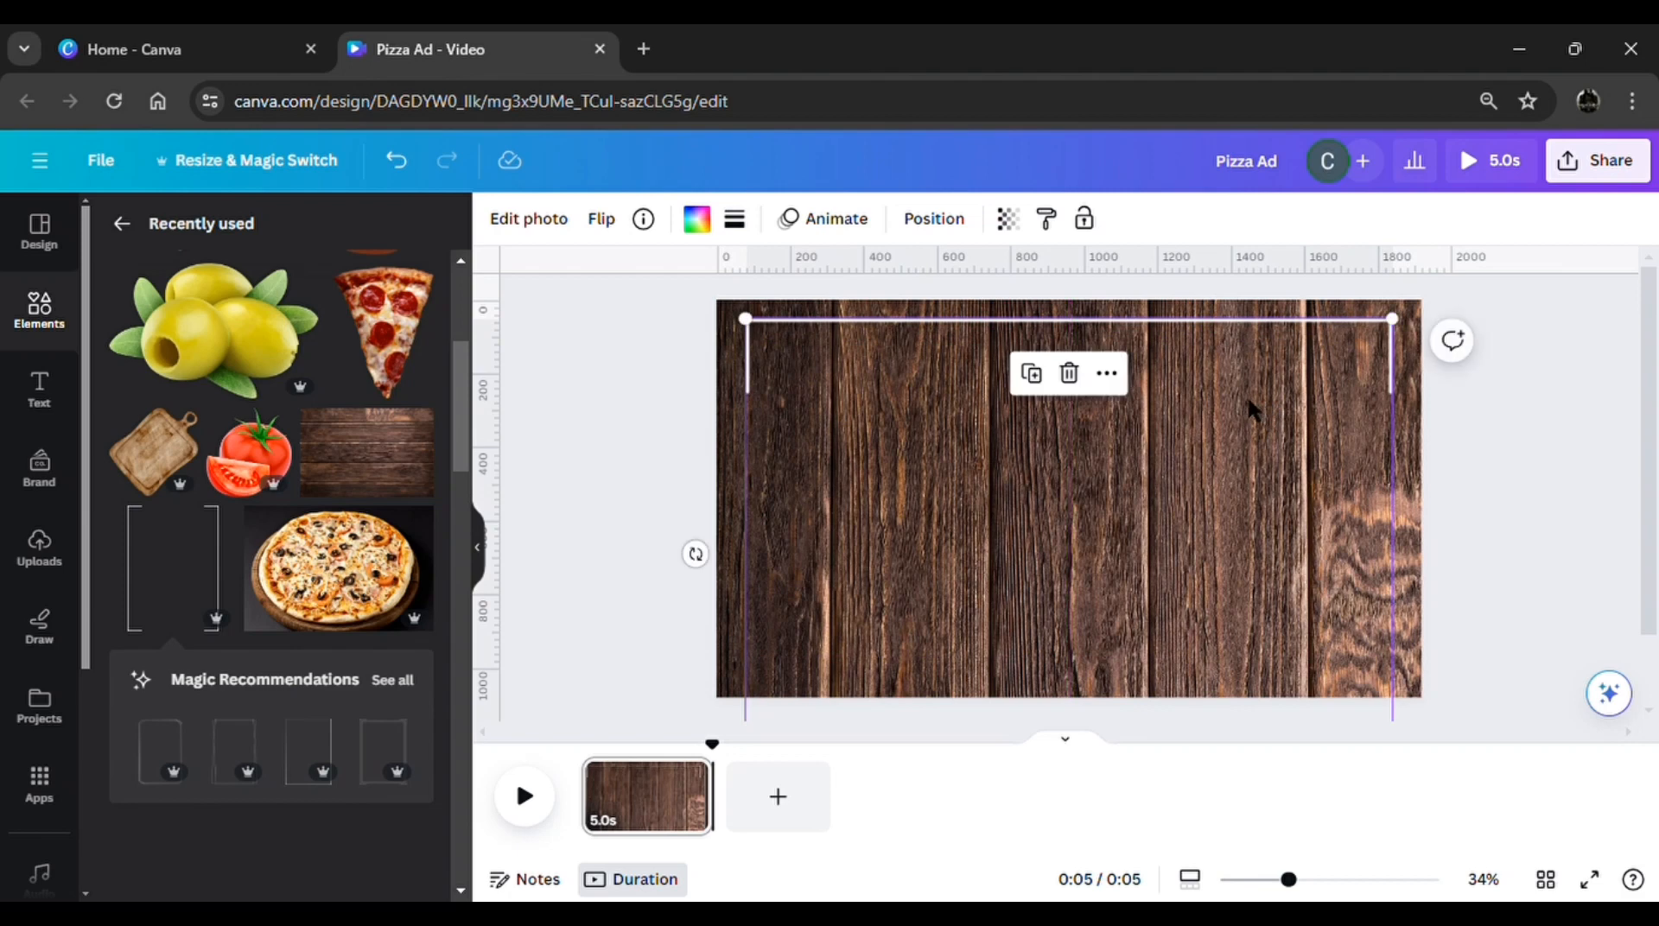
click(1031, 373)
mouse_move(1046, 407)
mouse_down()
mouse_move(1034, 475)
mouse_move(1030, 399)
mouse_up()
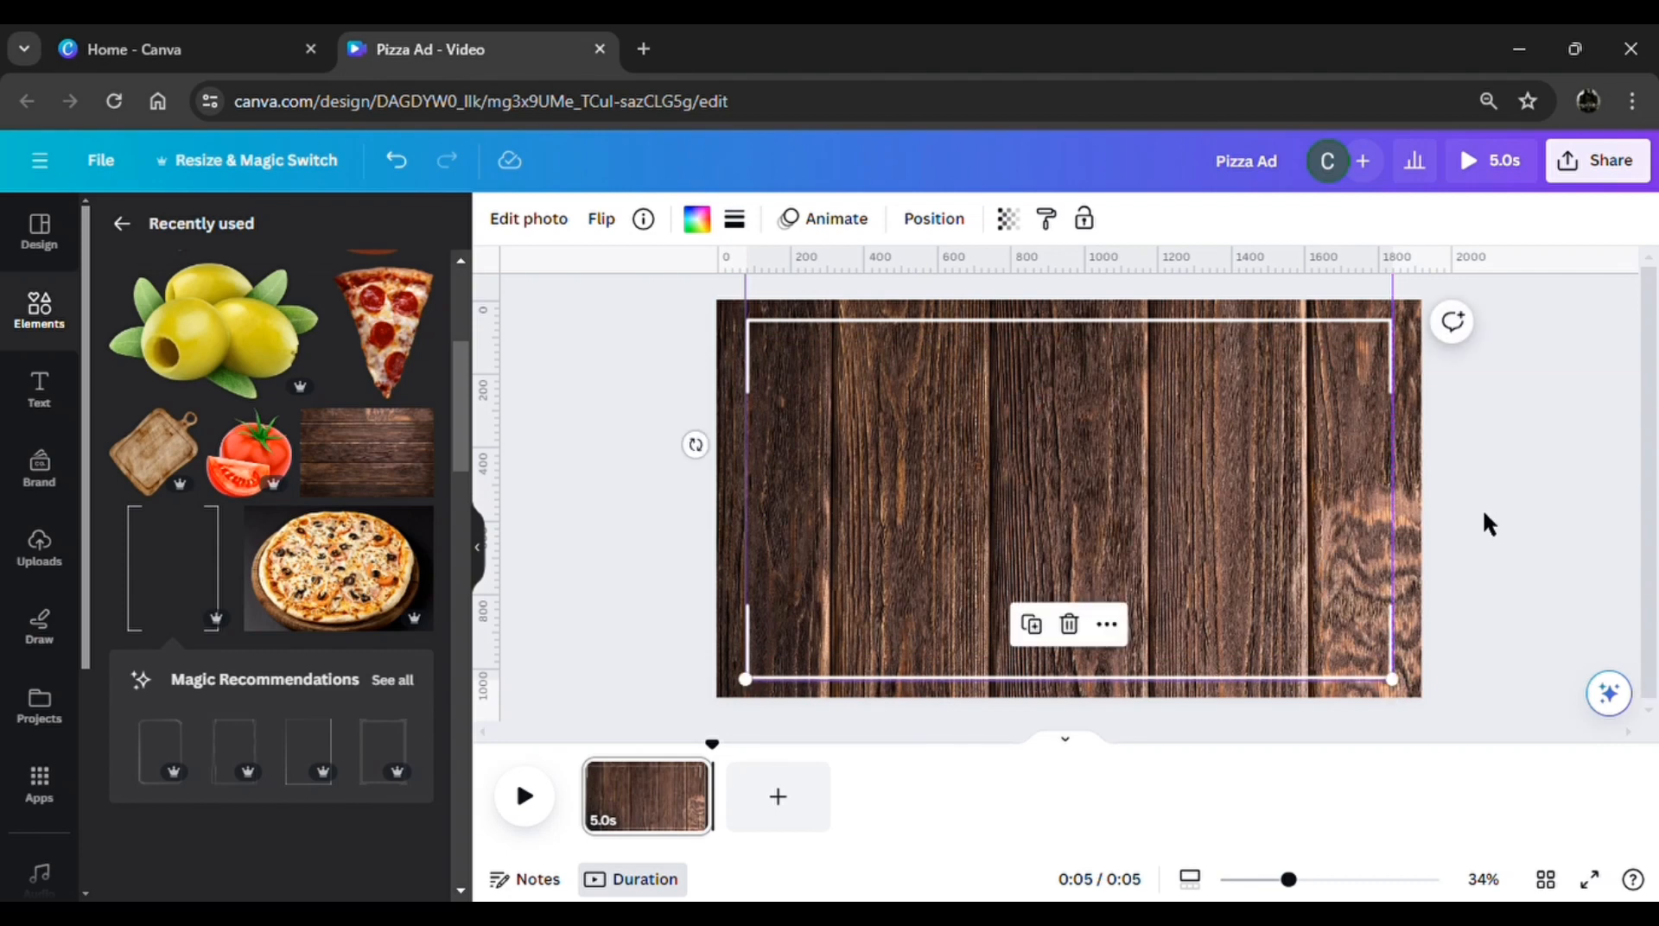
Place the whole and cut tomato at the page's bottom centre and a small, tilted pepperoni pizza slice in the lower-left corner
drag(1221, 659, 1108, 675)
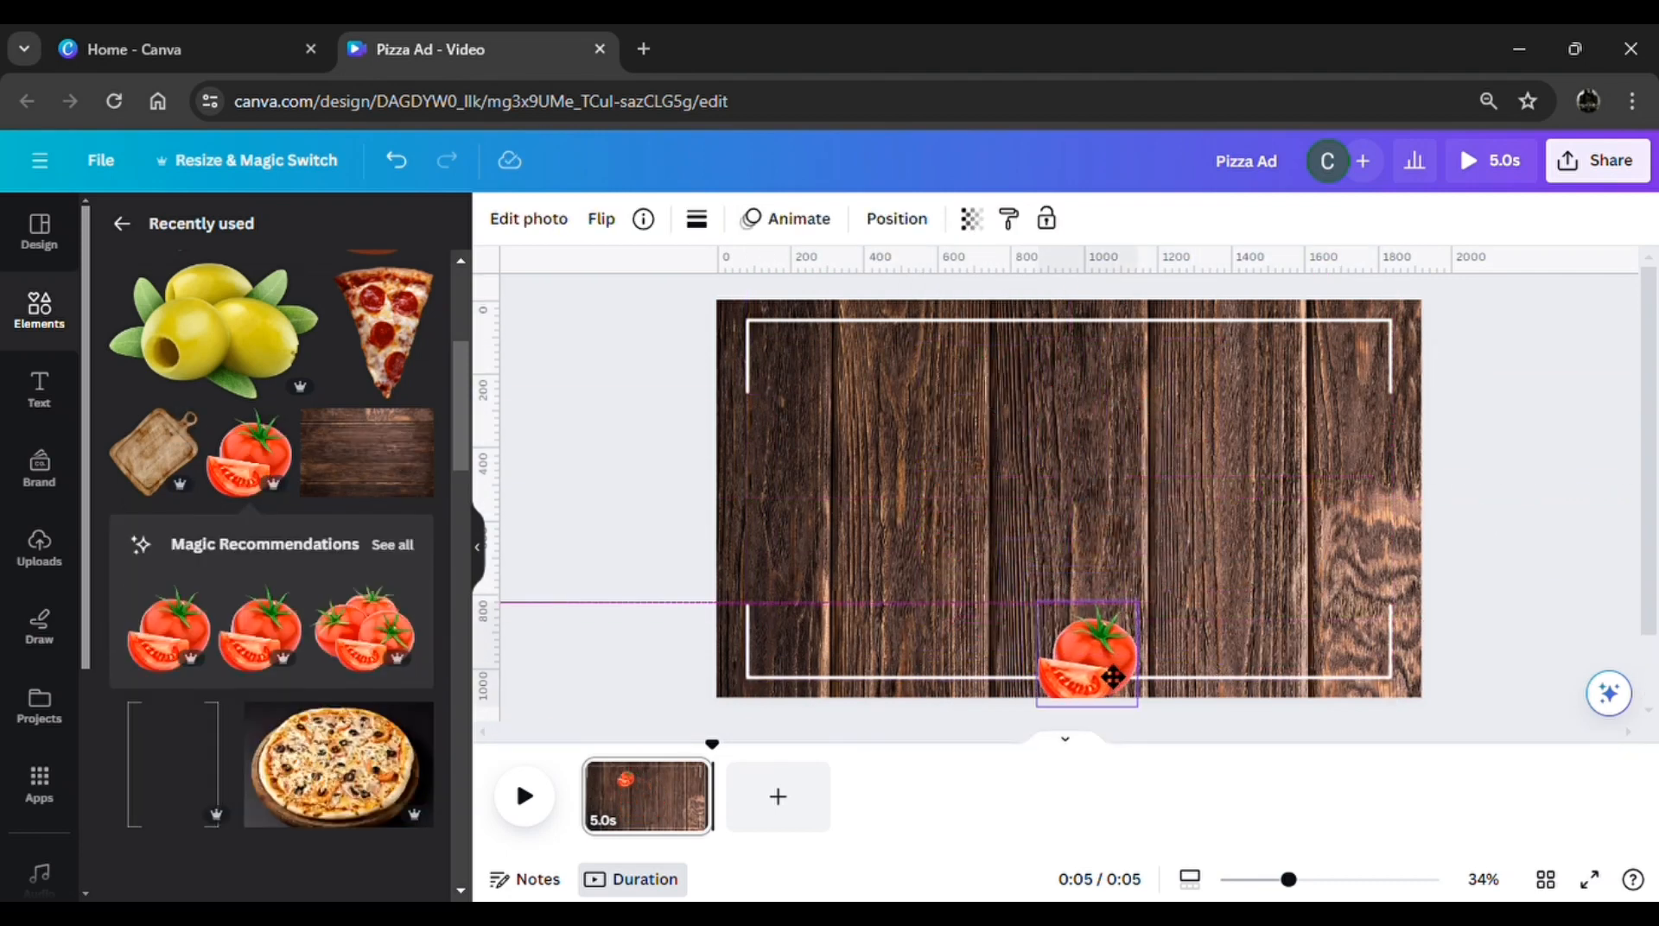
click(385, 332)
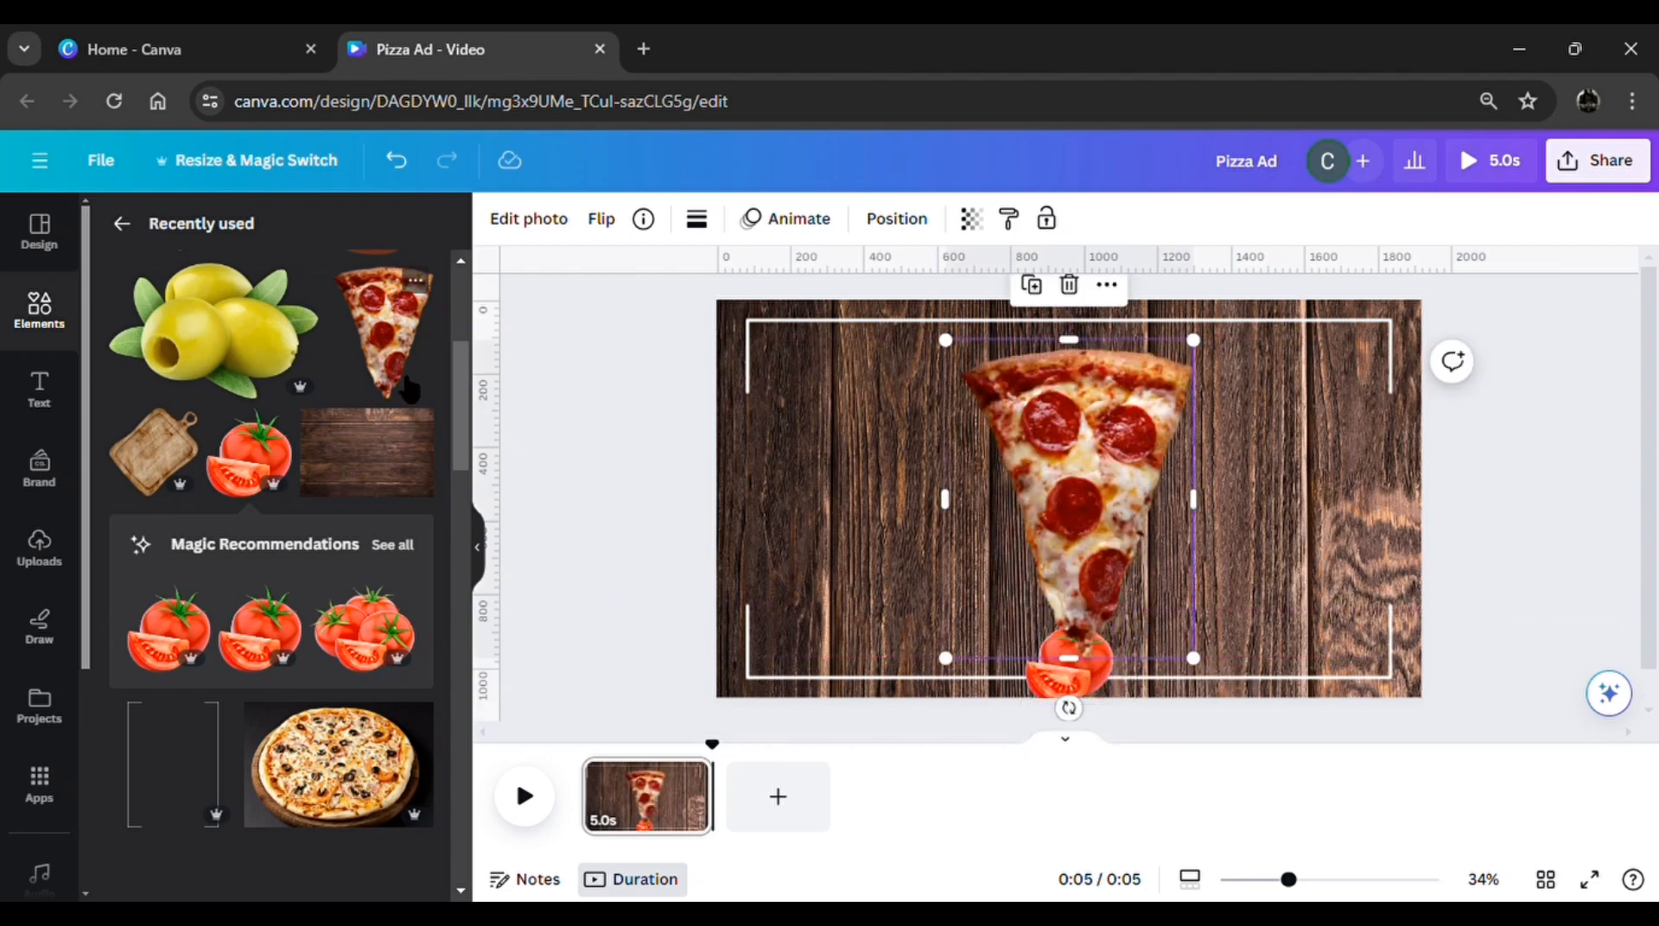
drag(1068, 730, 1244, 687)
drag(1280, 562, 775, 742)
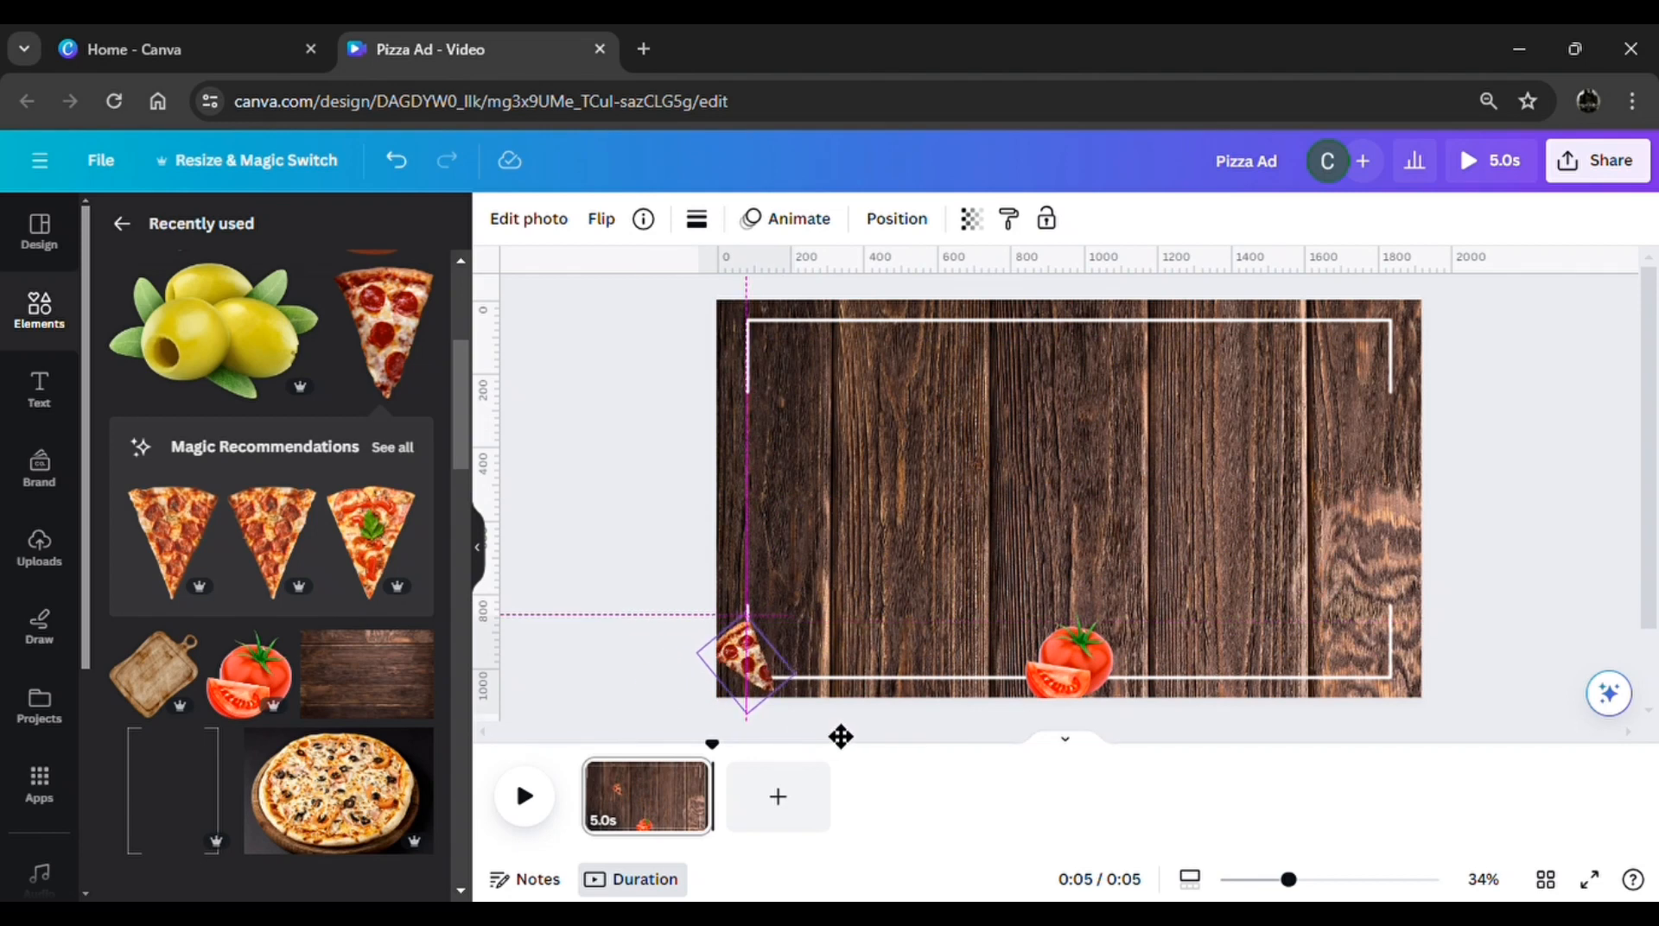
Add small green olives over the pizza slice in the lower-left corner and a small wooden cutting board in the upper-right corner
click(211, 333)
drag(1314, 658, 762, 740)
click(158, 673)
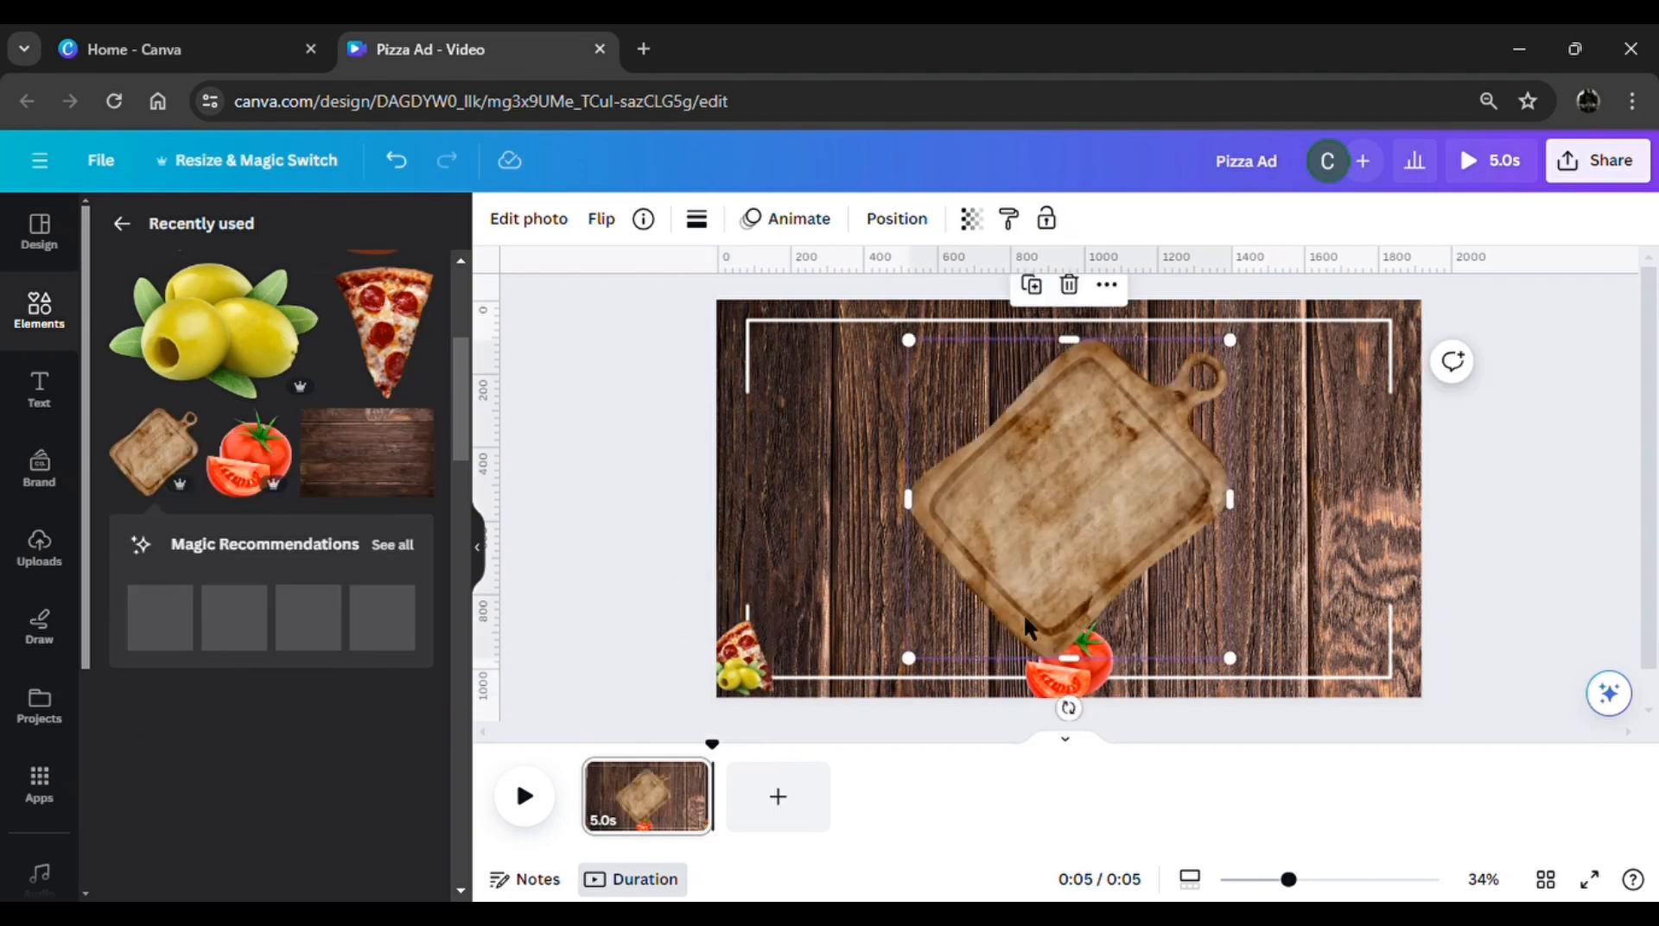
drag(907, 667, 1217, 481)
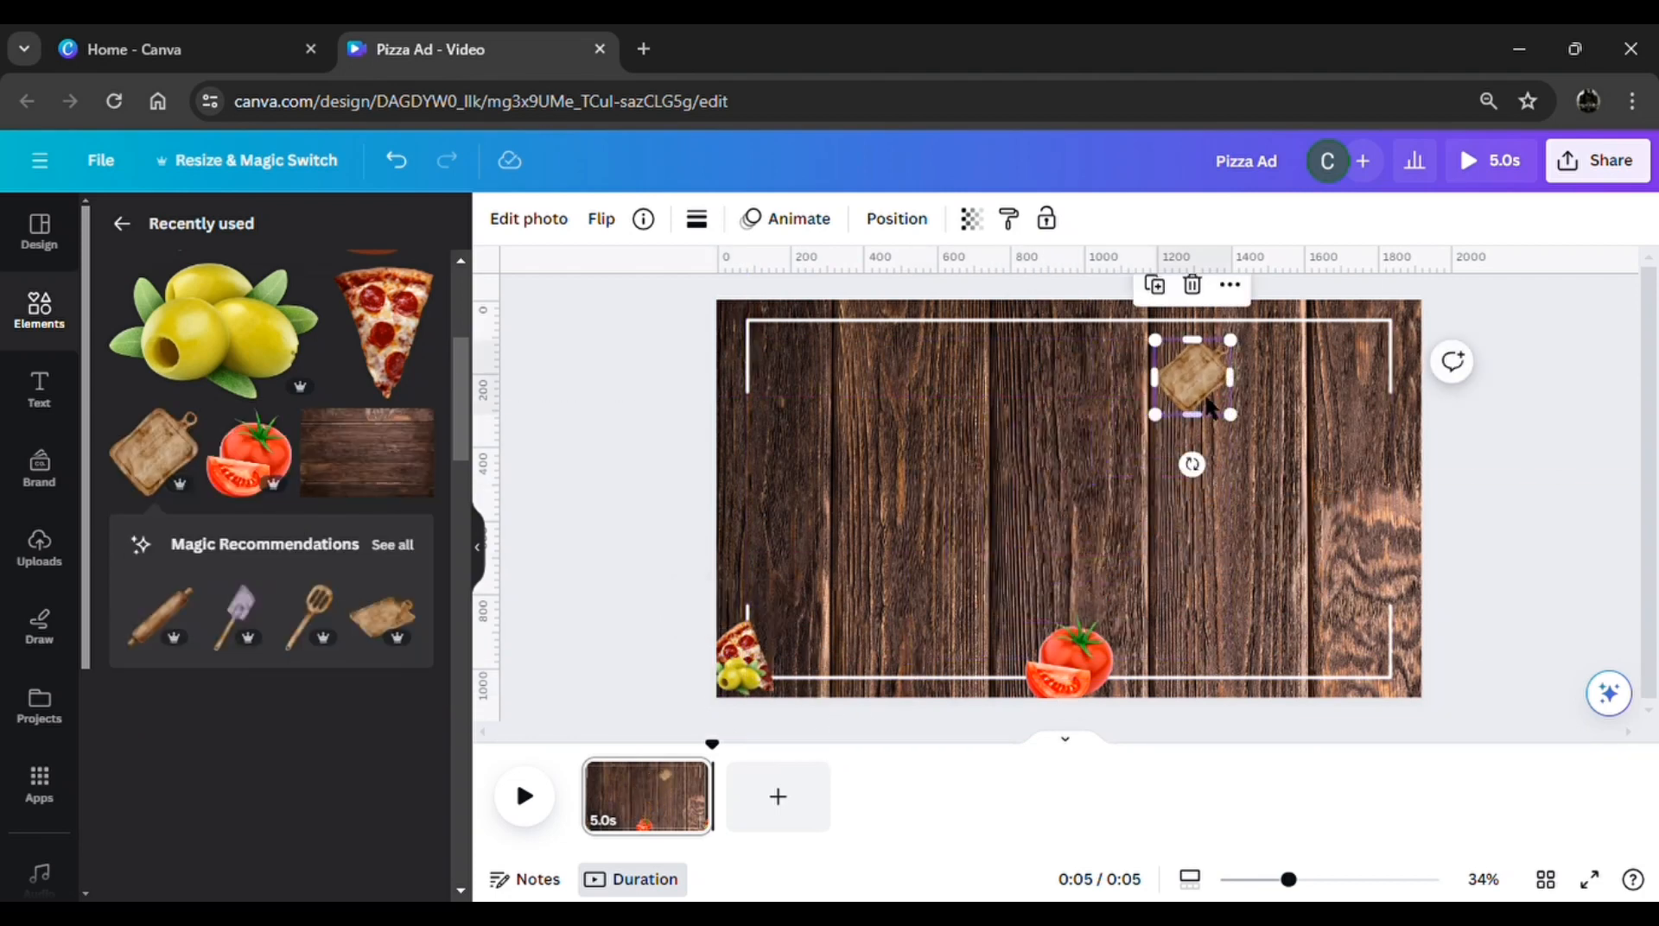
drag(1225, 399, 1427, 352)
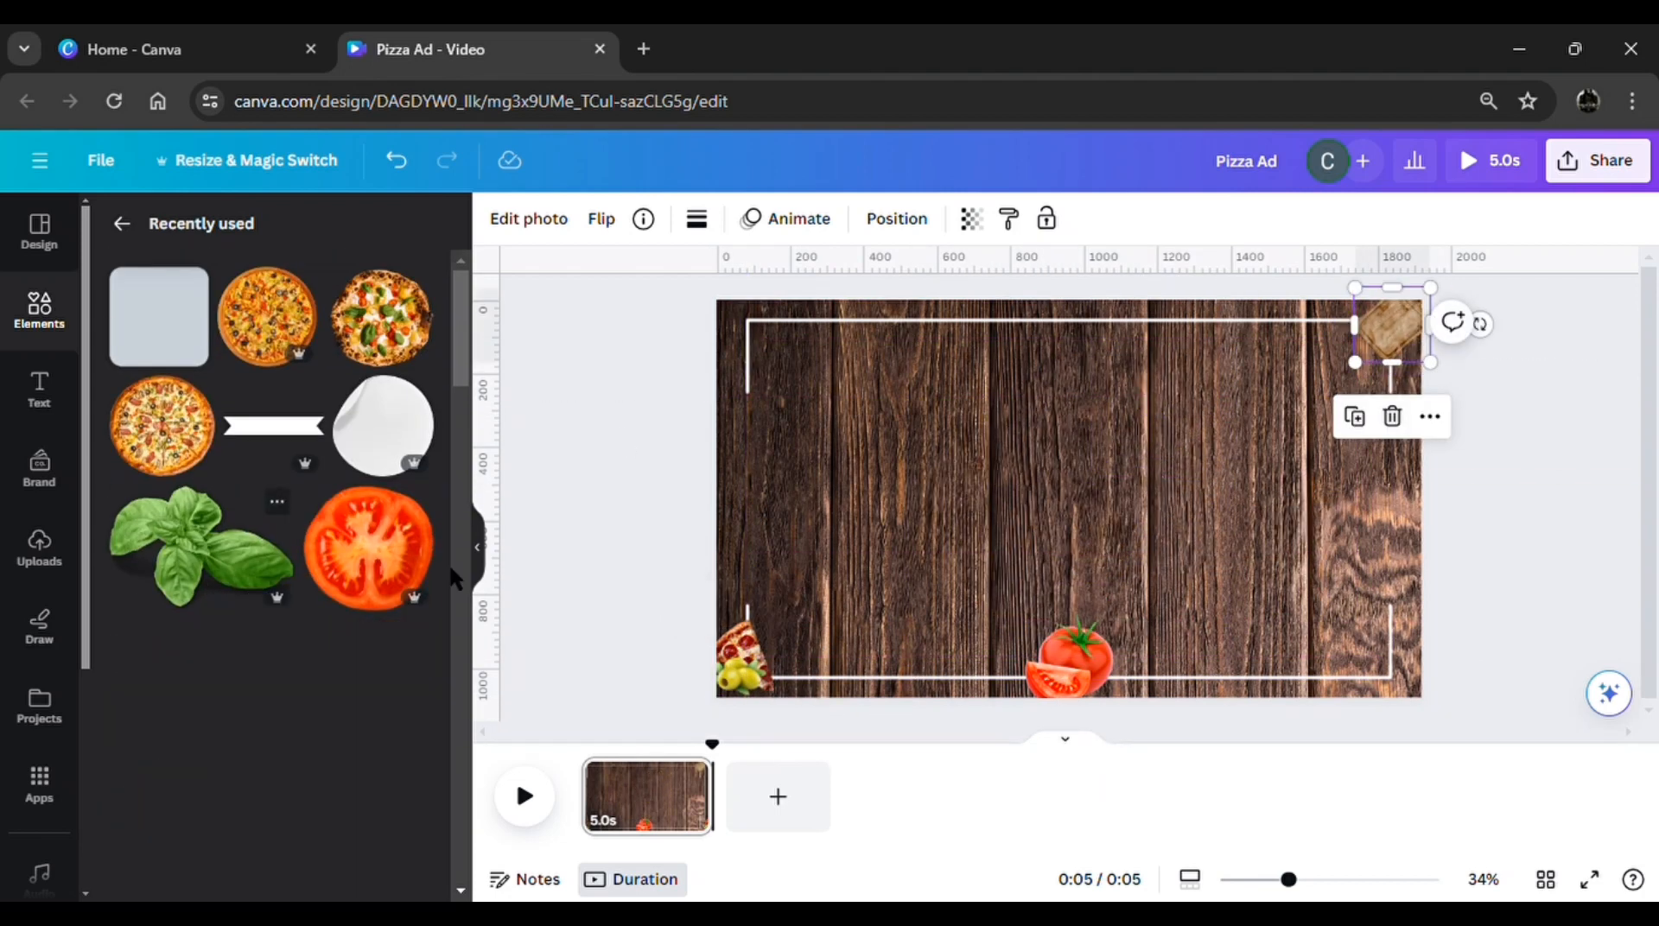
Add a small tomato slice over the cutting board in the upper-right corner and duplicate it beside the first
click(367, 547)
drag(1234, 687, 1433, 401)
click(1360, 386)
drag(1414, 329, 1374, 339)
click(1372, 406)
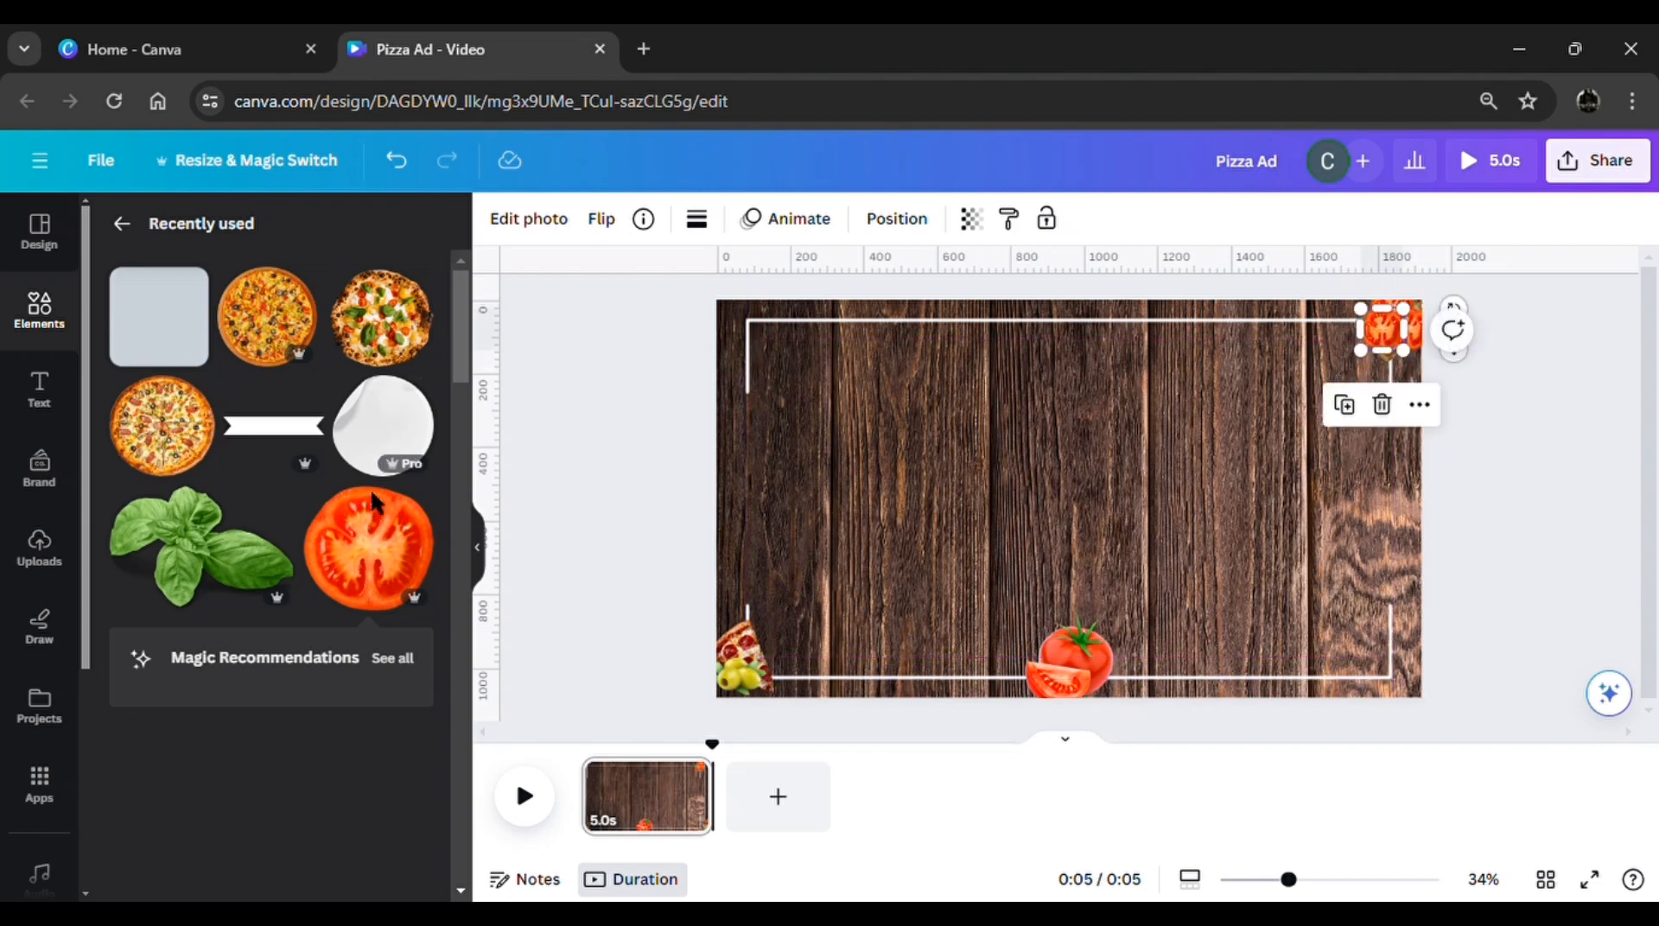
Add the basil leaves, shrink them and place them in the page's upper-left corner
click(216, 553)
drag(1304, 656, 904, 385)
drag(871, 361, 744, 323)
Add the ribbon banner, colour it red and hang it vertically from the page's upper edge, near the basil leaves
click(311, 425)
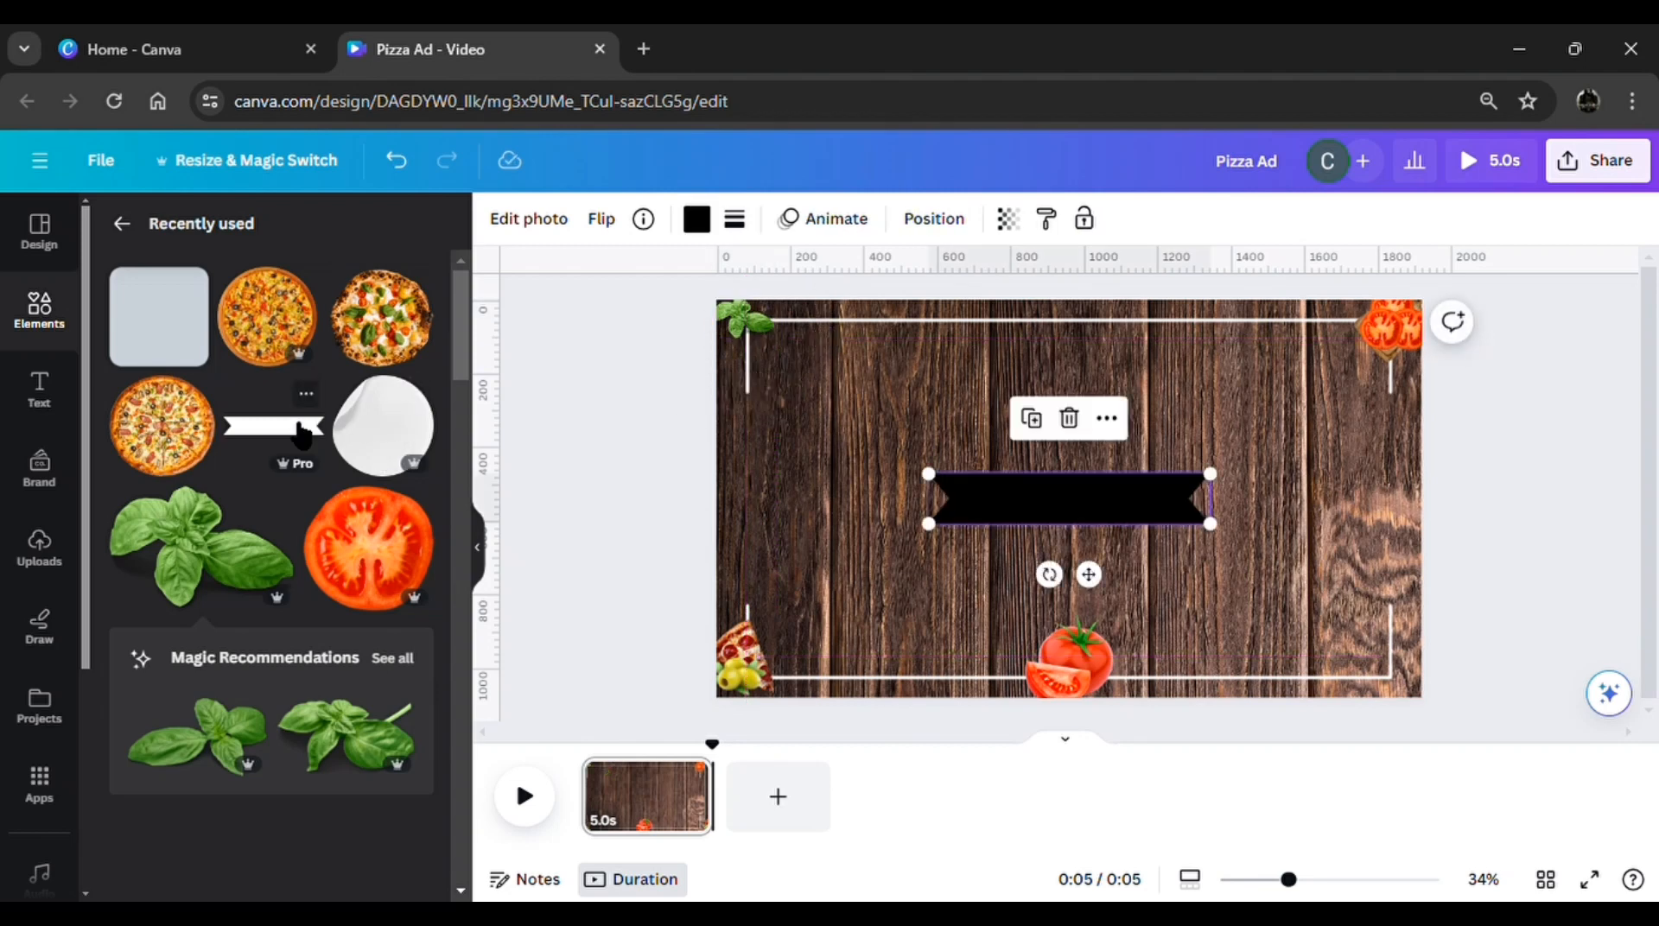
click(696, 219)
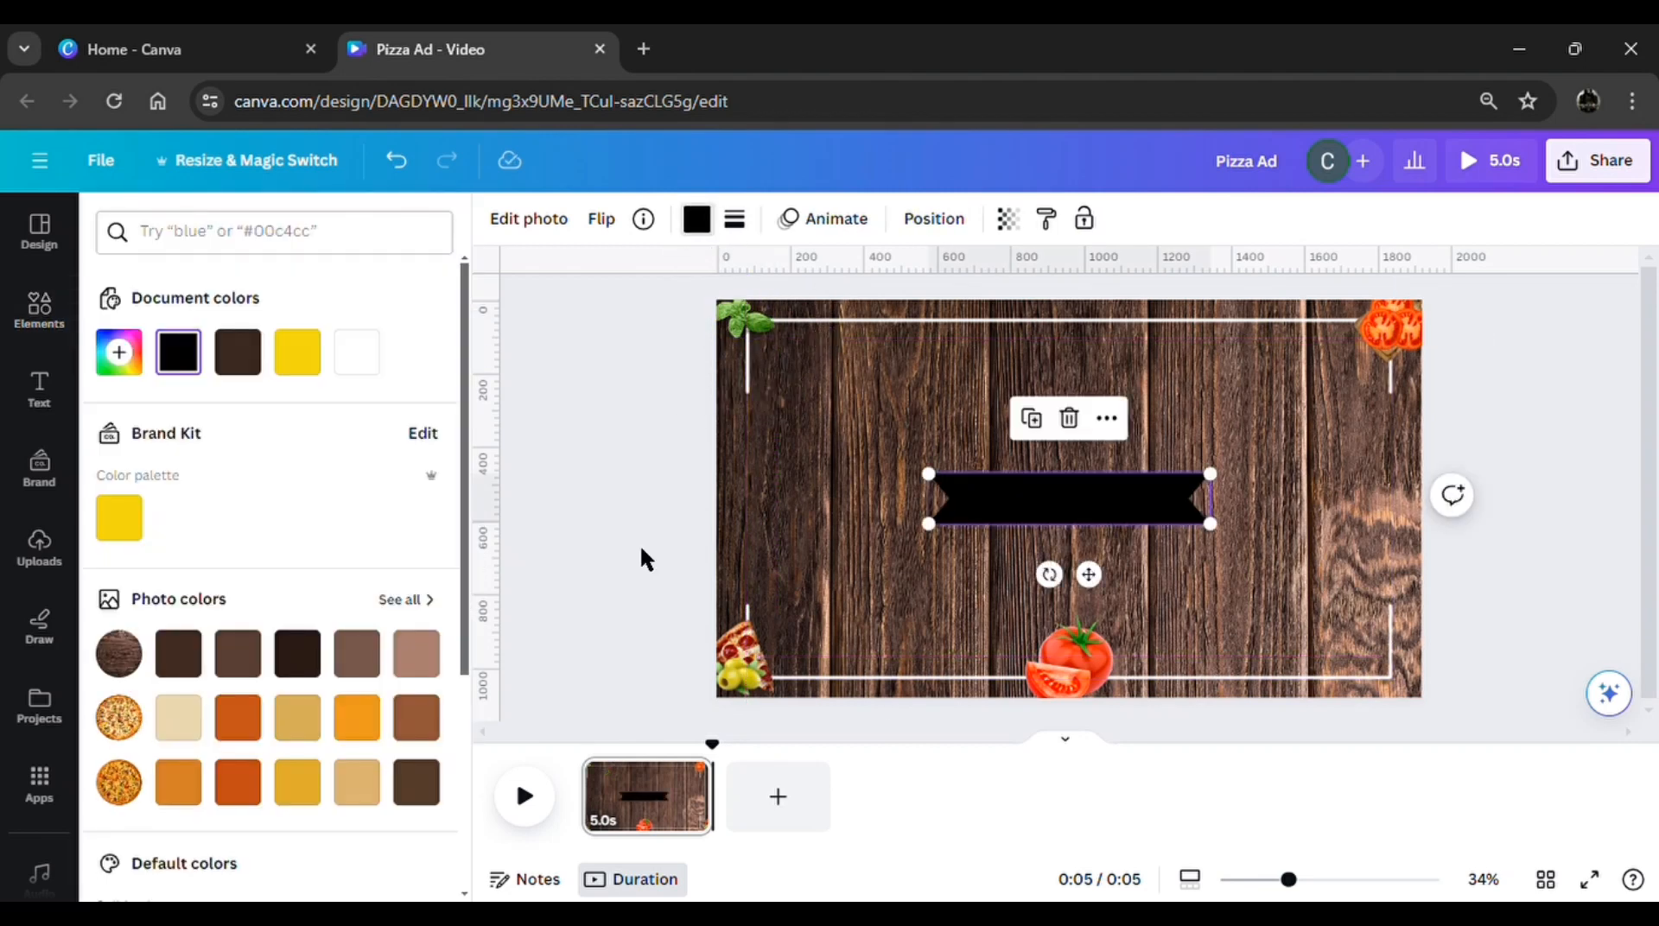
click(118, 351)
drag(292, 430, 401, 407)
drag(1050, 574, 822, 189)
Add the round white peeling sticker, shrink it and place it in the page's upper-right area below the tomato slices
click(39, 309)
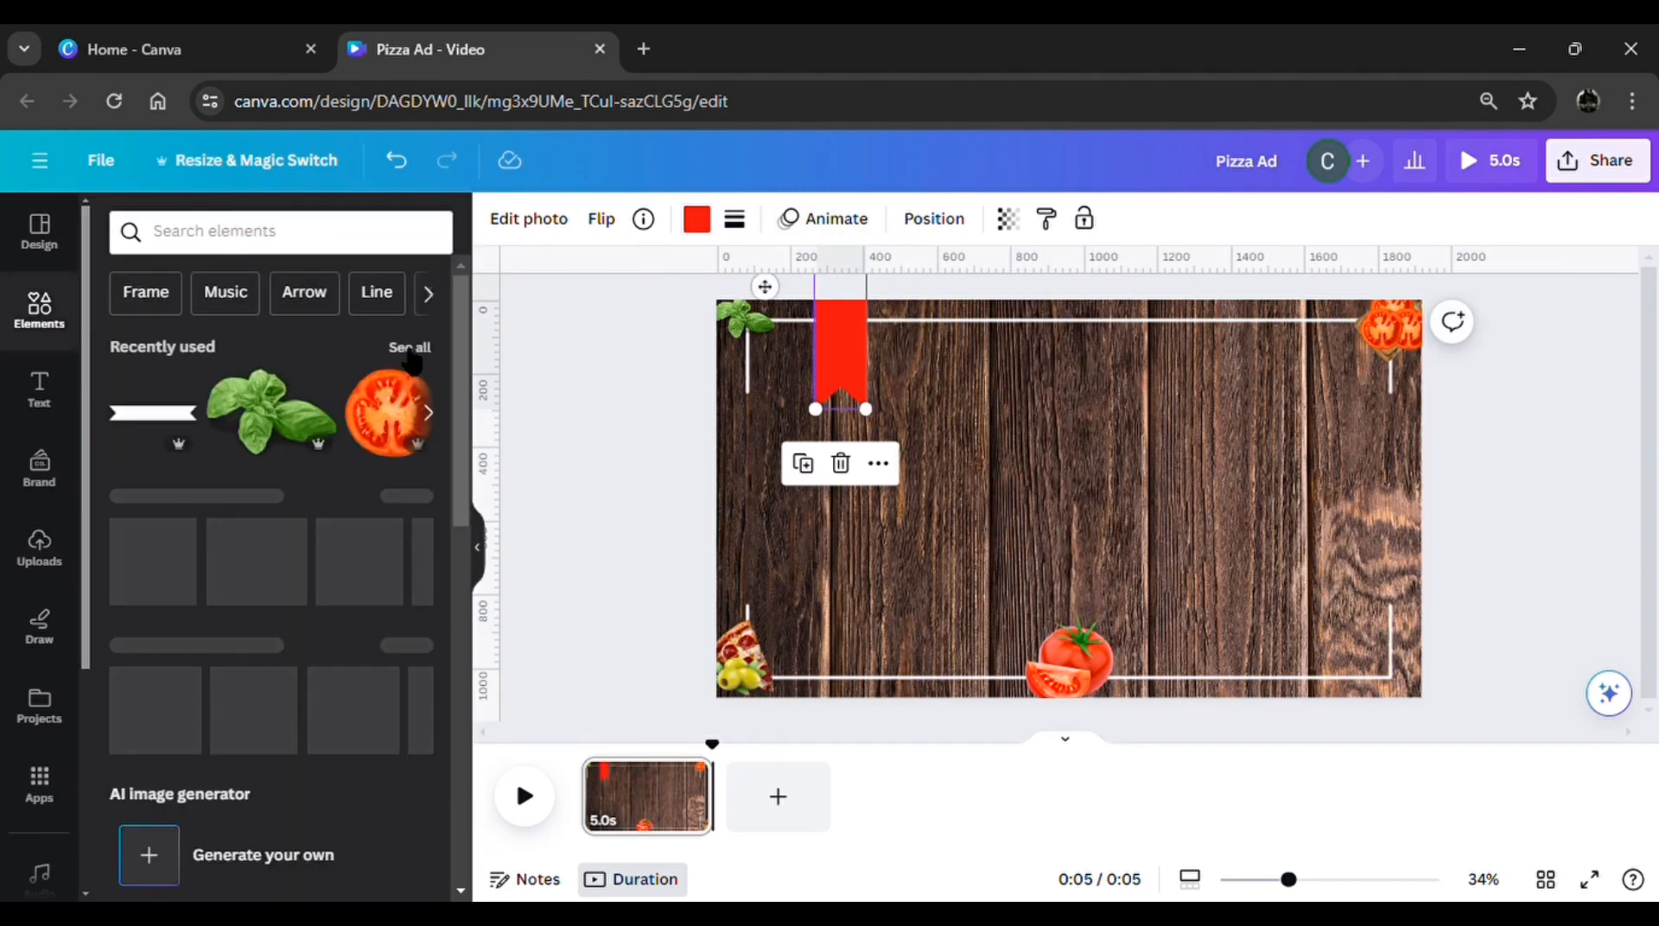
click(410, 346)
scroll(271, 759, down, 3)
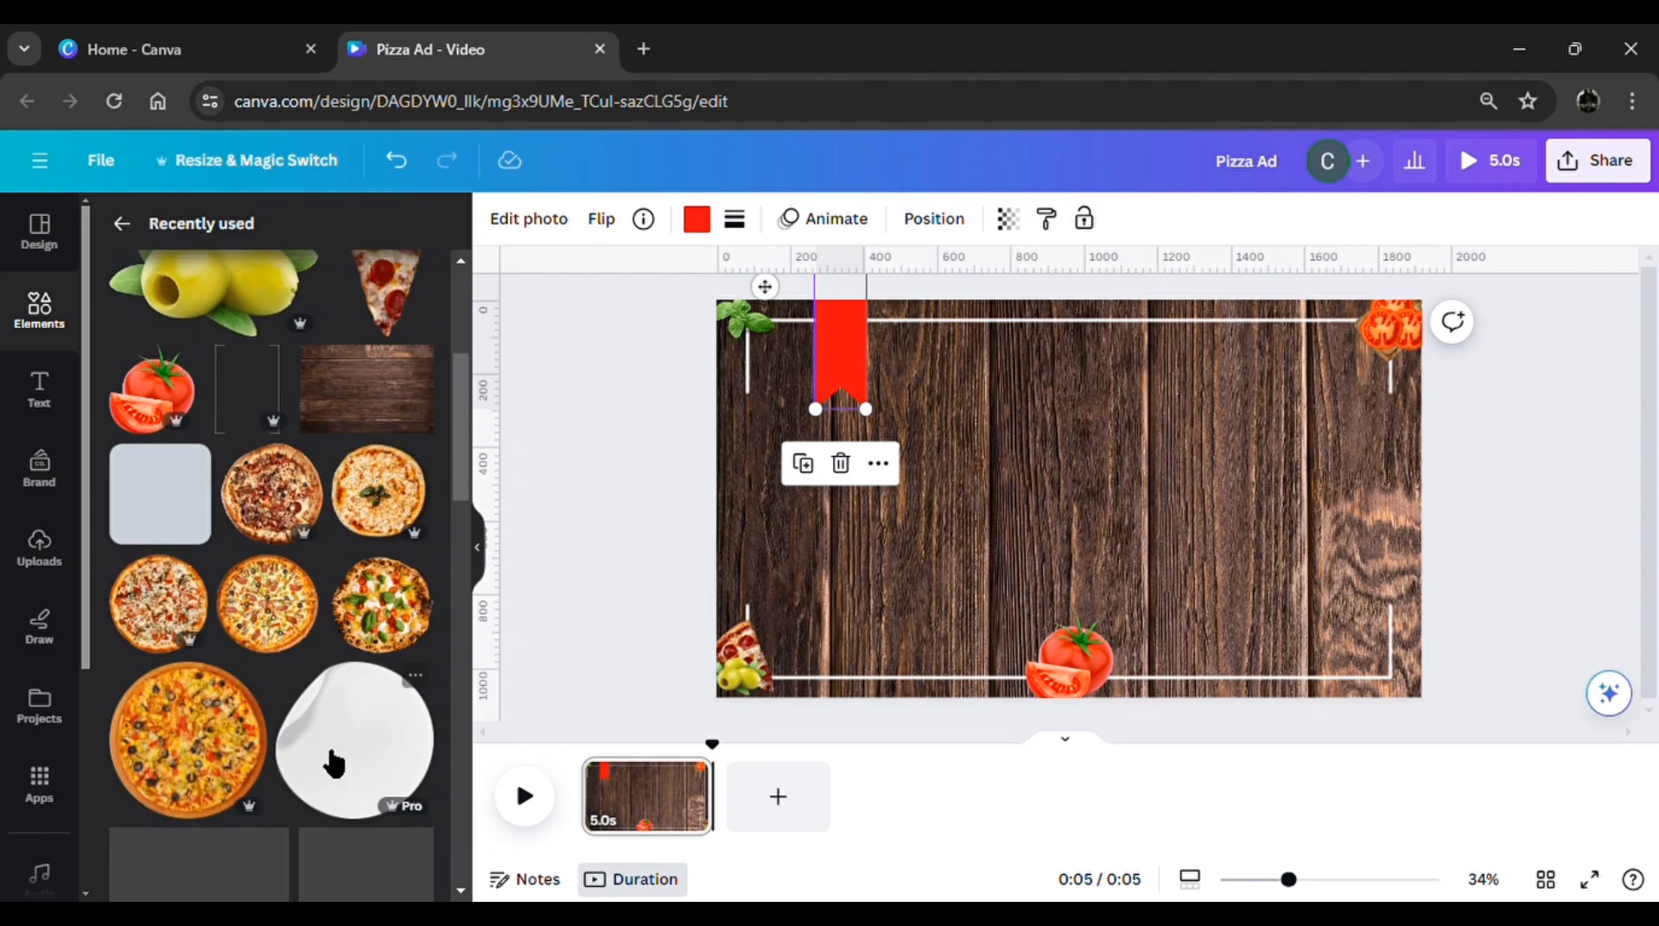
click(334, 765)
drag(911, 658, 1099, 471)
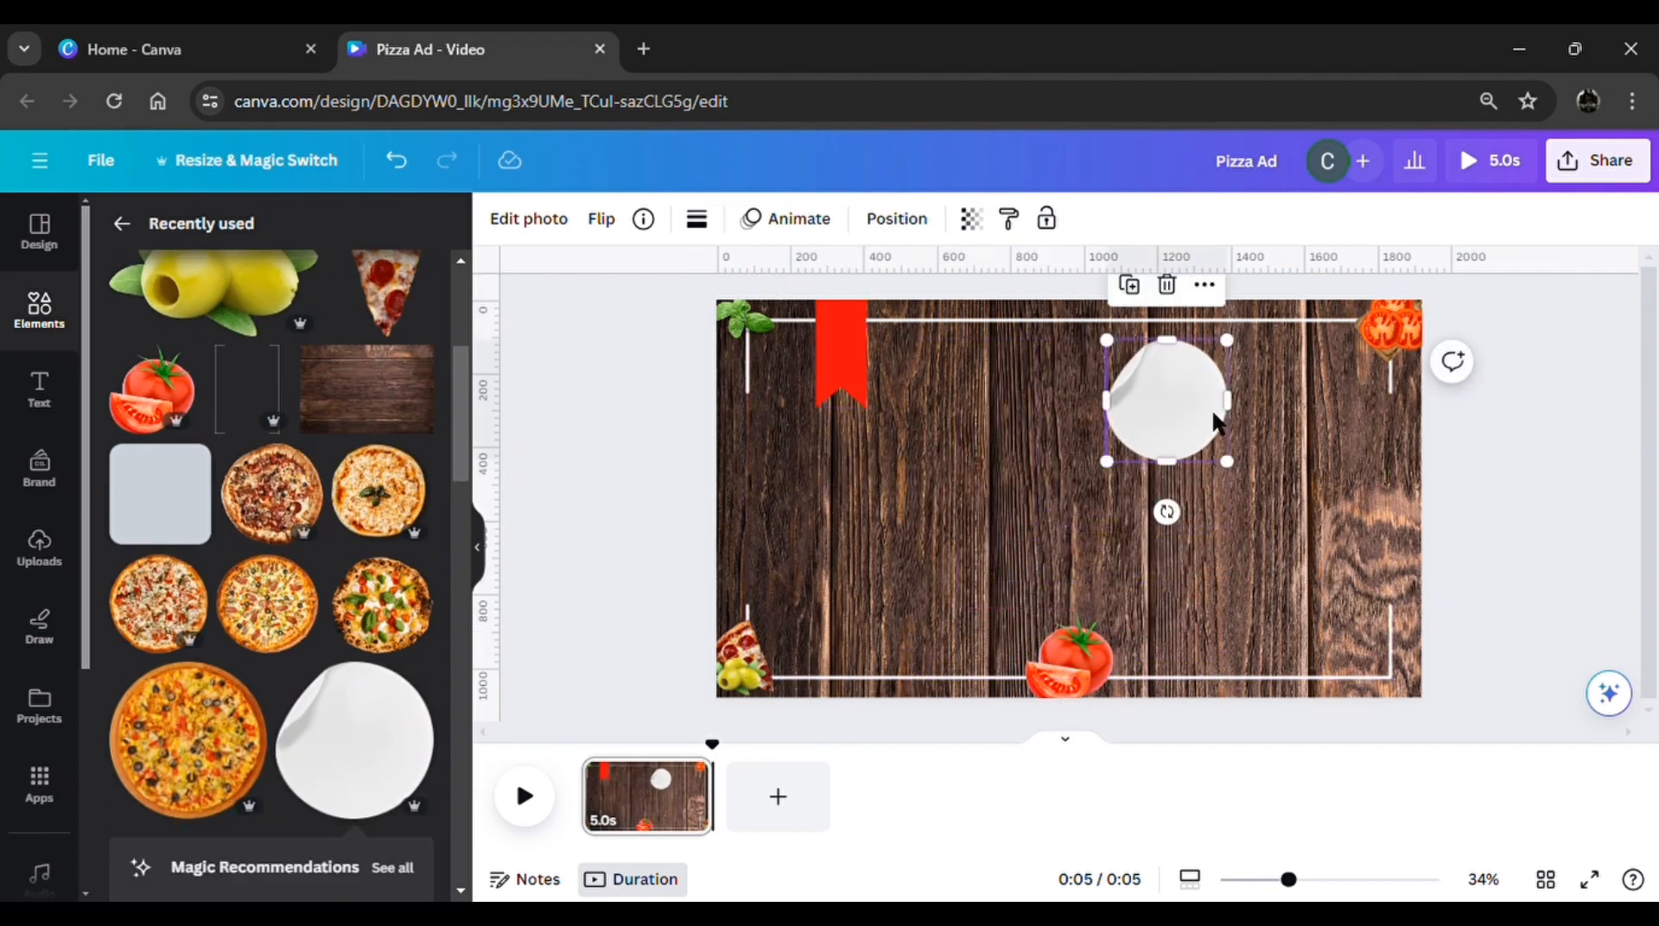
drag(1217, 424, 1342, 461)
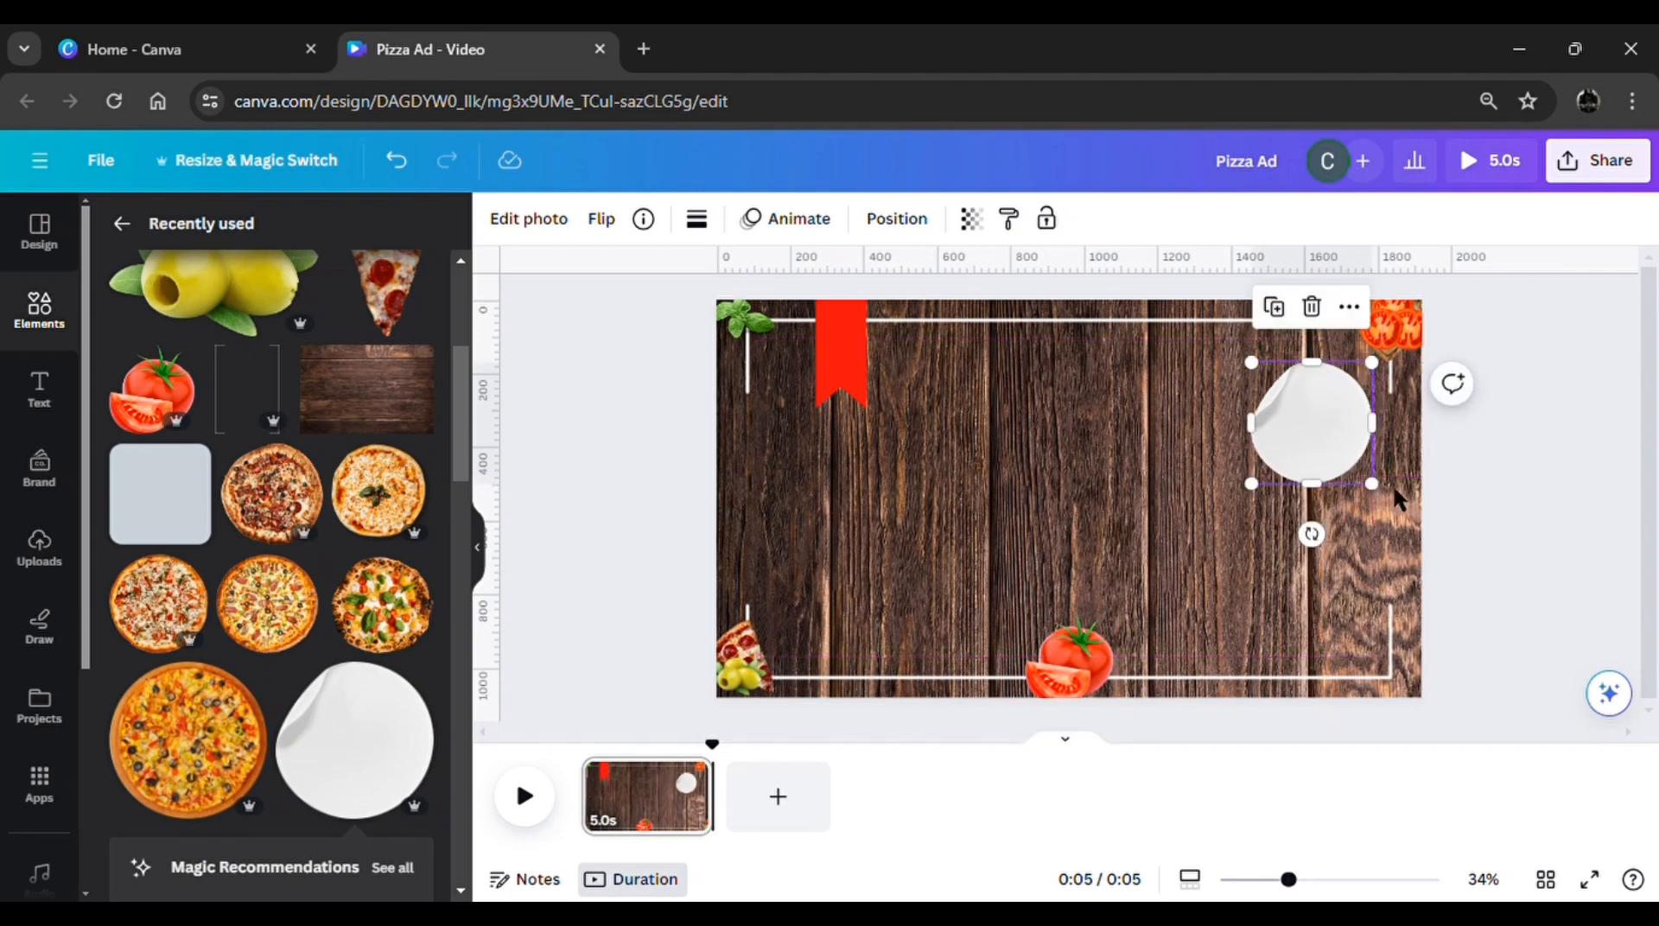
Add a heading reading "PIZZA FIESTA" and set it to uppercase
click(1577, 623)
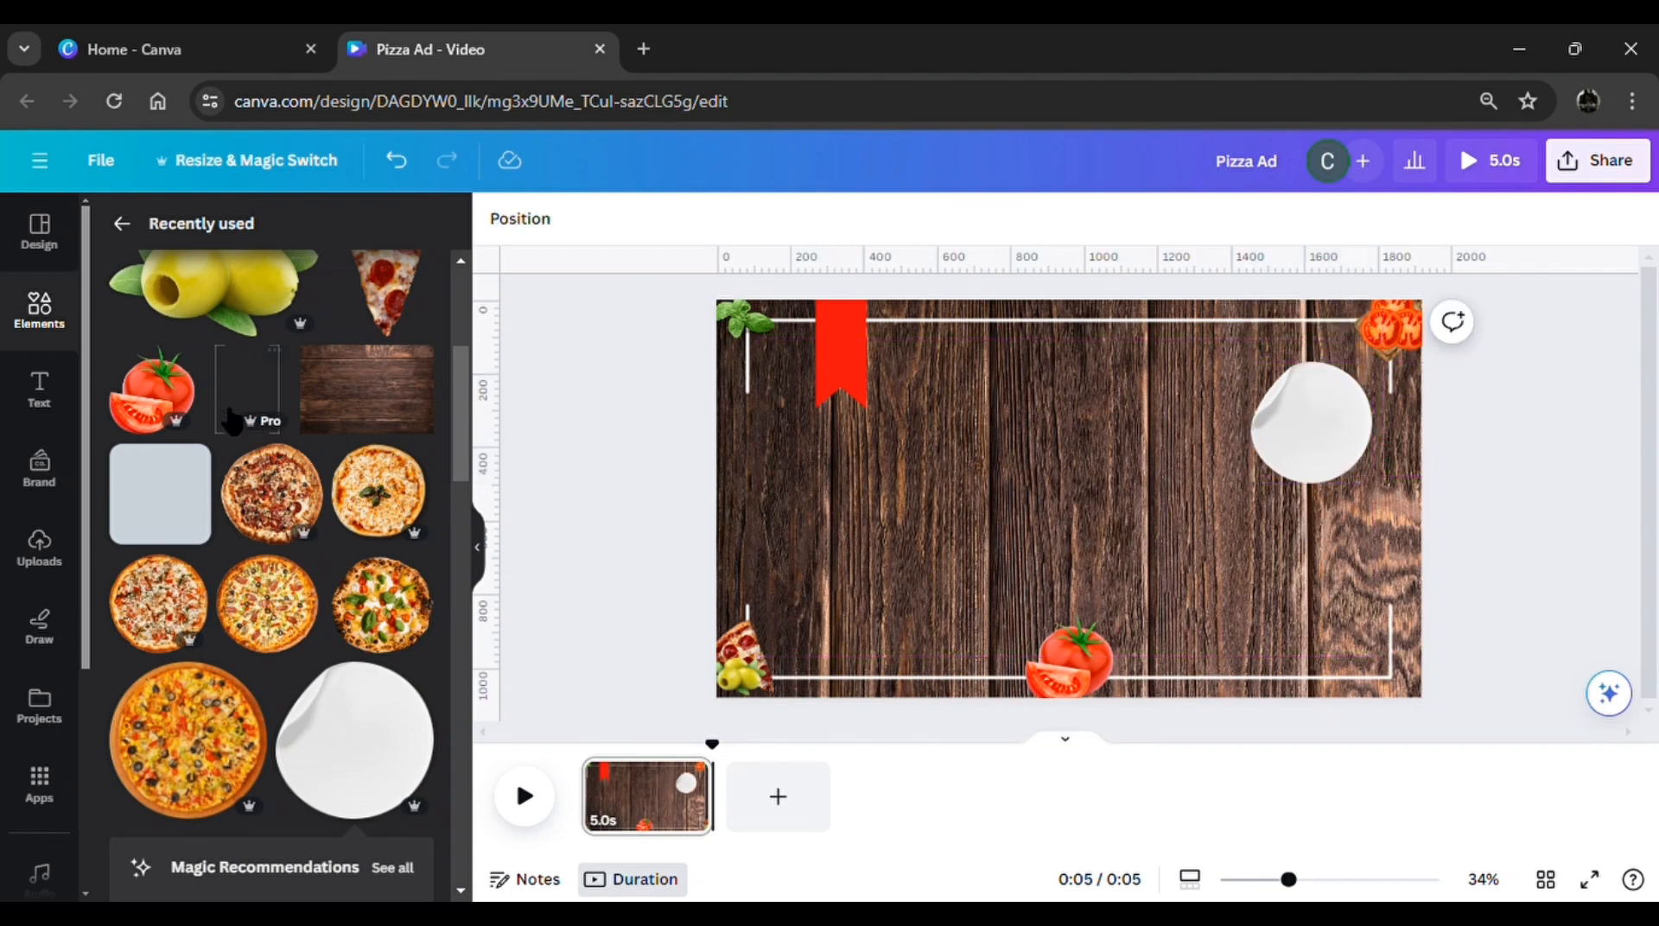
click(57, 404)
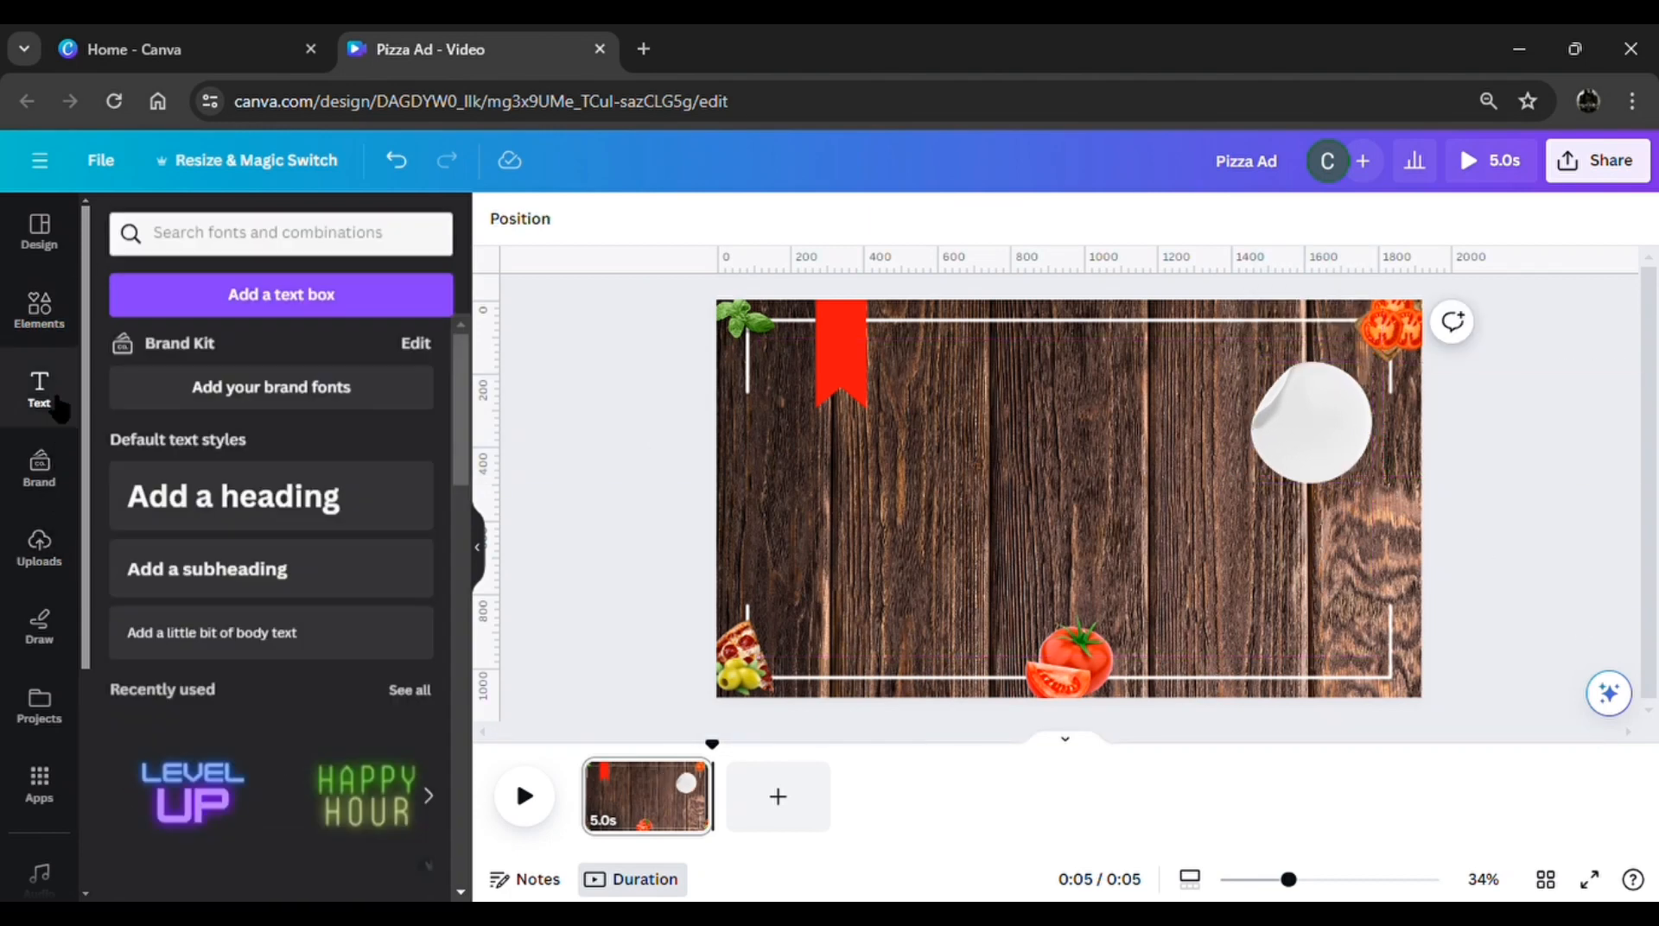
click(202, 495)
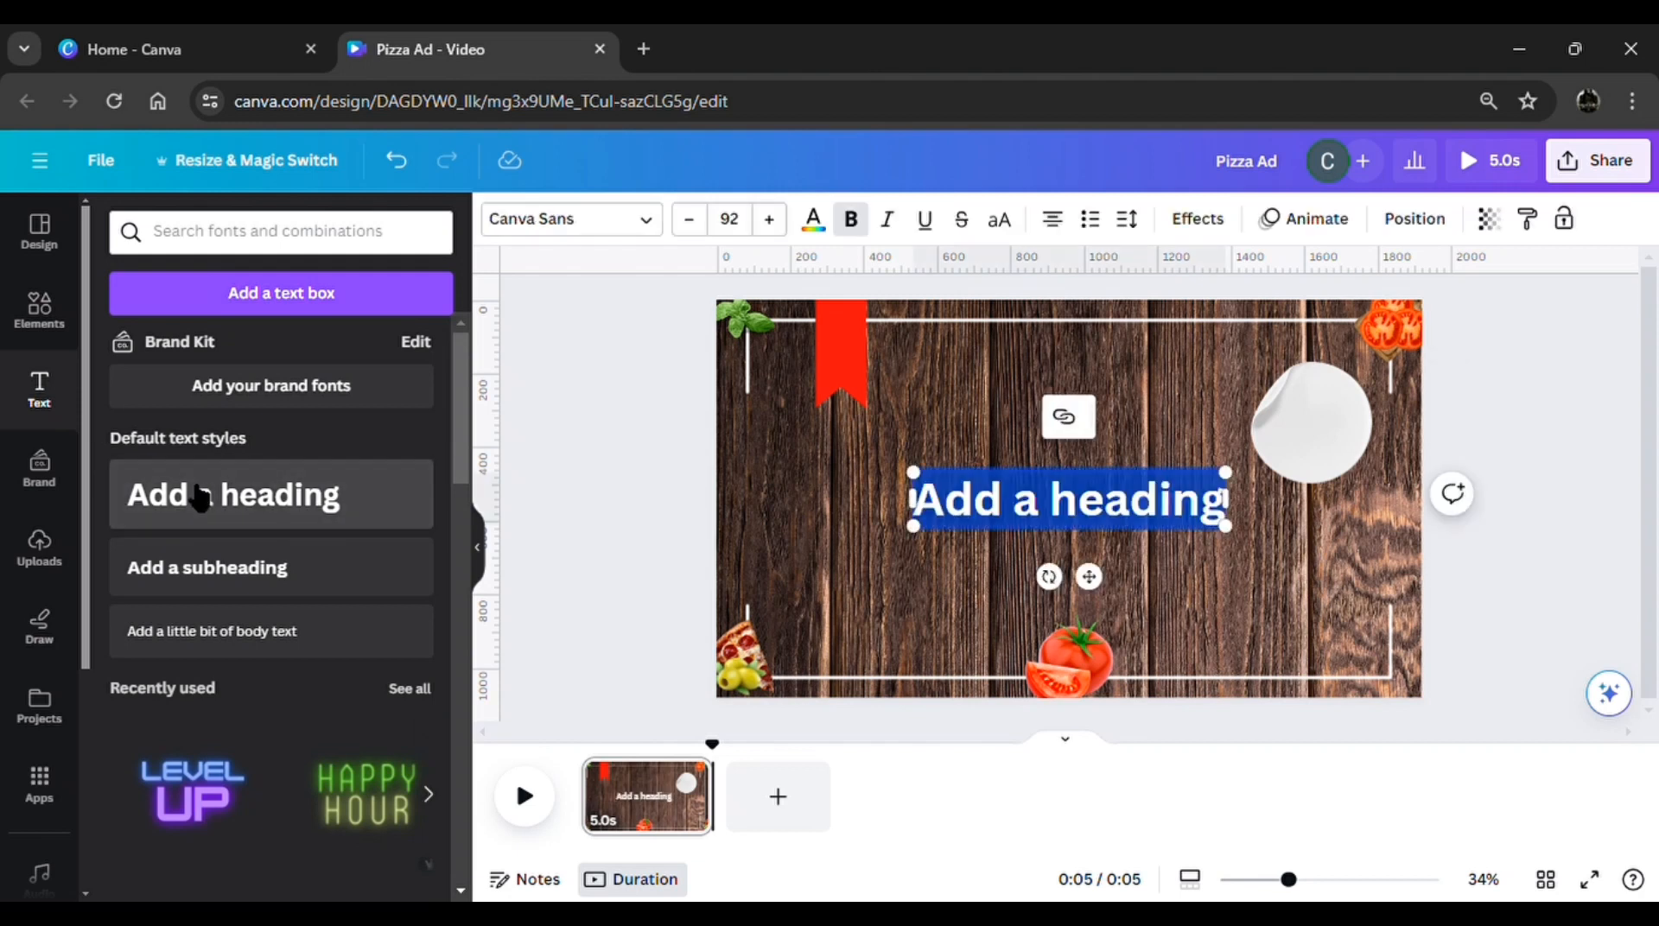
text(p)
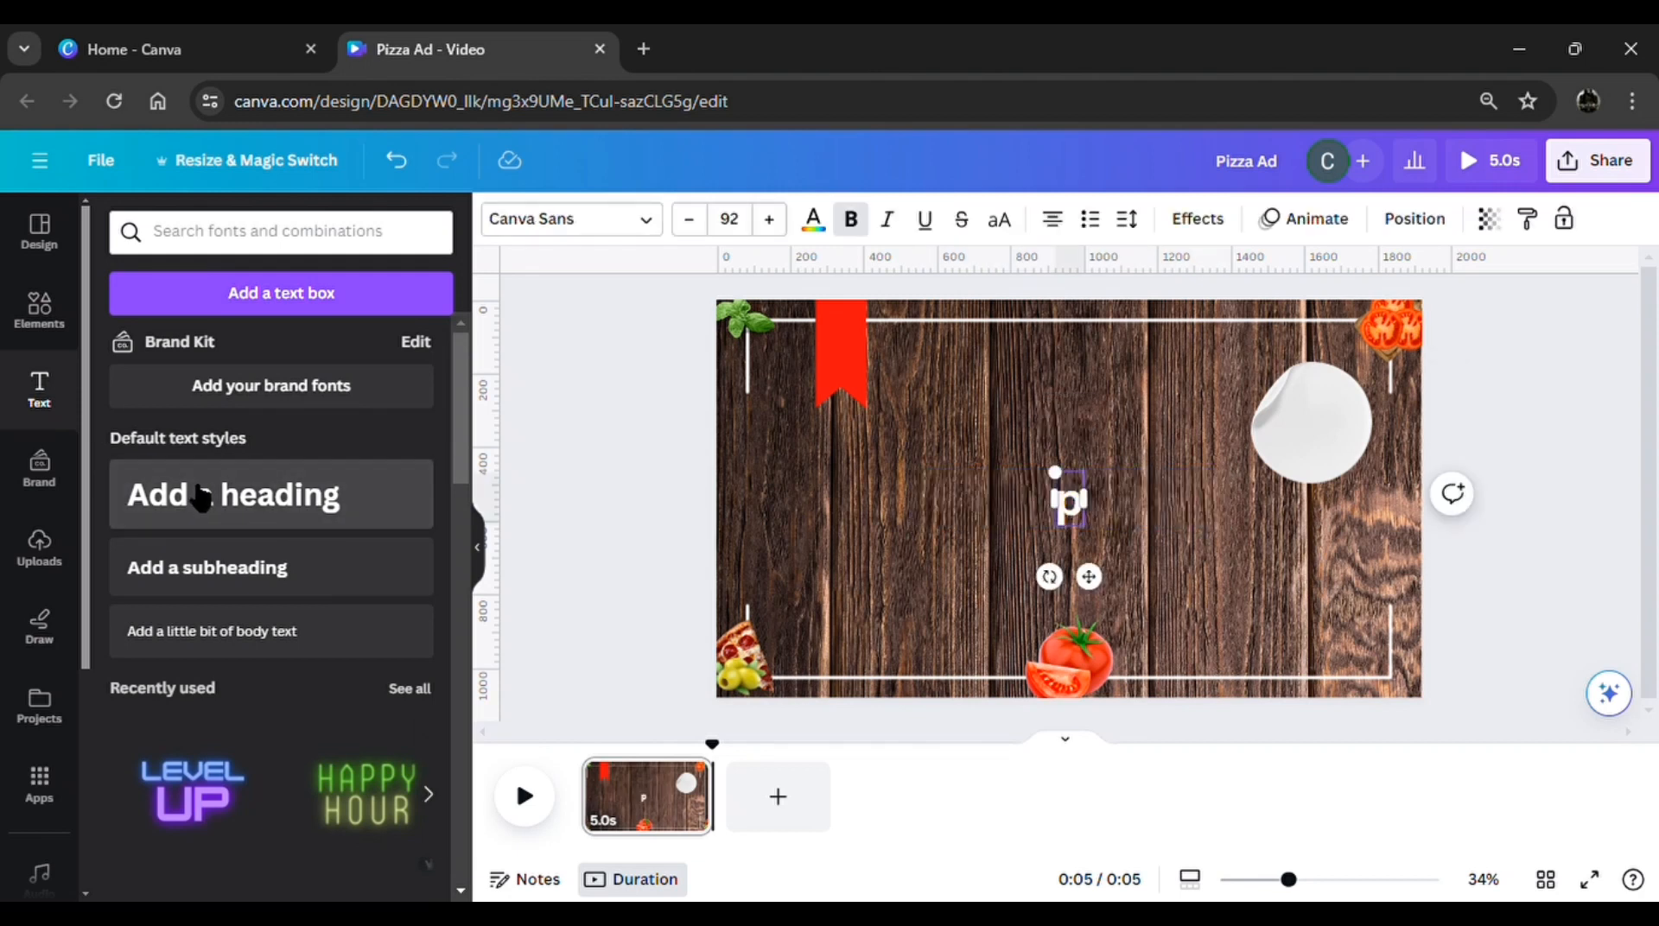
text(I)
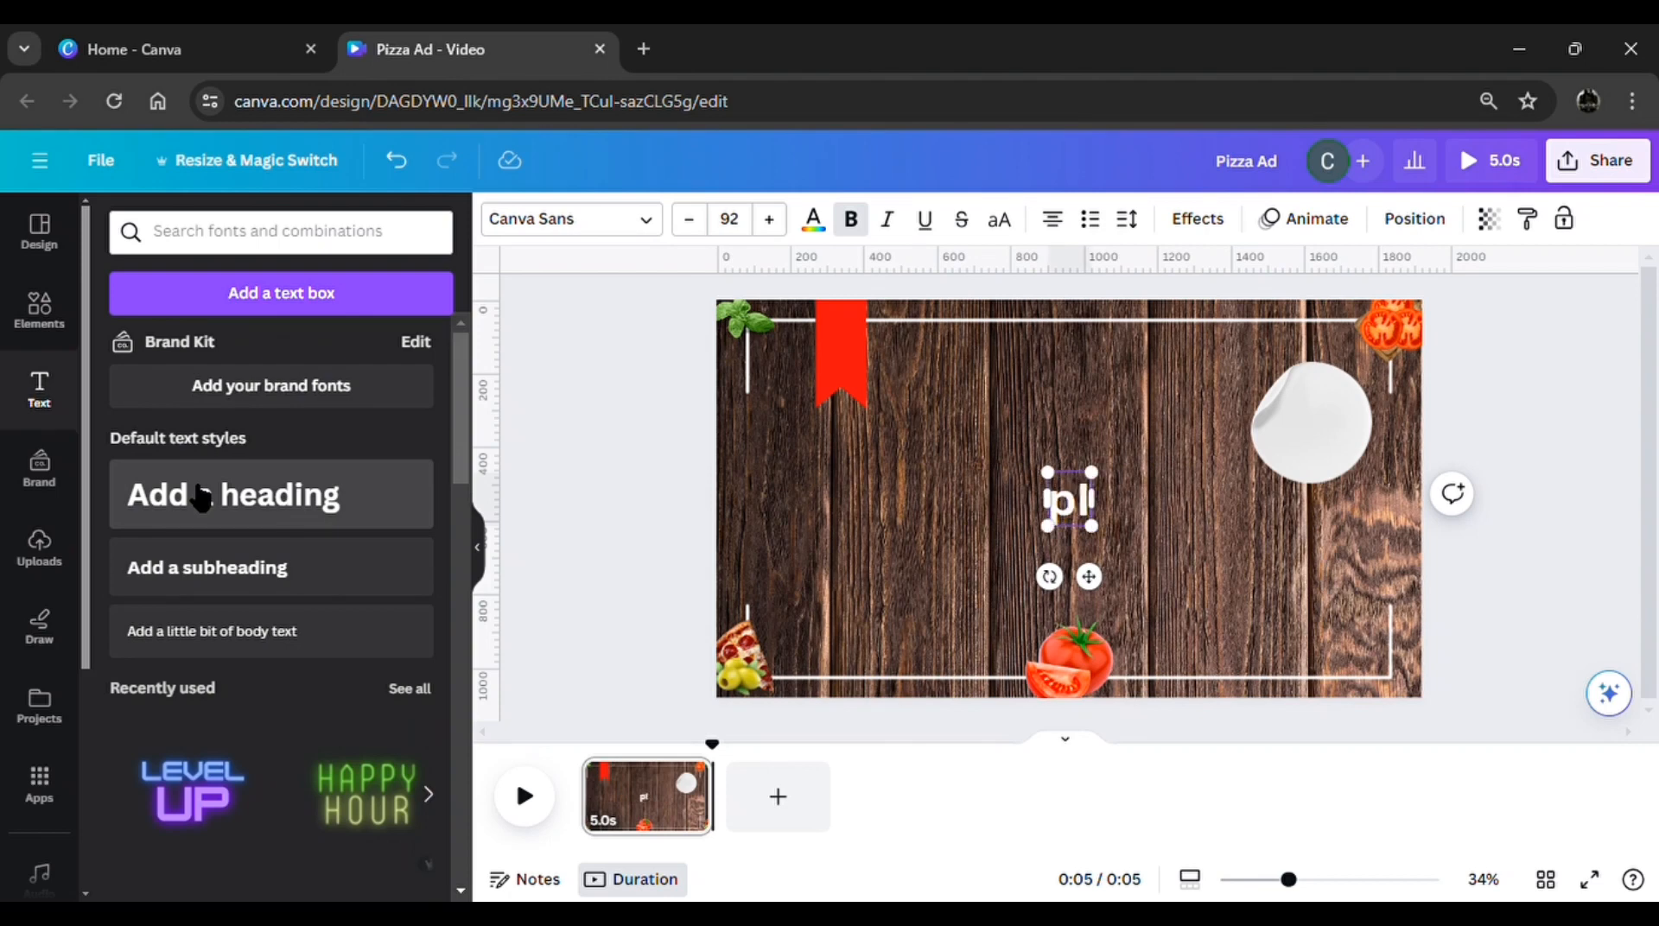
text(ZZA)
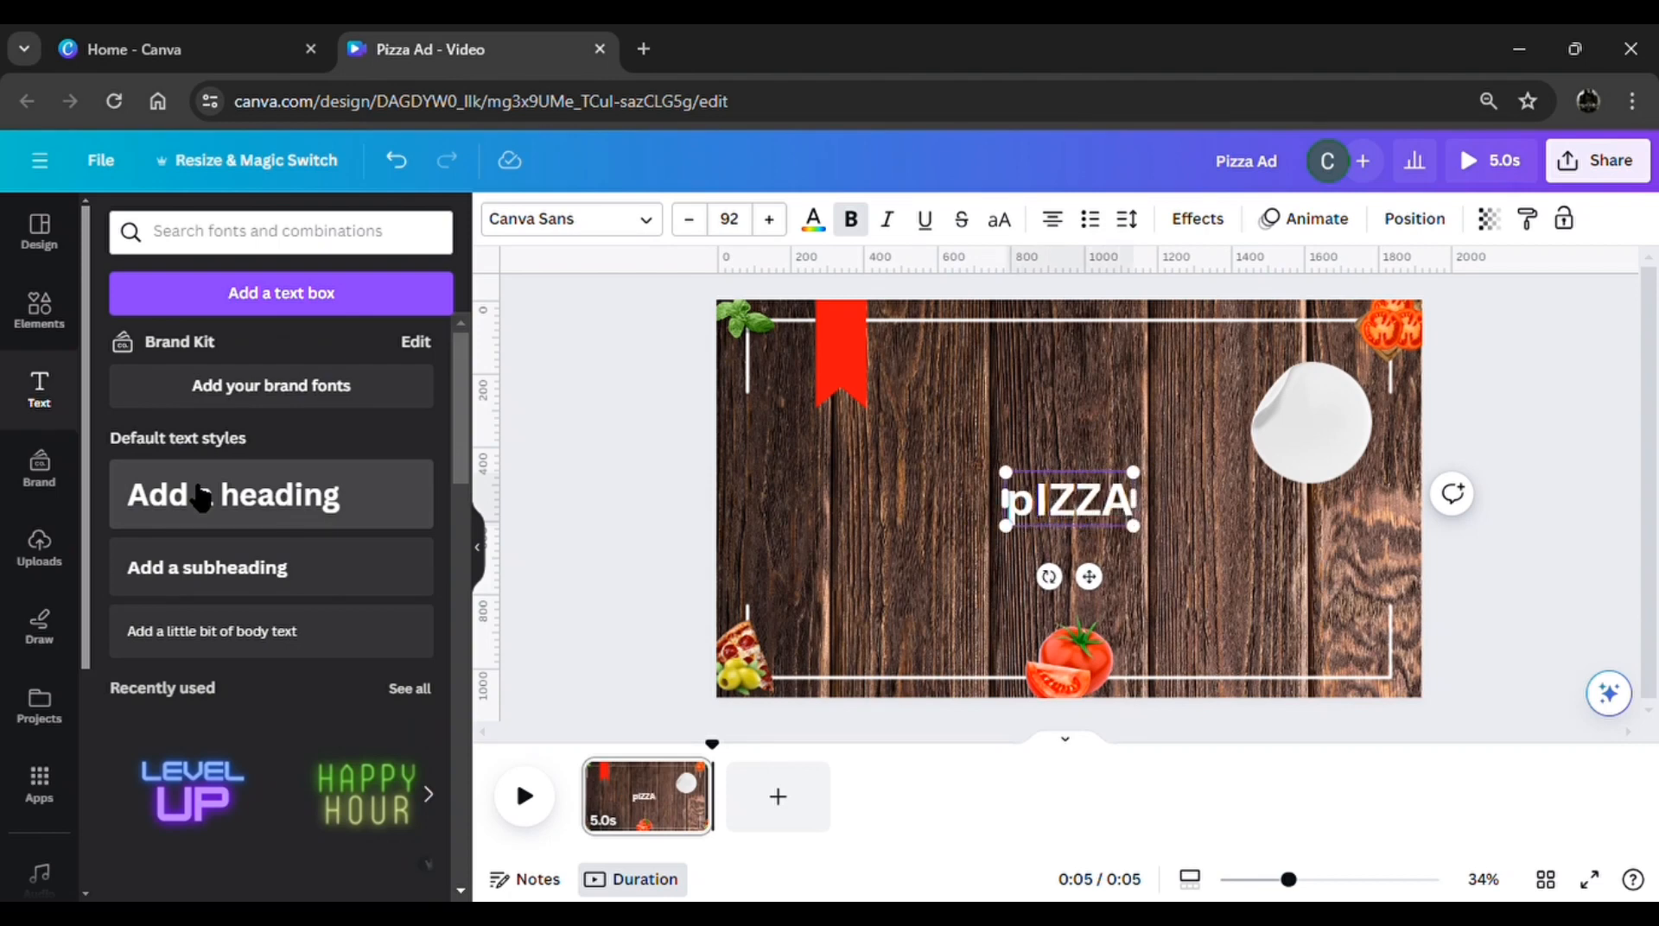
text( FIESTA)
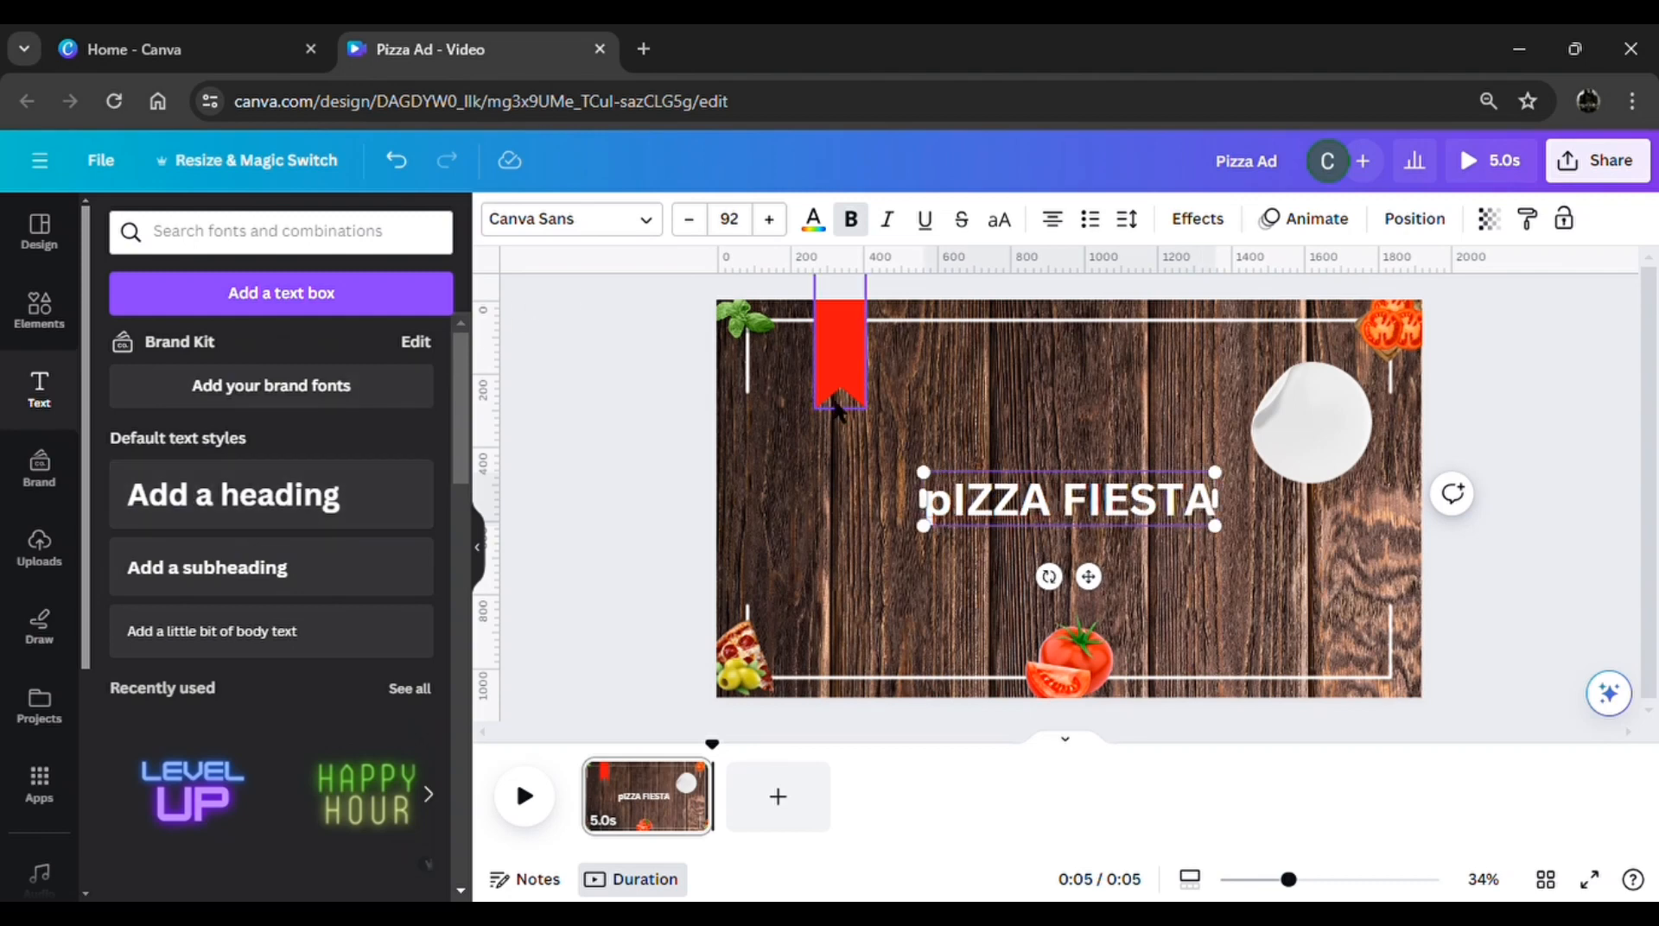
click(996, 229)
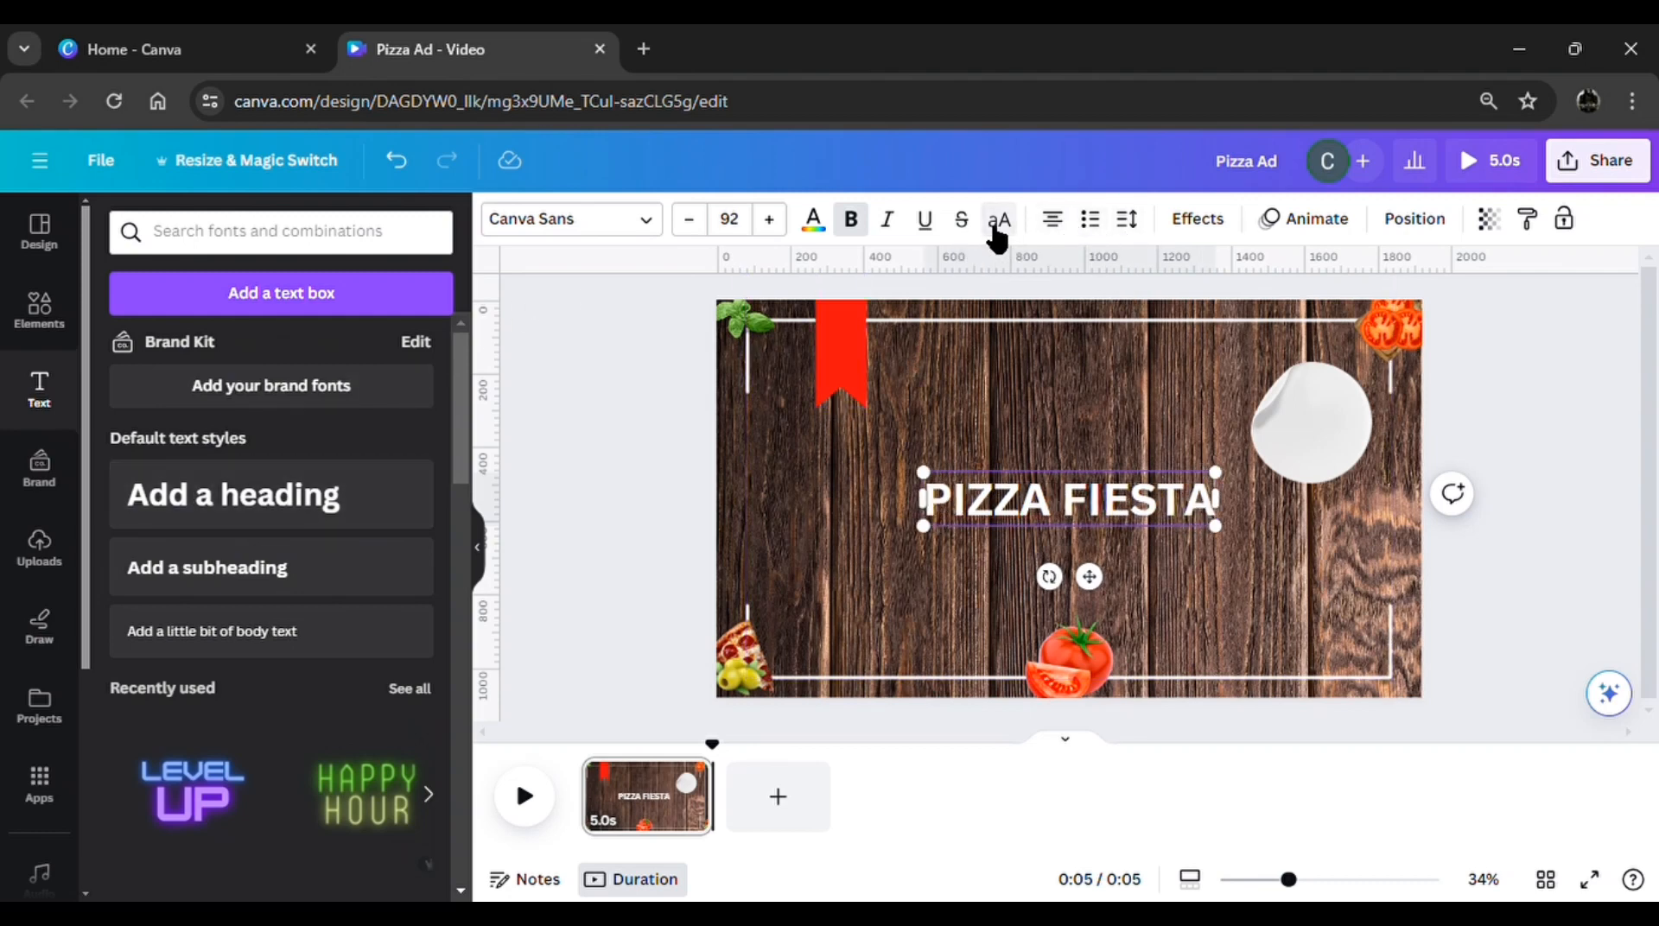
Widen the PIZZA FIESTA title's letter spacing and move it near the page's upper edge, beside the ribbon
click(1125, 226)
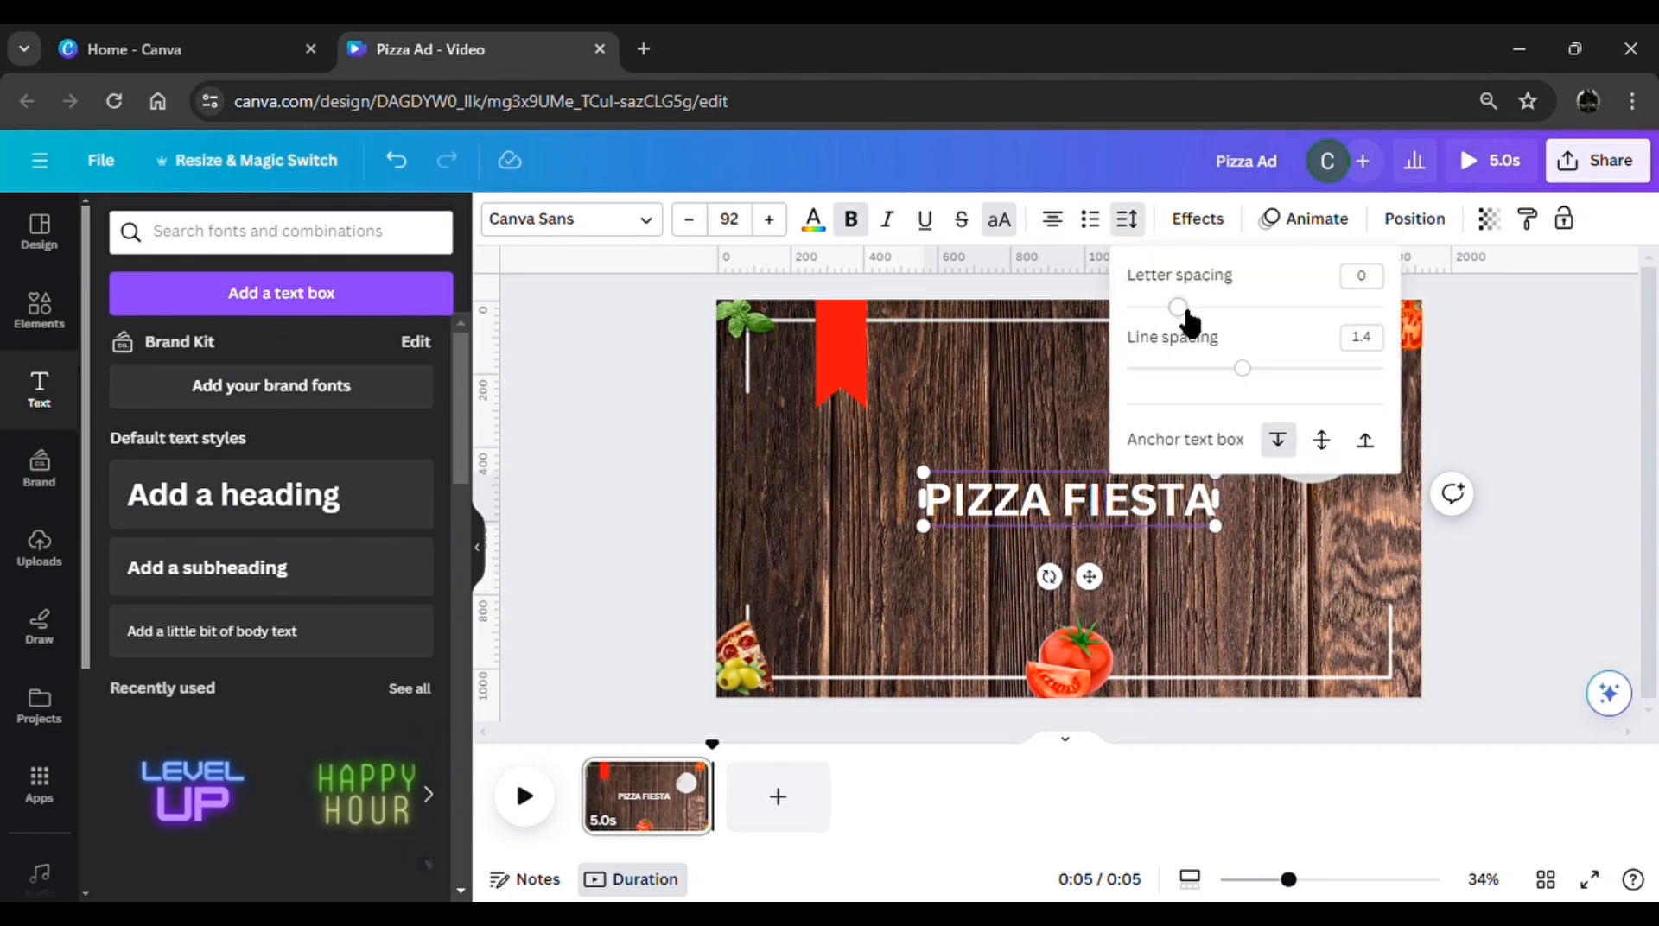
drag(1182, 308, 1212, 313)
drag(1110, 594, 1126, 452)
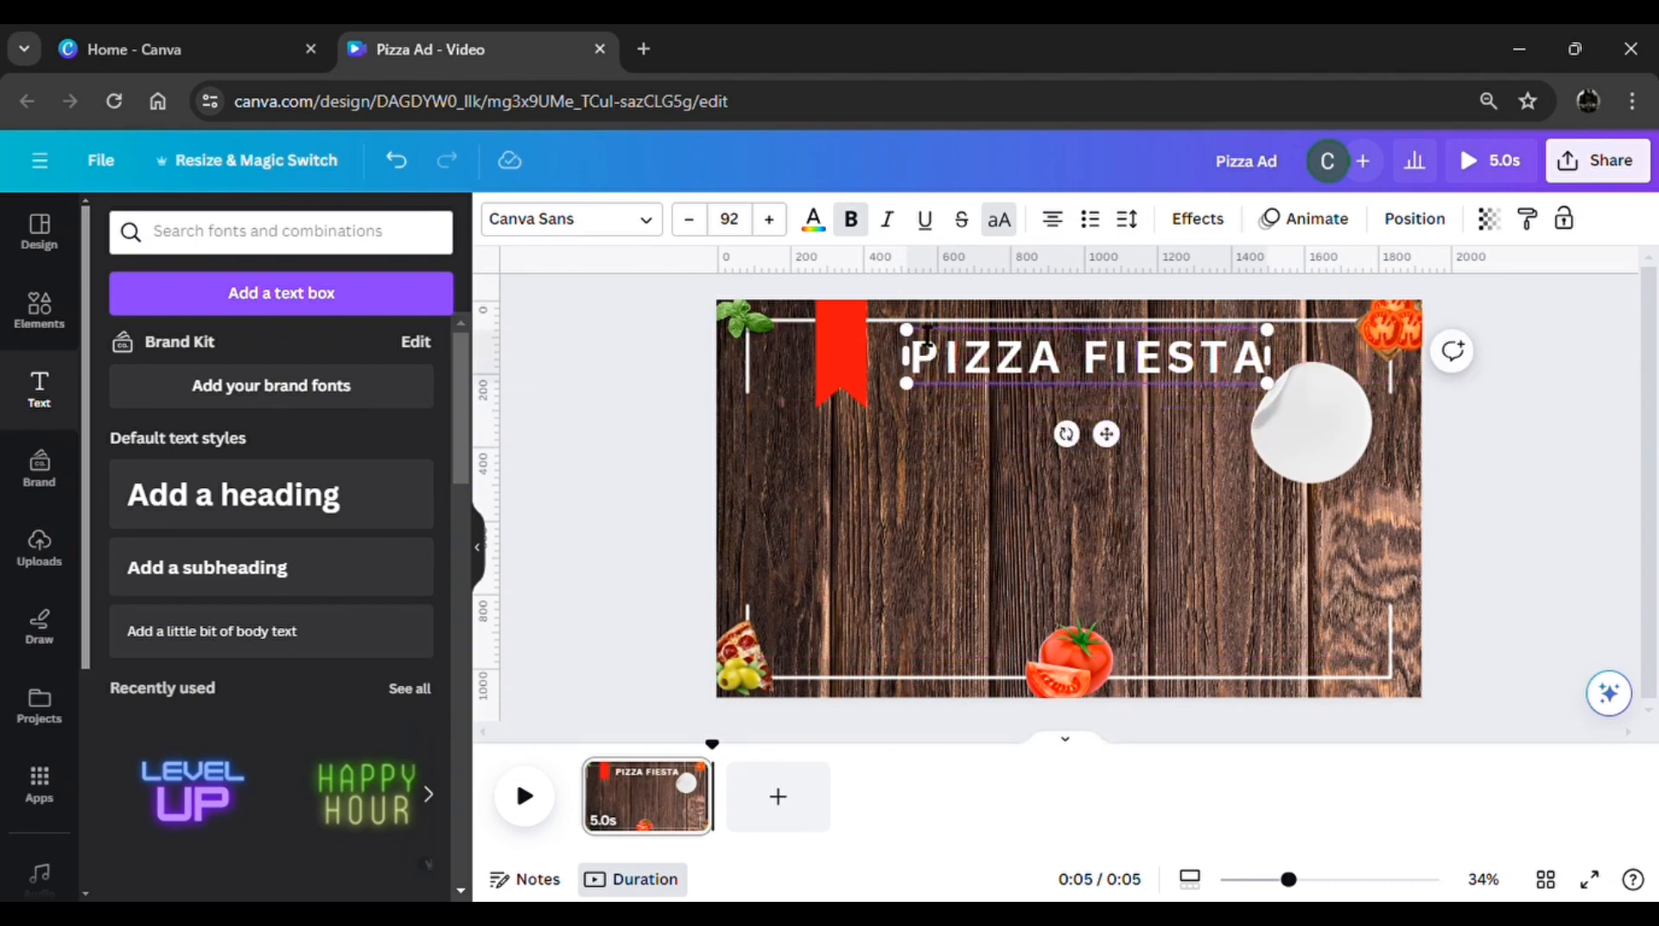
Set the title's font to Intro Rust and nudge it so it sits between the ribbon and the sticker
click(638, 230)
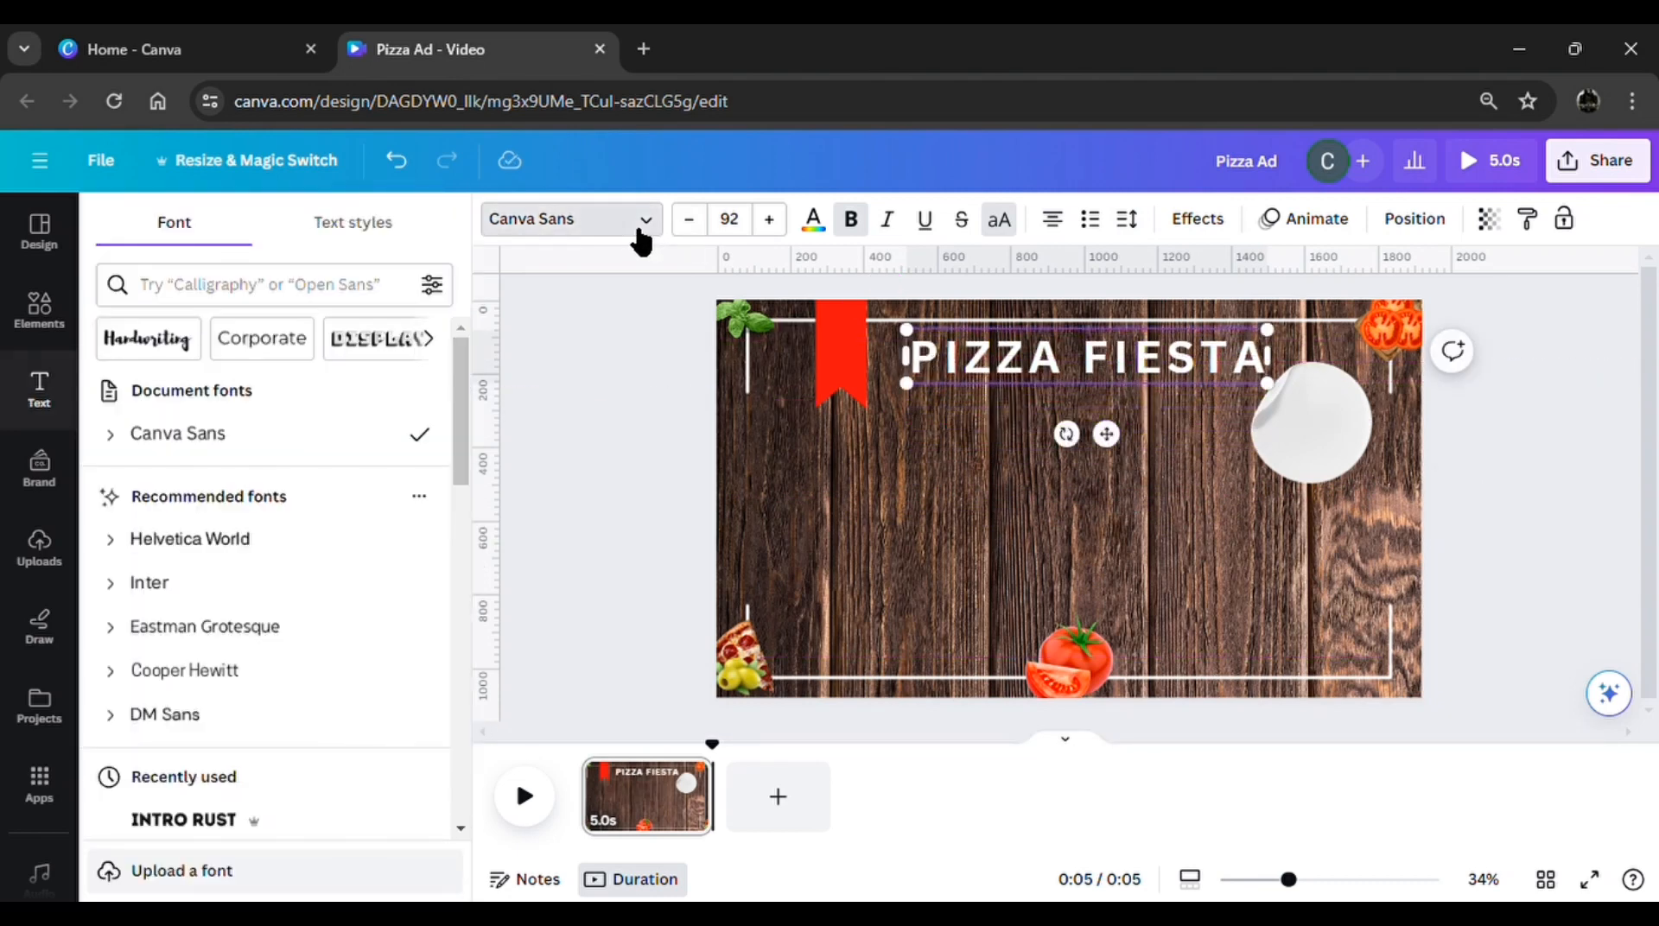
click(197, 821)
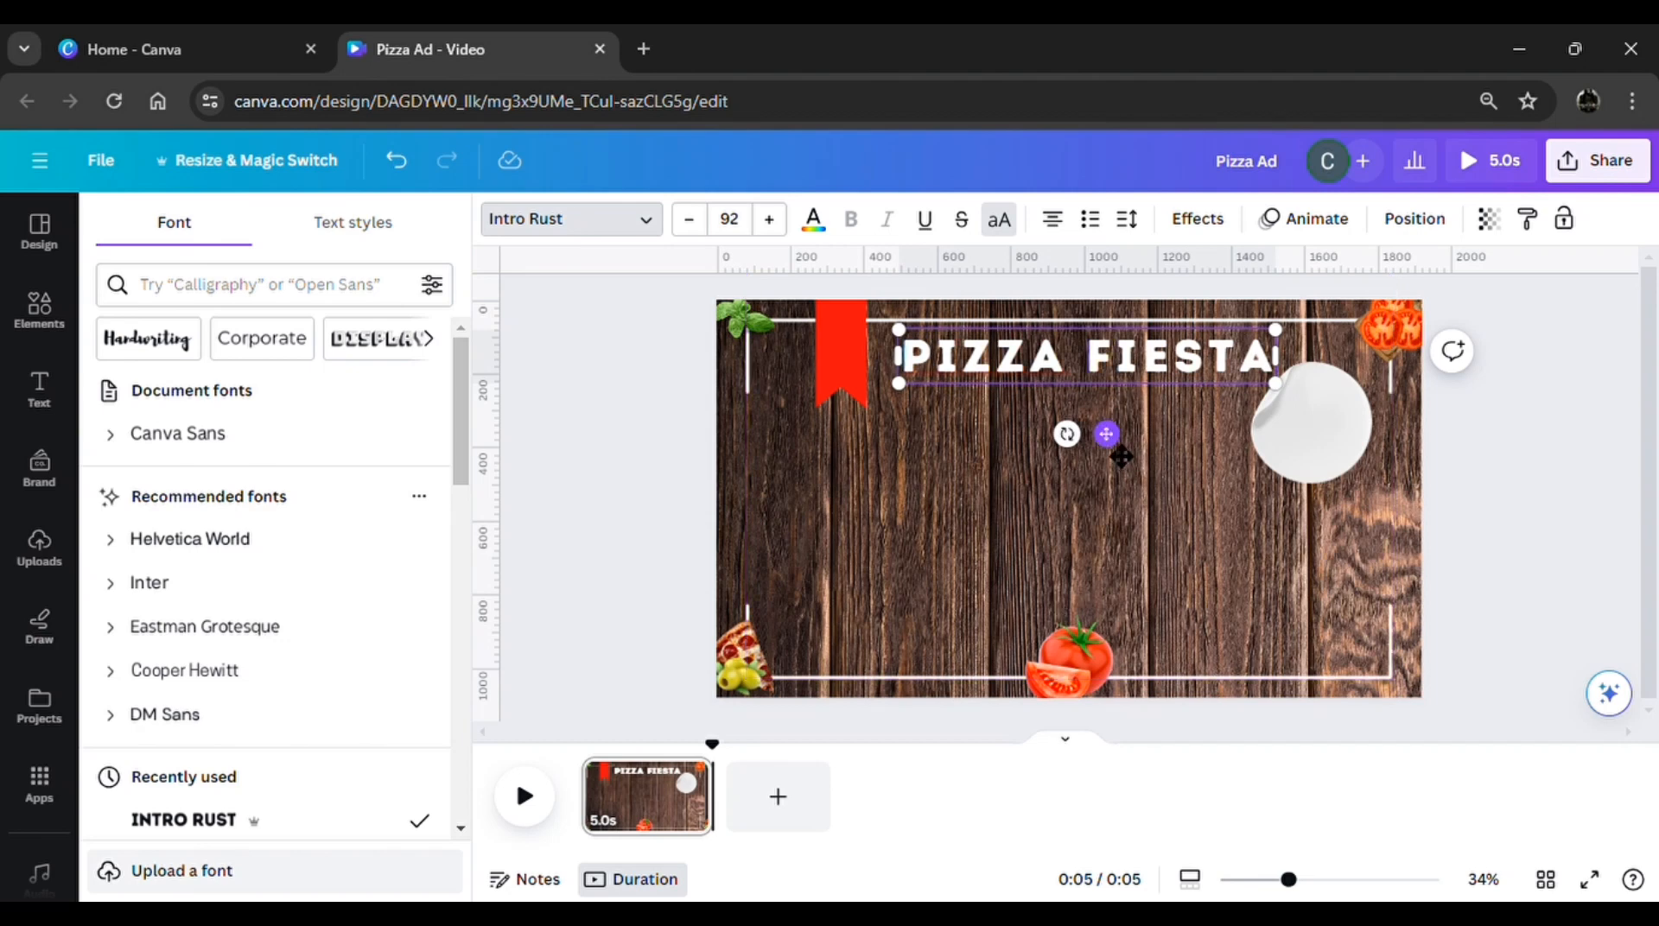
drag(1107, 435, 1115, 458)
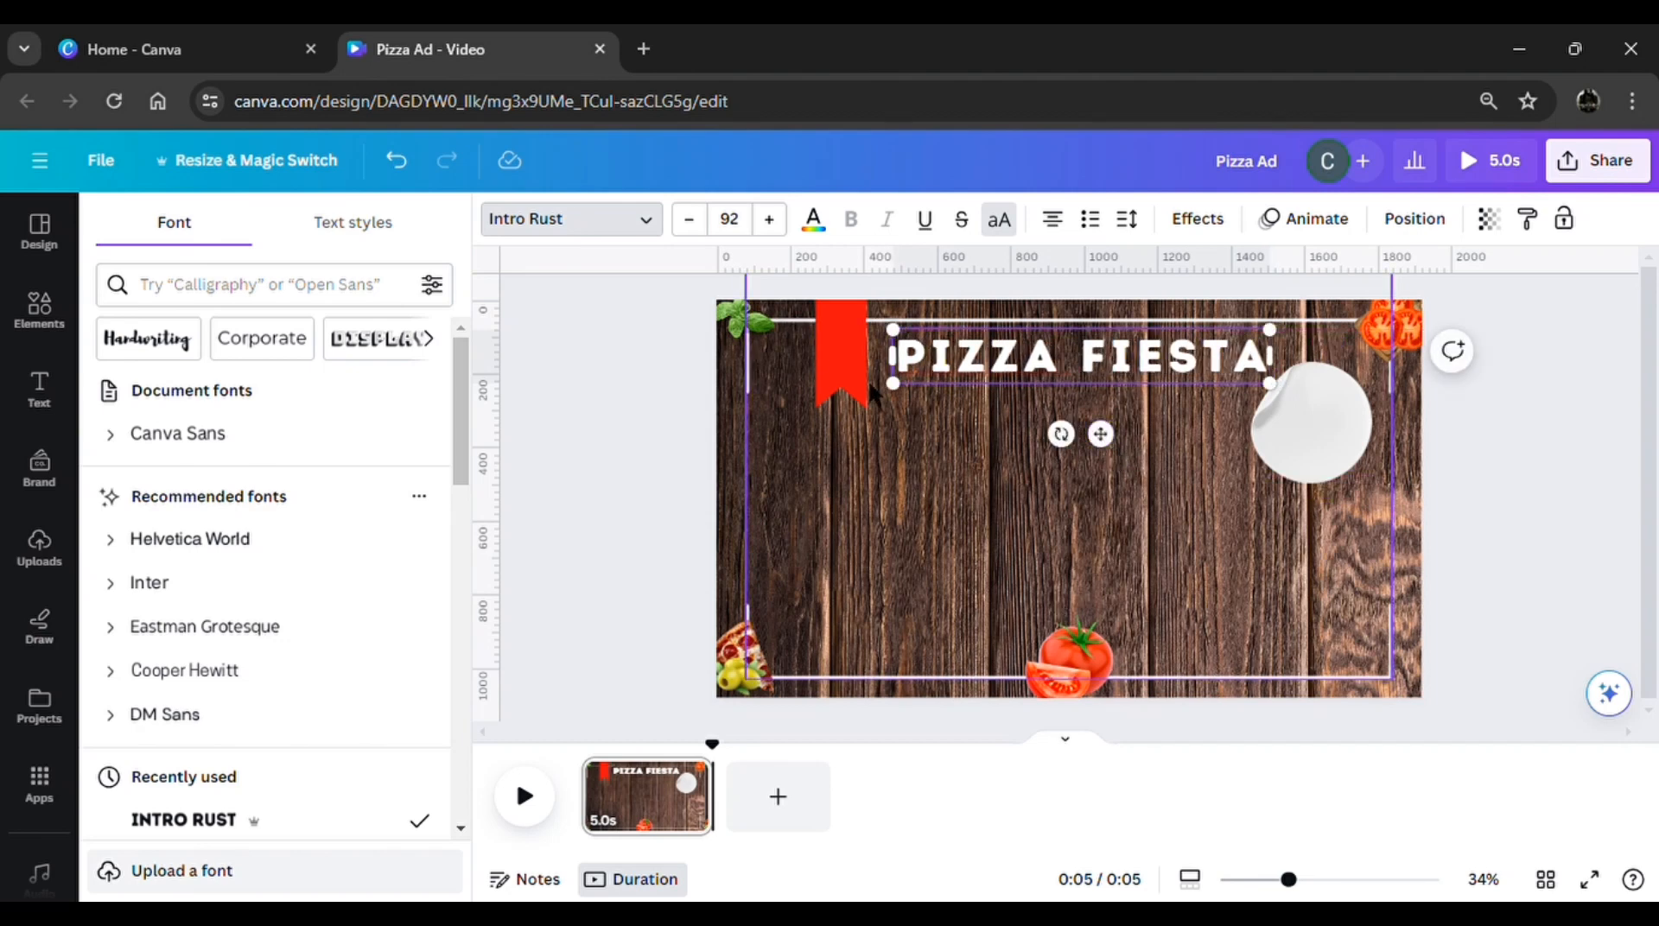
Duplicate the corner basil leaves, place the copy between the words PIZZA and FIESTA and rotate it upright
click(742, 327)
click(707, 396)
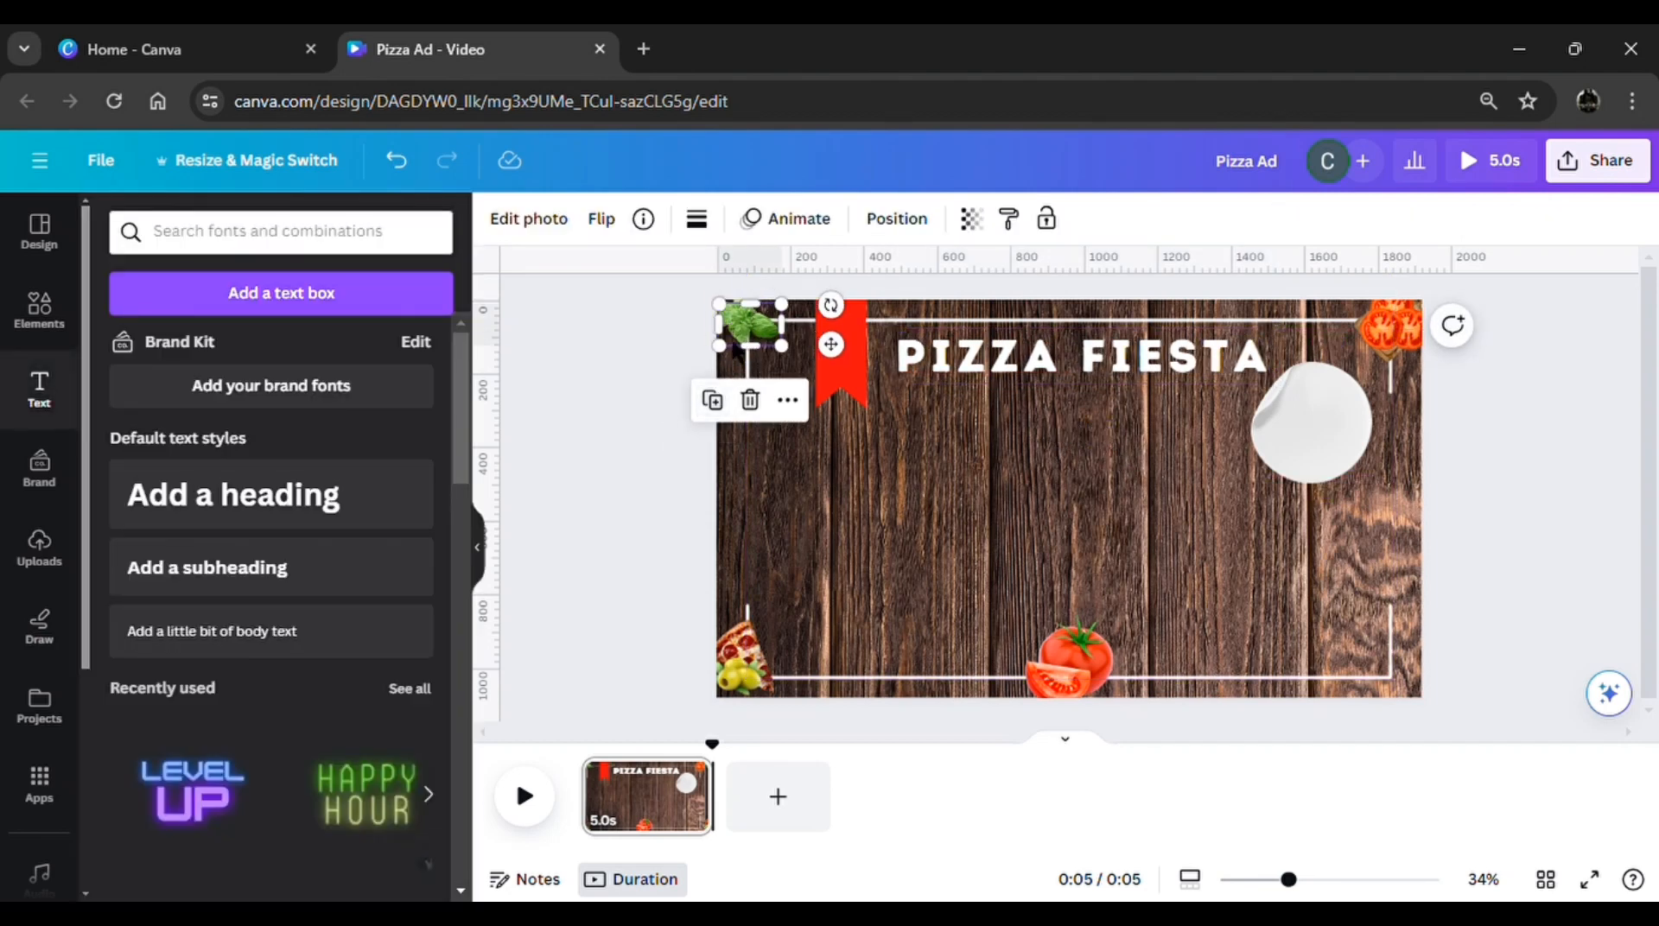
drag(761, 333, 1092, 360)
drag(1069, 441, 1018, 397)
click(599, 477)
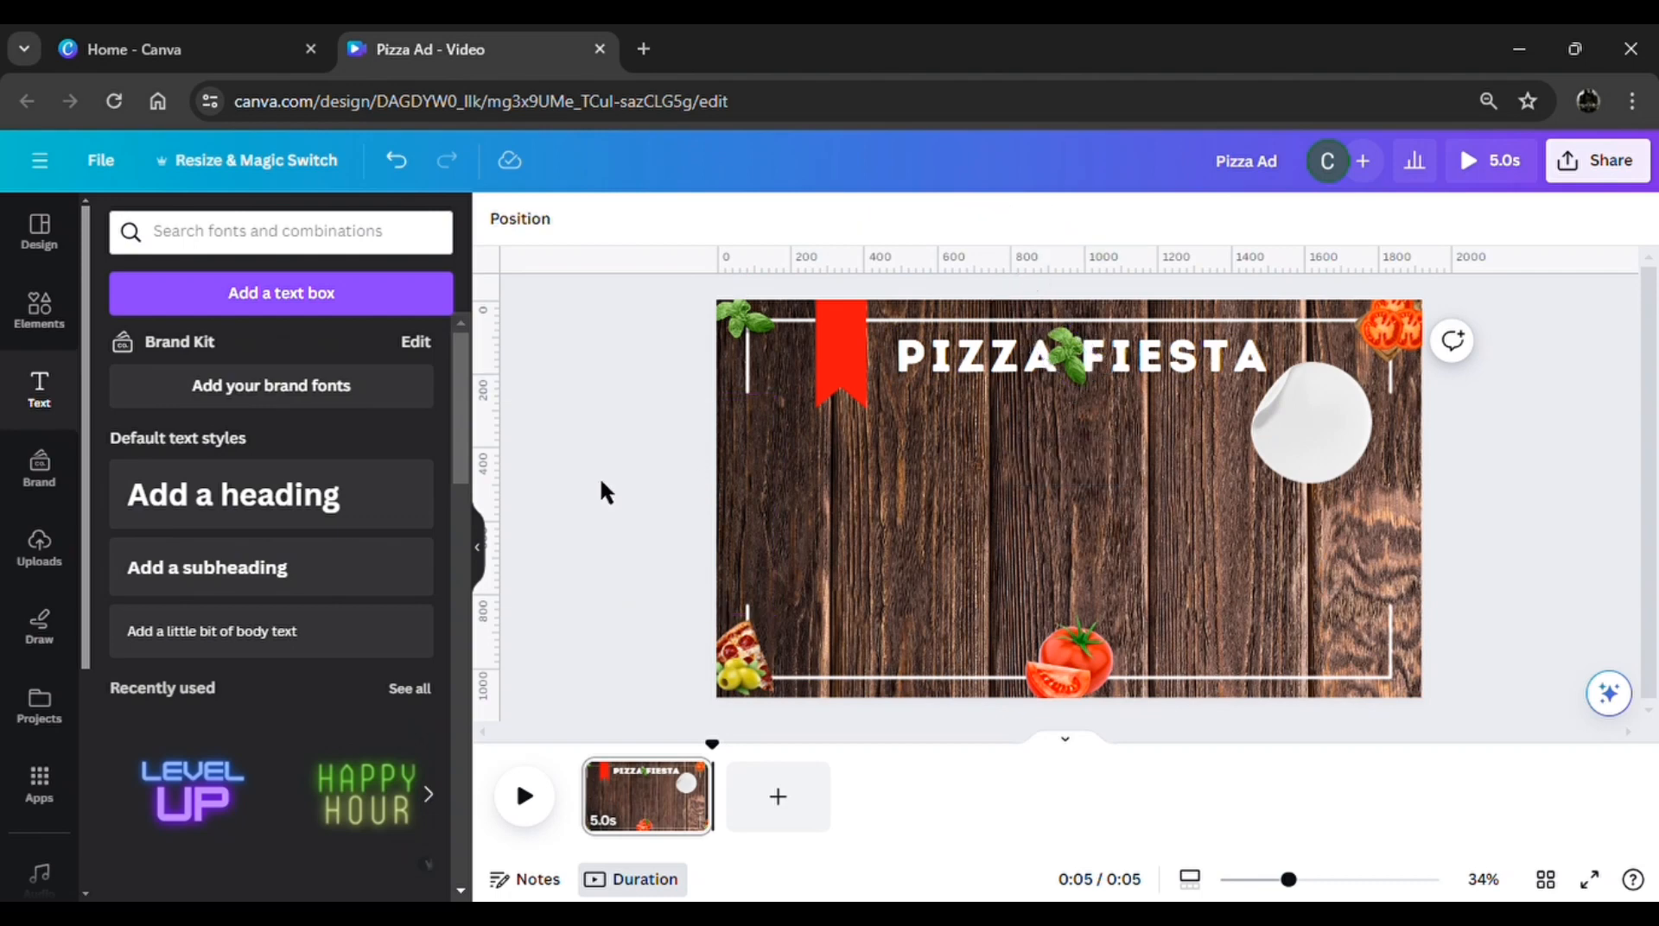
Add a second heading in the middle of the page reading "ONLY"
click(338, 521)
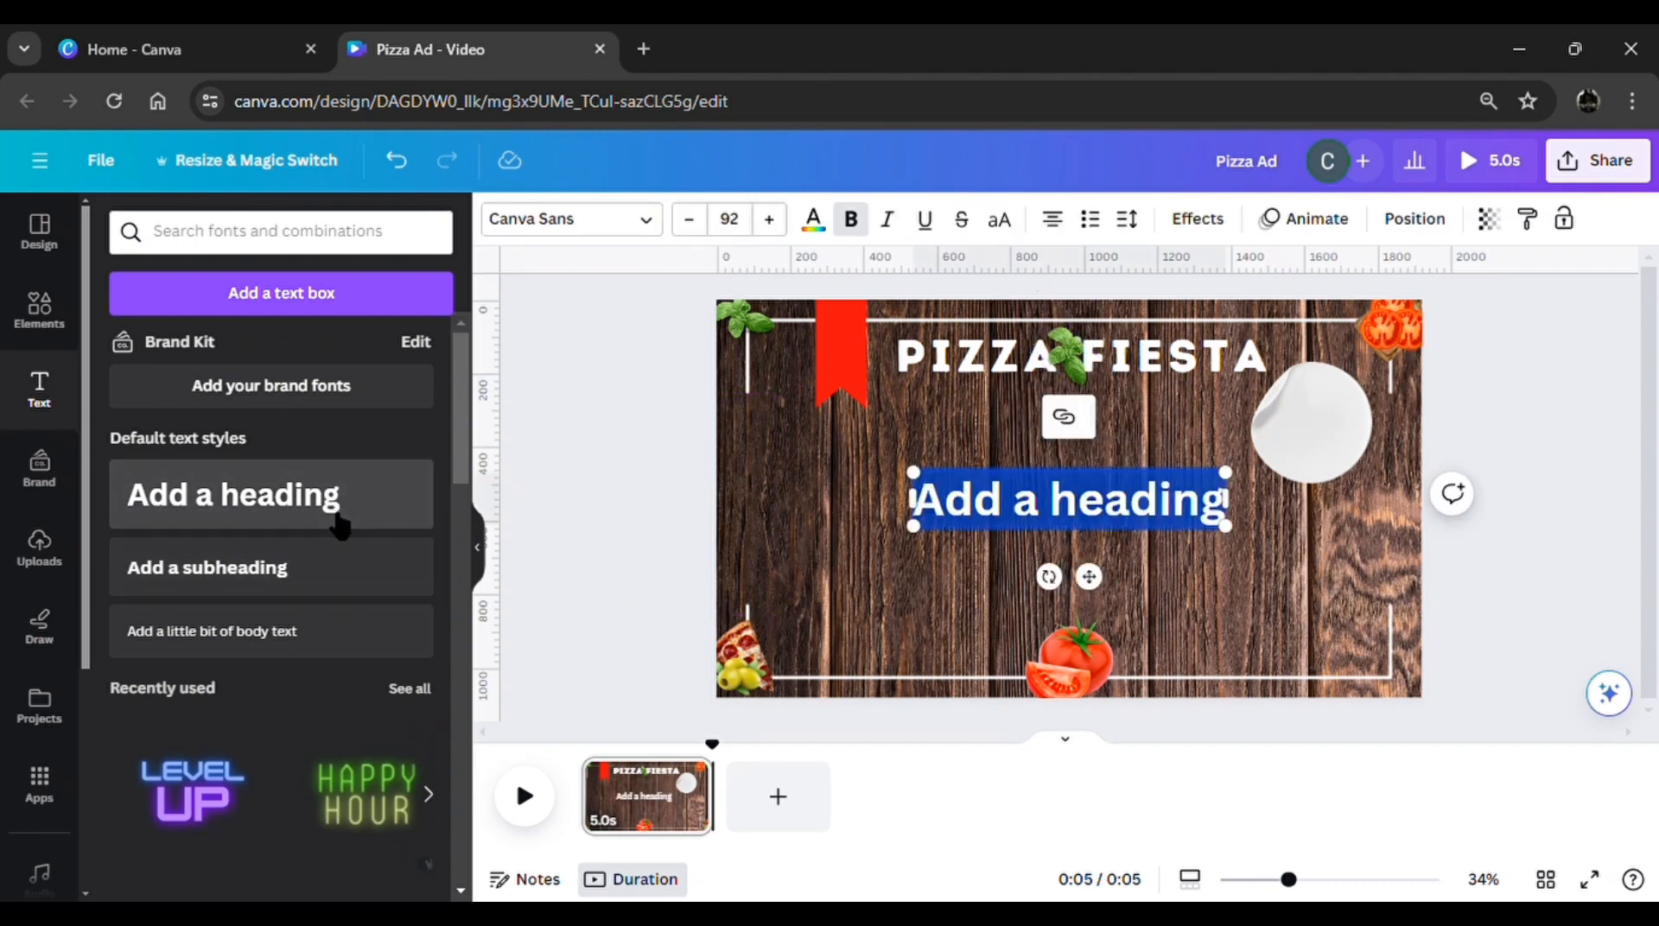
key(BackSpace)
text(O)
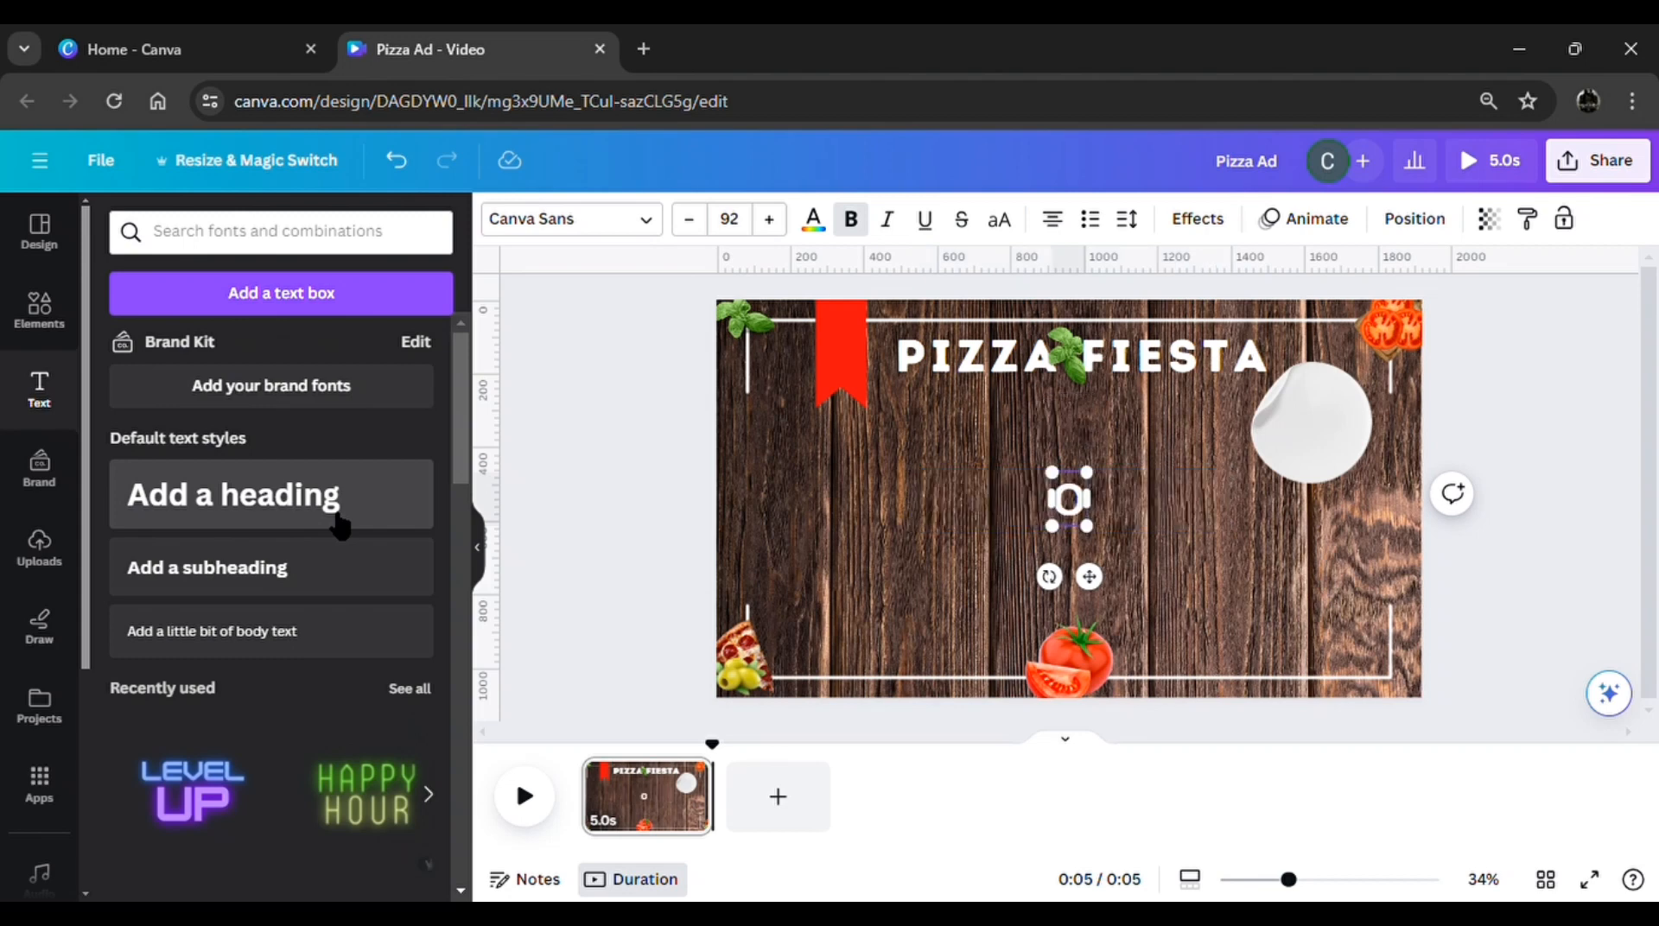
text(NLY)
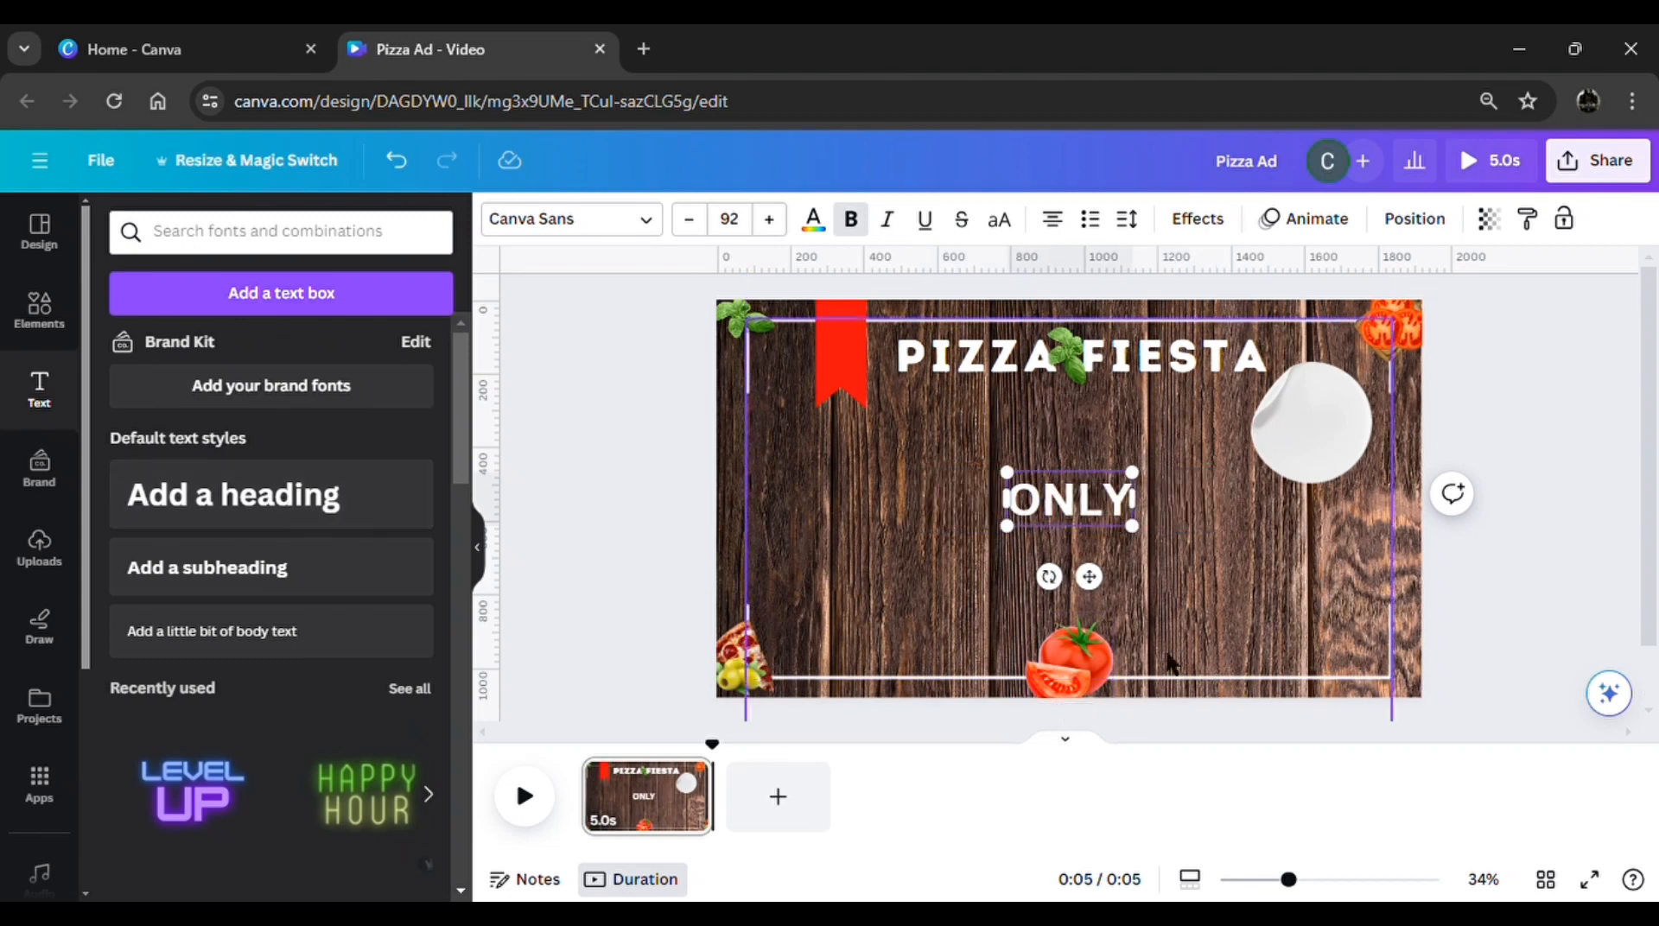
Set the ONLY text's font to Intro Rust and shrink it to size 62
click(578, 232)
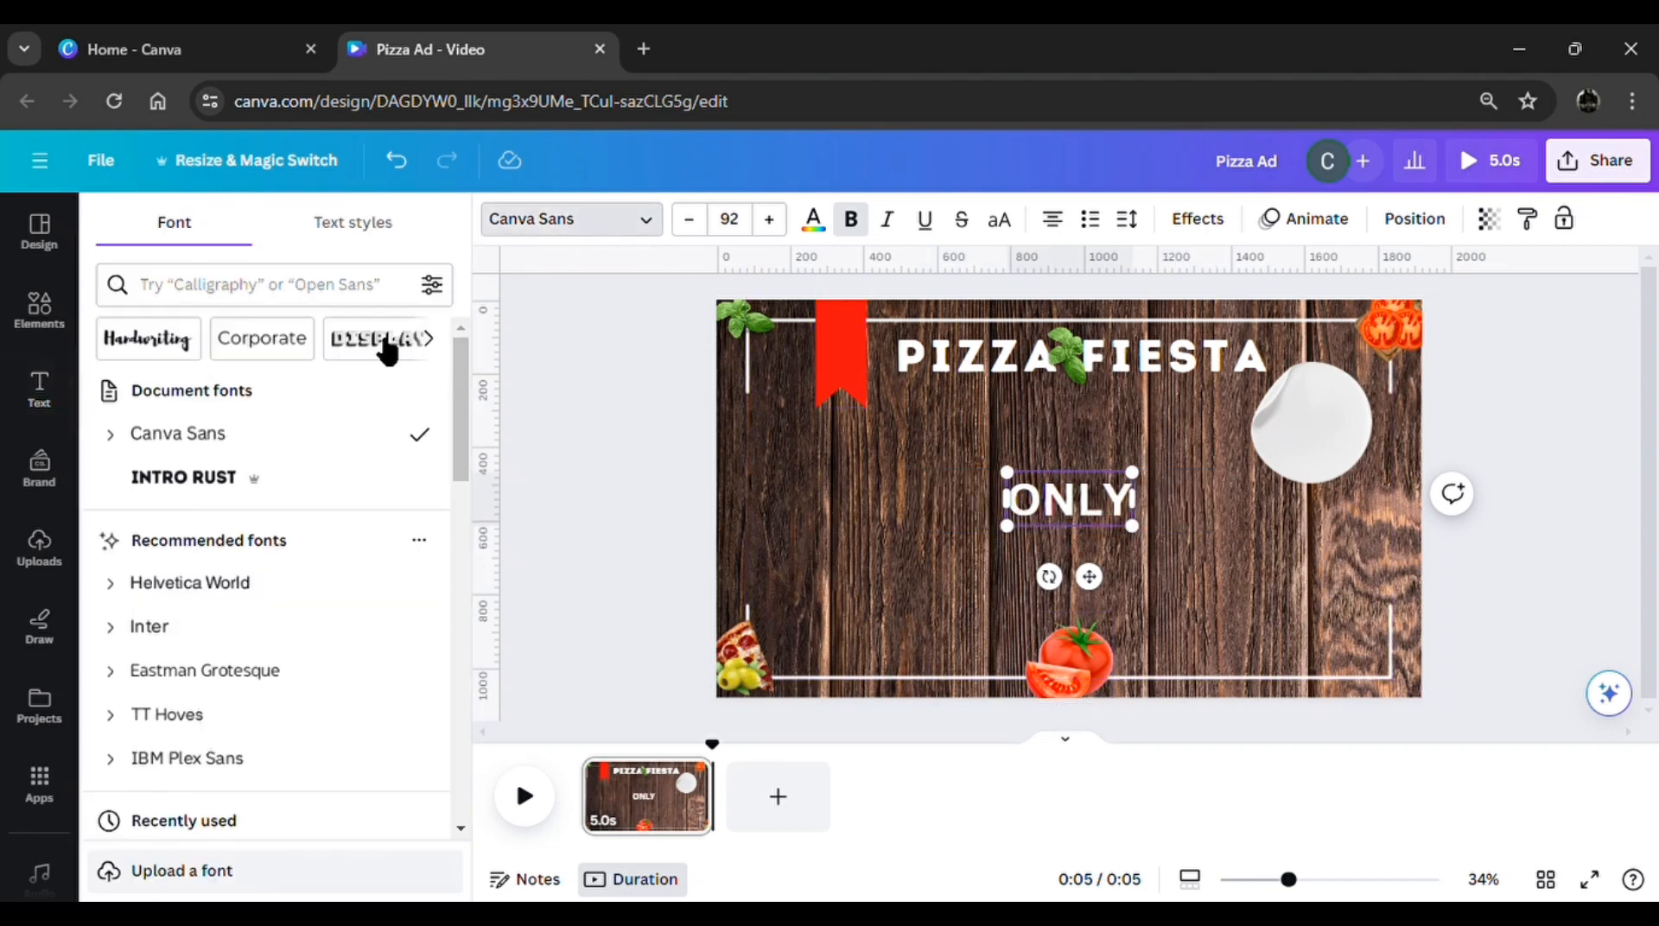
click(249, 488)
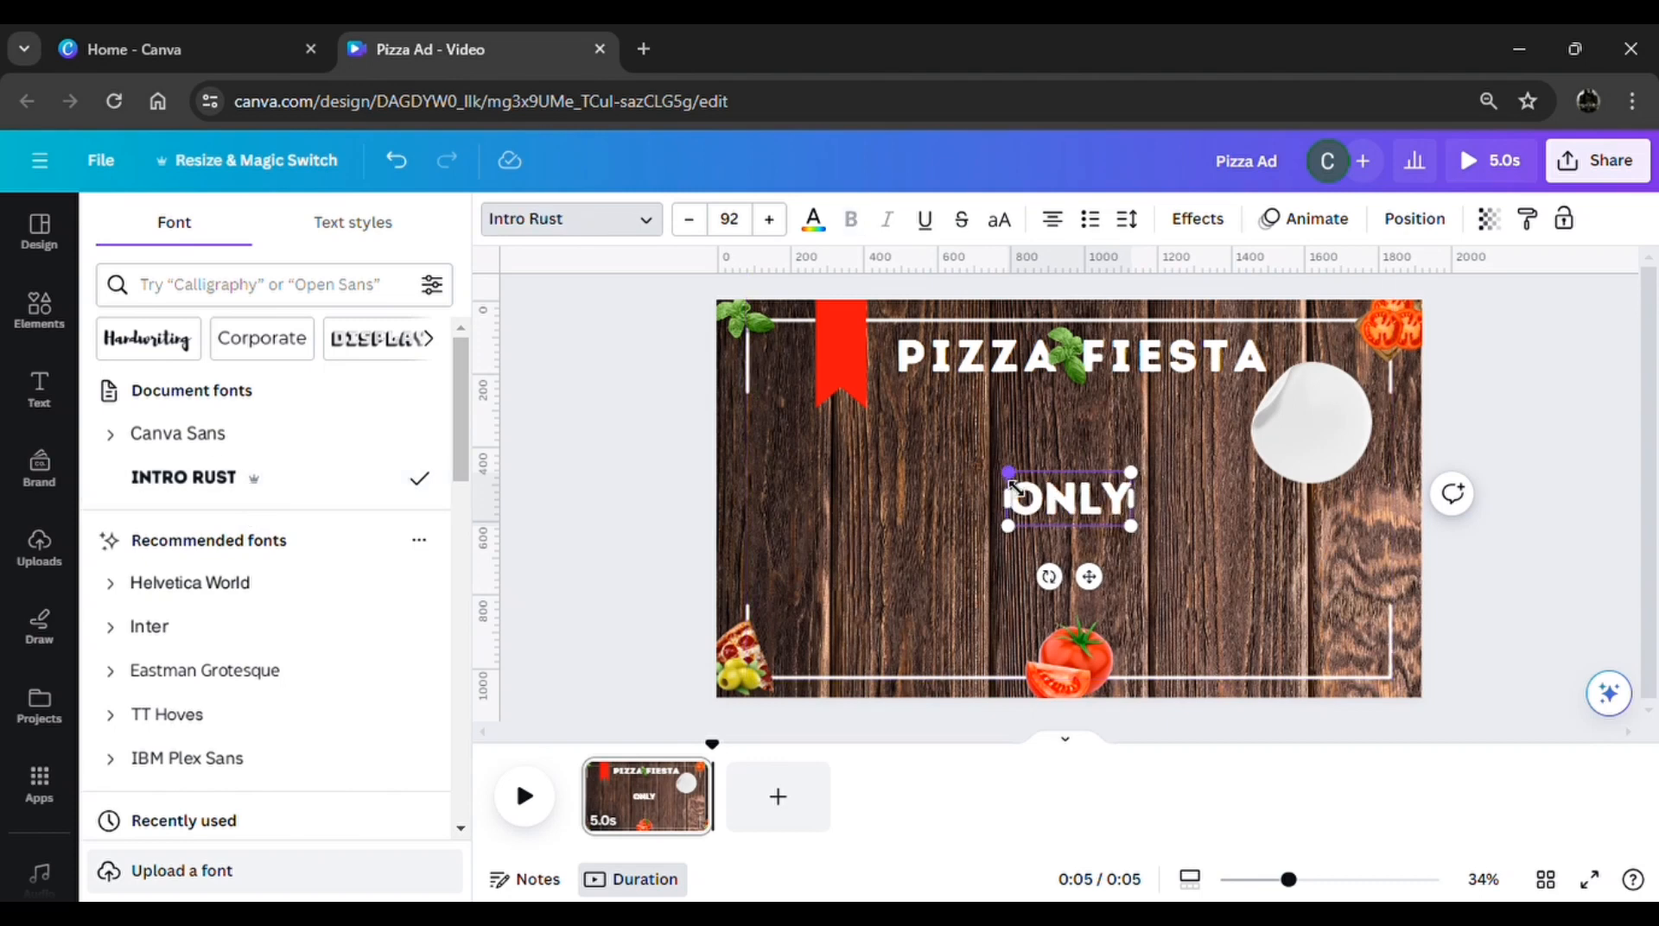
drag(1015, 489, 1049, 493)
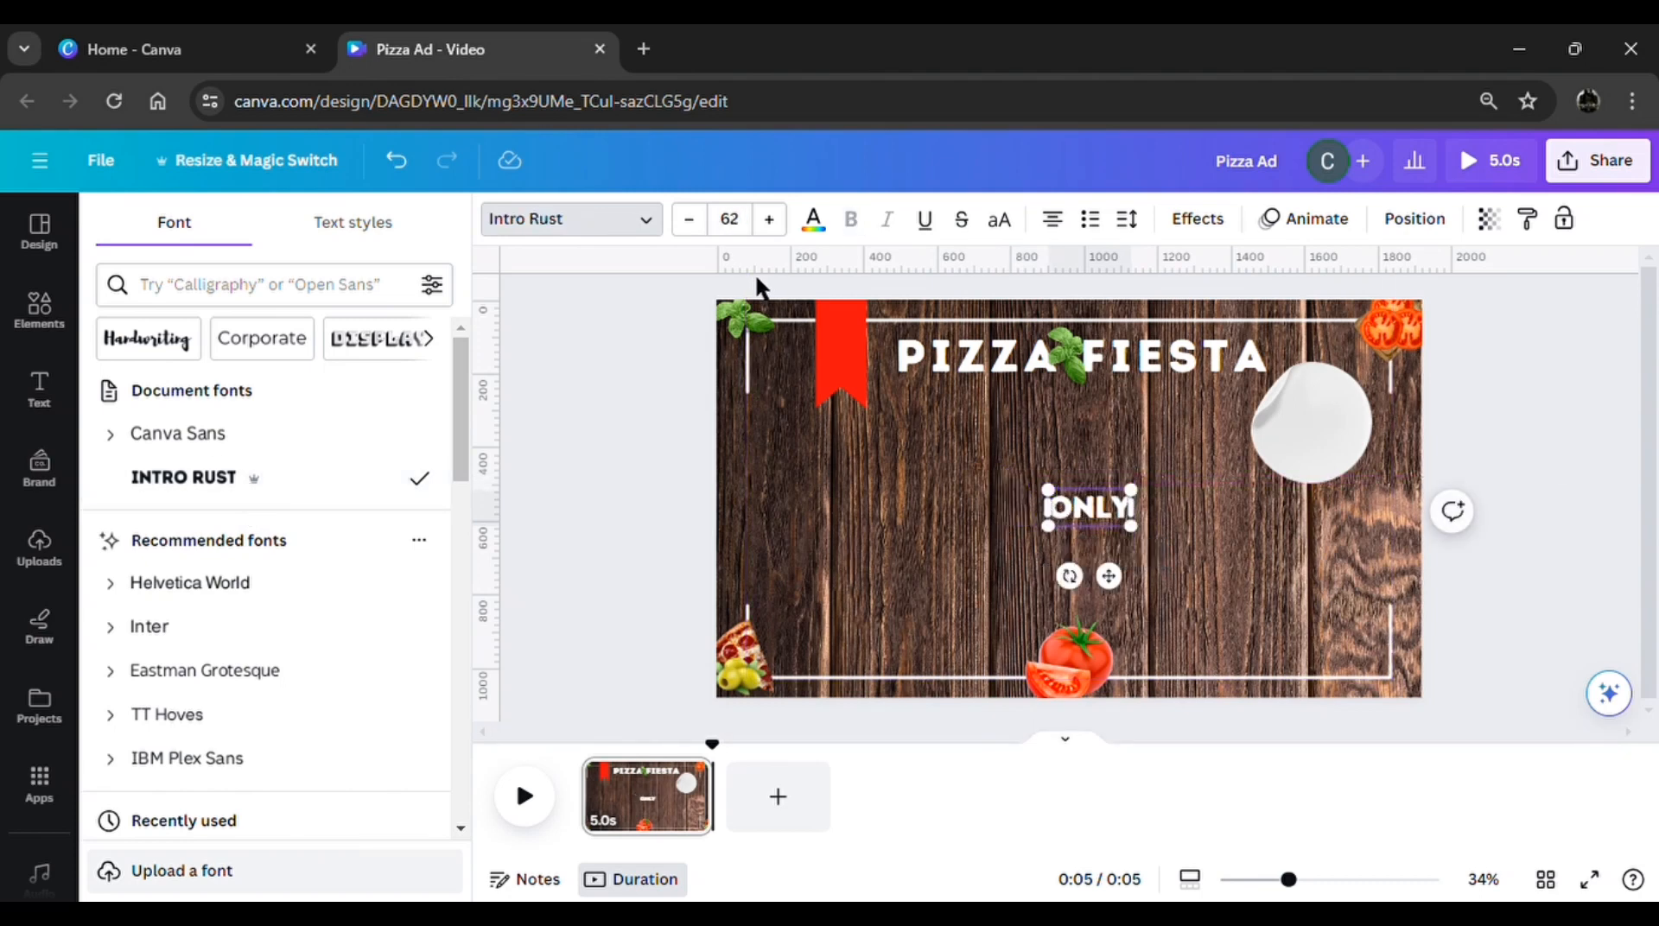
Colour the ONLY text red (#f60e0e) and tilt it slightly counter-clockwise
click(813, 220)
click(365, 359)
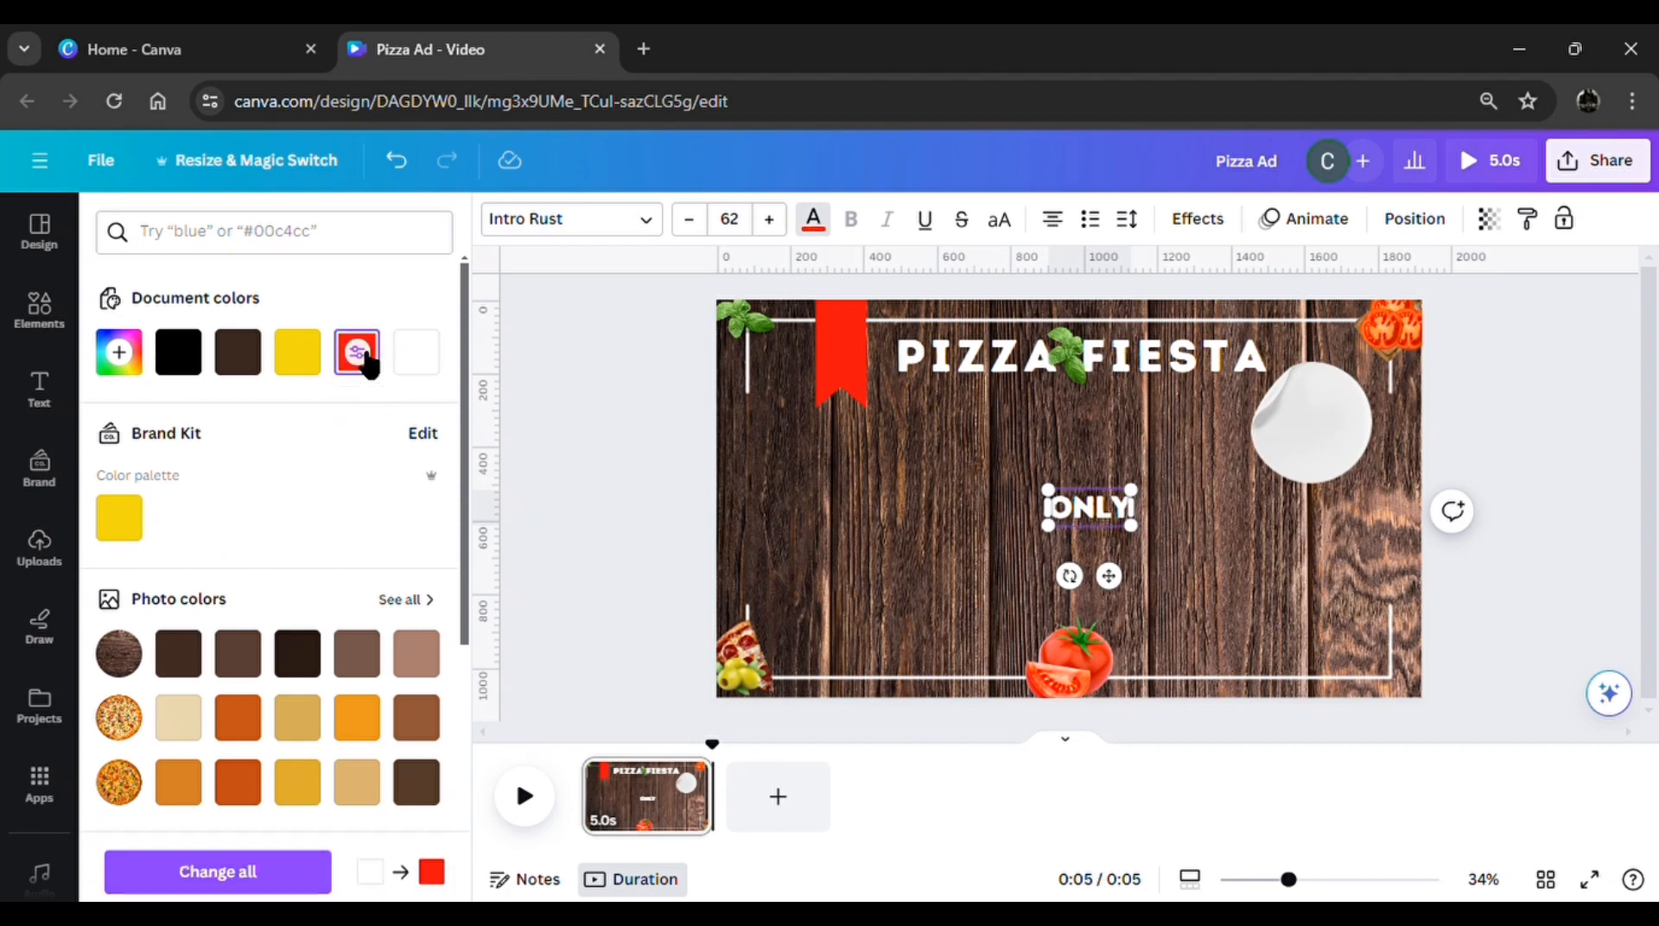
click(667, 477)
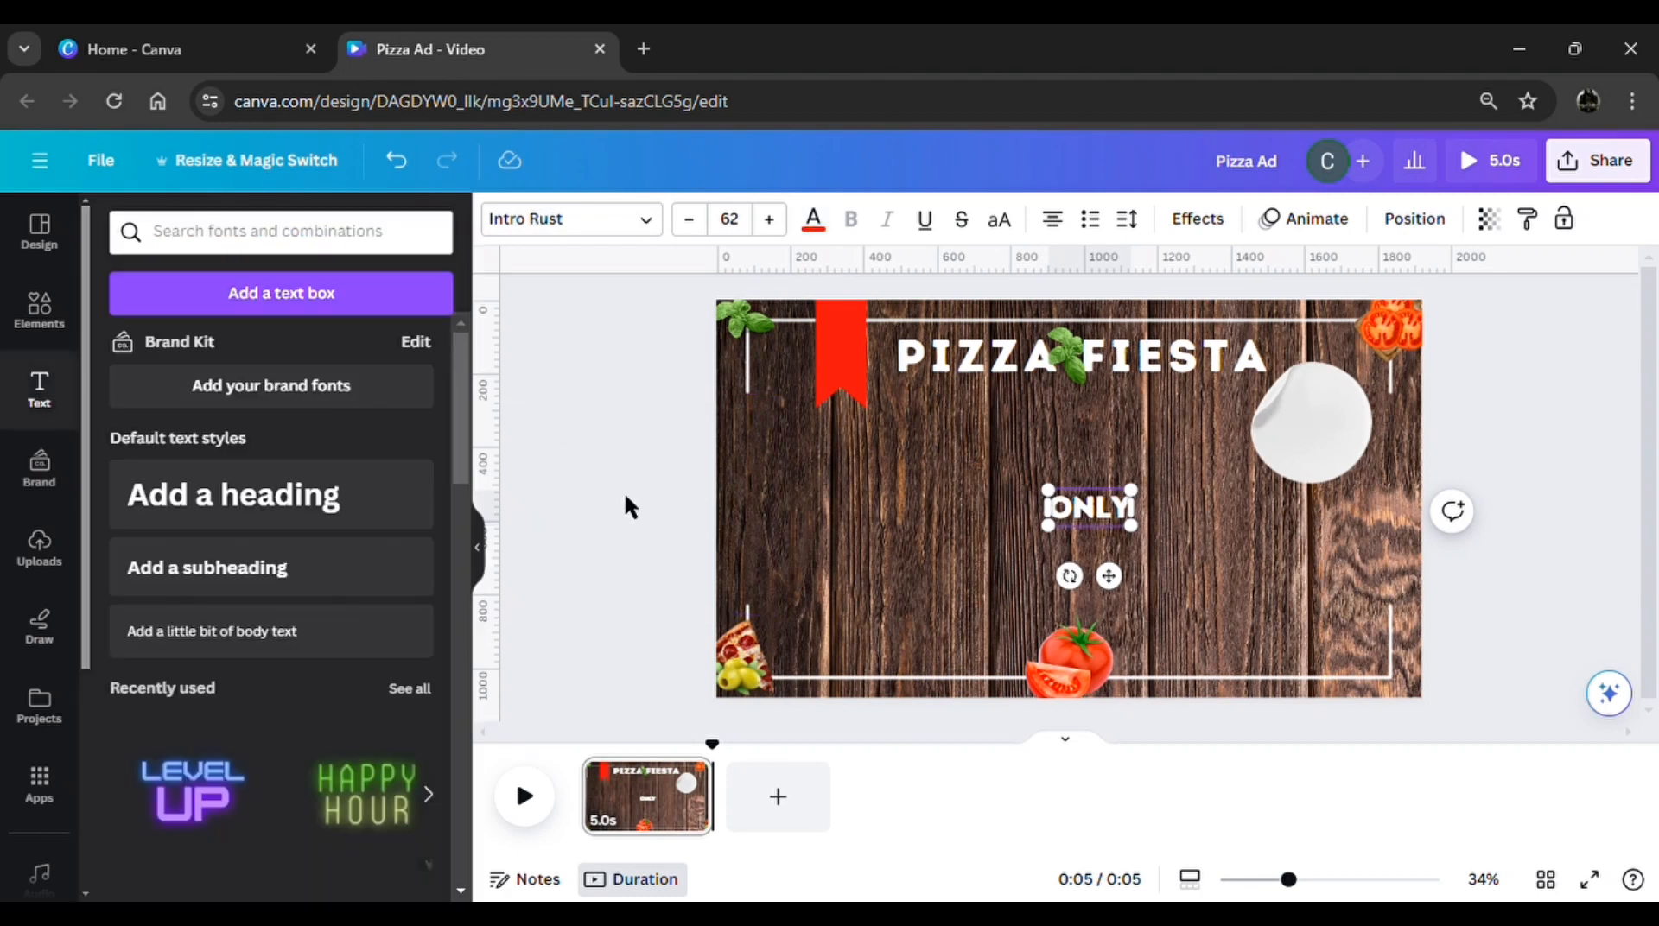
click(998, 568)
click(1087, 511)
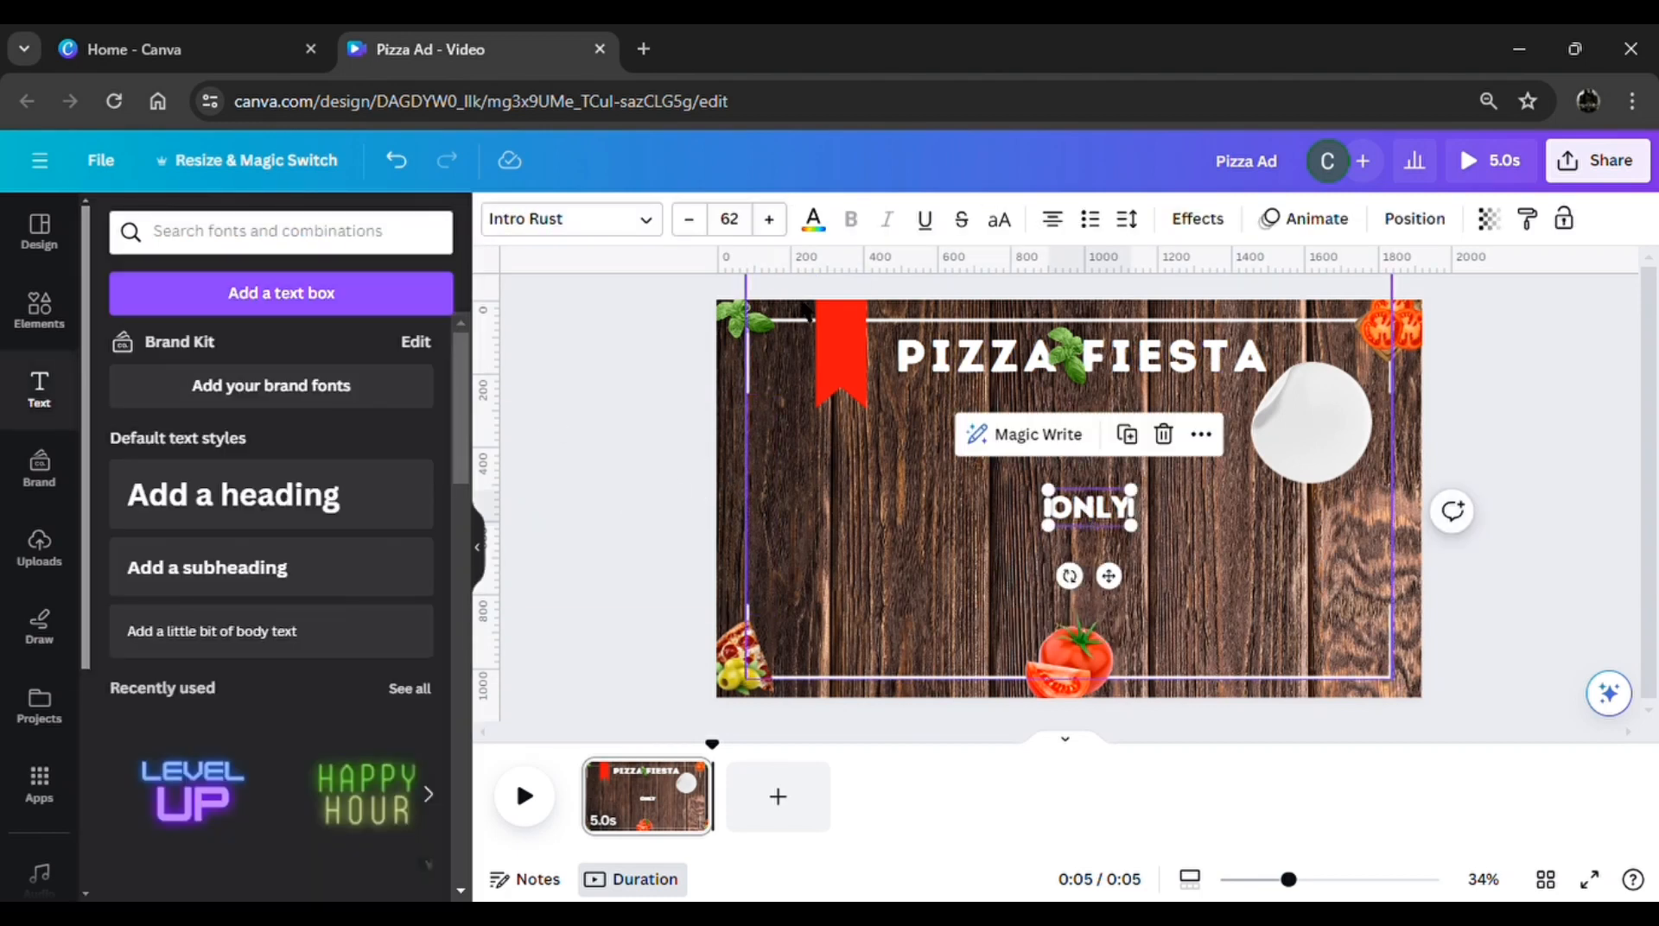
click(813, 220)
click(356, 352)
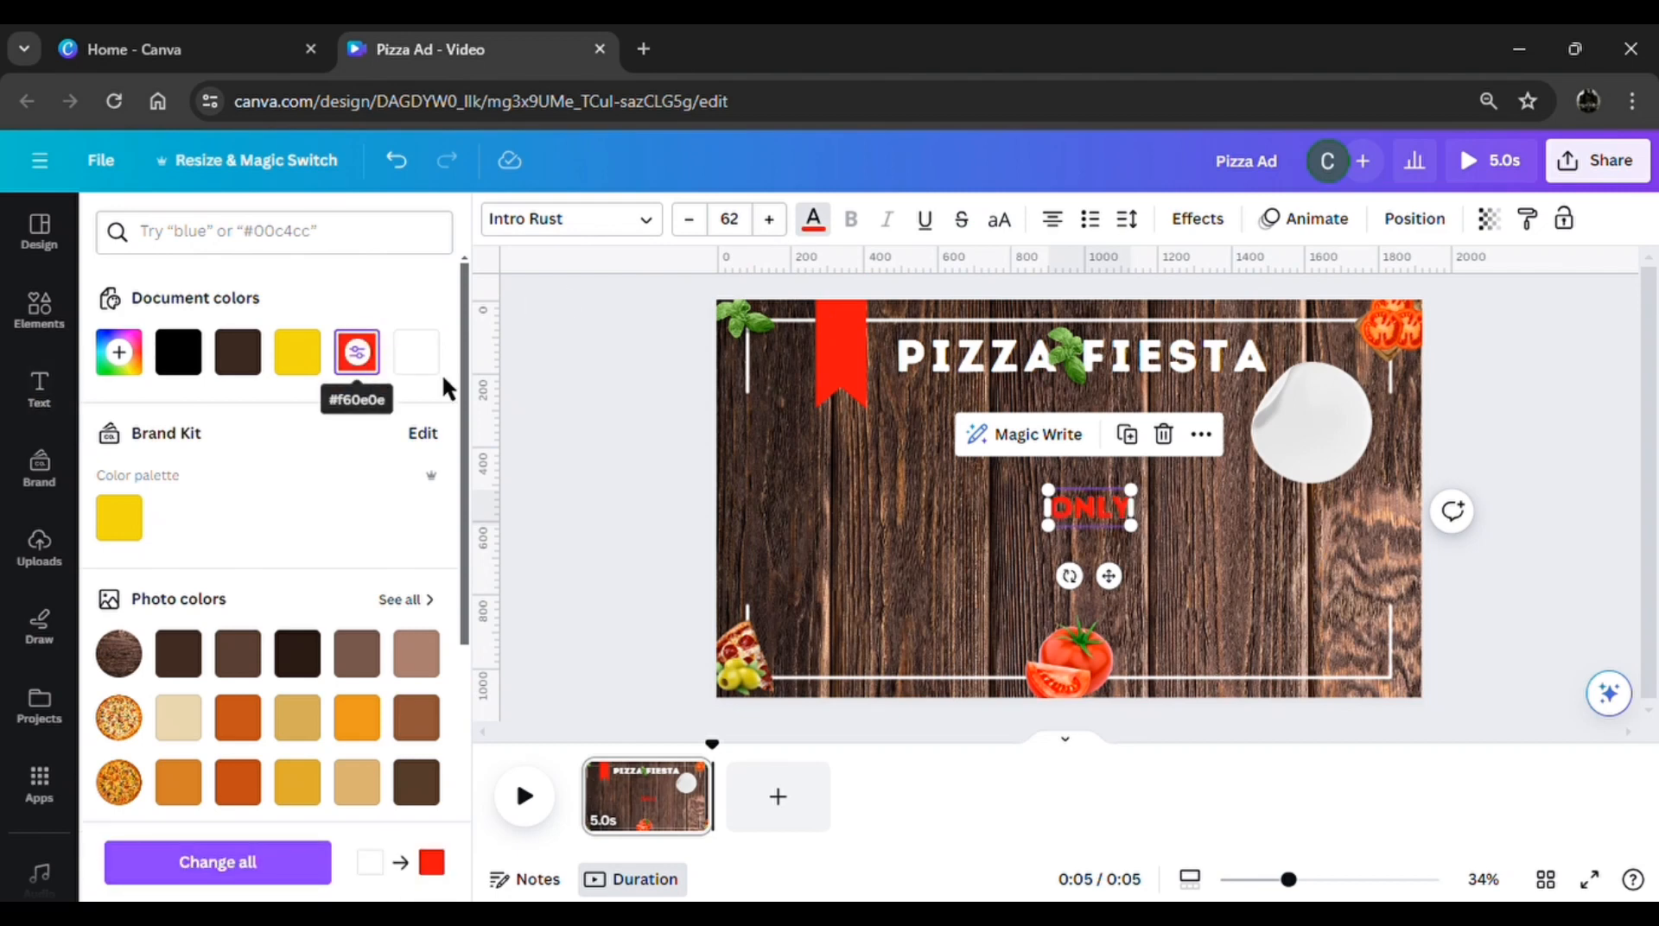
drag(1080, 592, 1095, 600)
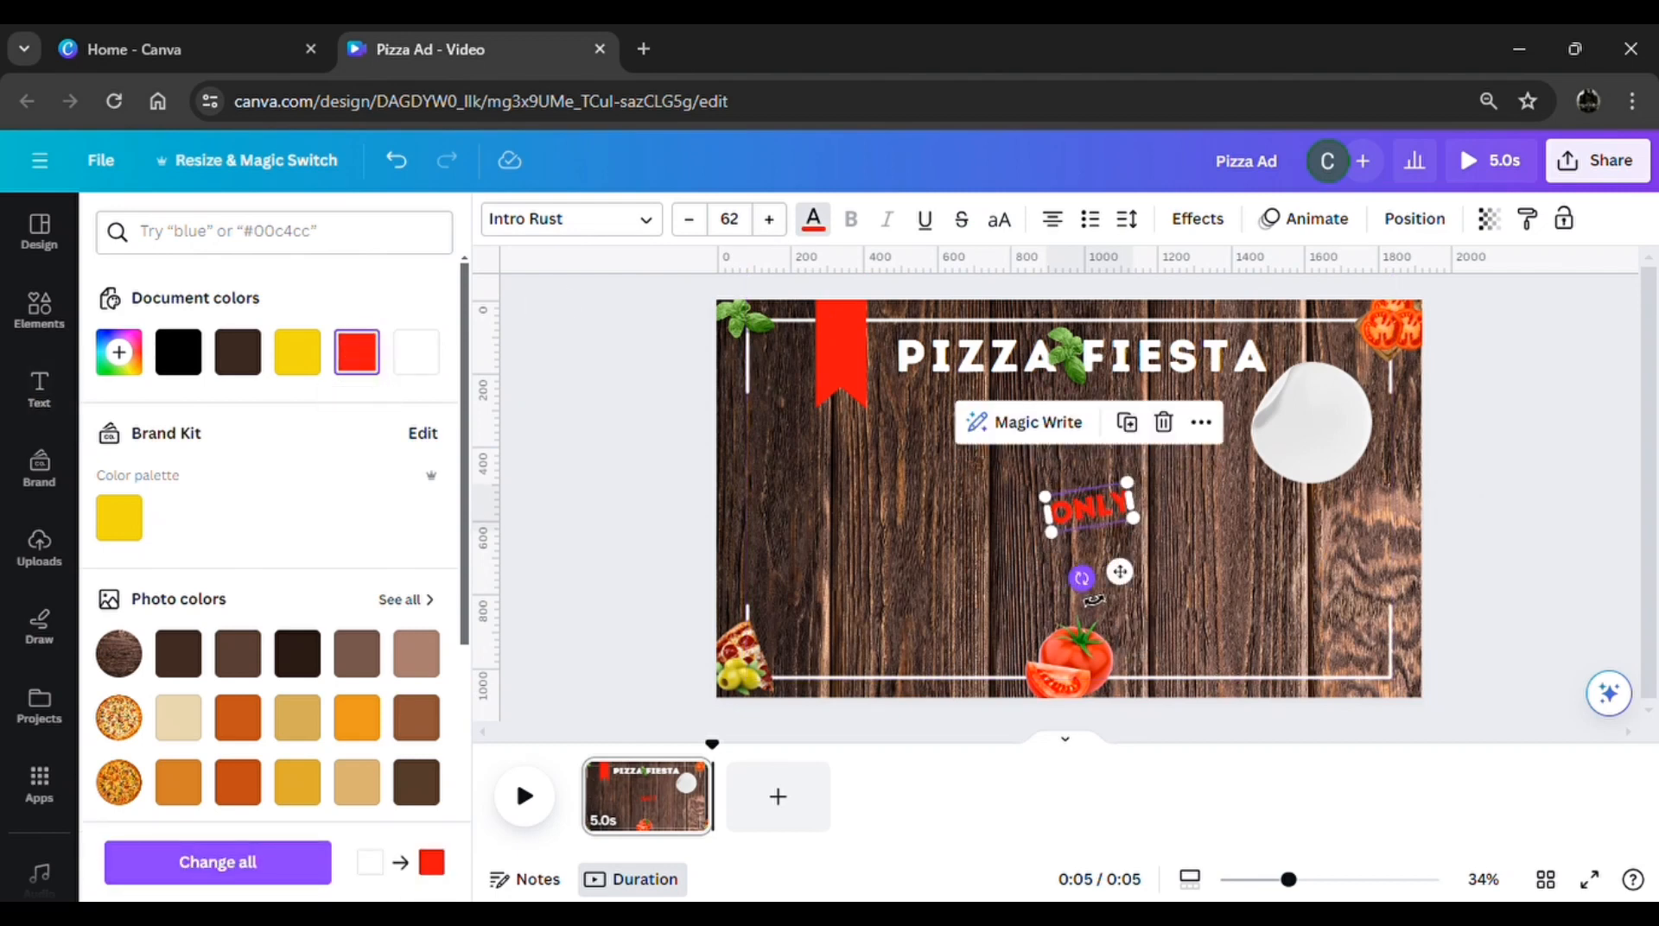
Apply the Lift effect at intensity 100 to the ONLY text and move it onto the round sticker
click(1198, 223)
click(423, 393)
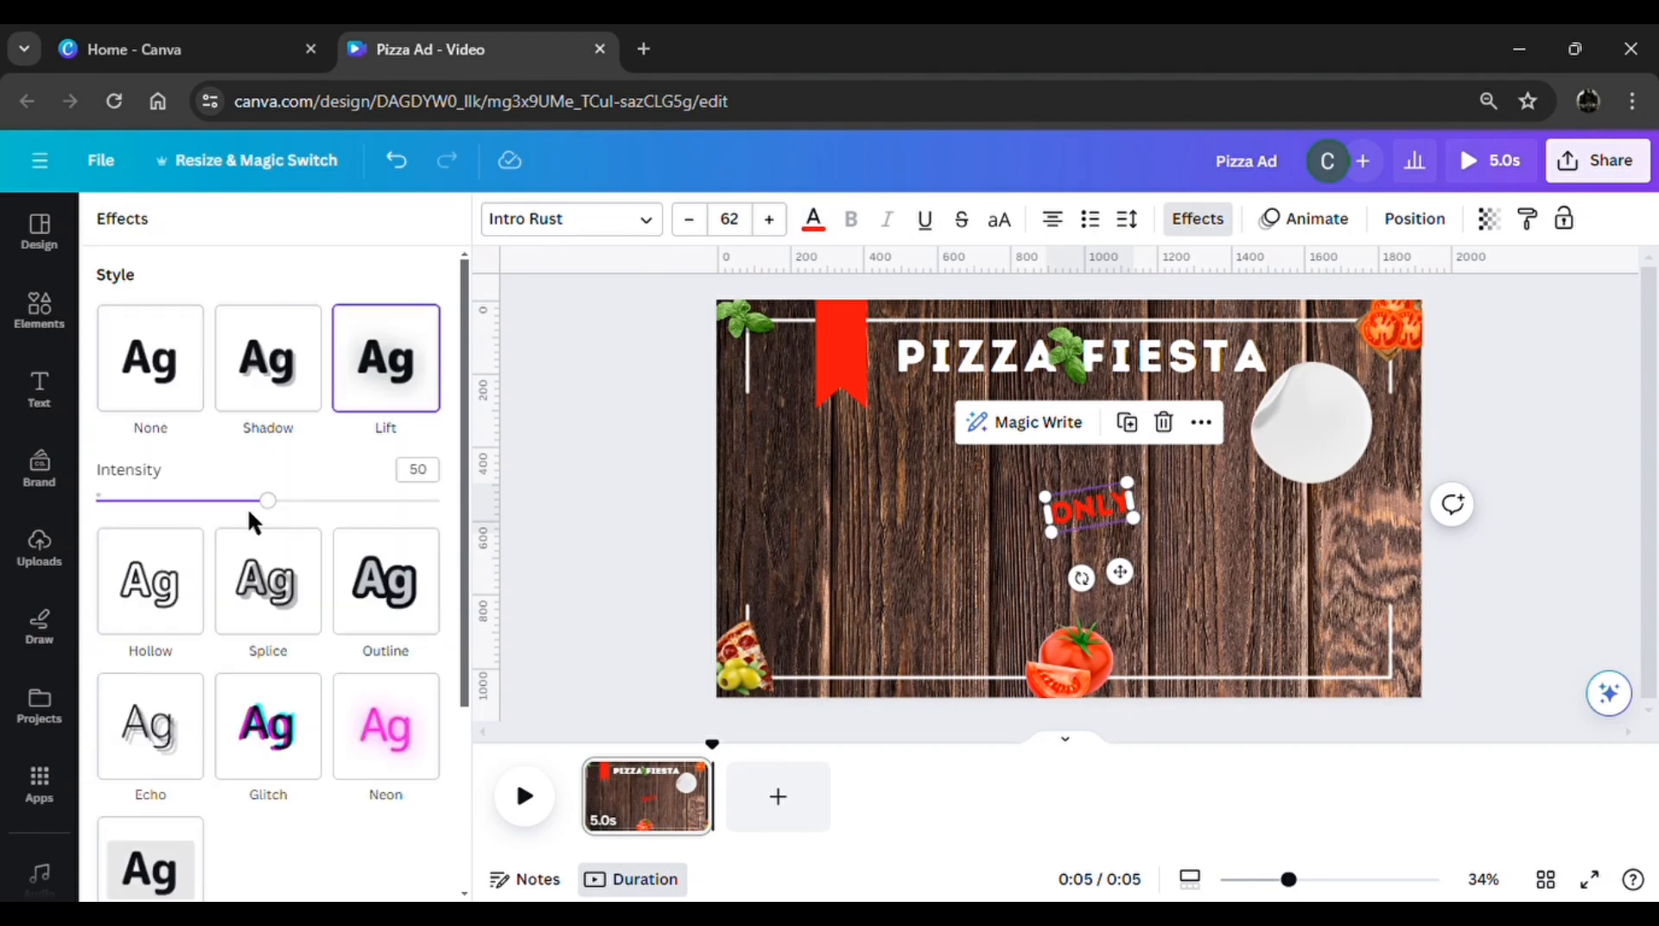
drag(296, 503, 451, 505)
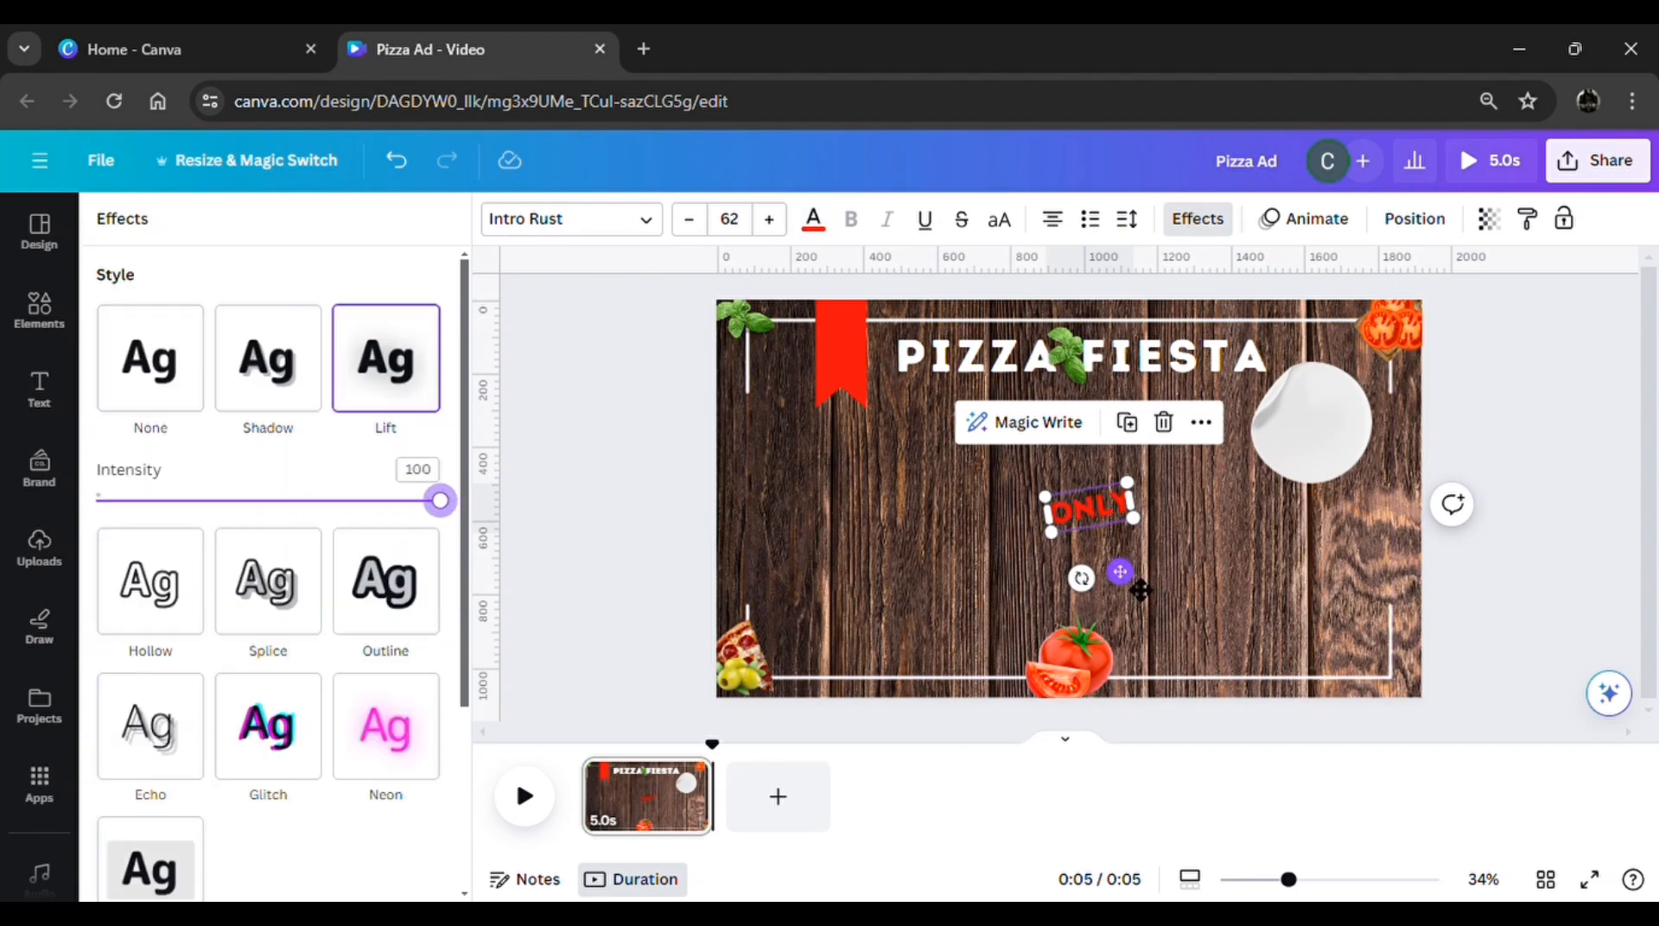
drag(1120, 572, 1357, 523)
Duplicate the ONLY text beneath itself on the sticker, replace the copy's wording with "$9.99" and widen its box to fit one line
click(1354, 328)
double_click(1336, 465)
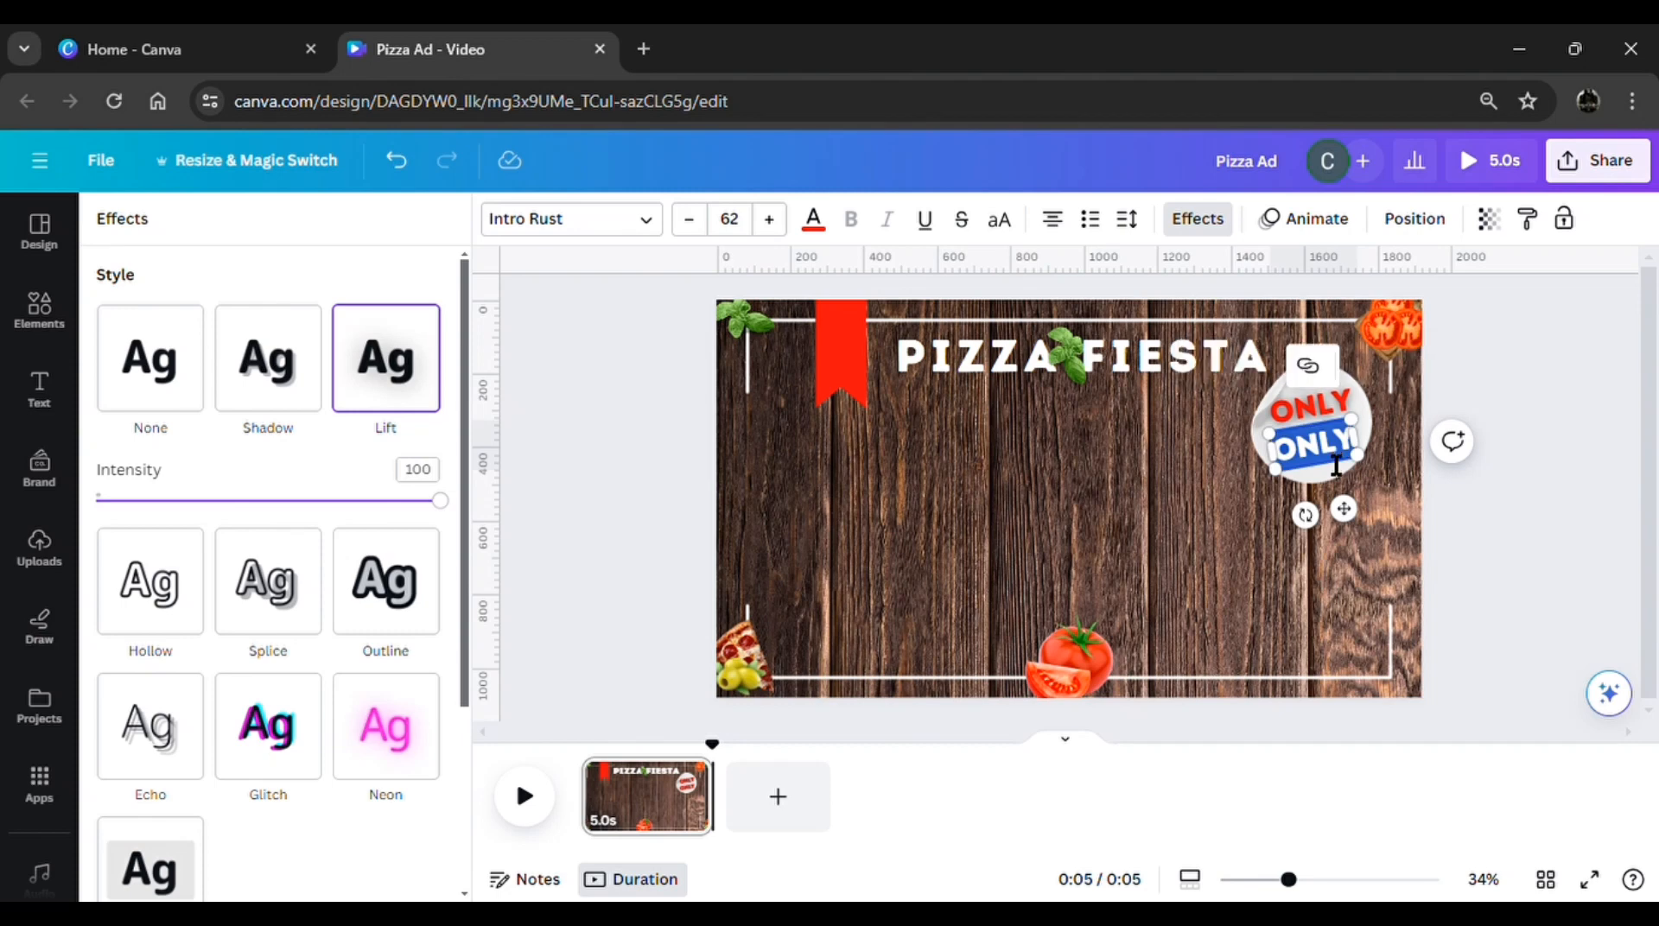
text($)
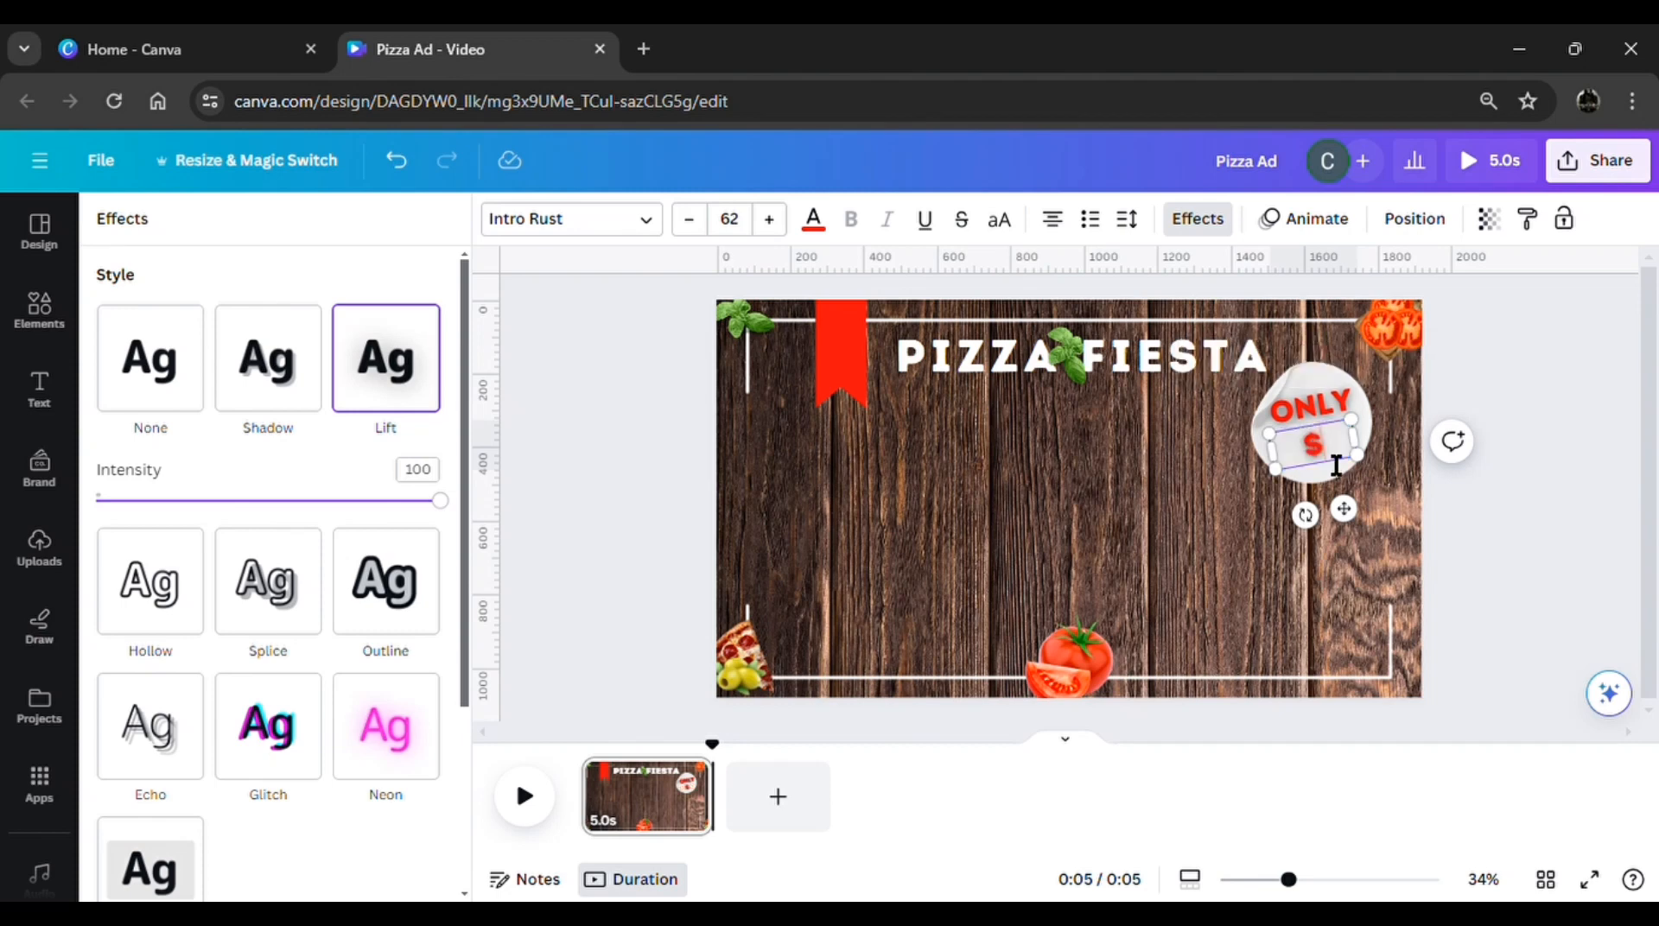
text(9.9)
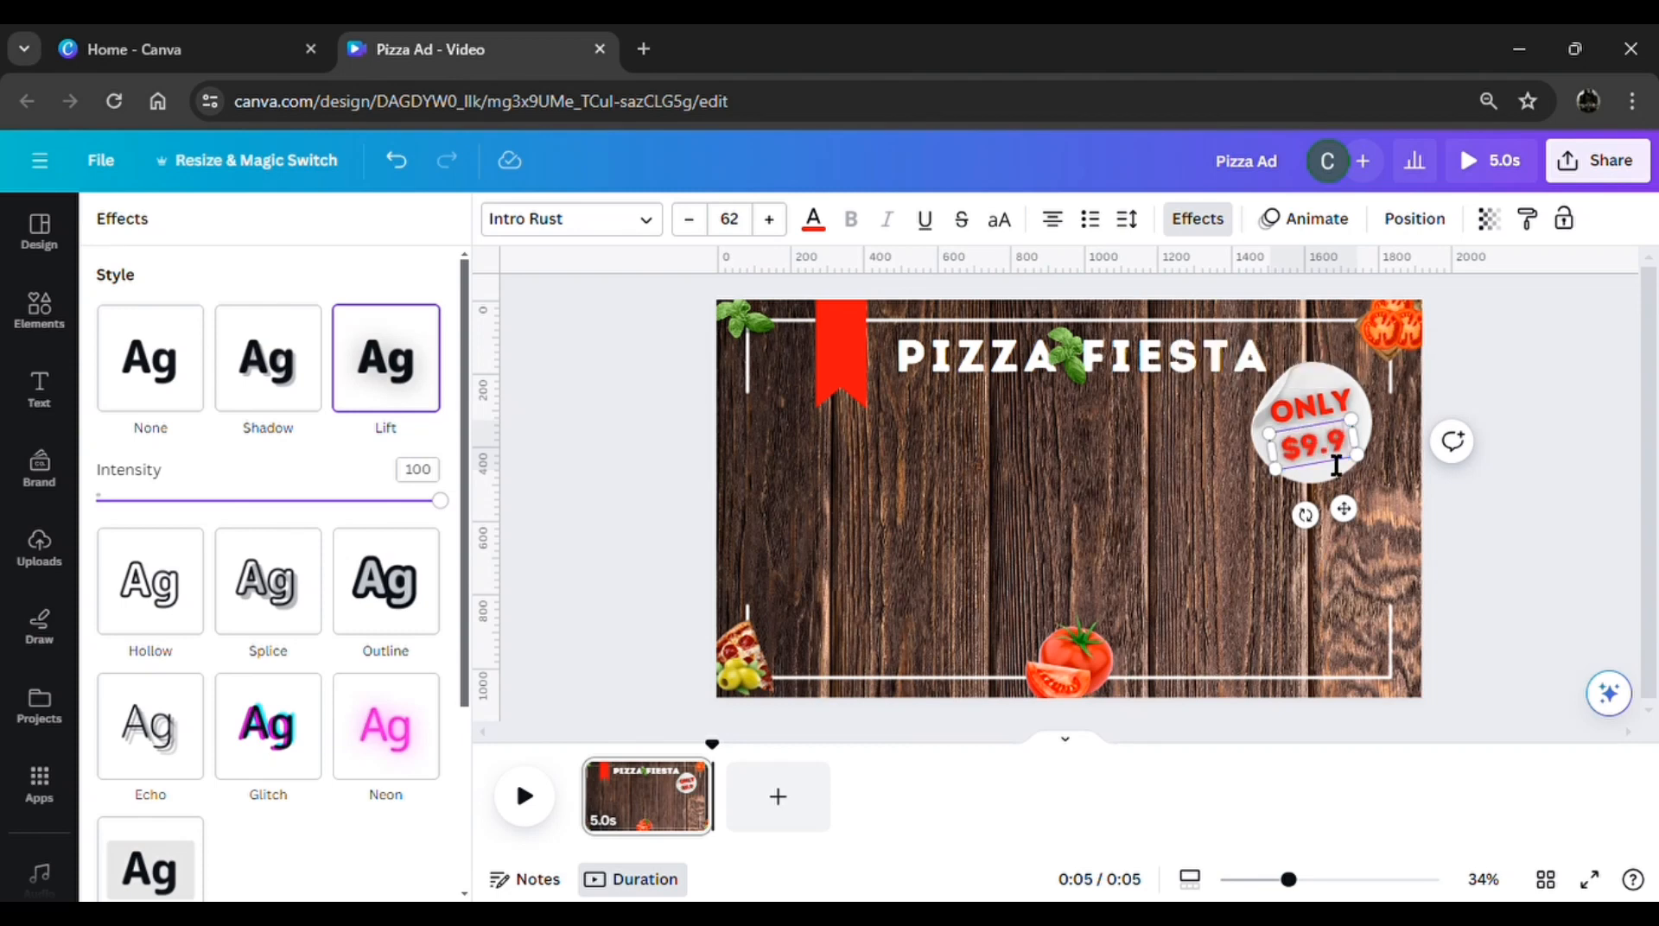
text(9)
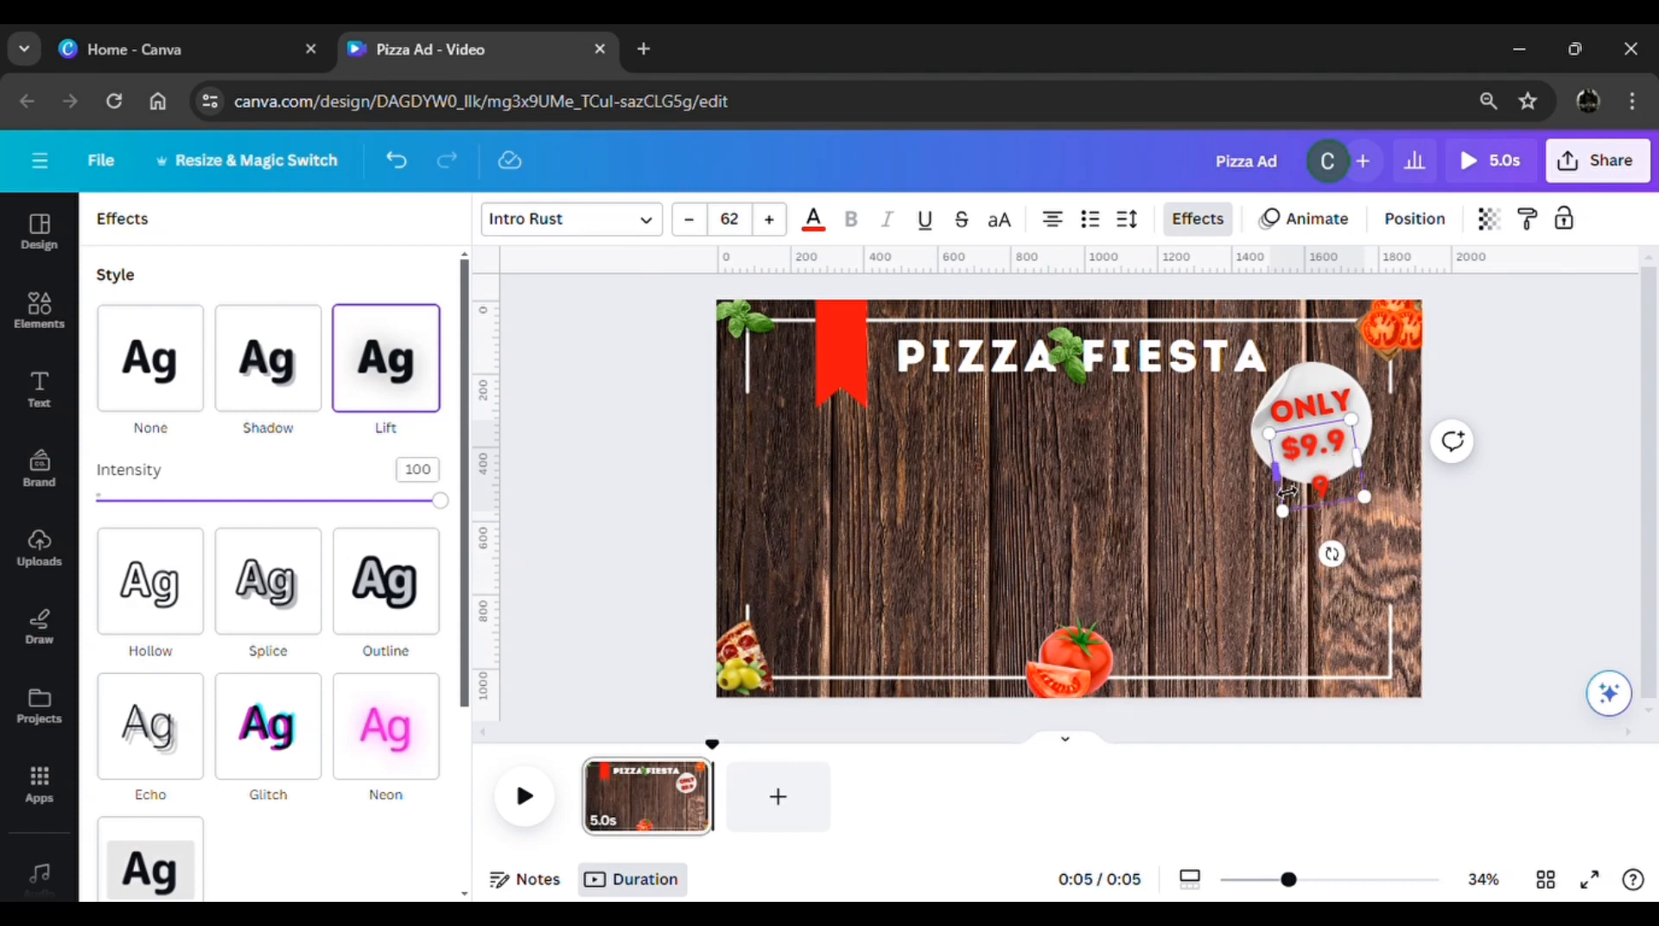
drag(1287, 492, 1365, 525)
click(1461, 530)
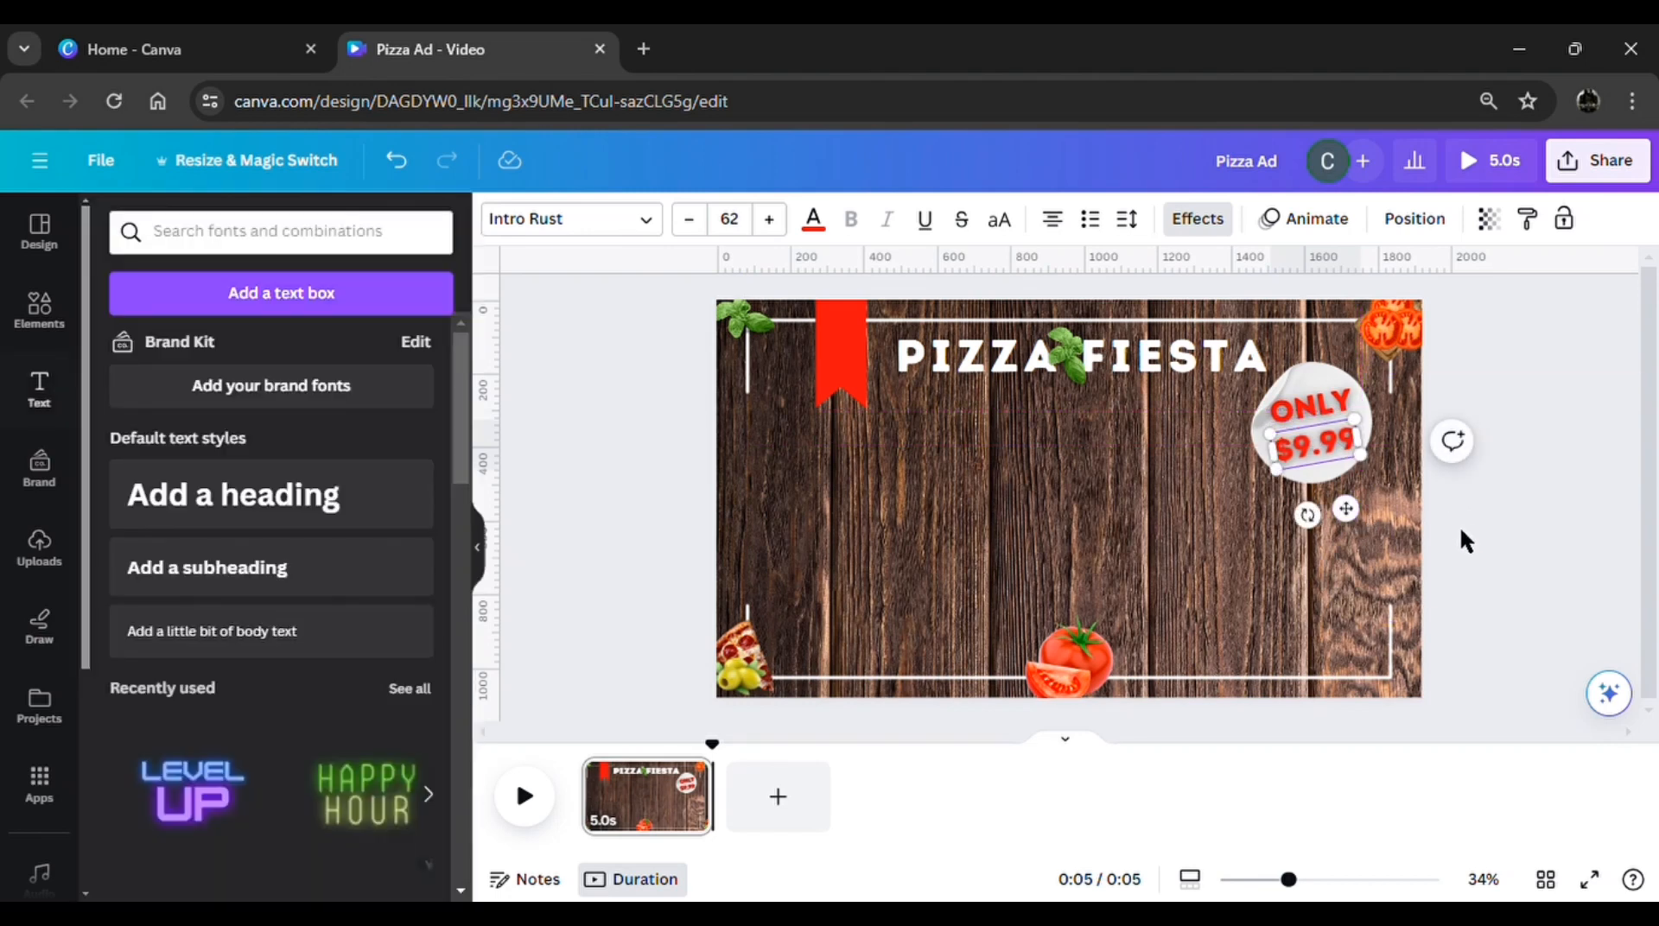
Colour the $9.99 price text black
click(1332, 450)
click(813, 222)
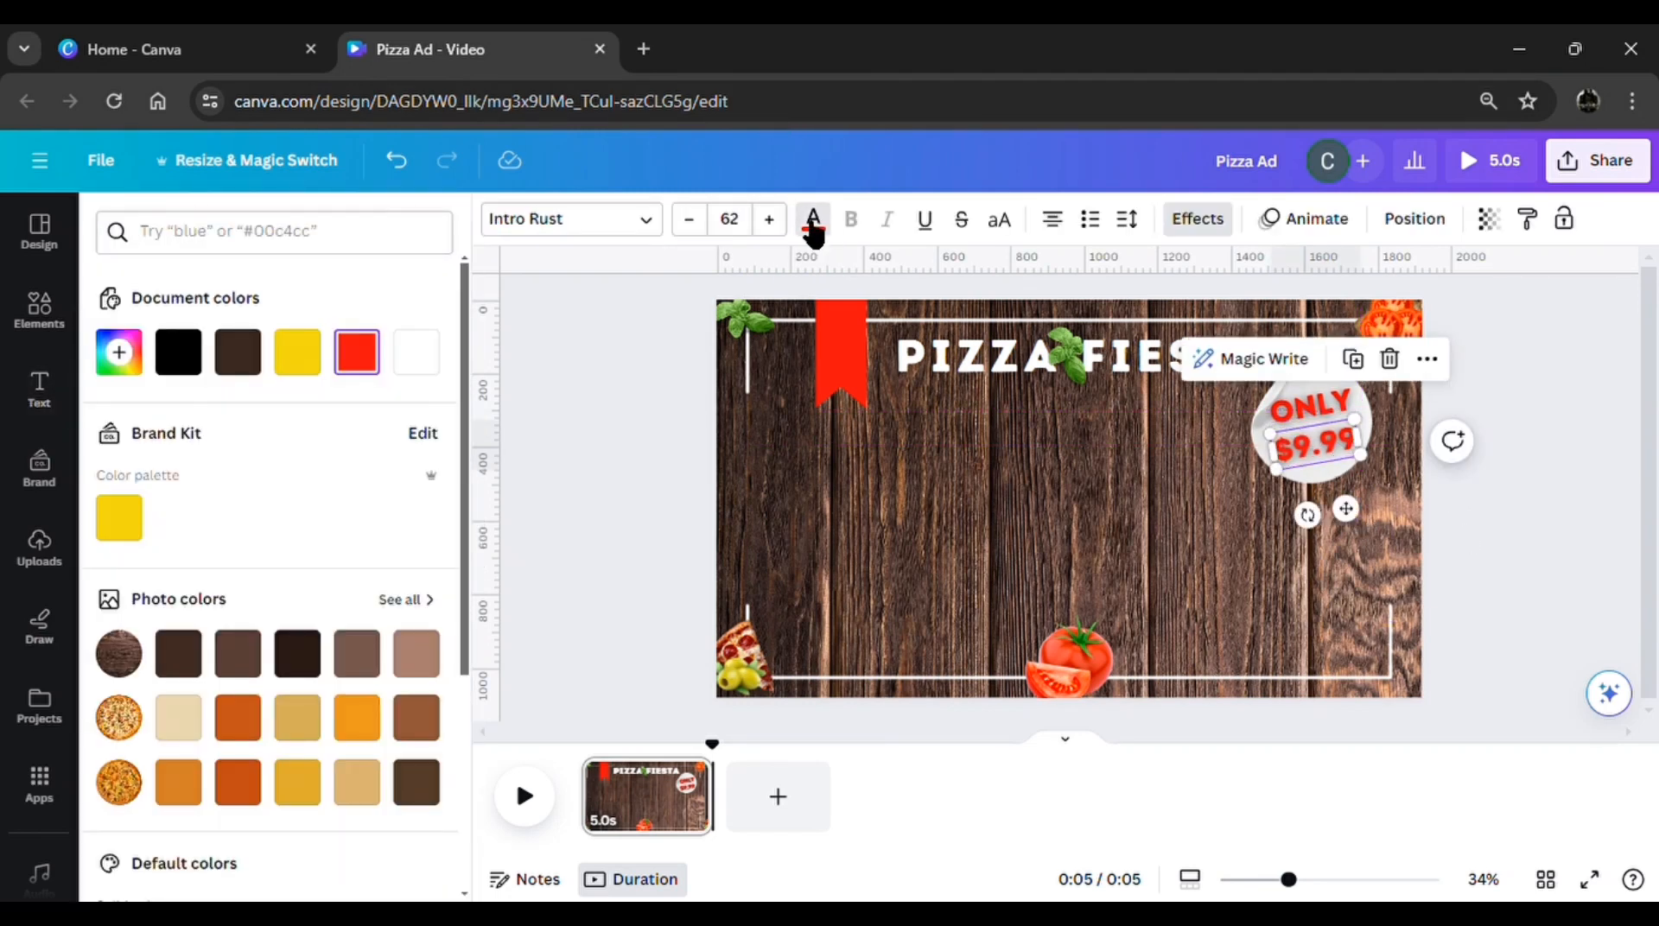
click(184, 362)
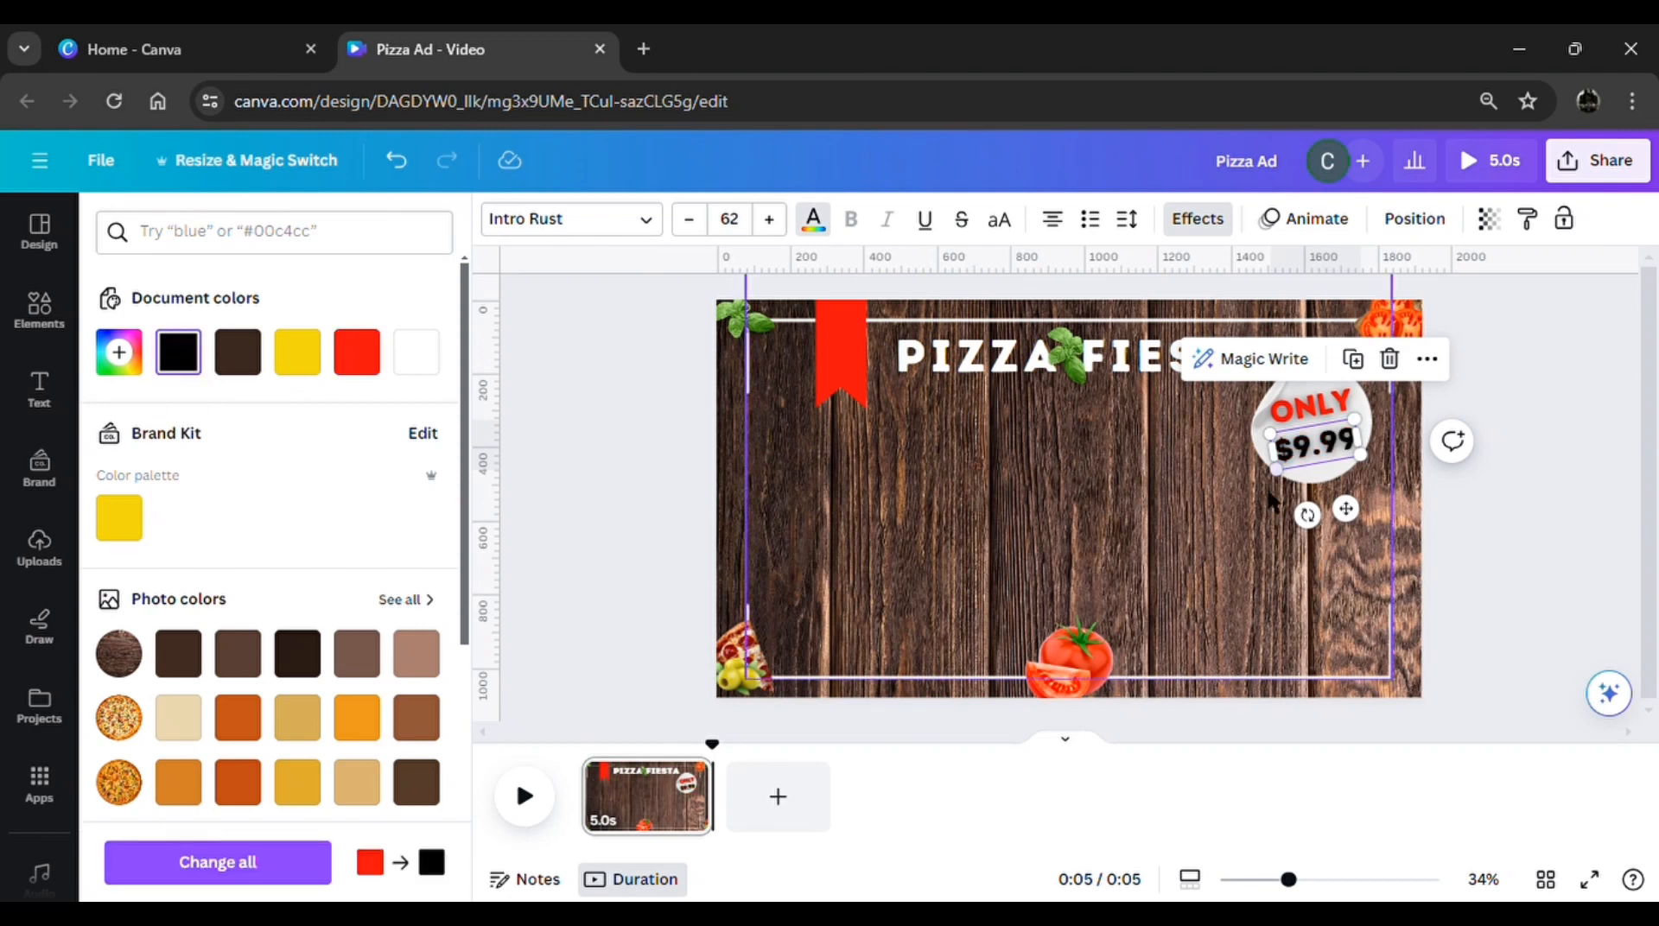
Nudge the ONLY text slightly so it lines up above the $9.99 price on the round sticker
click(1543, 523)
drag(1319, 411, 1339, 422)
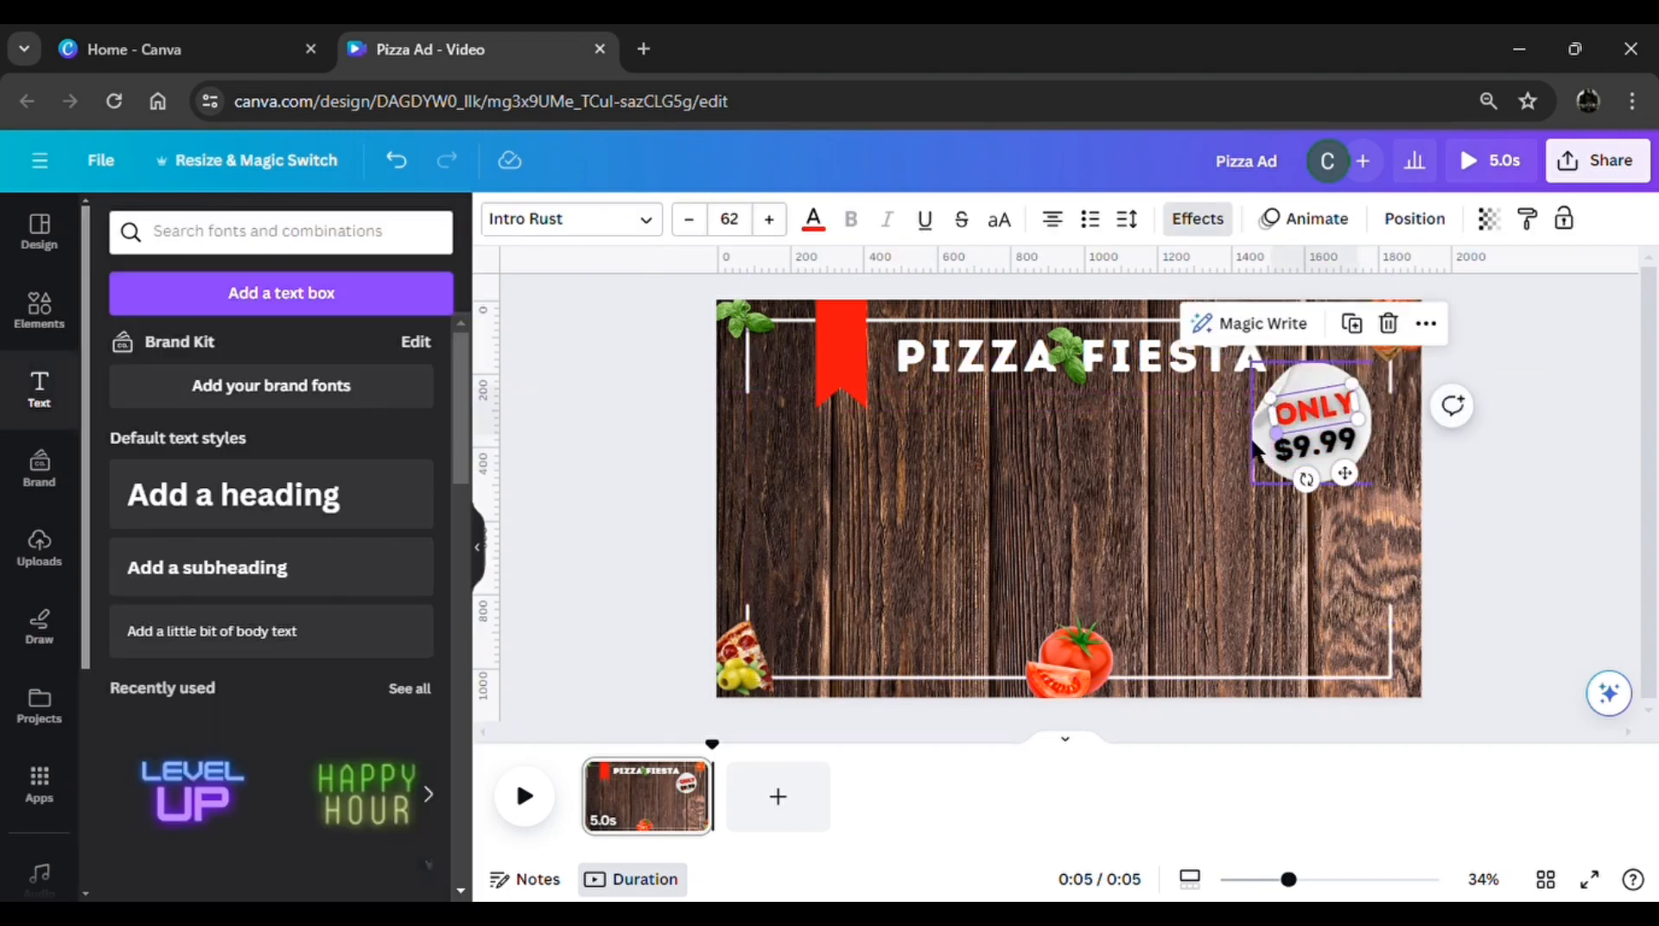
click(1278, 453)
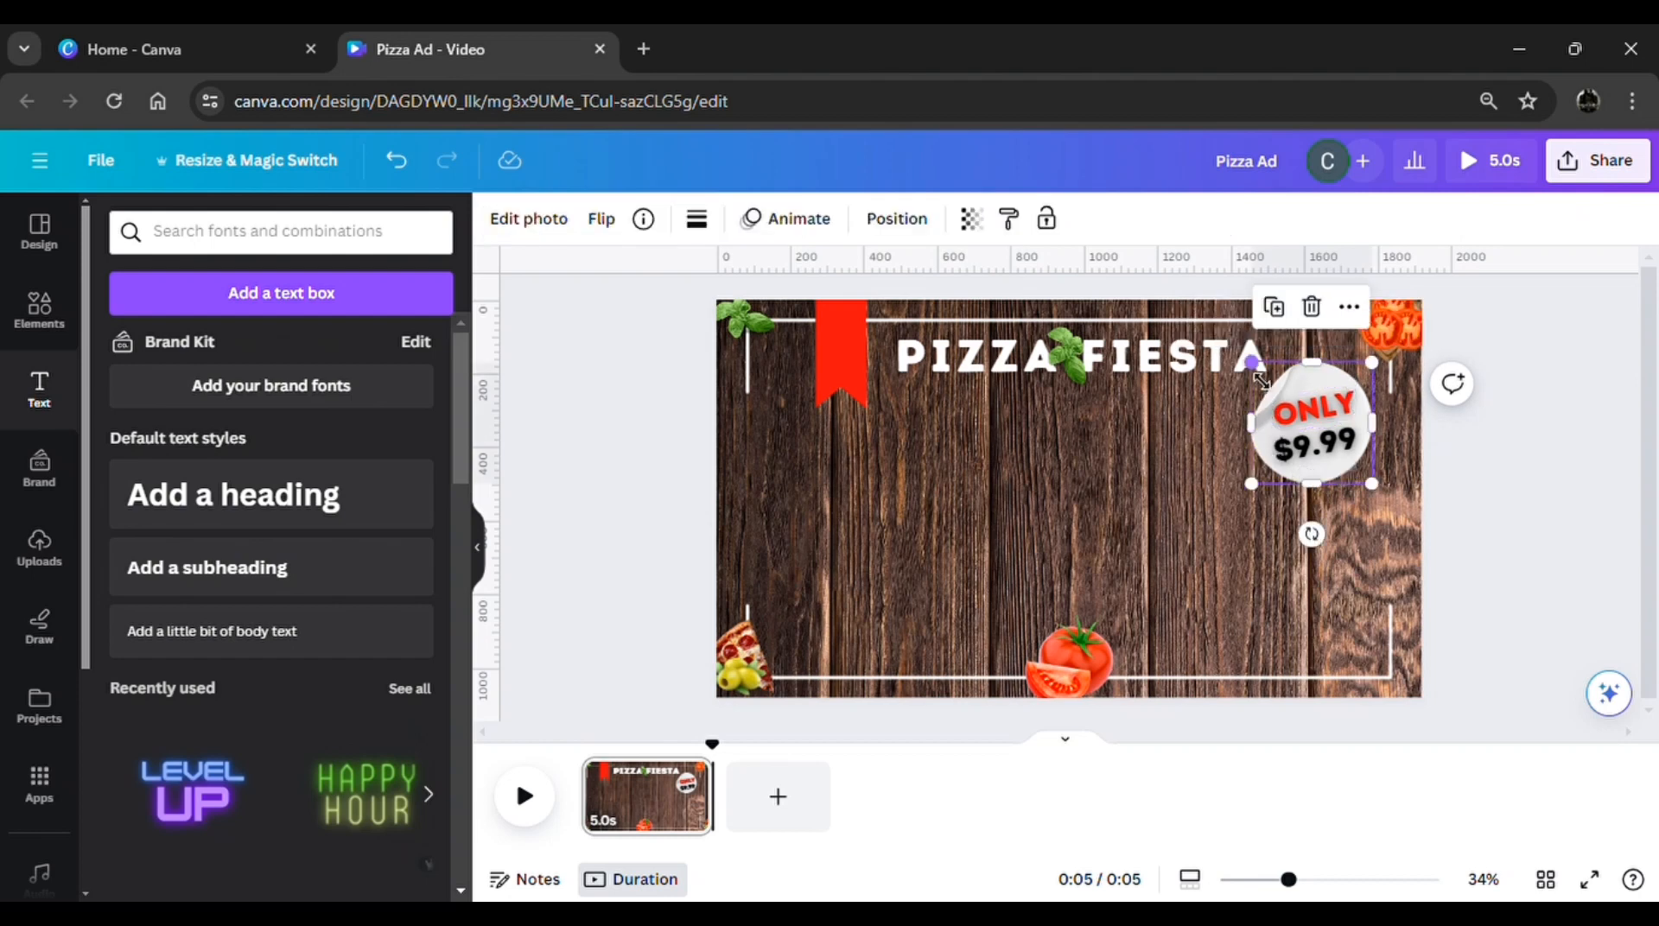
drag(1261, 380, 1258, 386)
click(1461, 522)
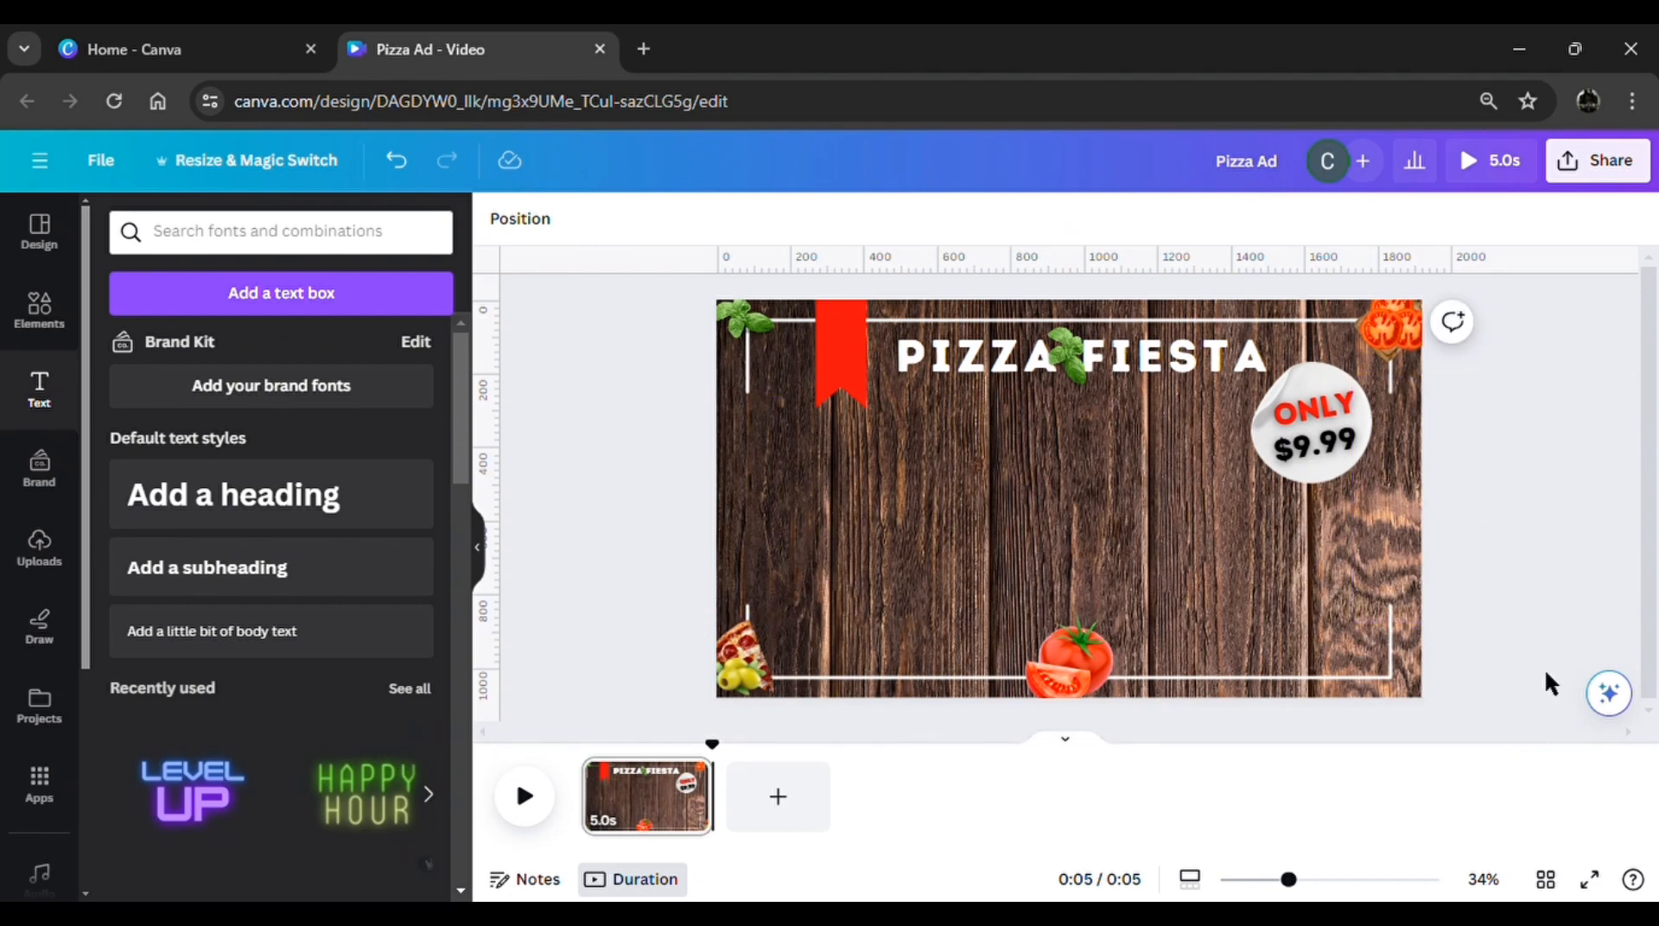
Bring the basil-topped pizza group from off the page to the centre beneath the title, and duplicate page 1
click(526, 232)
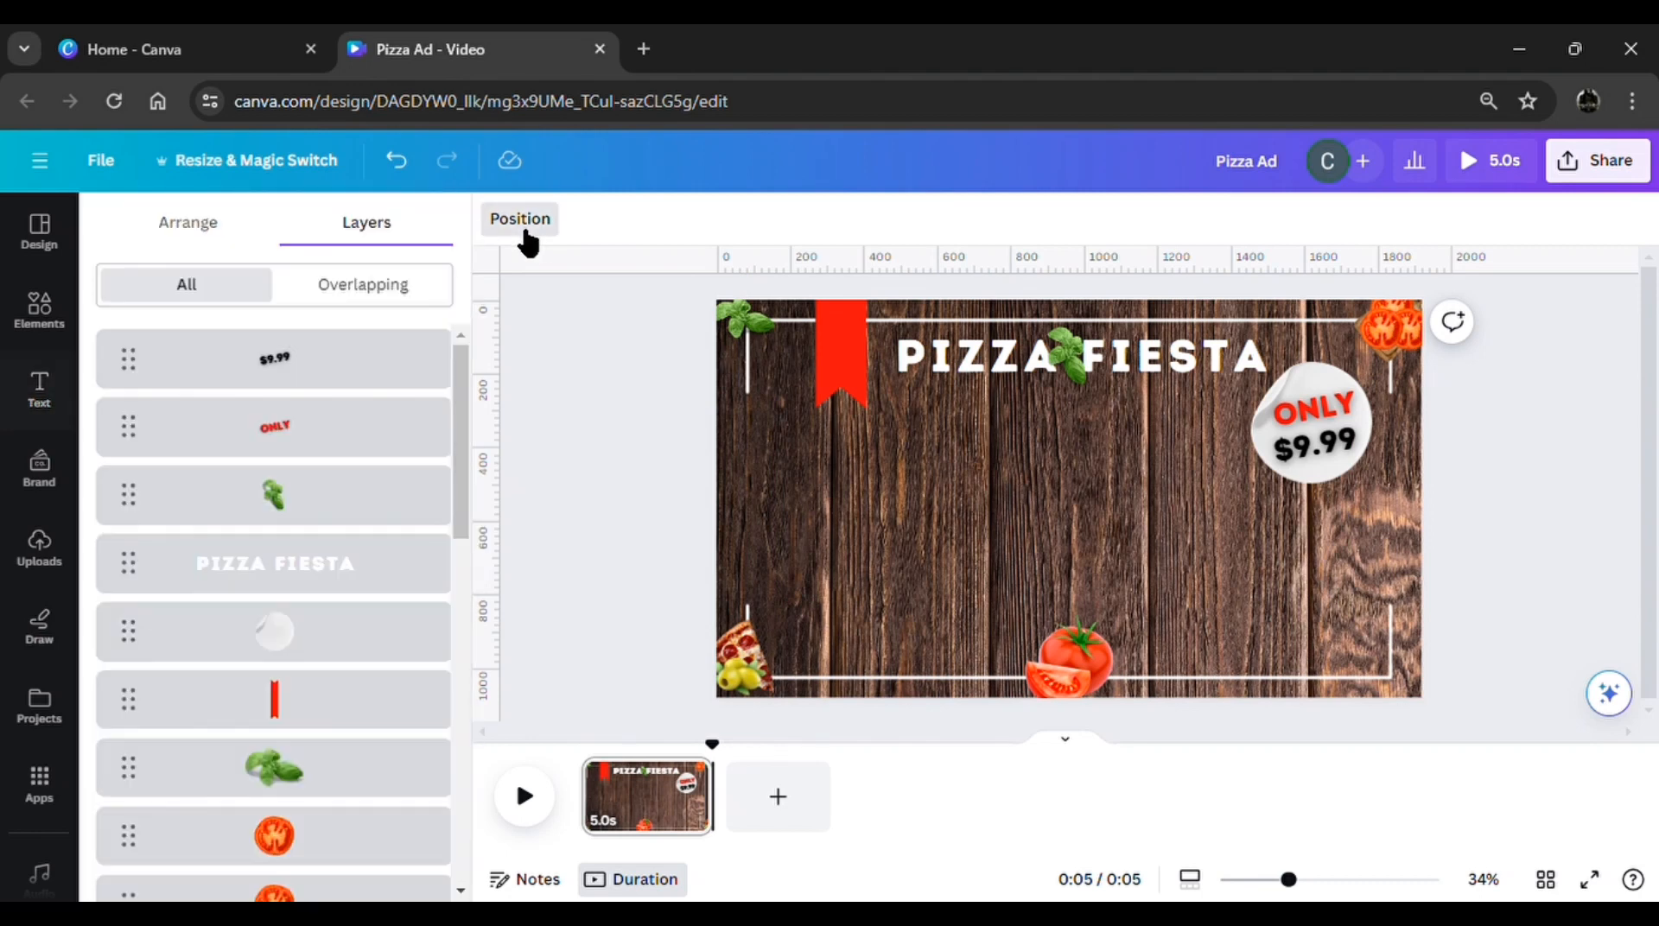
scroll(304, 704, down, 9)
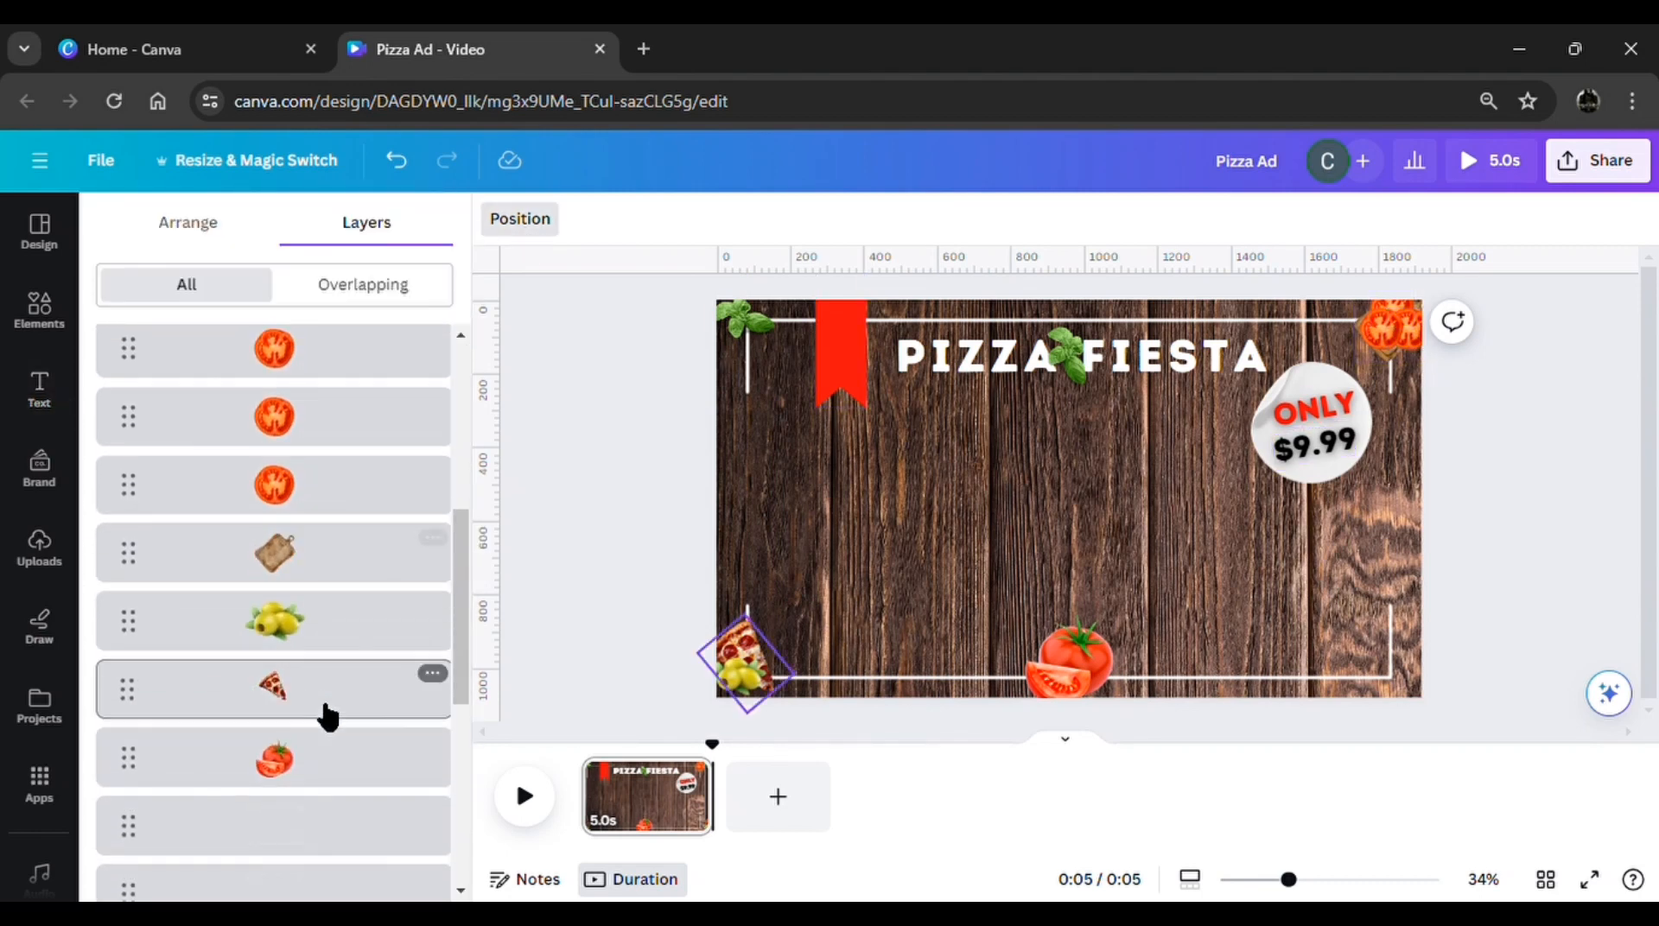
scroll(322, 704, down, 2)
scroll(328, 682, down, 2)
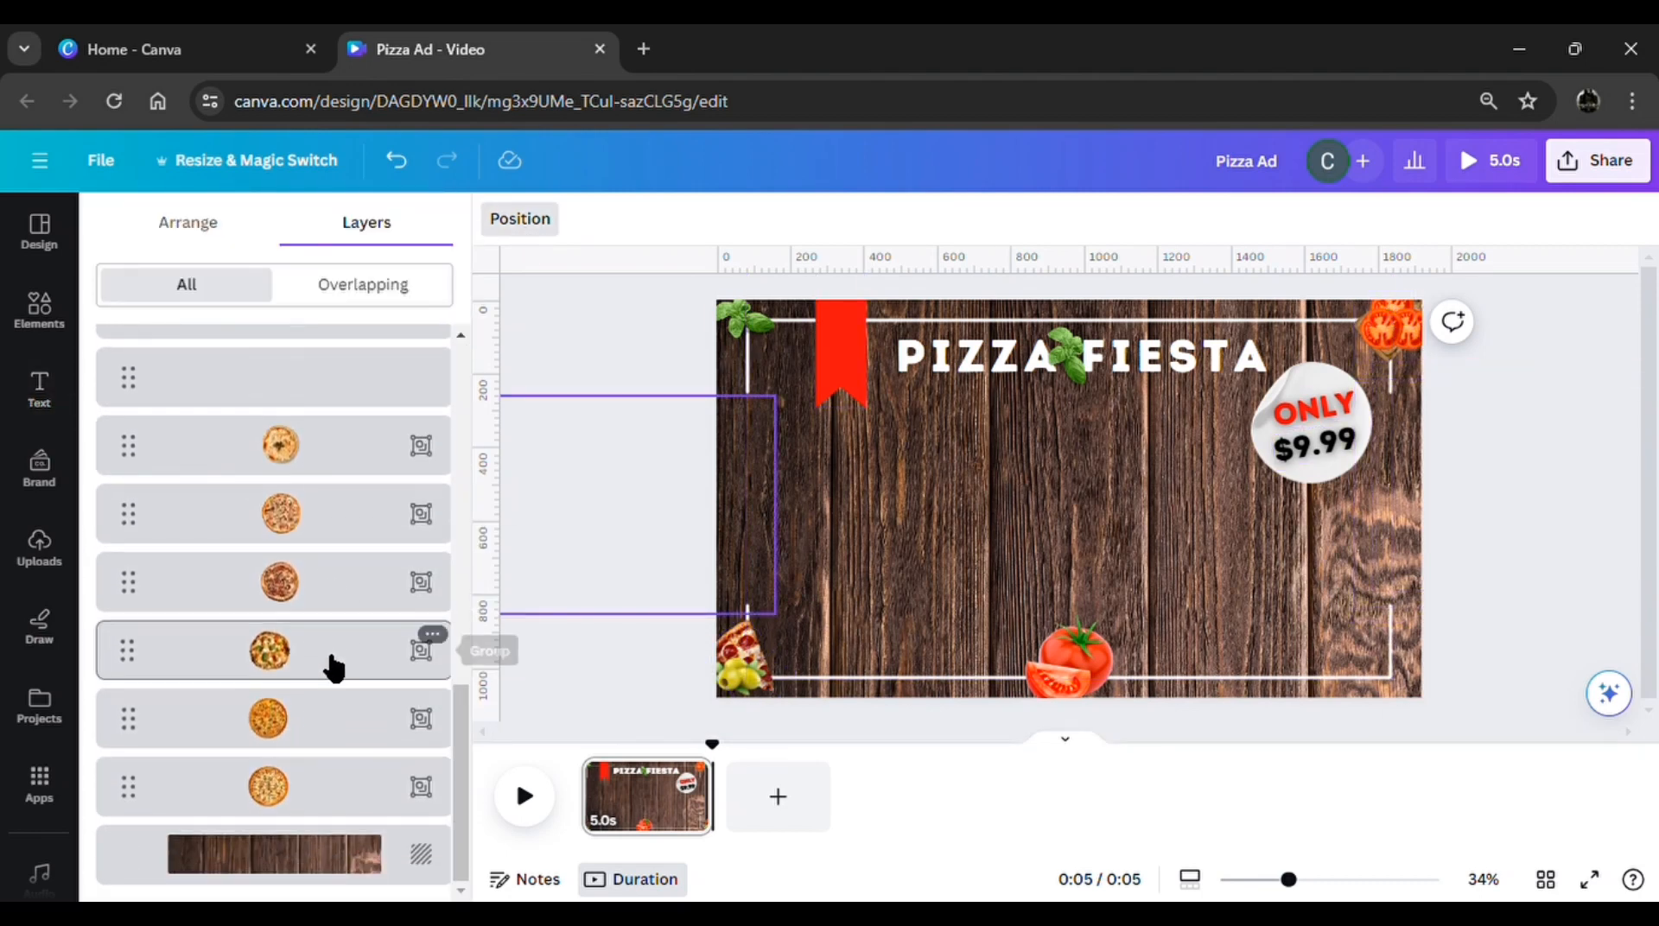
click(335, 668)
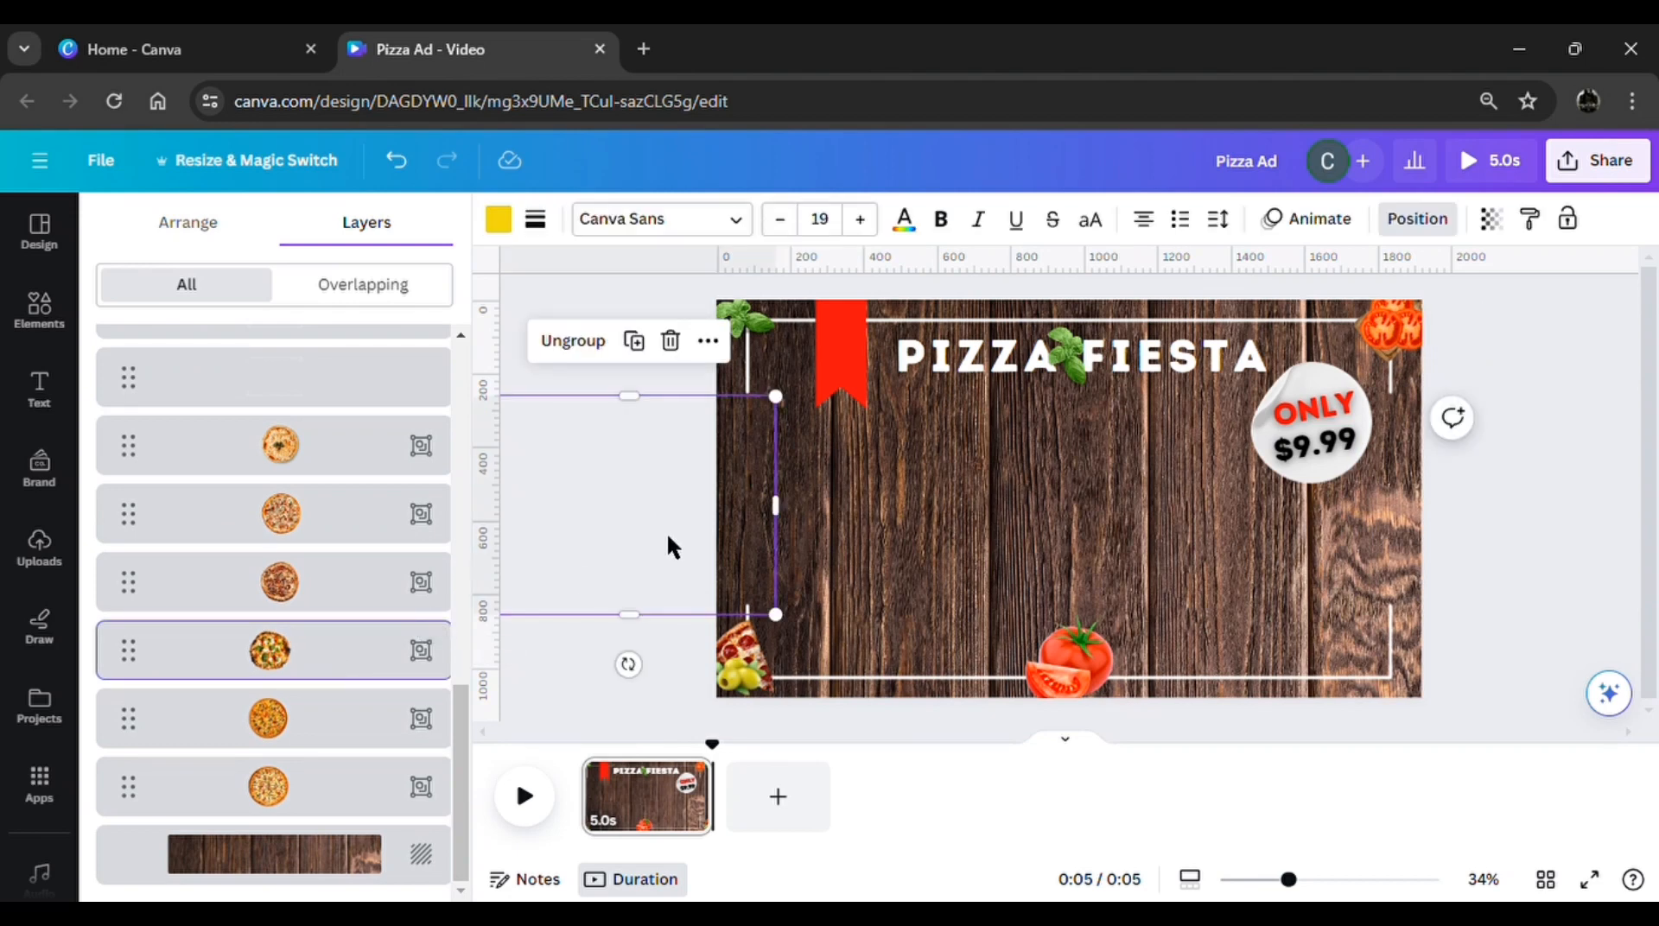
drag(666, 543, 1101, 512)
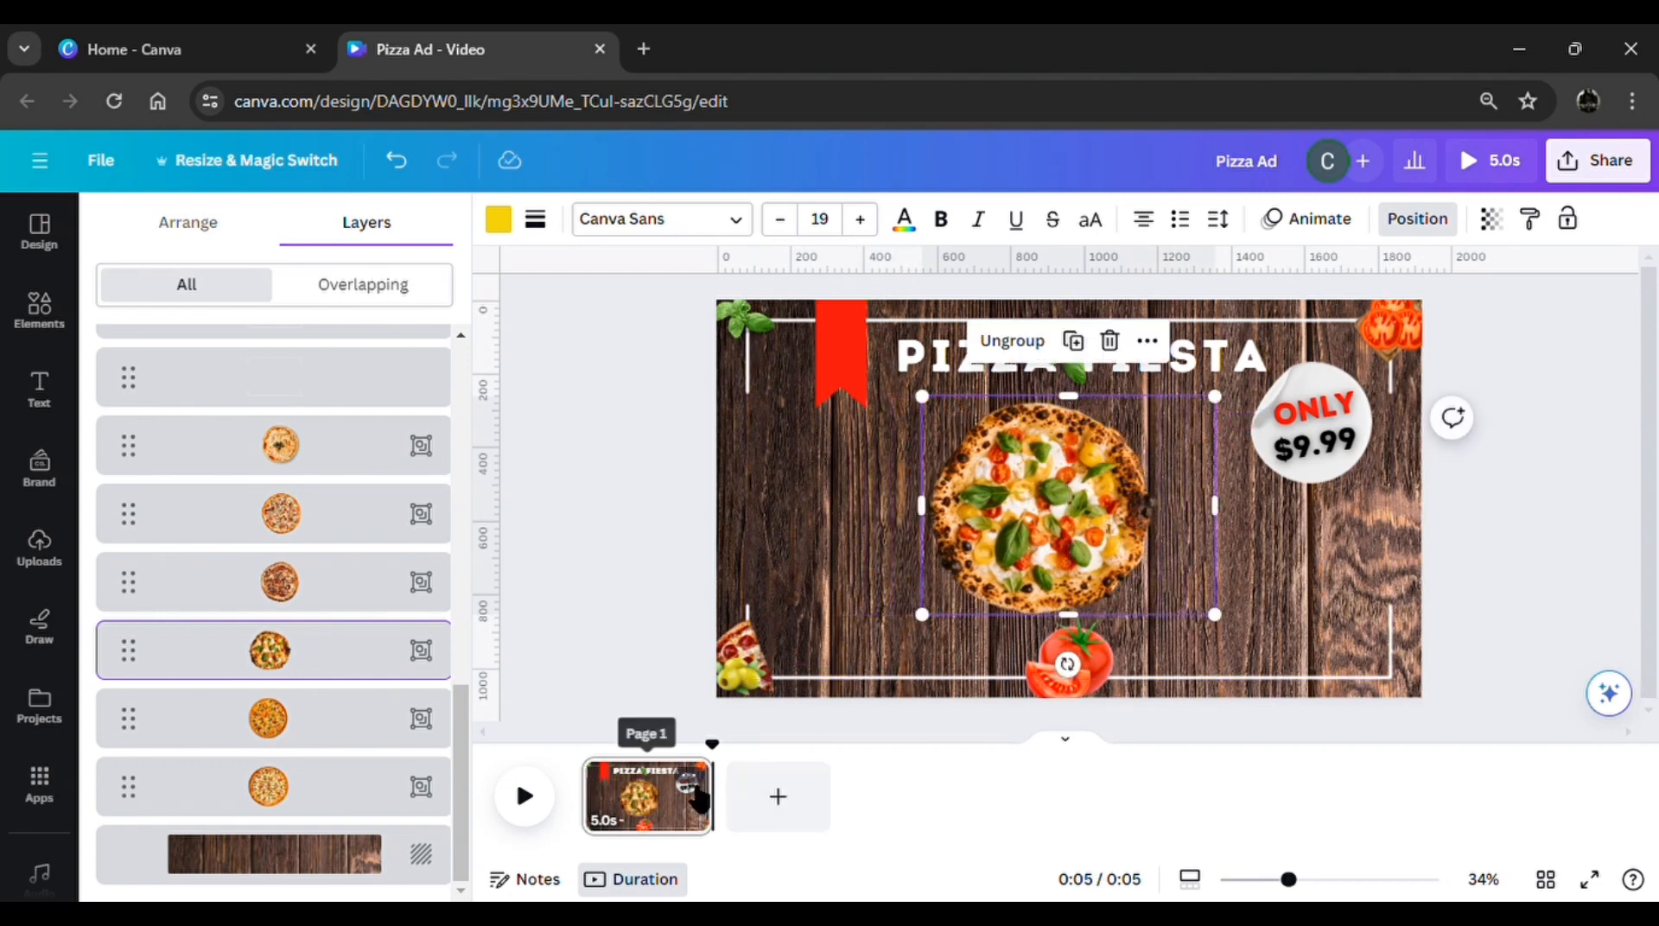
click(694, 781)
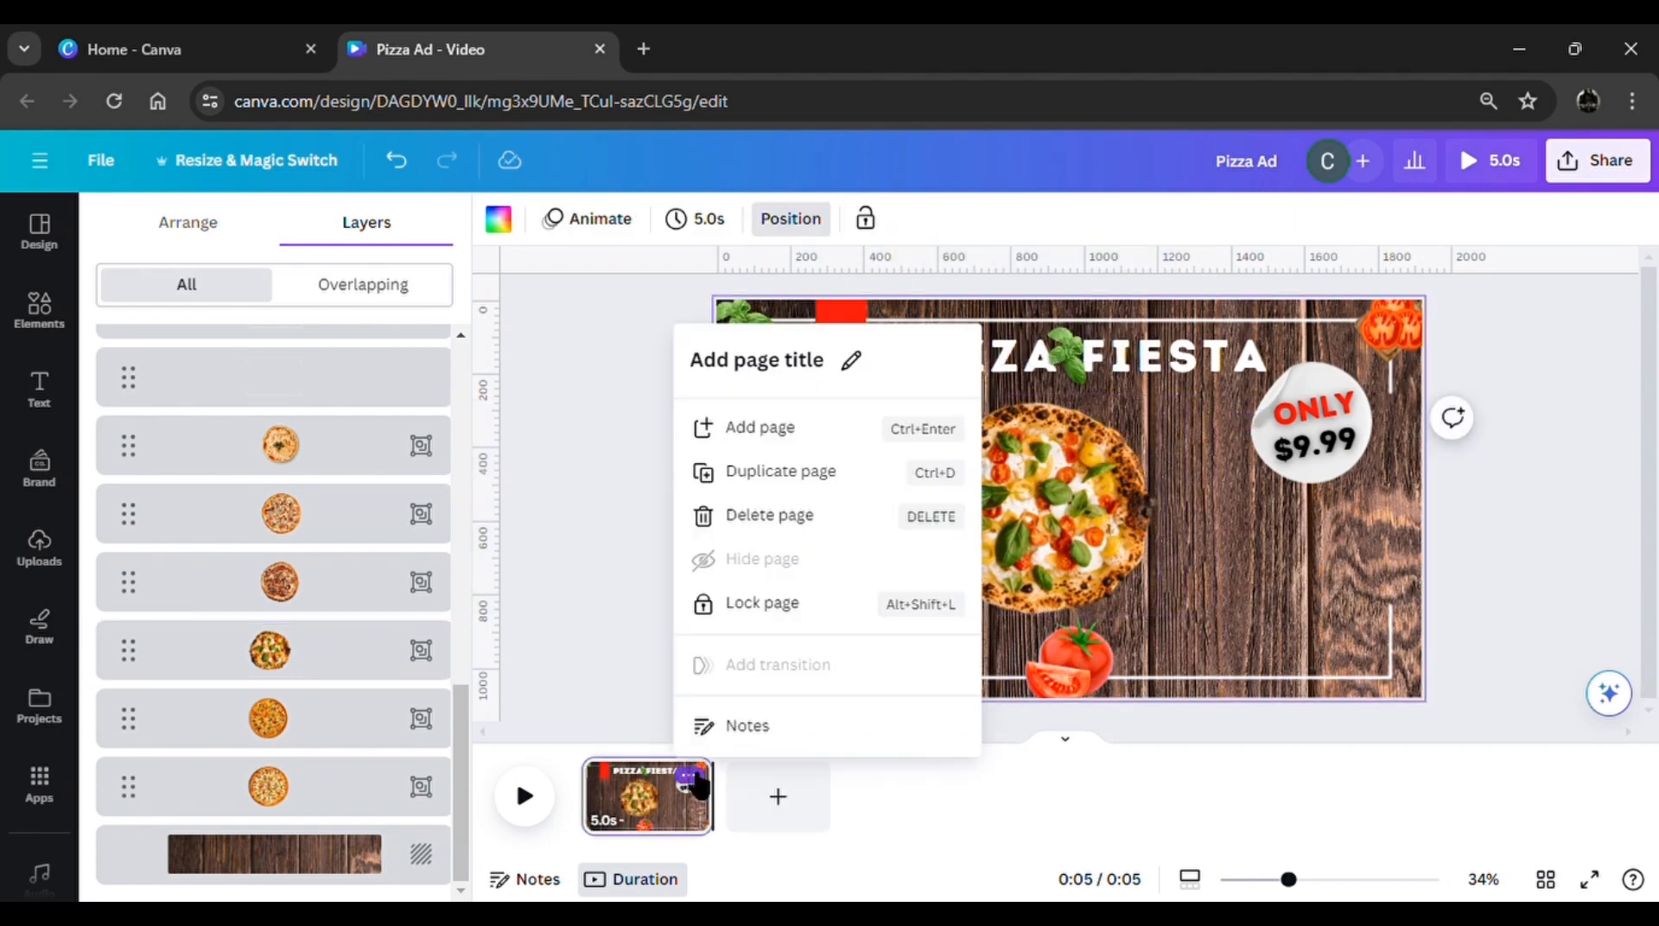
click(821, 482)
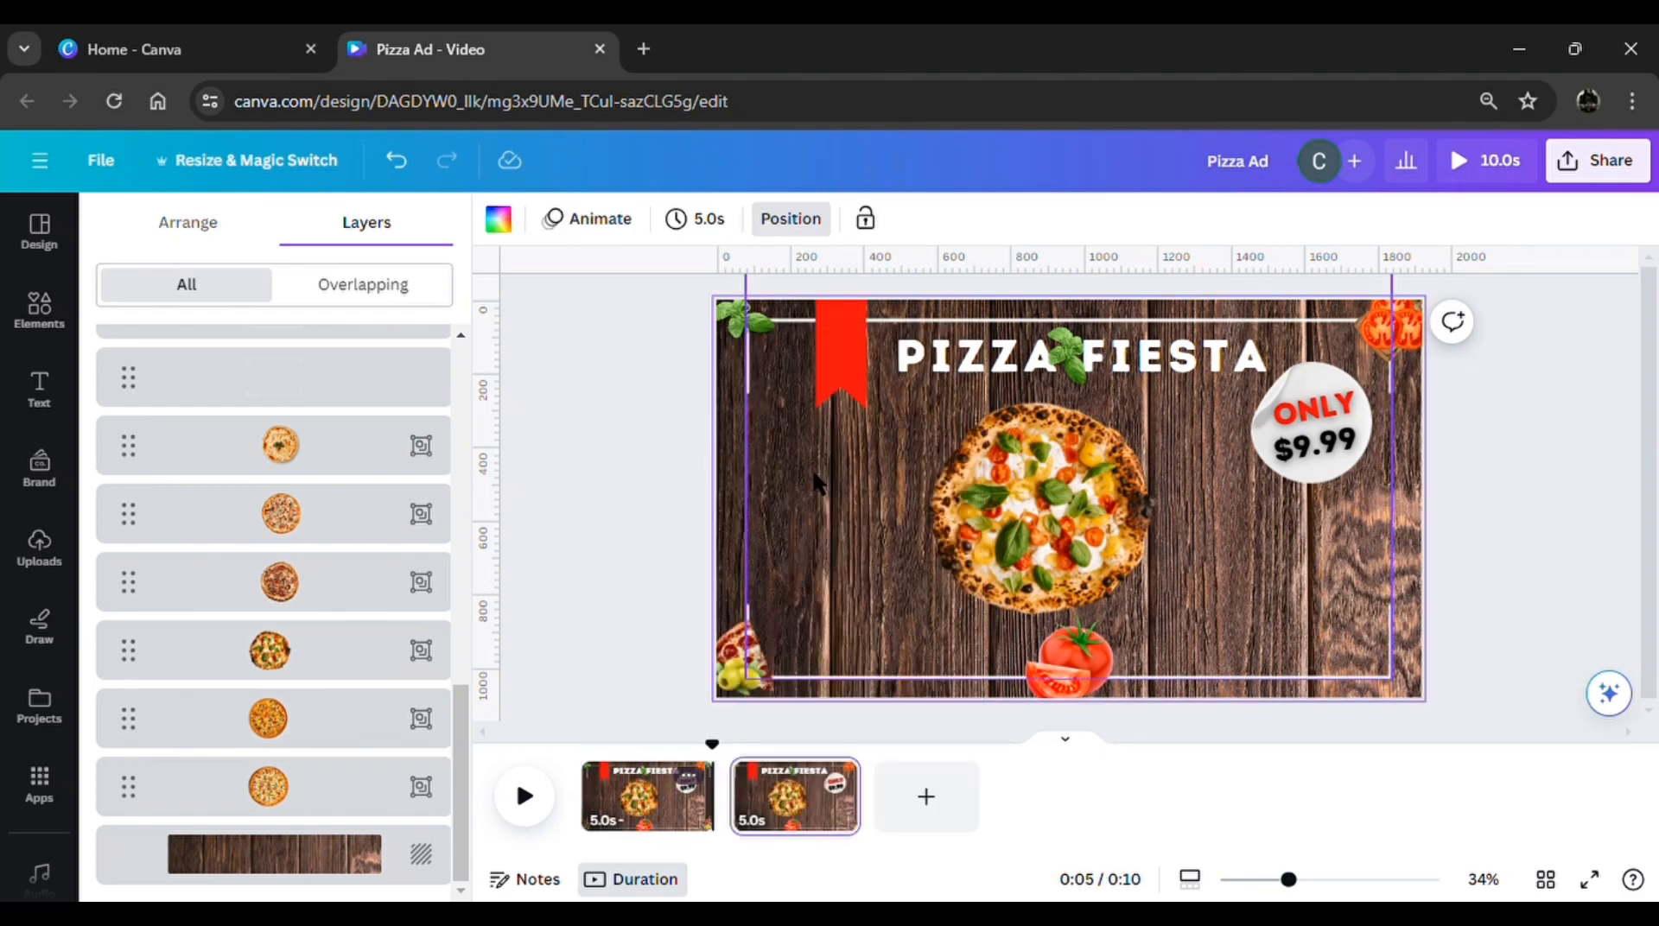
On page 2, shrink the basil-topped pizza to a thumbnail and place it on the lower frame line beside the olives
click(957, 560)
scroll(333, 756, down, 3)
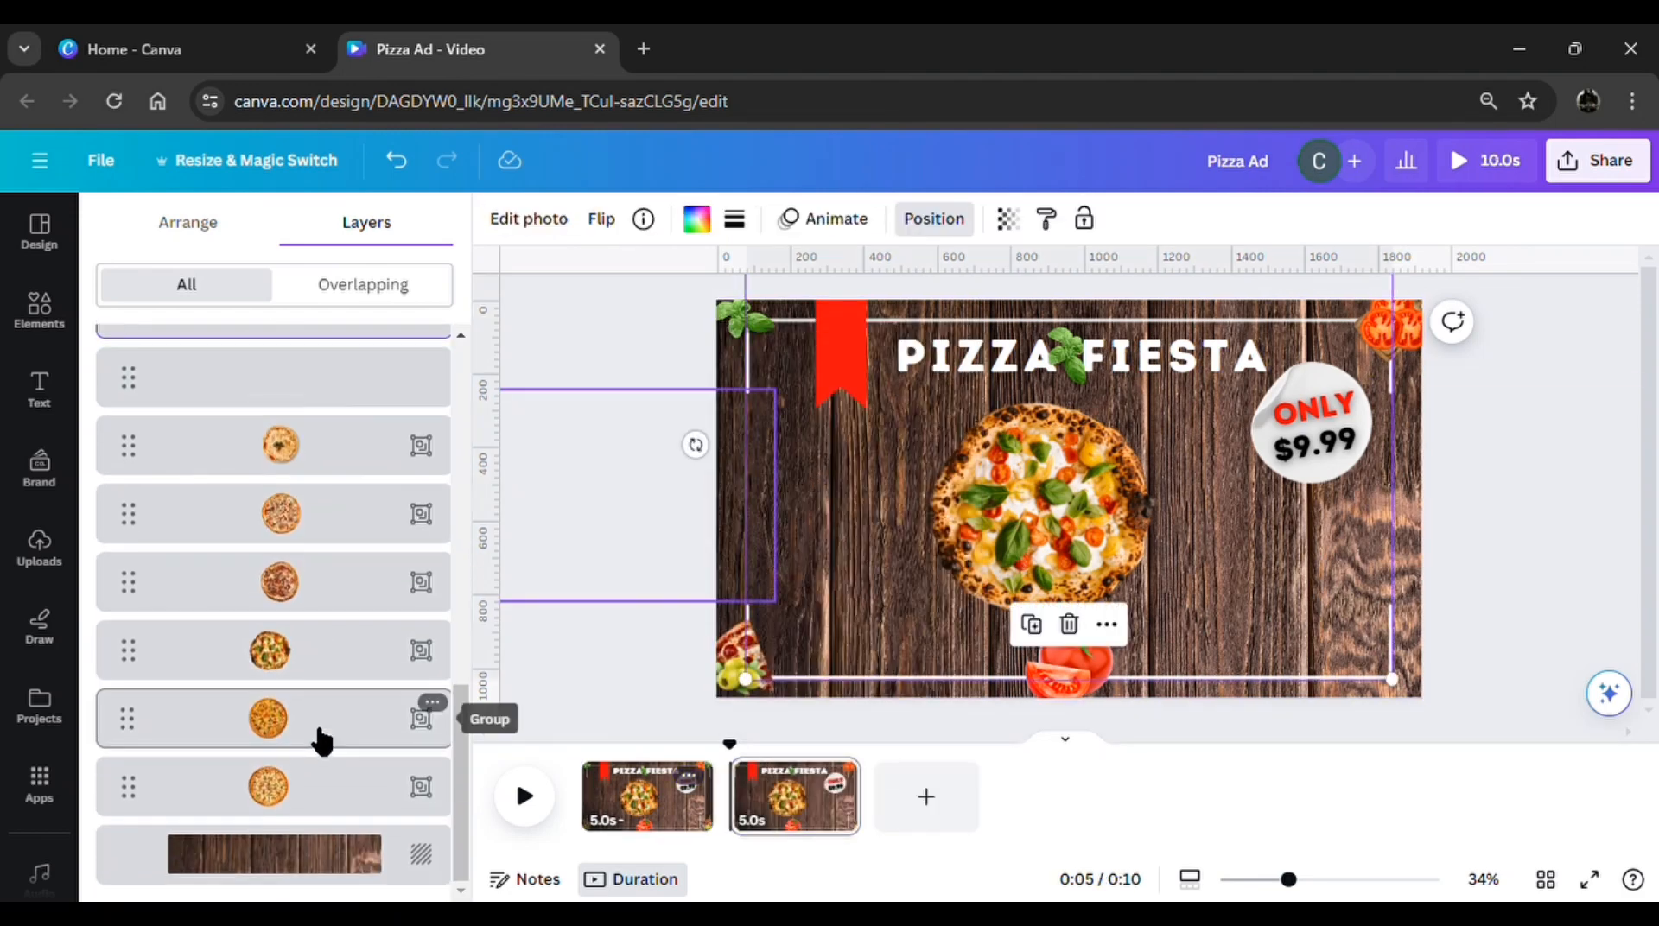
click(341, 662)
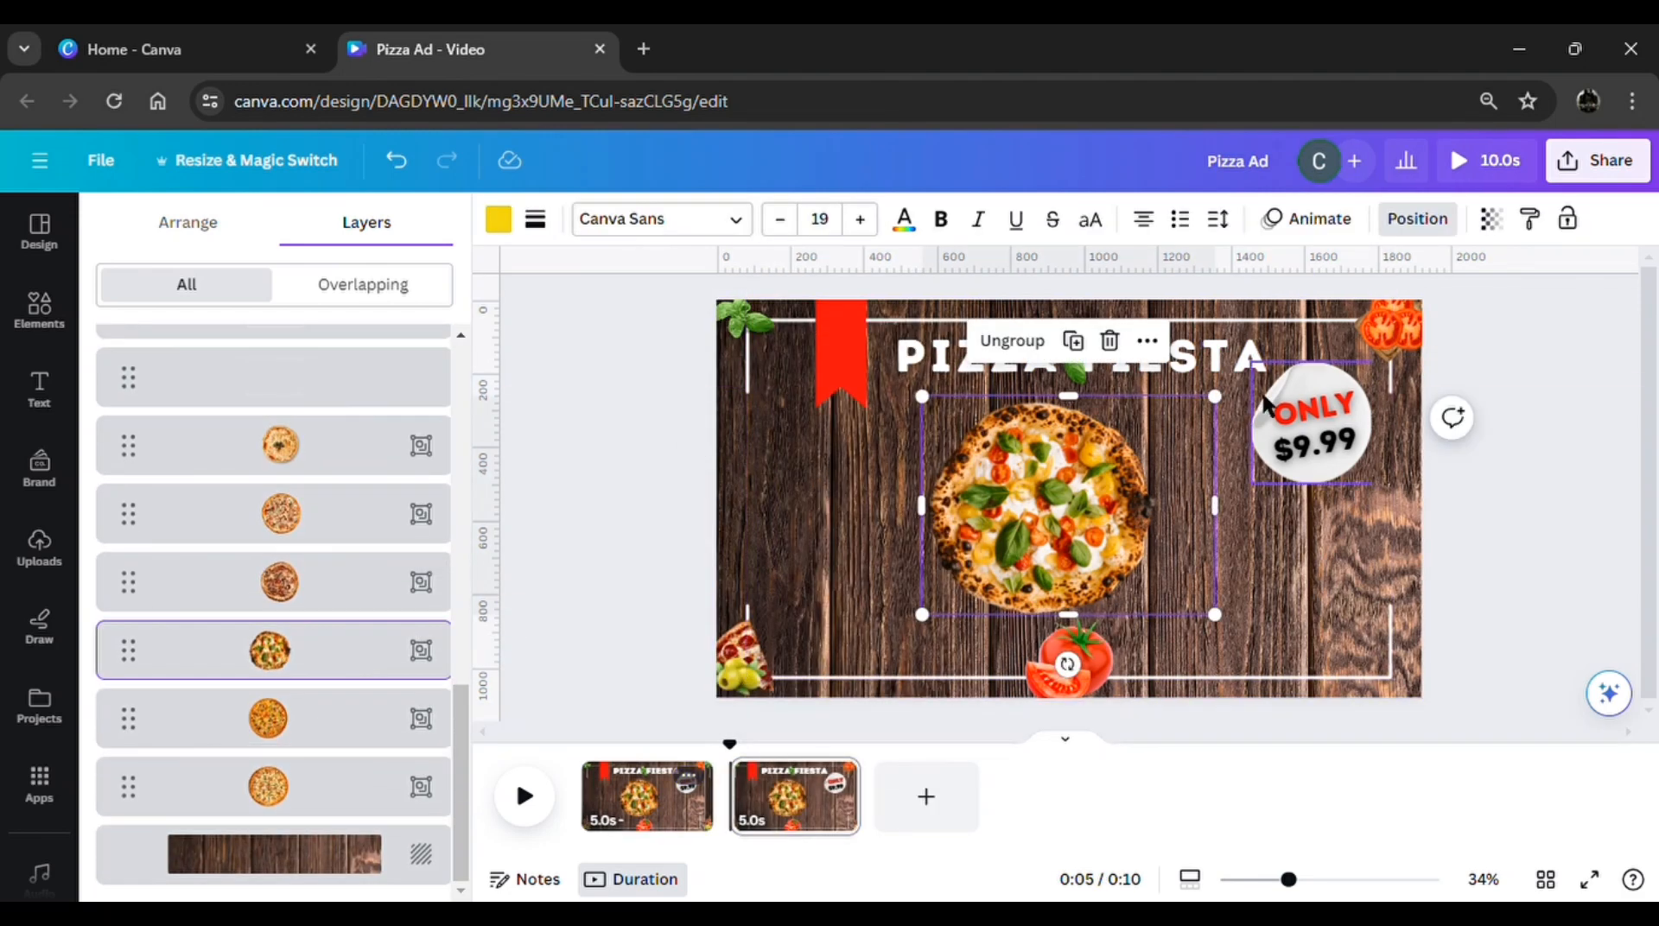
drag(1215, 396, 1016, 582)
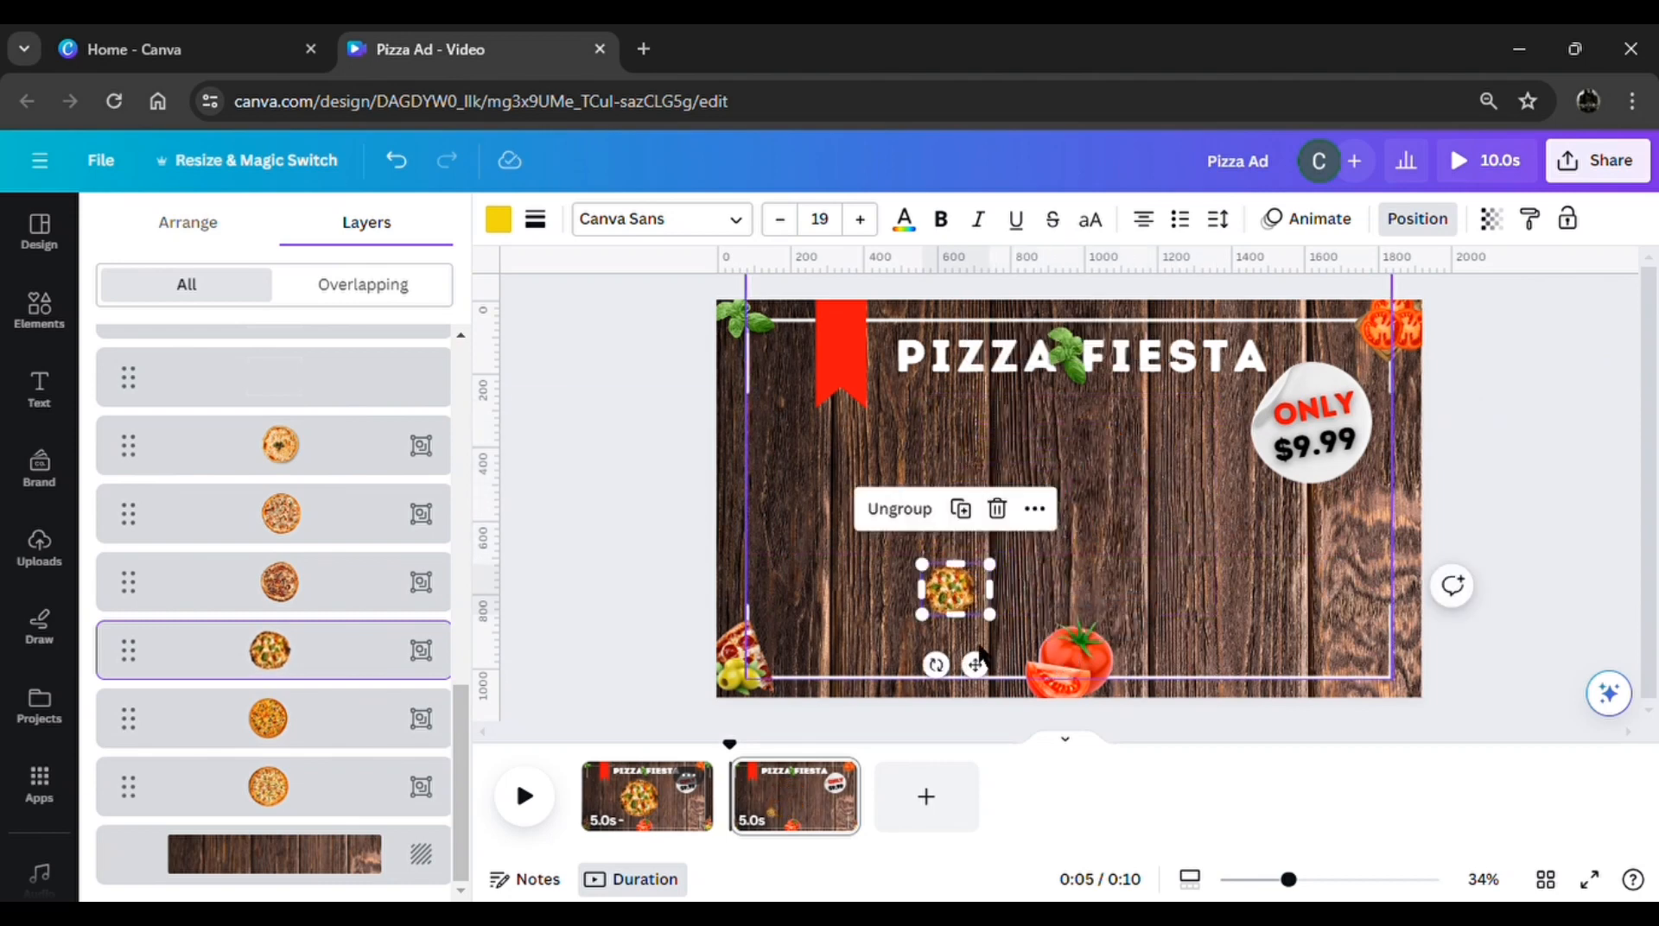
drag(971, 666, 866, 734)
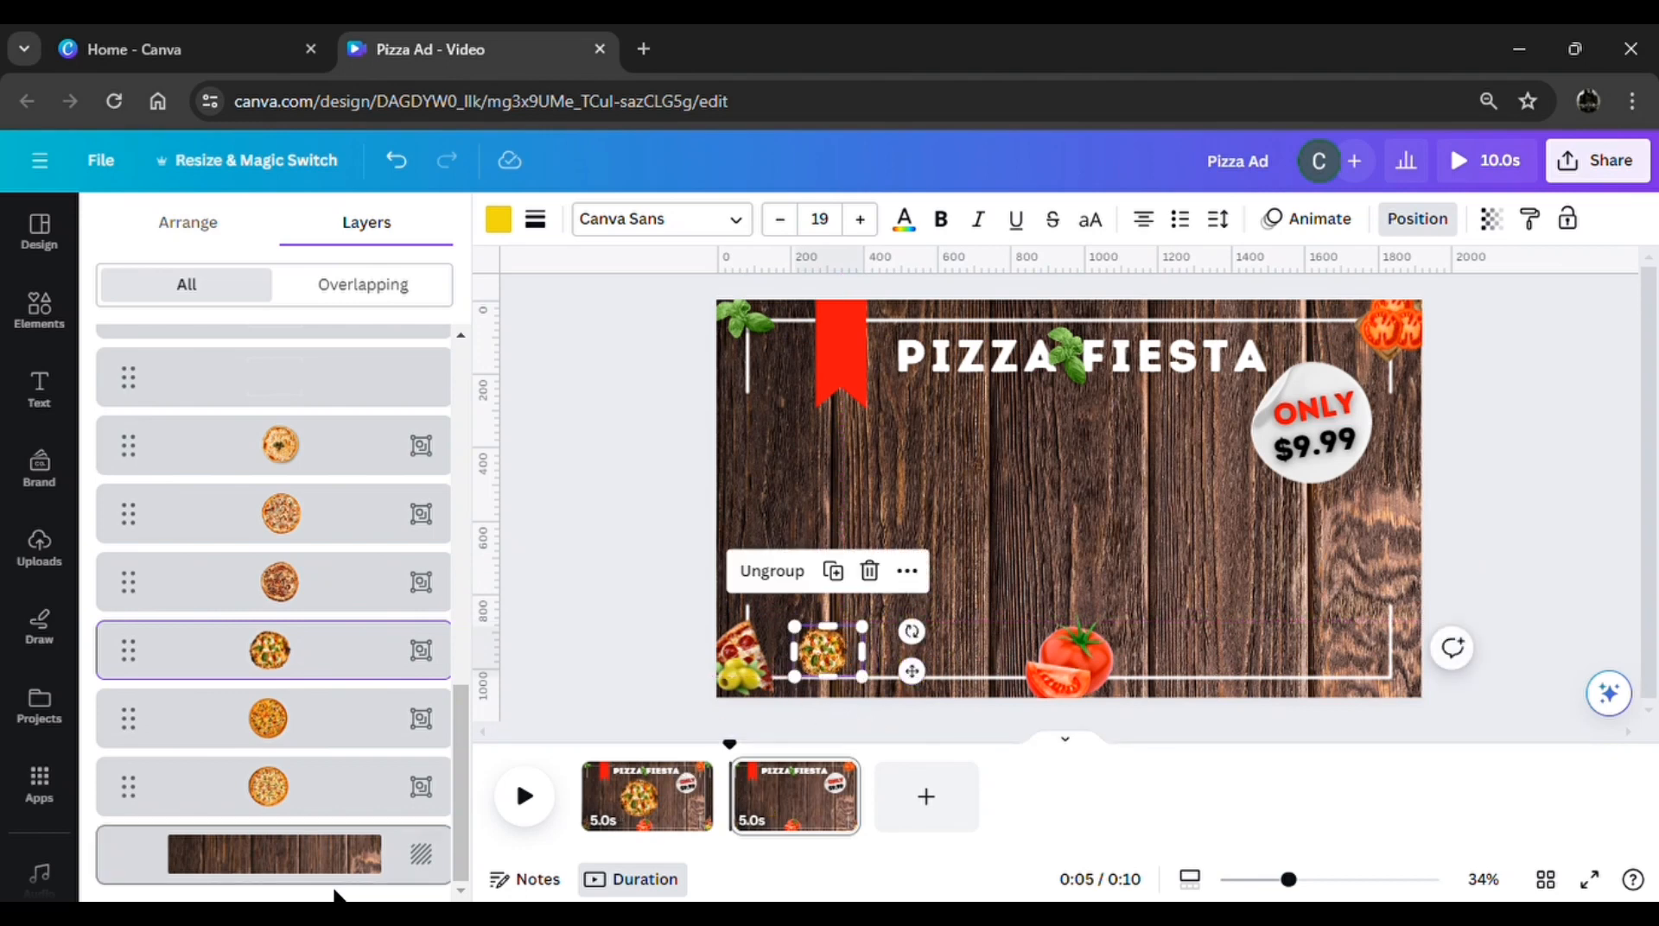
Bring the off-page pizza with black olives and yellow cheese to the centre of page 2, and duplicate that page
click(358, 720)
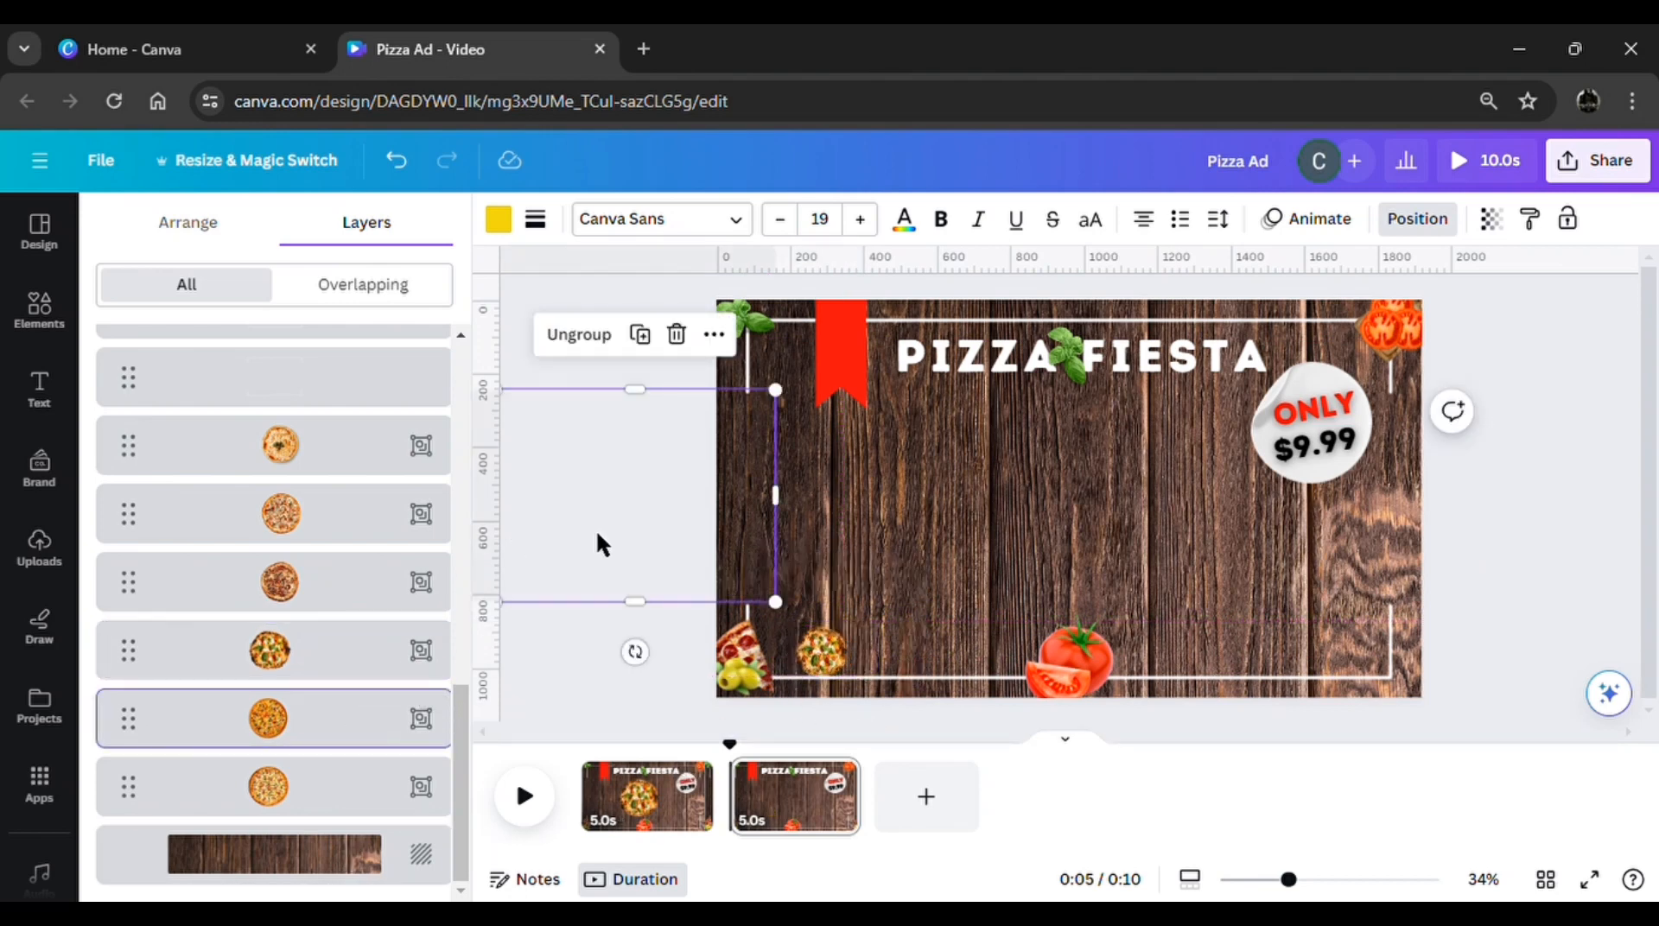
drag(597, 536, 1066, 579)
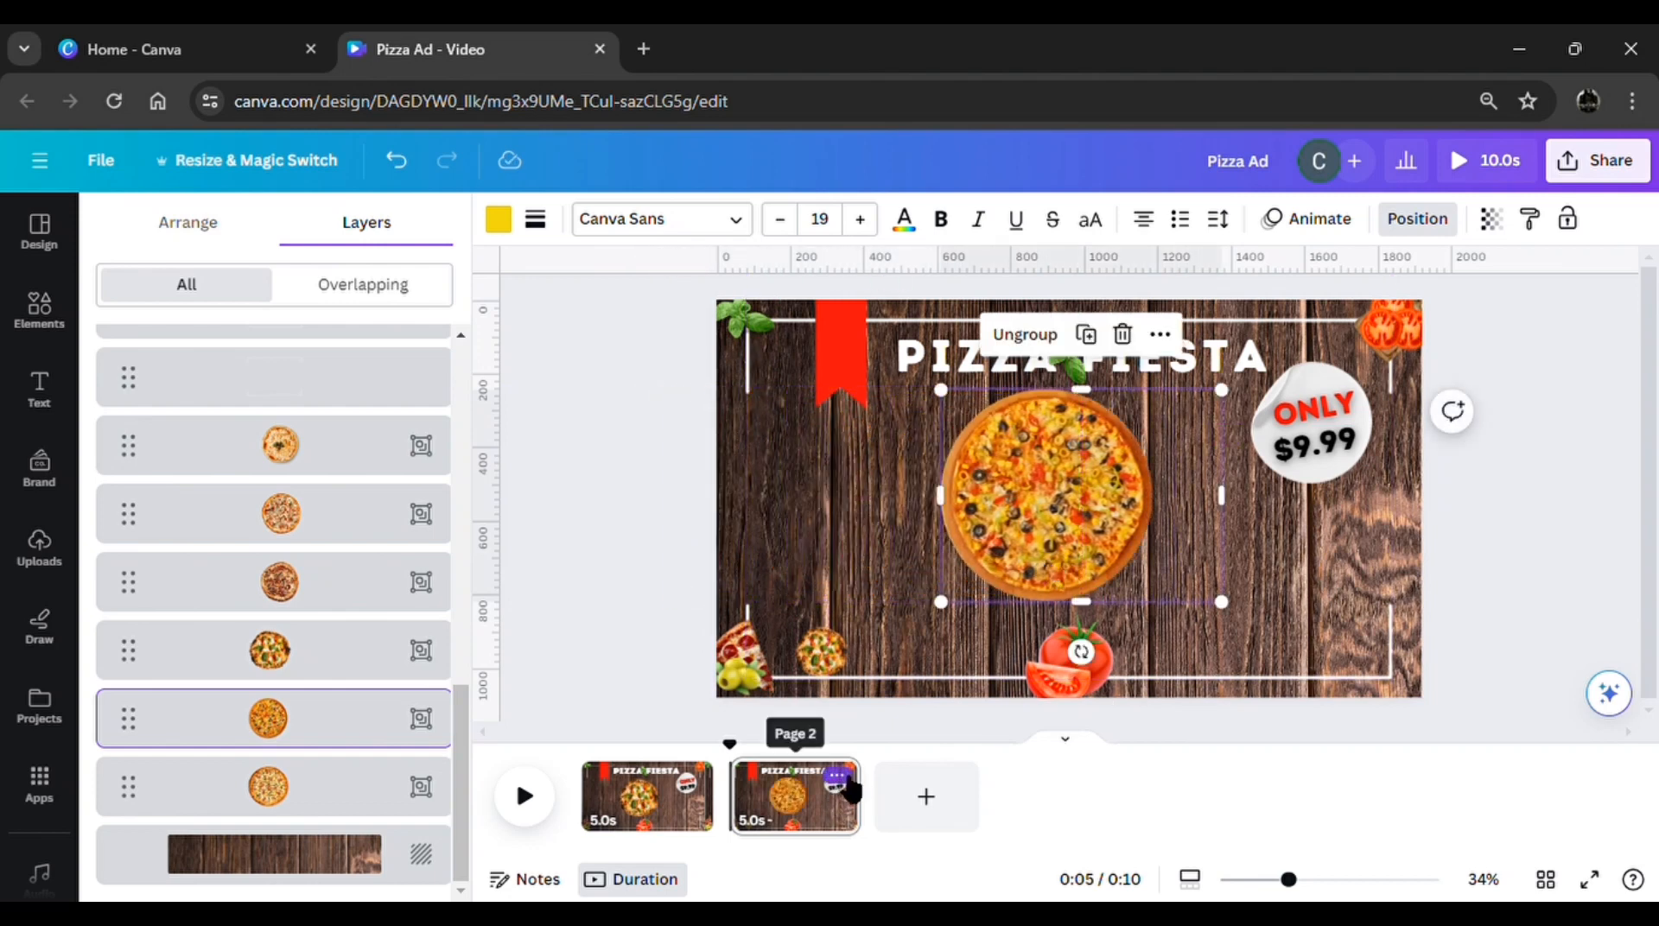
click(839, 778)
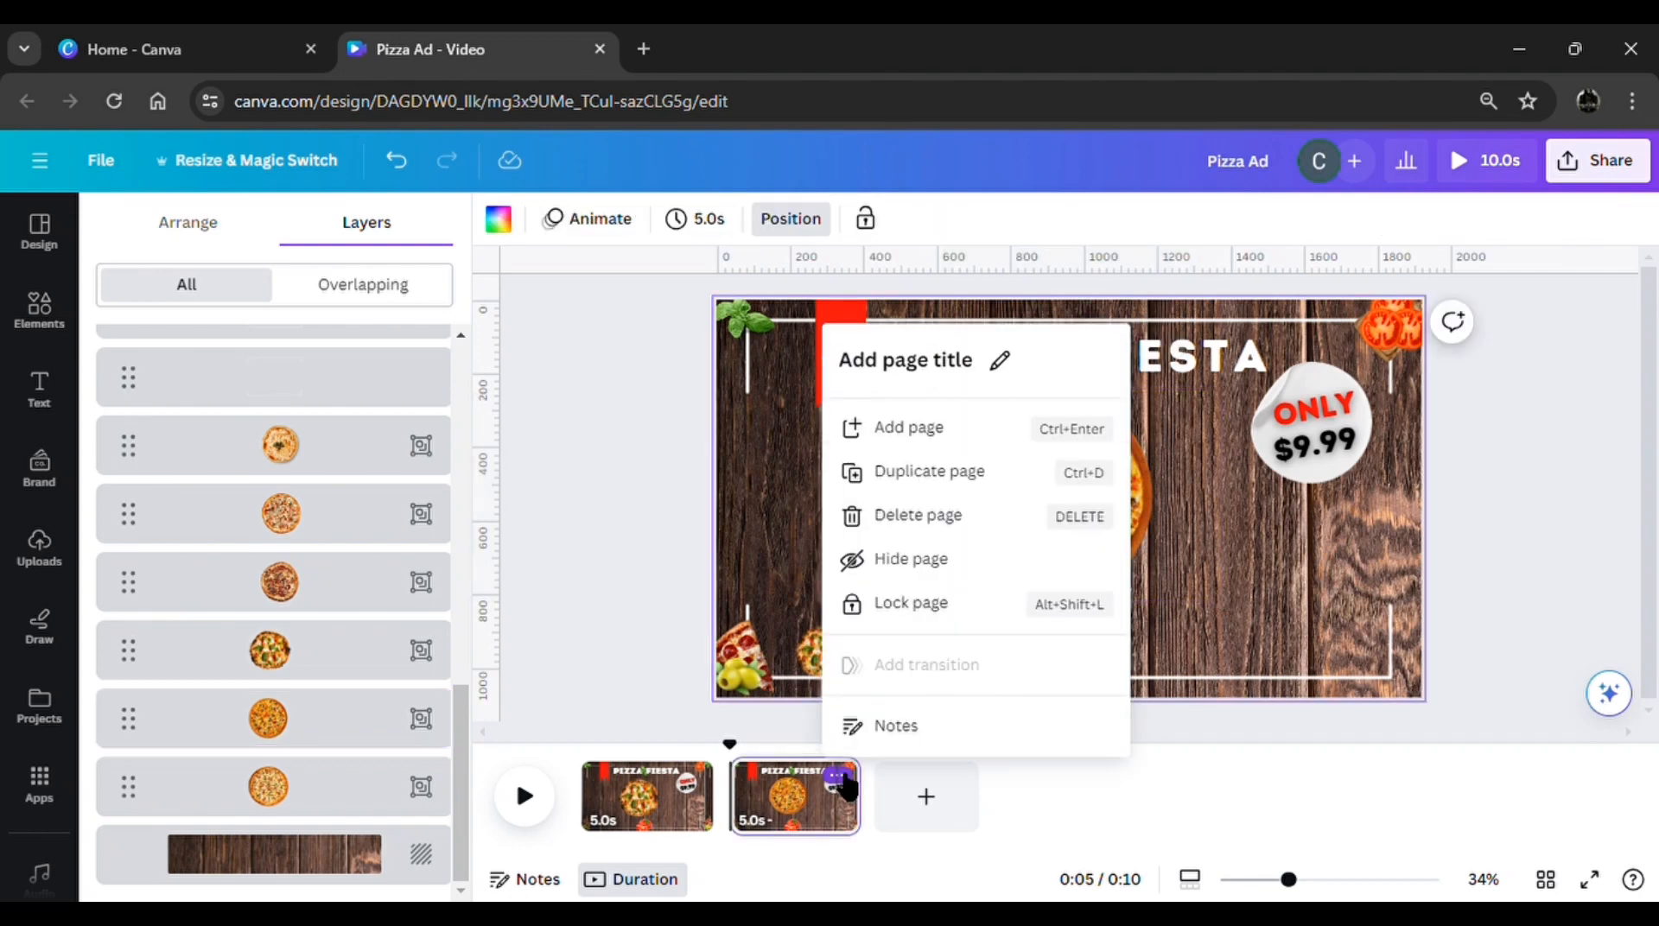
click(962, 474)
On page 3, shrink the central black-olive pizza to a thumbnail and place it just right of the small basil pizza
click(1076, 522)
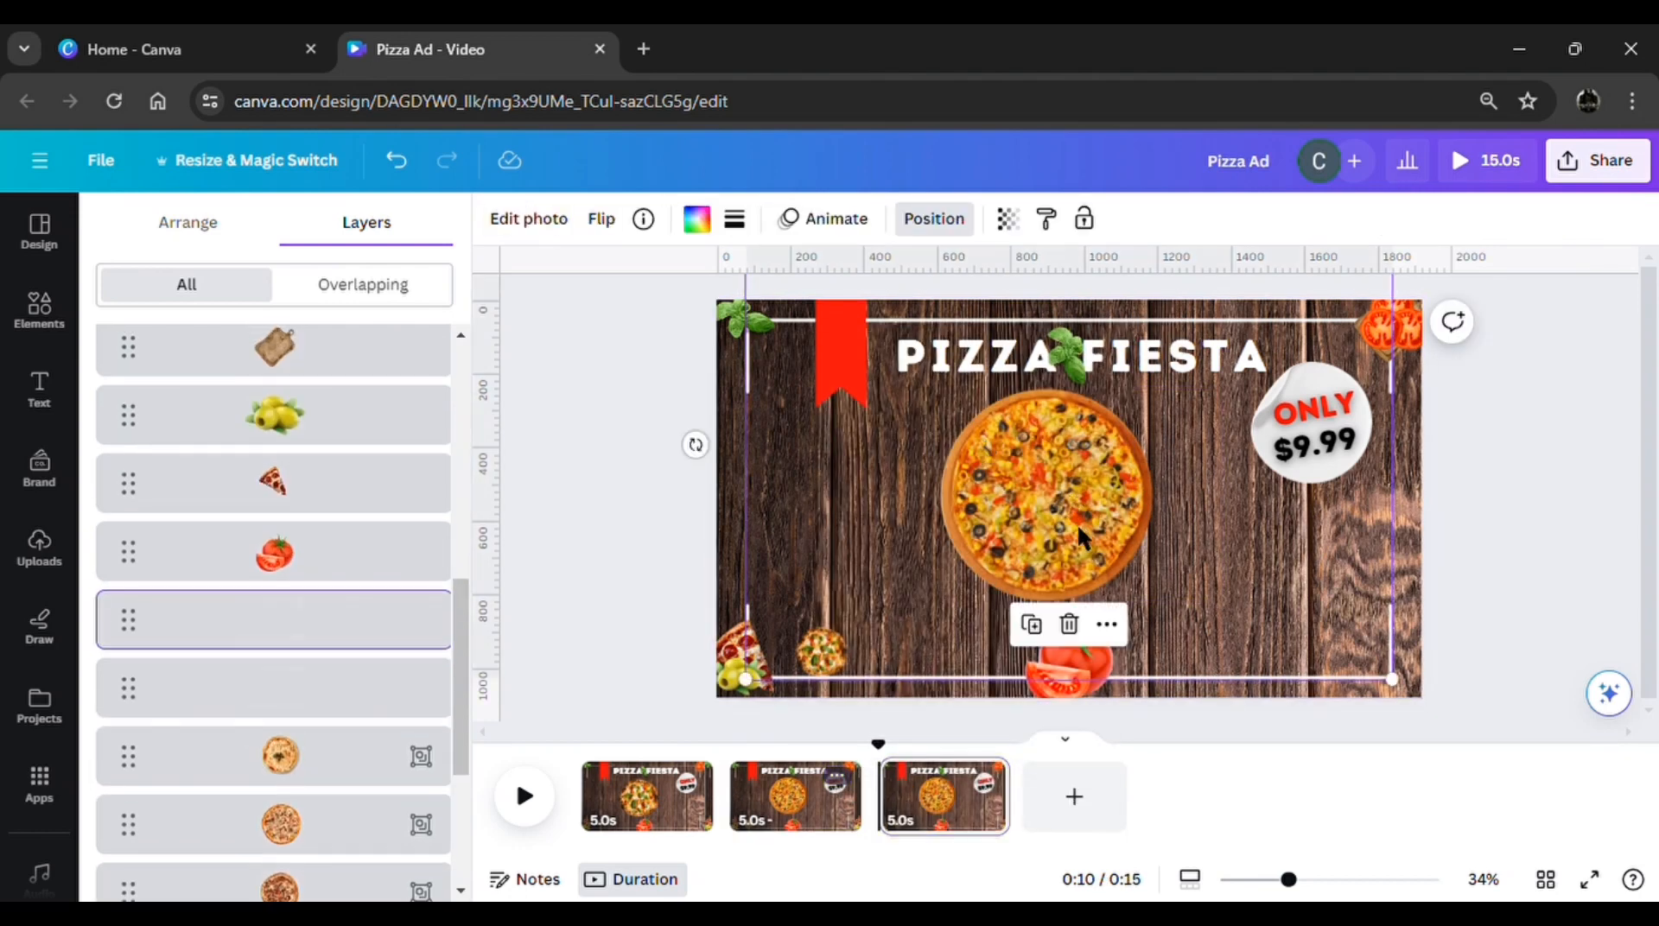
scroll(327, 778, down, 5)
click(300, 728)
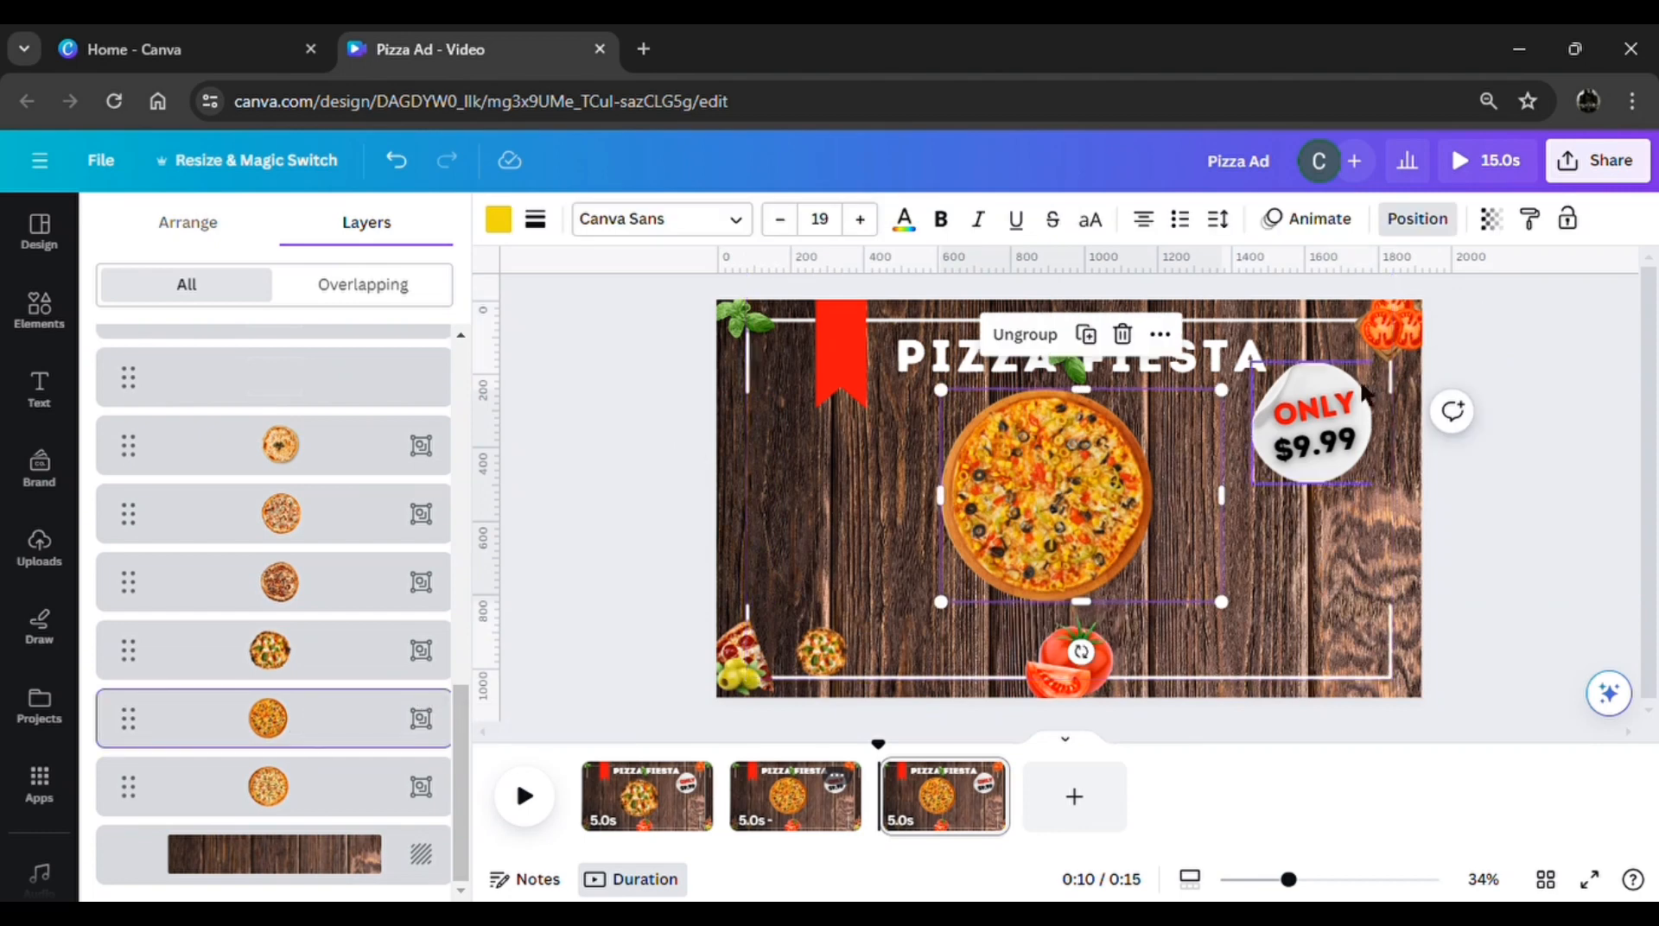
drag(1222, 391, 1020, 572)
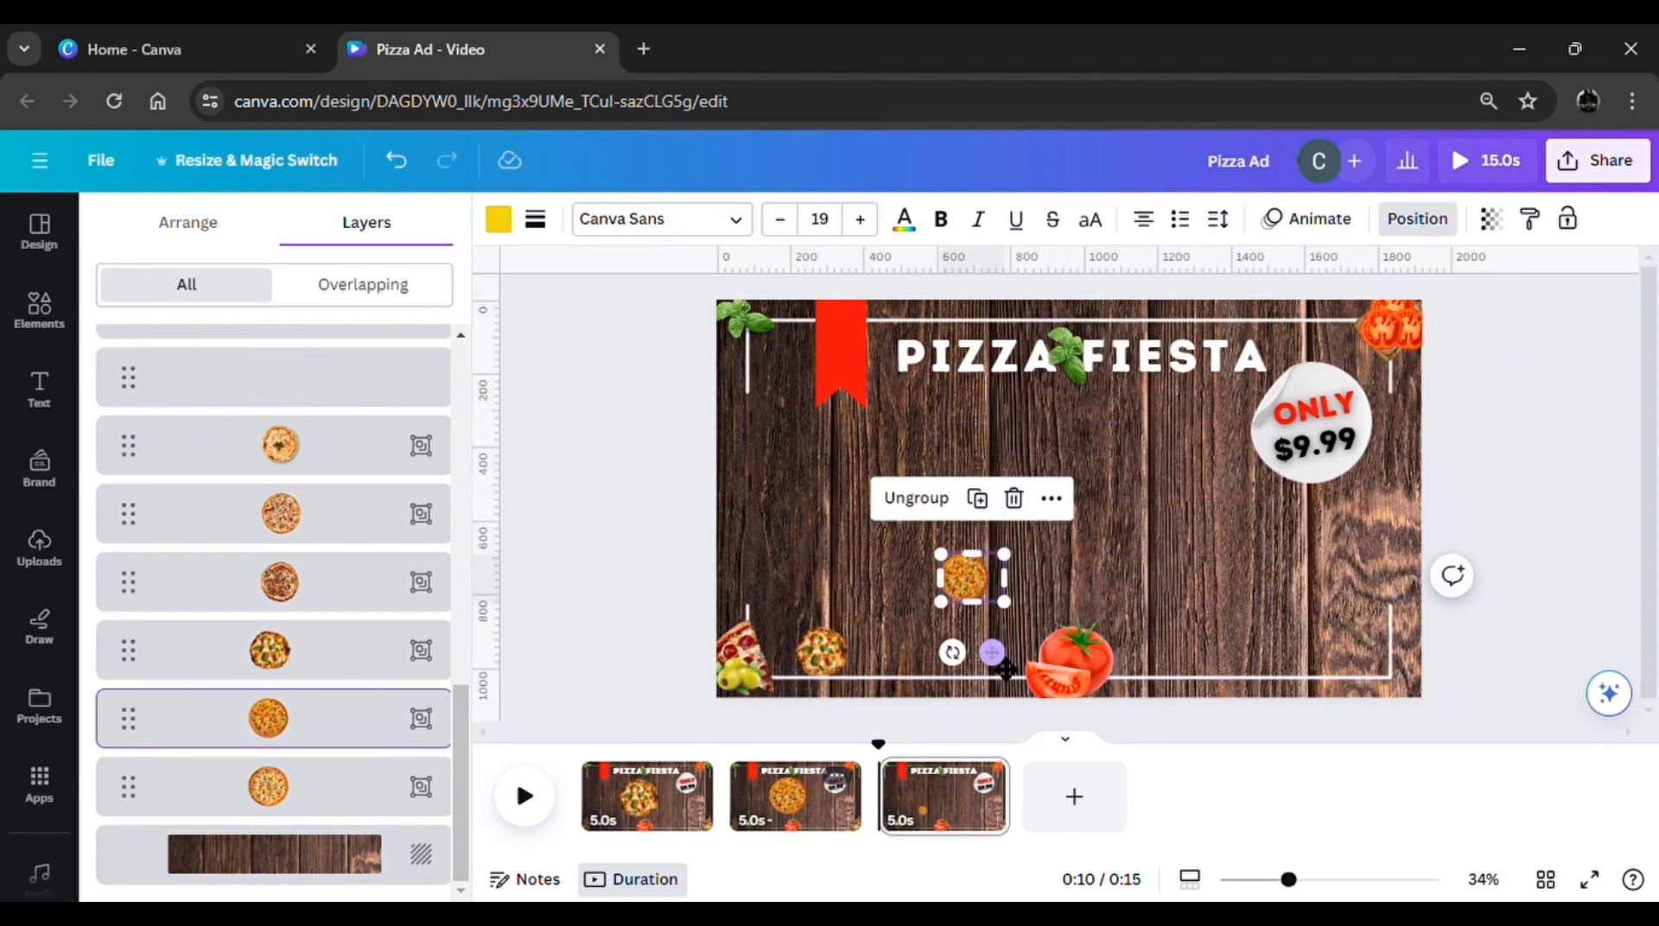
drag(1002, 665, 936, 740)
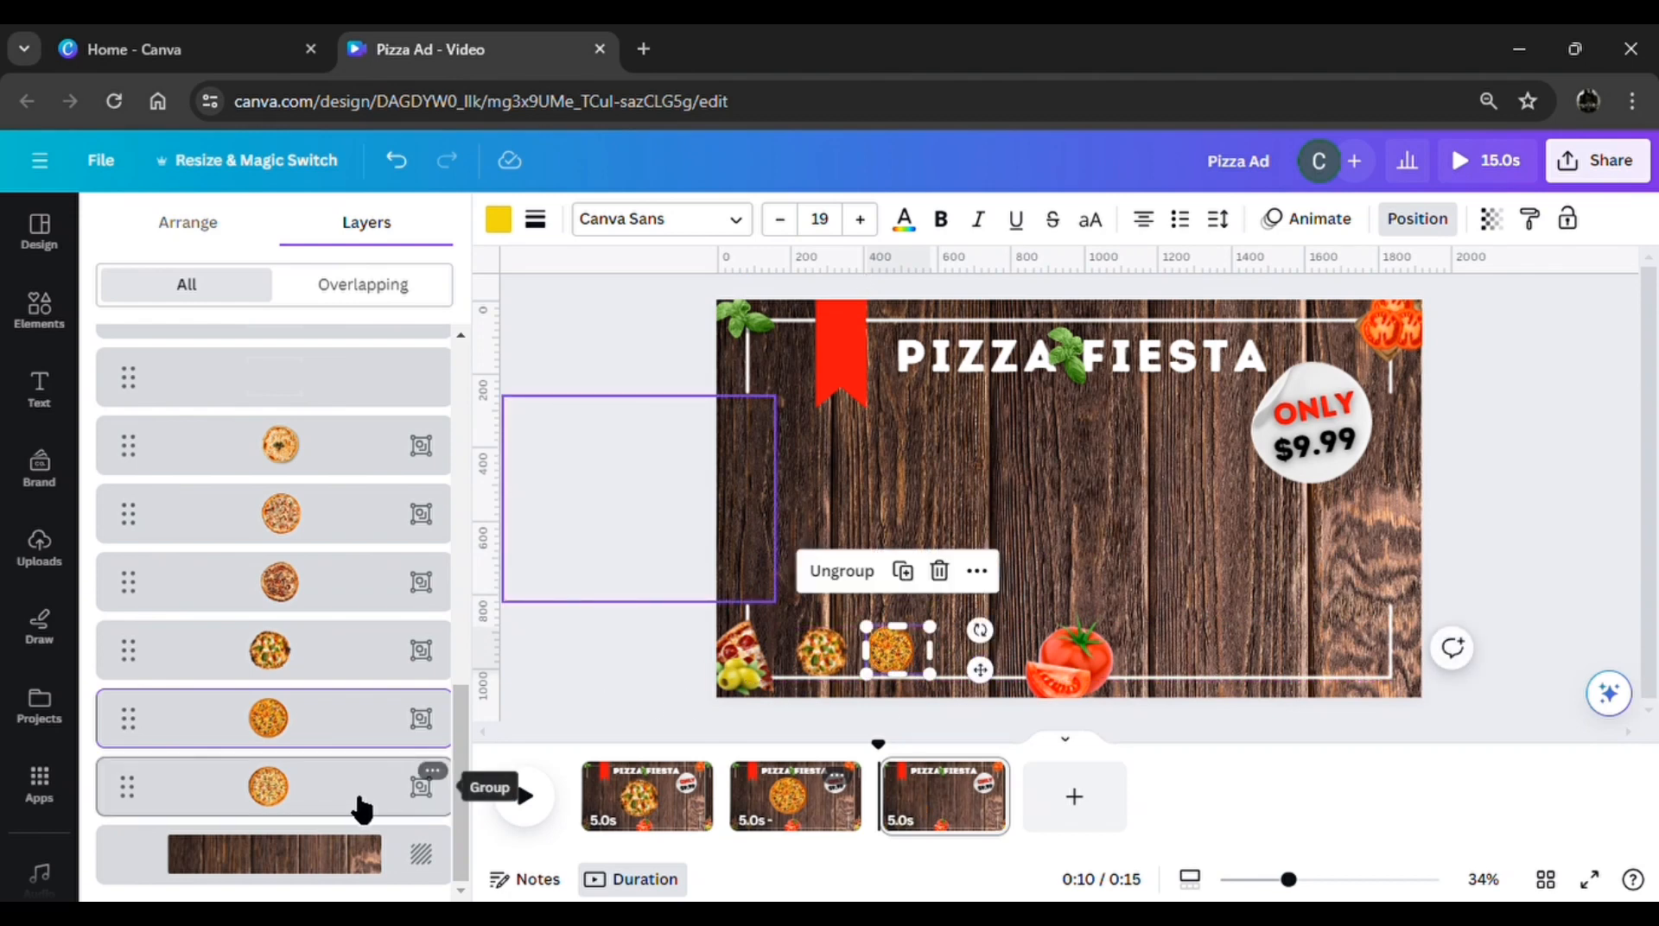
Bring the off-page sausage-and-olive pizza to the centre of page 3, and duplicate that page
click(361, 810)
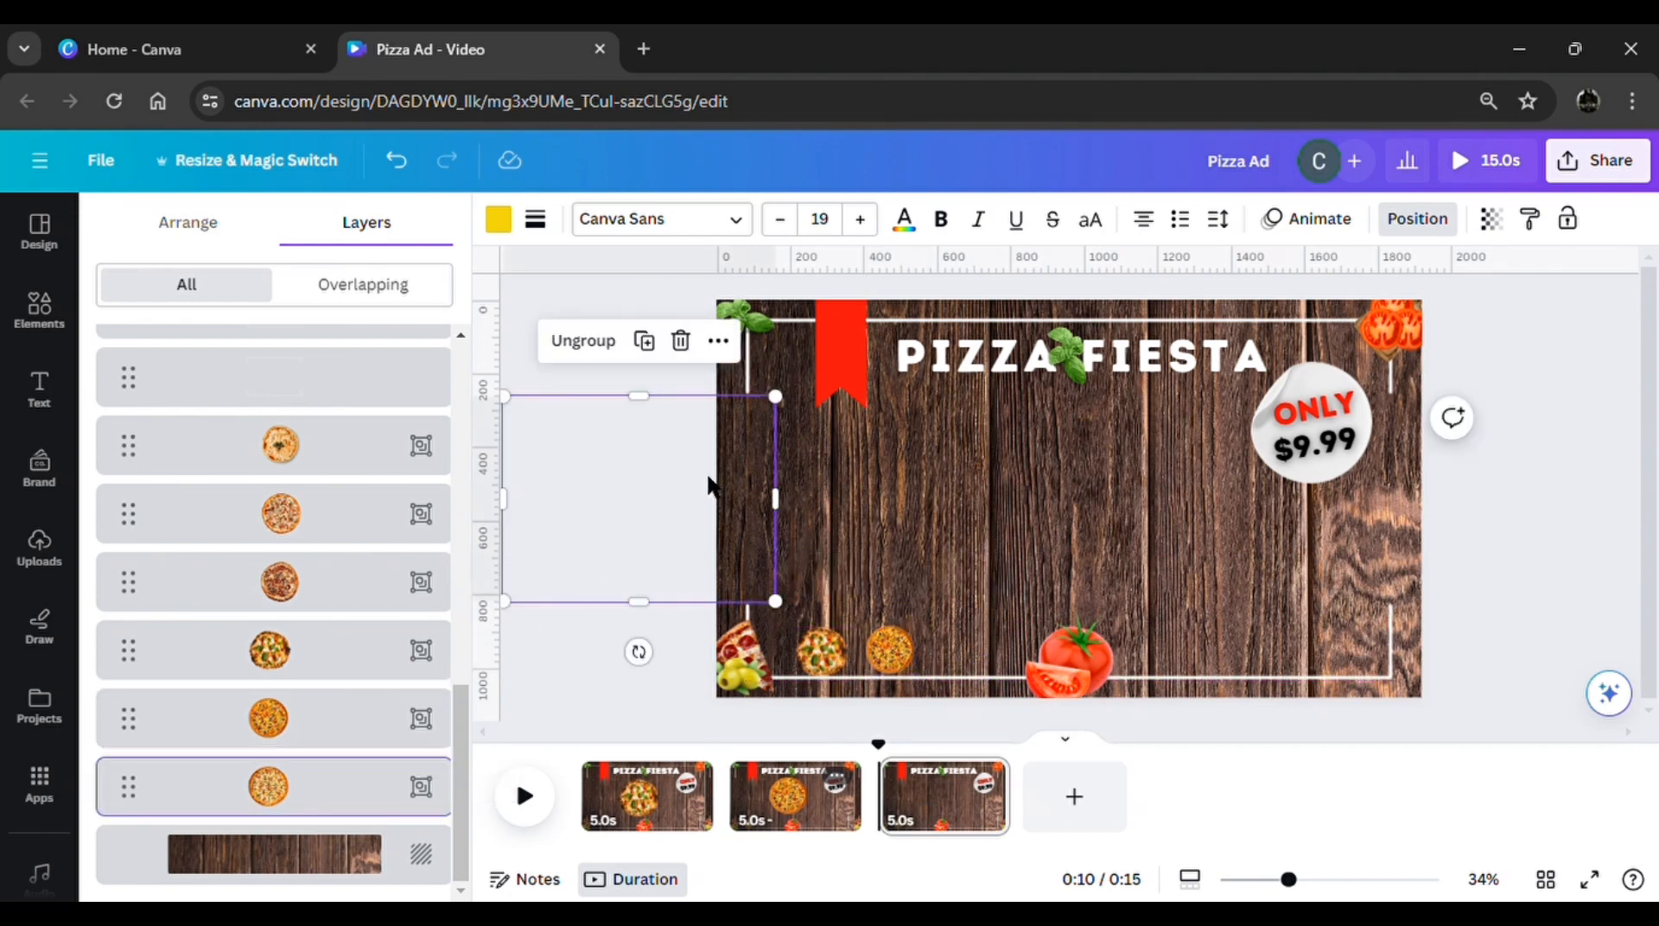
drag(709, 485, 1185, 451)
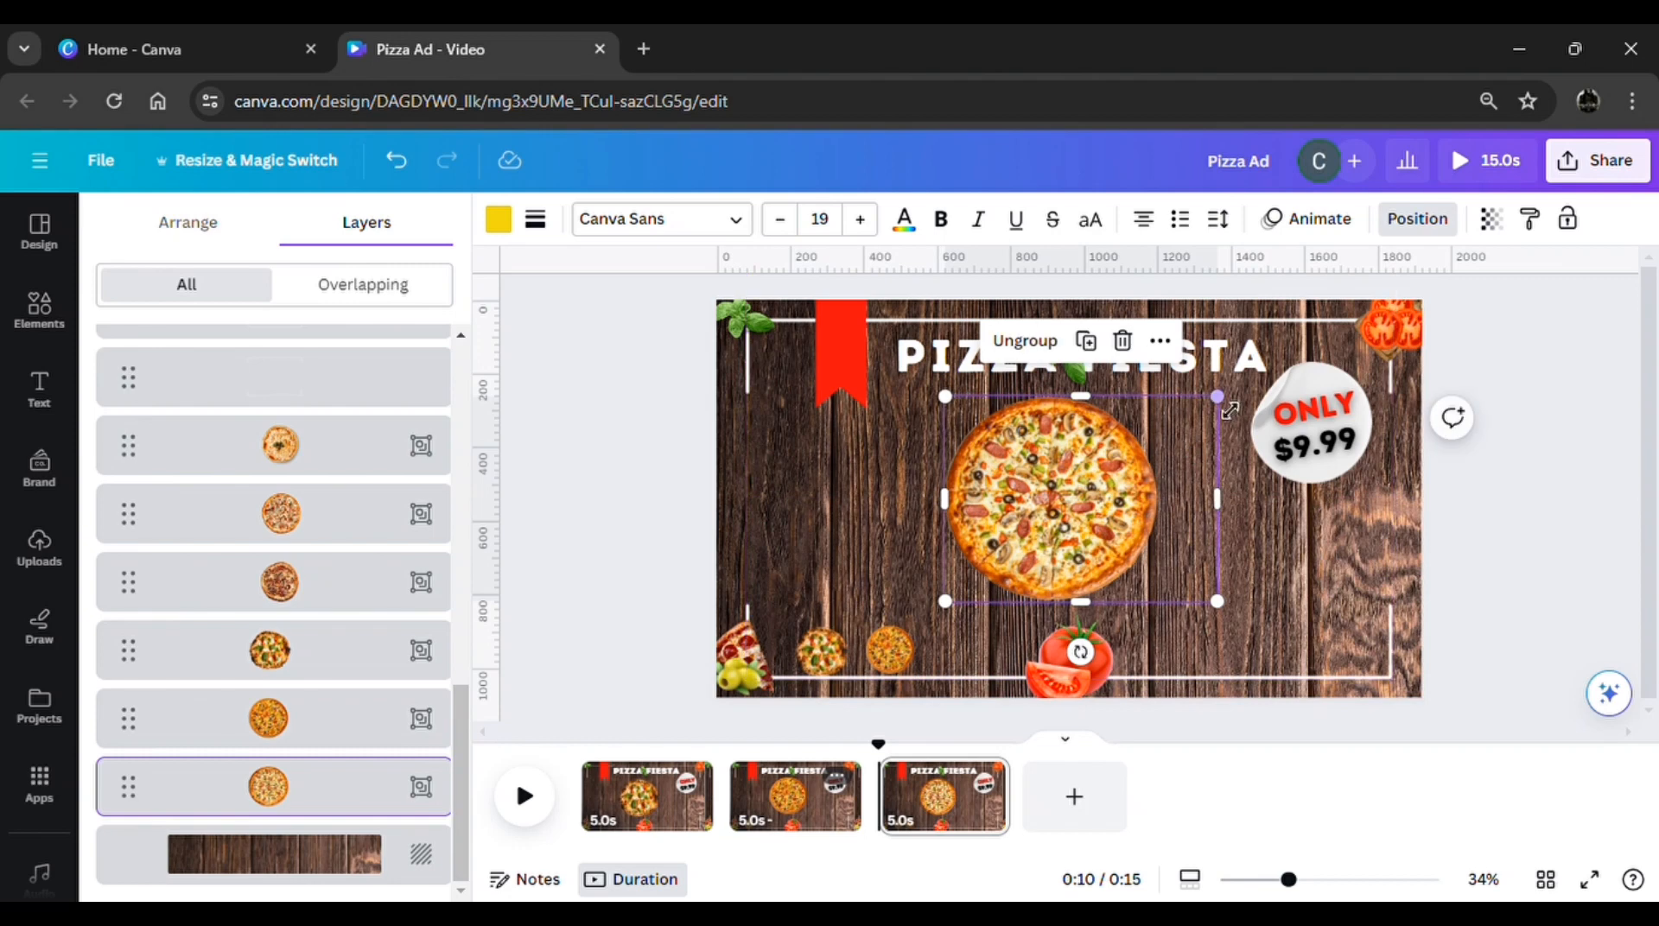
click(984, 776)
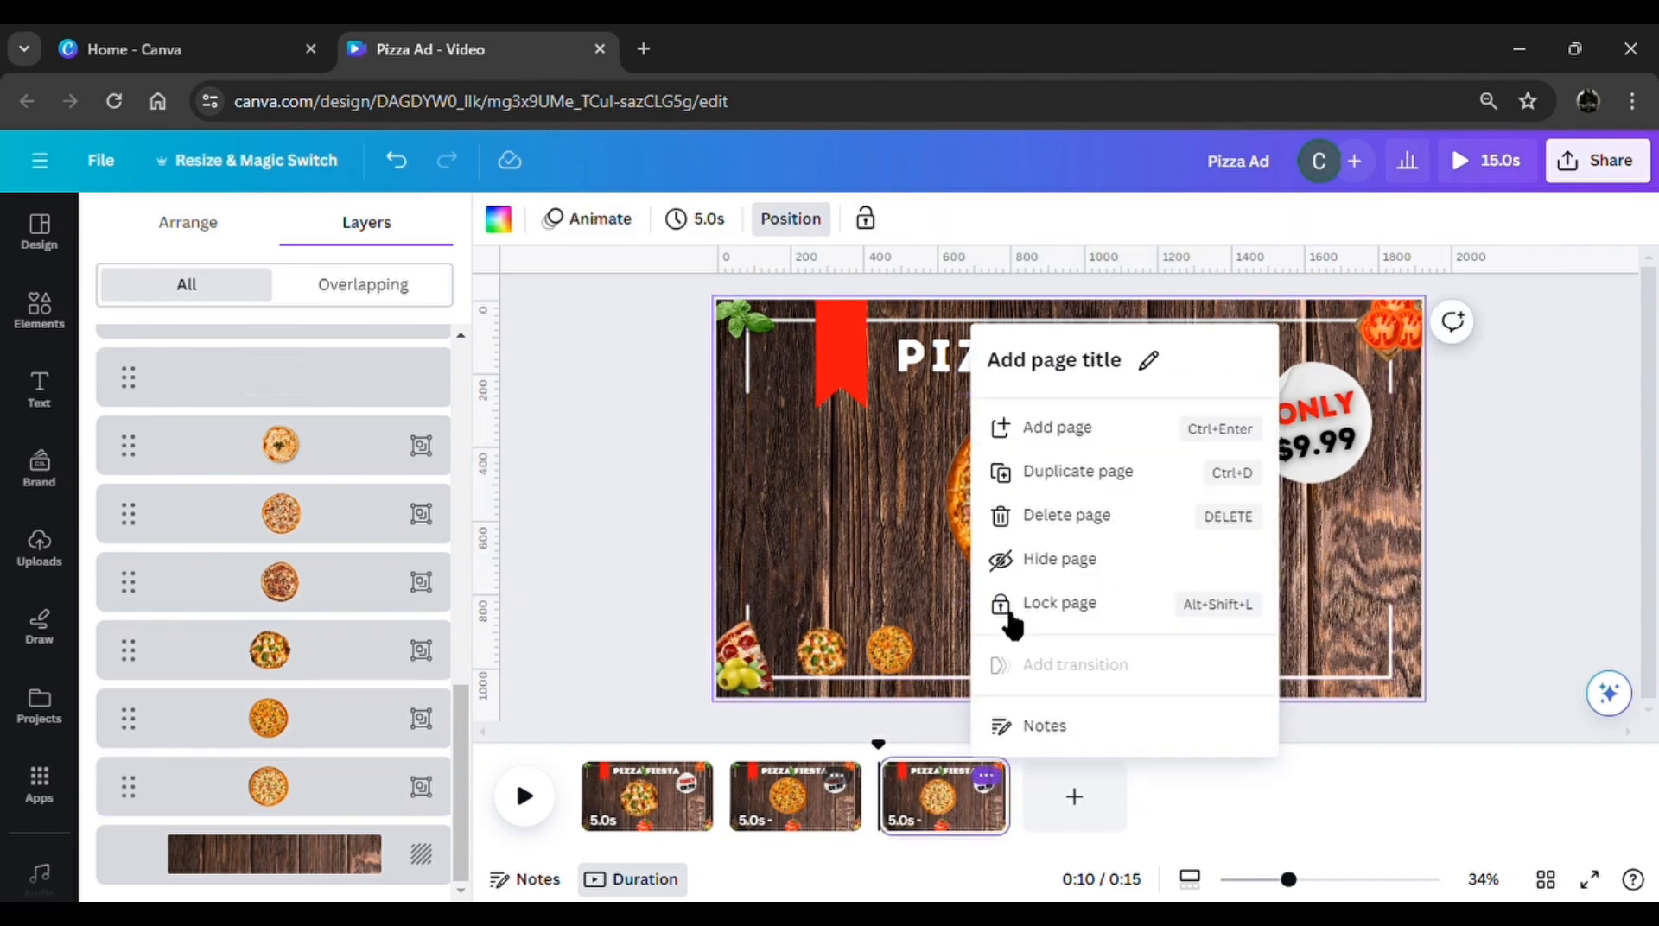
click(1106, 482)
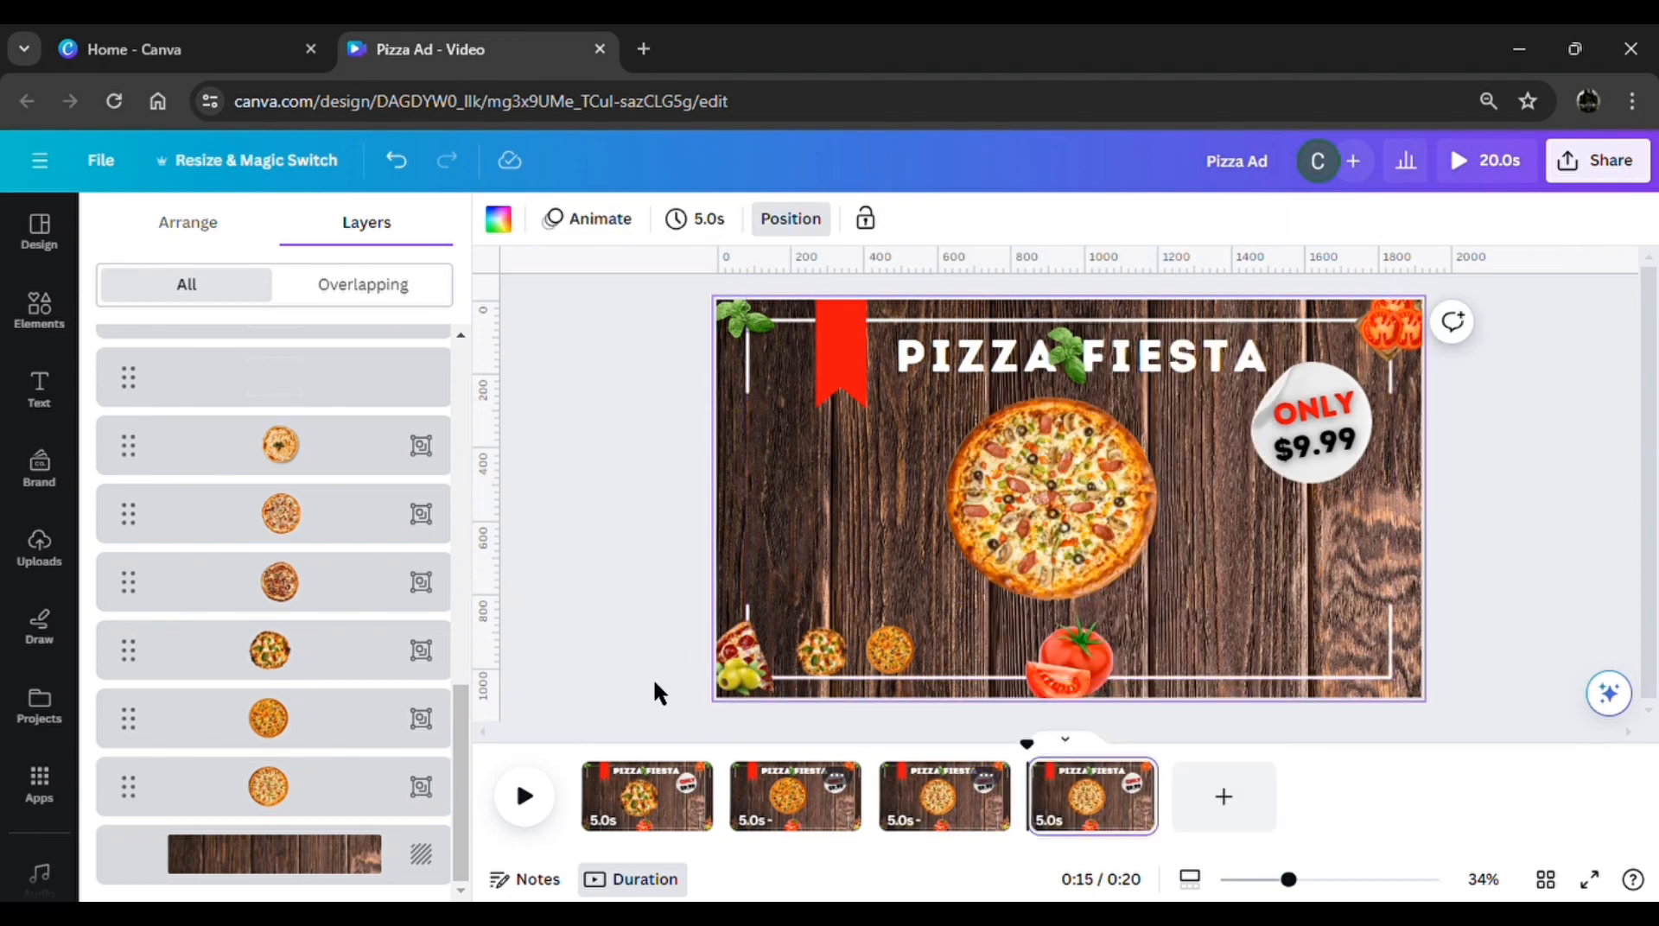
On page 4, shrink the sausage-and-olive pizza to a thumbnail and place it third in the lower row, left of the tomatoes
click(337, 793)
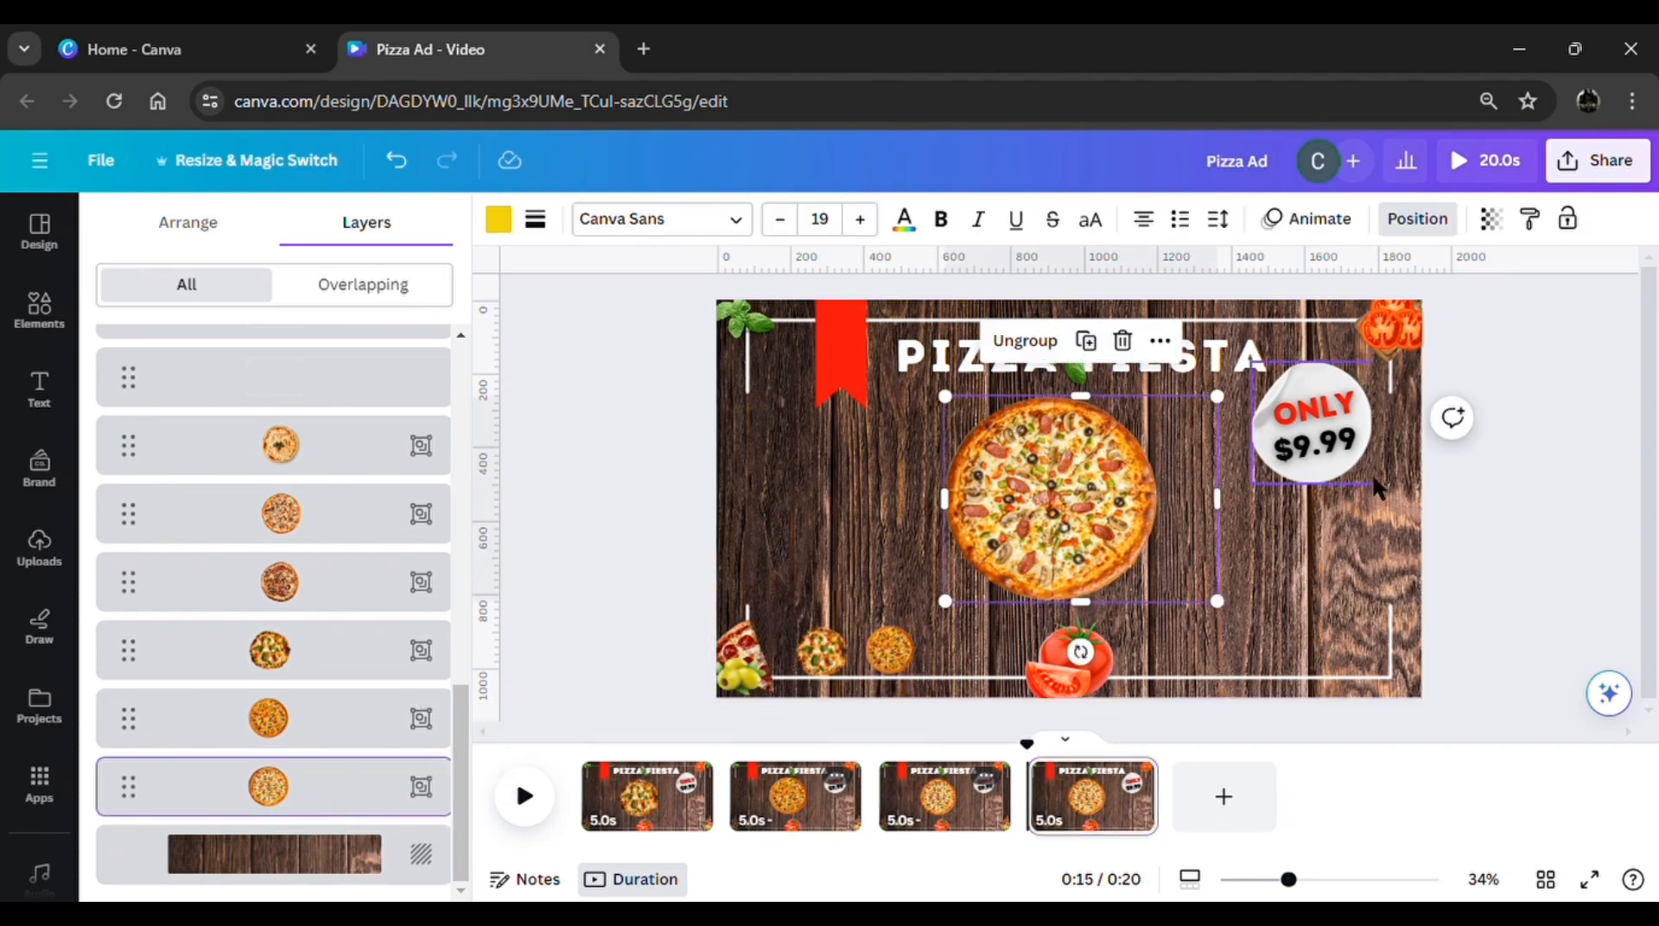
drag(1218, 398, 1049, 569)
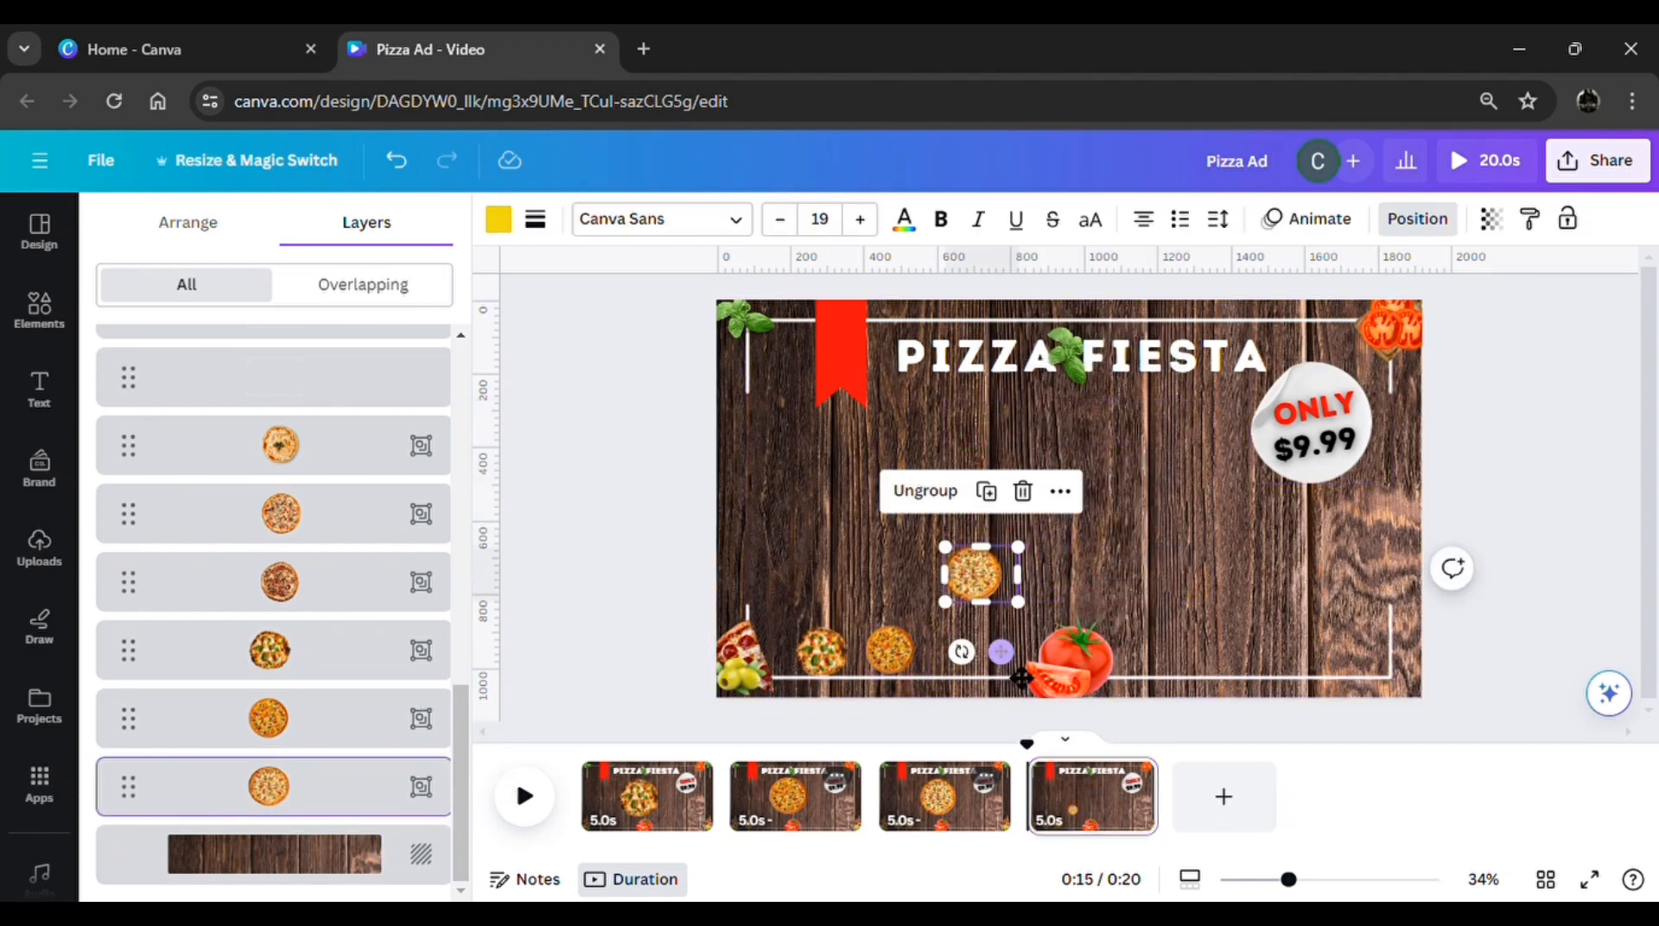
drag(1000, 652, 992, 727)
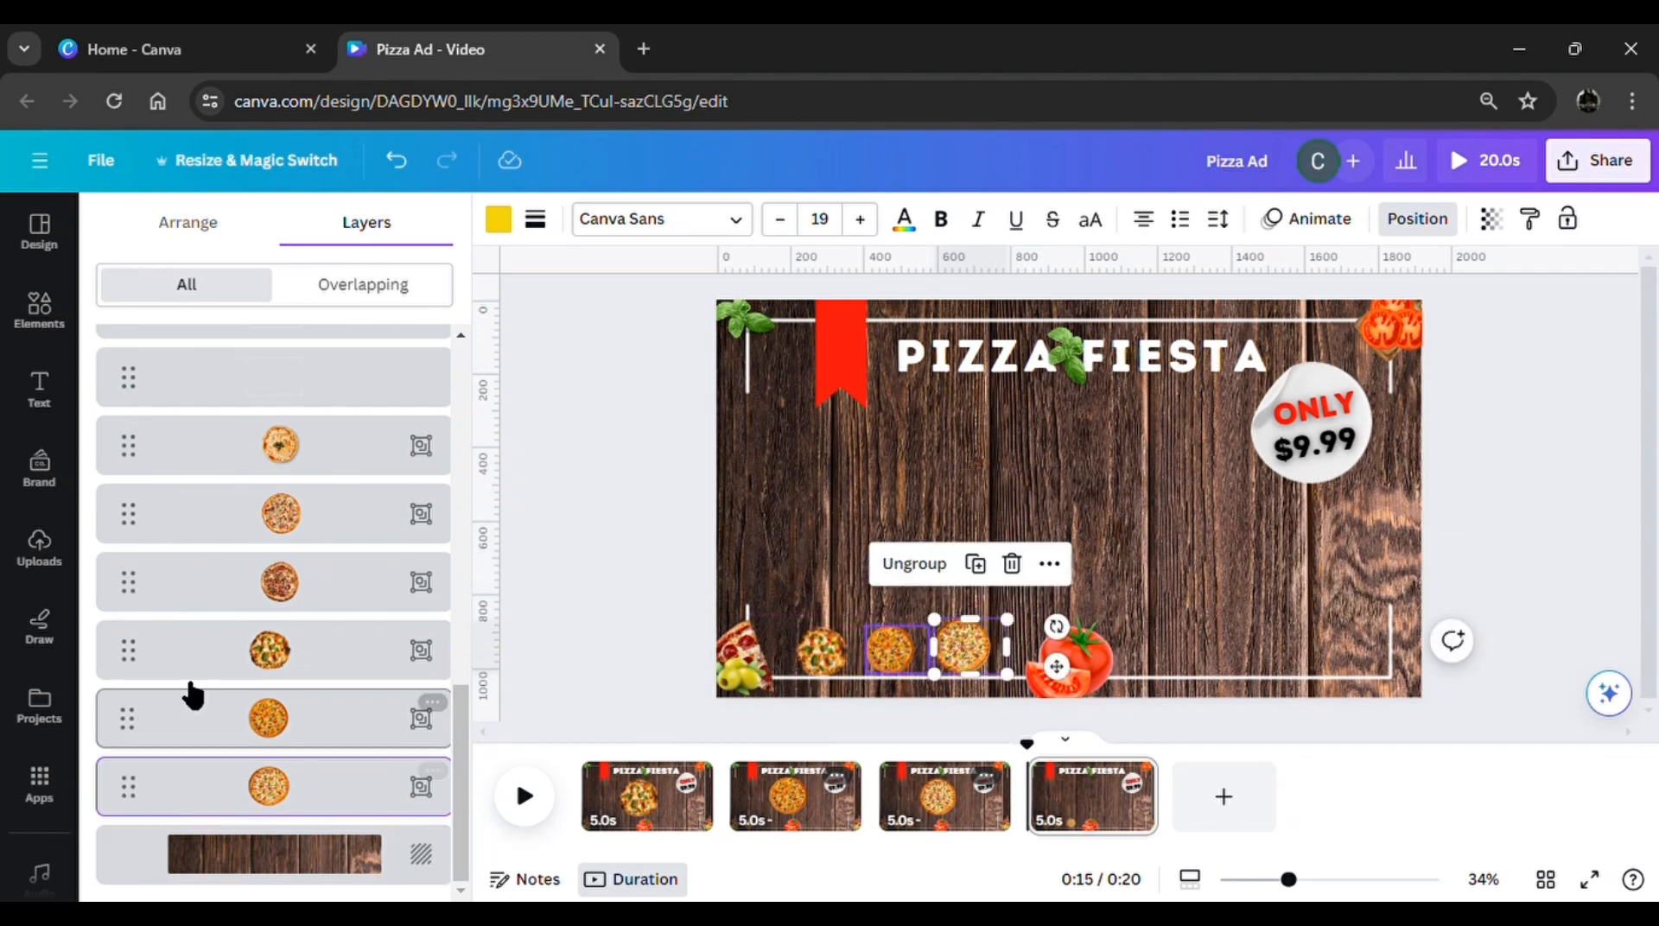
Bring the meat-topped pizza from off the page's right edge to the centre of page 4, and duplicate that page
click(259, 601)
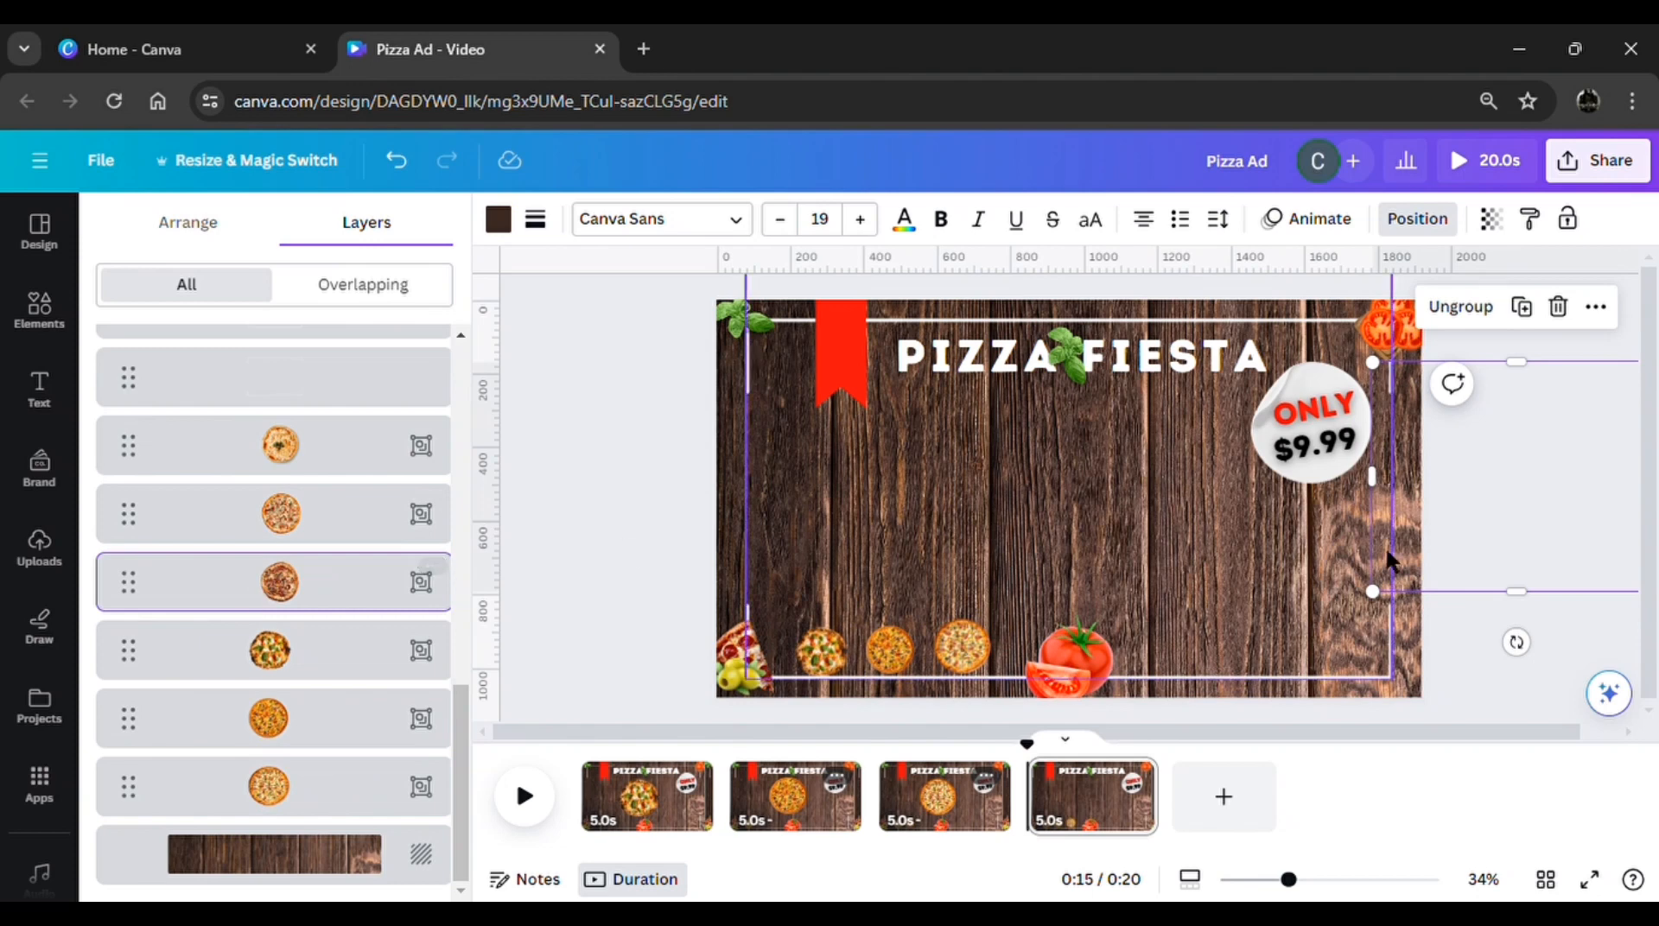
drag(1546, 542, 1097, 605)
drag(1098, 526, 1114, 545)
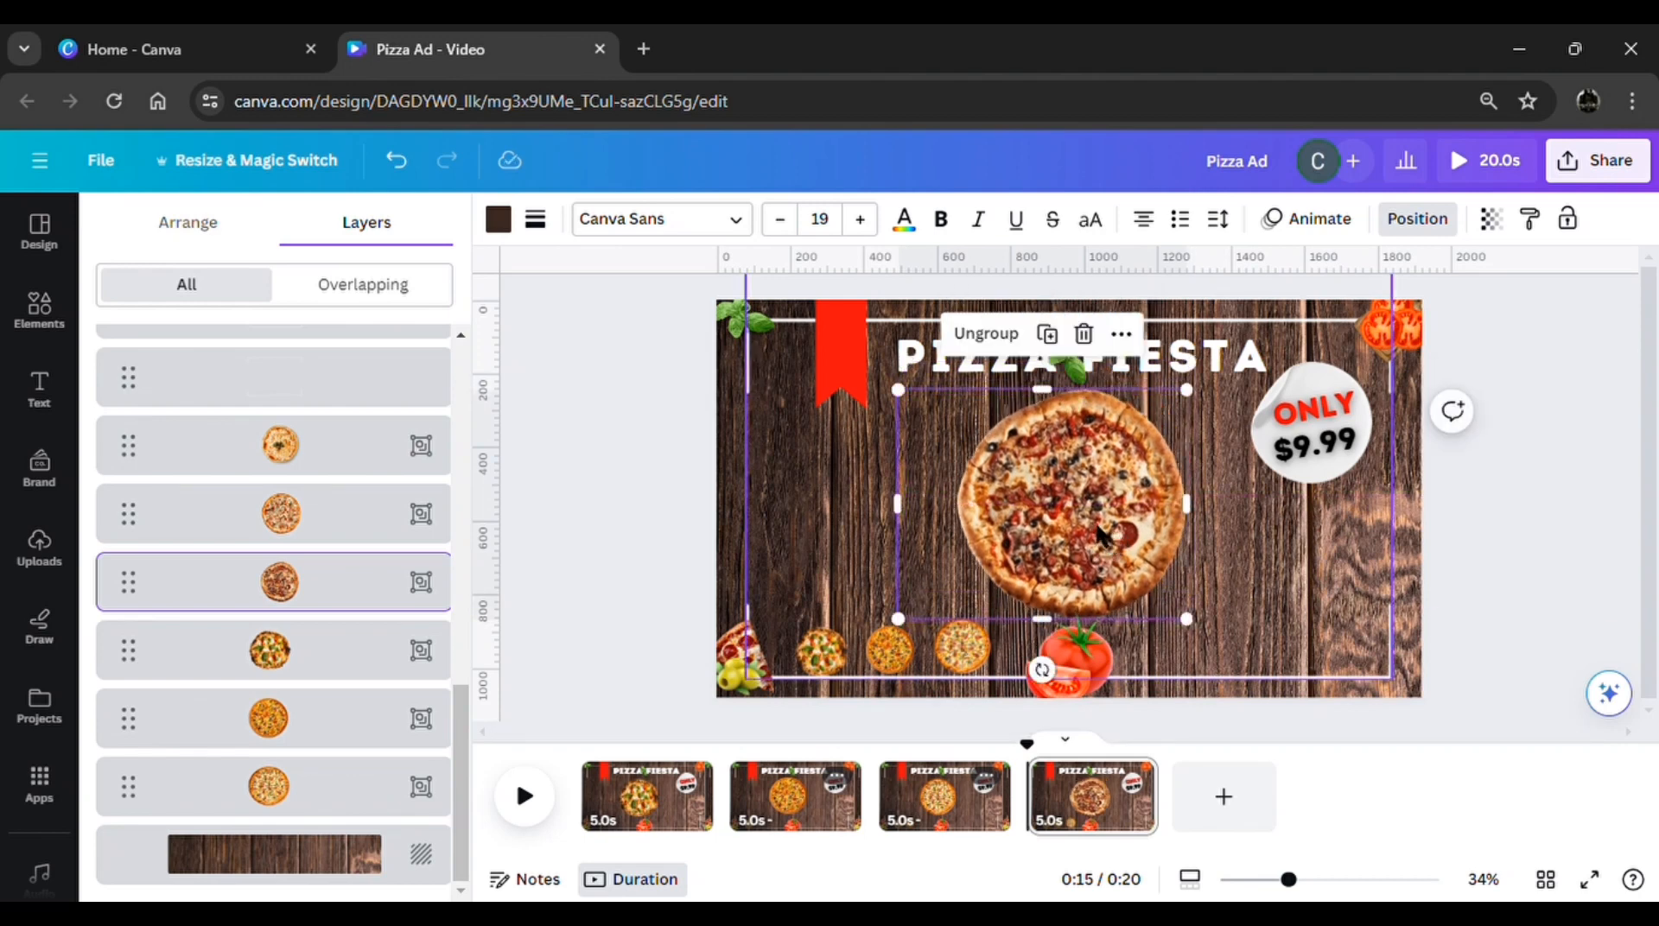
click(1142, 777)
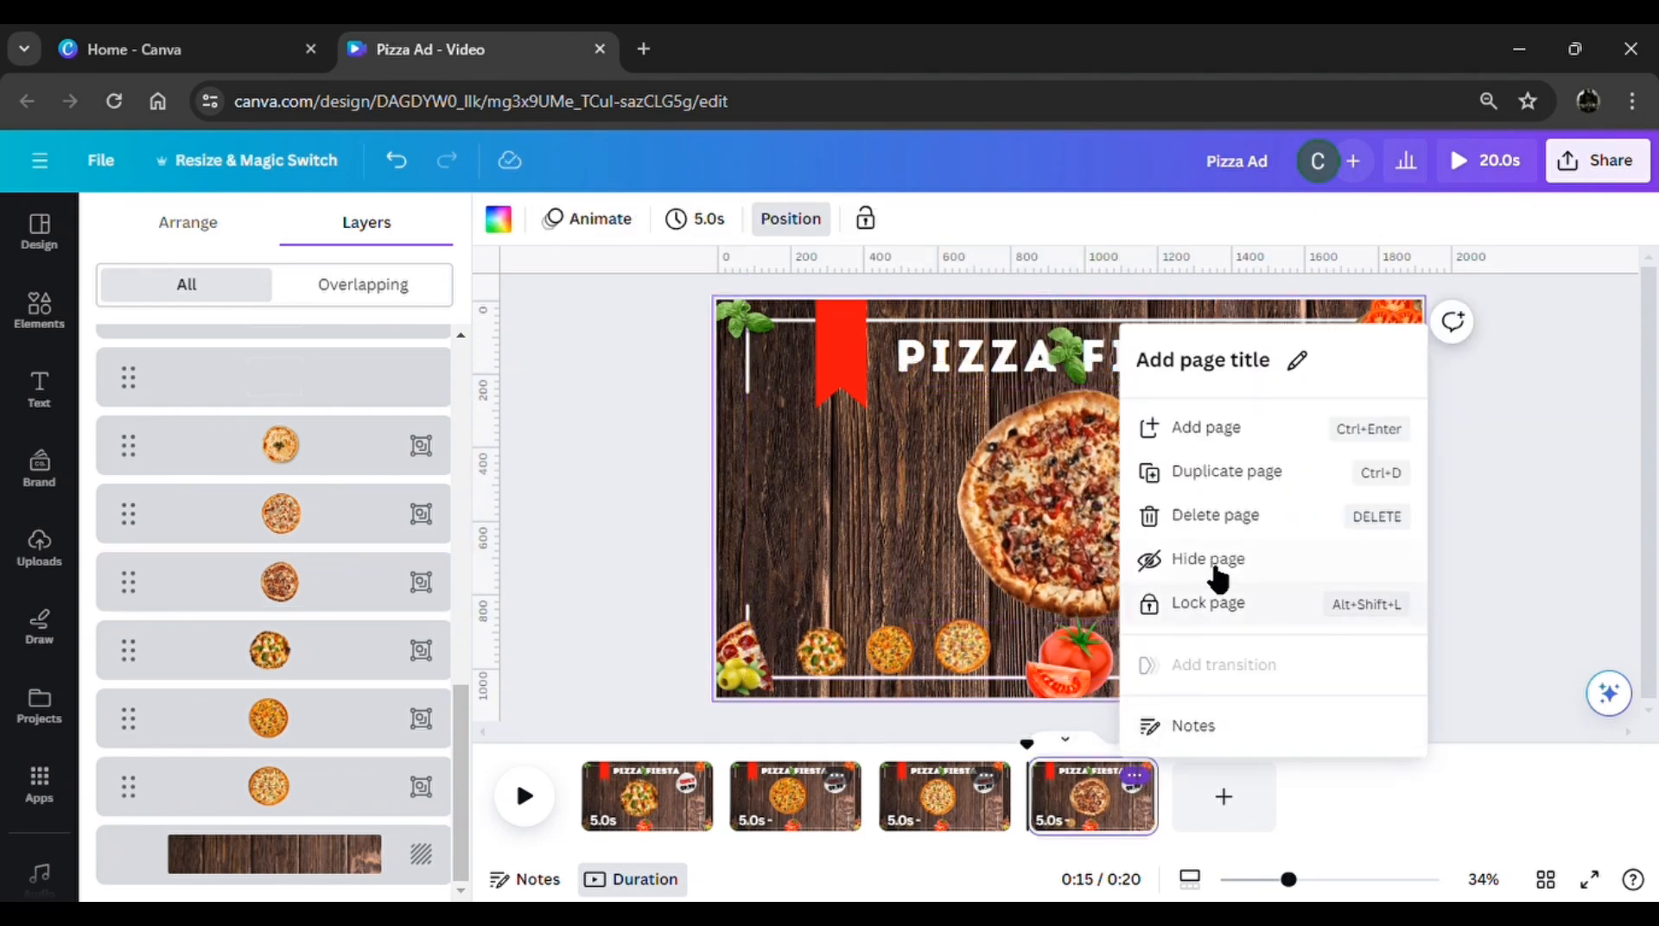
click(1246, 472)
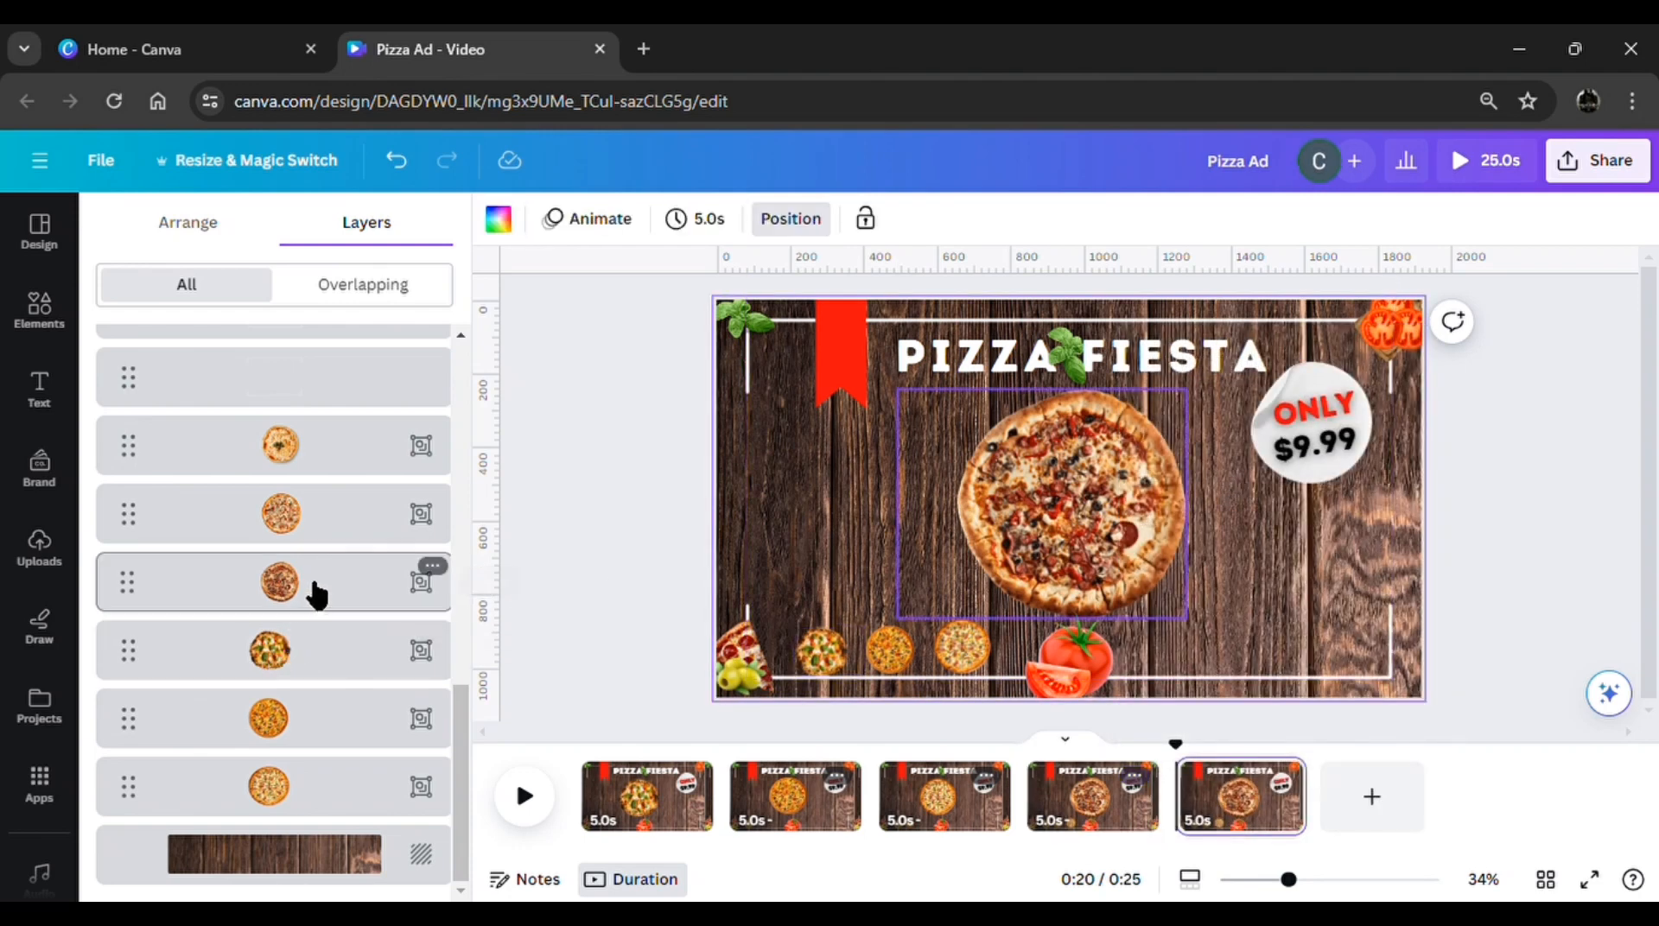
On page 5, shrink the meat-topped pizza to a thumbnail and place it at the right end of the lower frame line
click(317, 595)
drag(1186, 390, 972, 562)
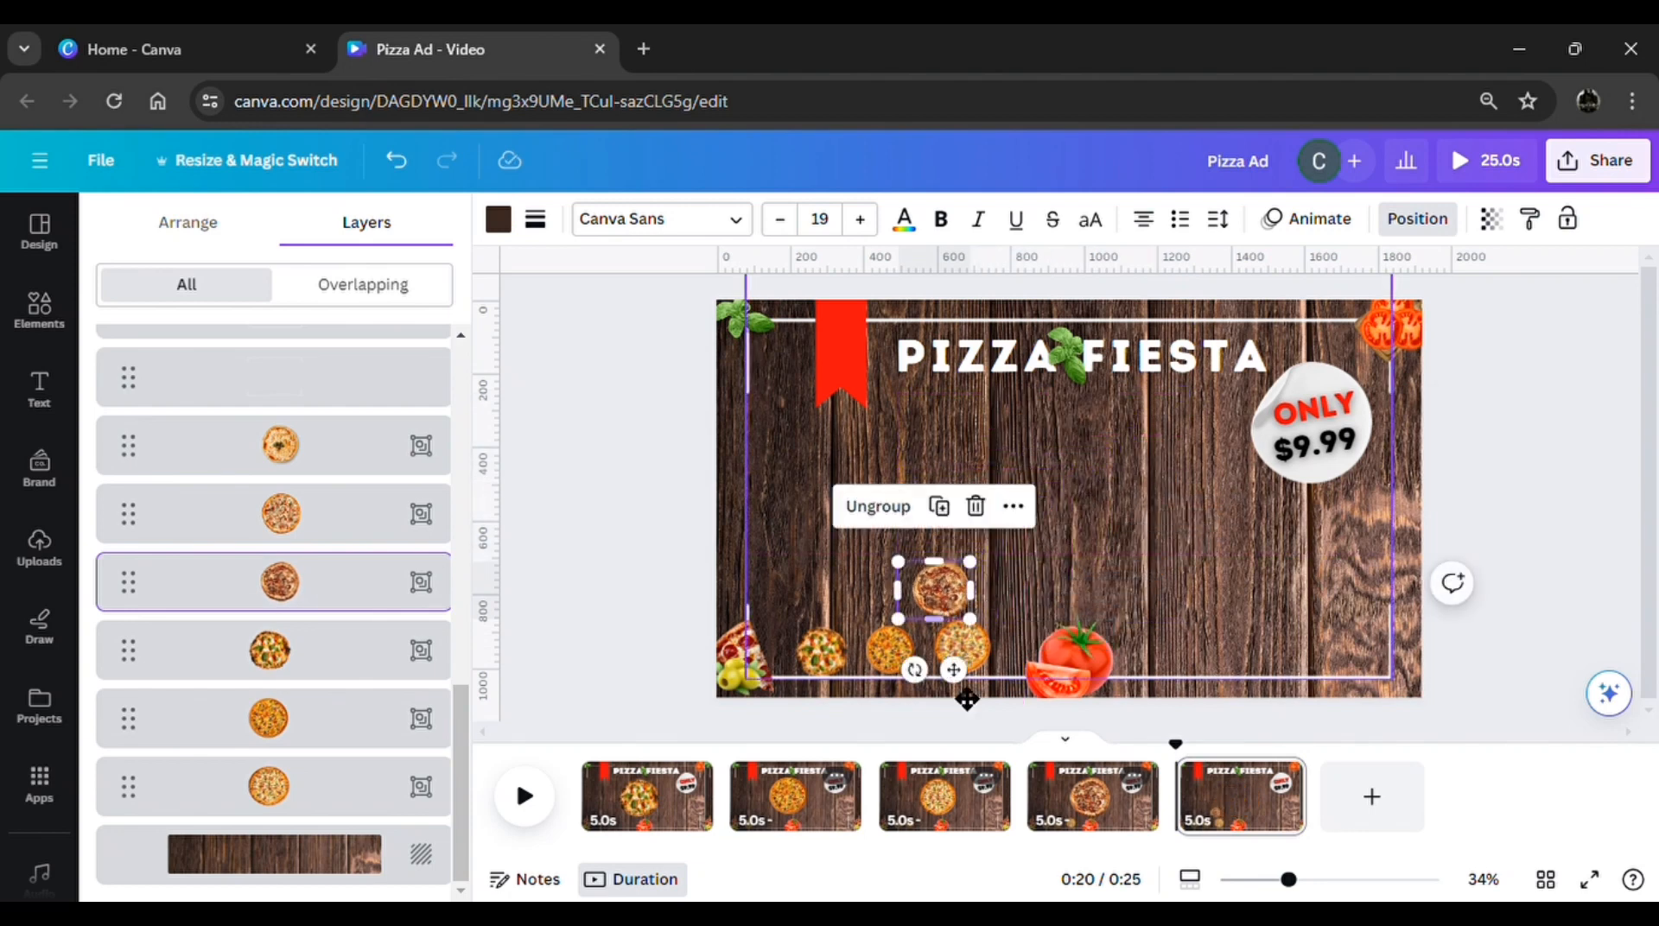
drag(967, 700, 1342, 729)
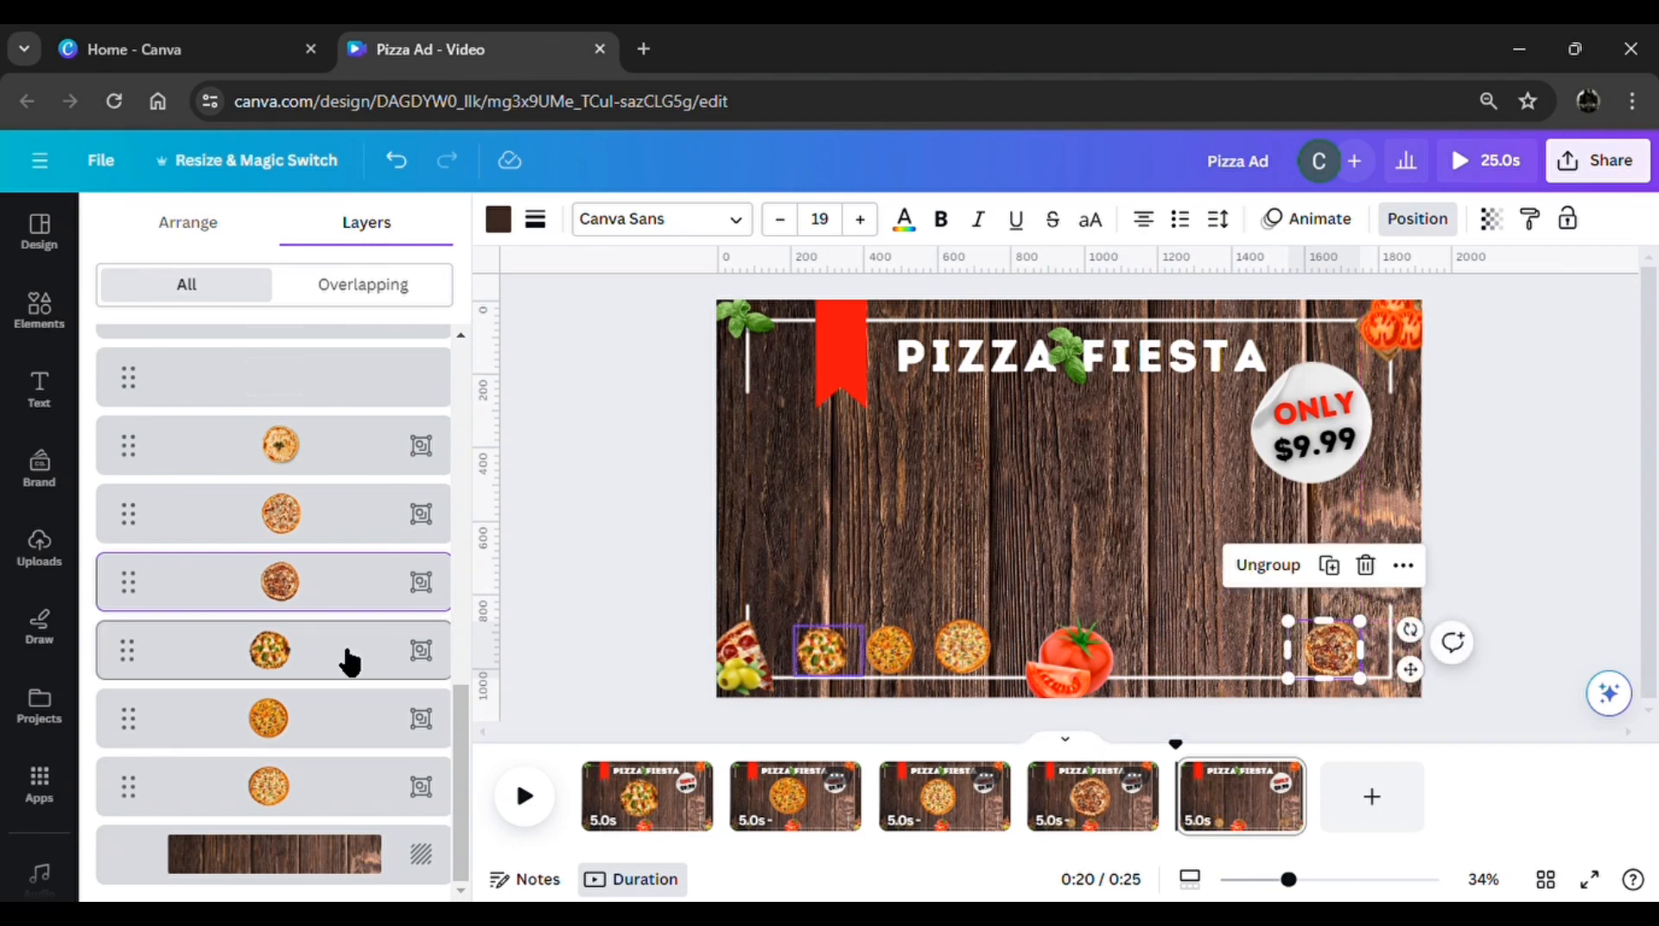
Bring the off-page pizza with crumbled white cheese and tomato to the centre of page 5 beneath the title
click(278, 503)
drag(1486, 579, 1020, 606)
drag(1074, 530, 1090, 533)
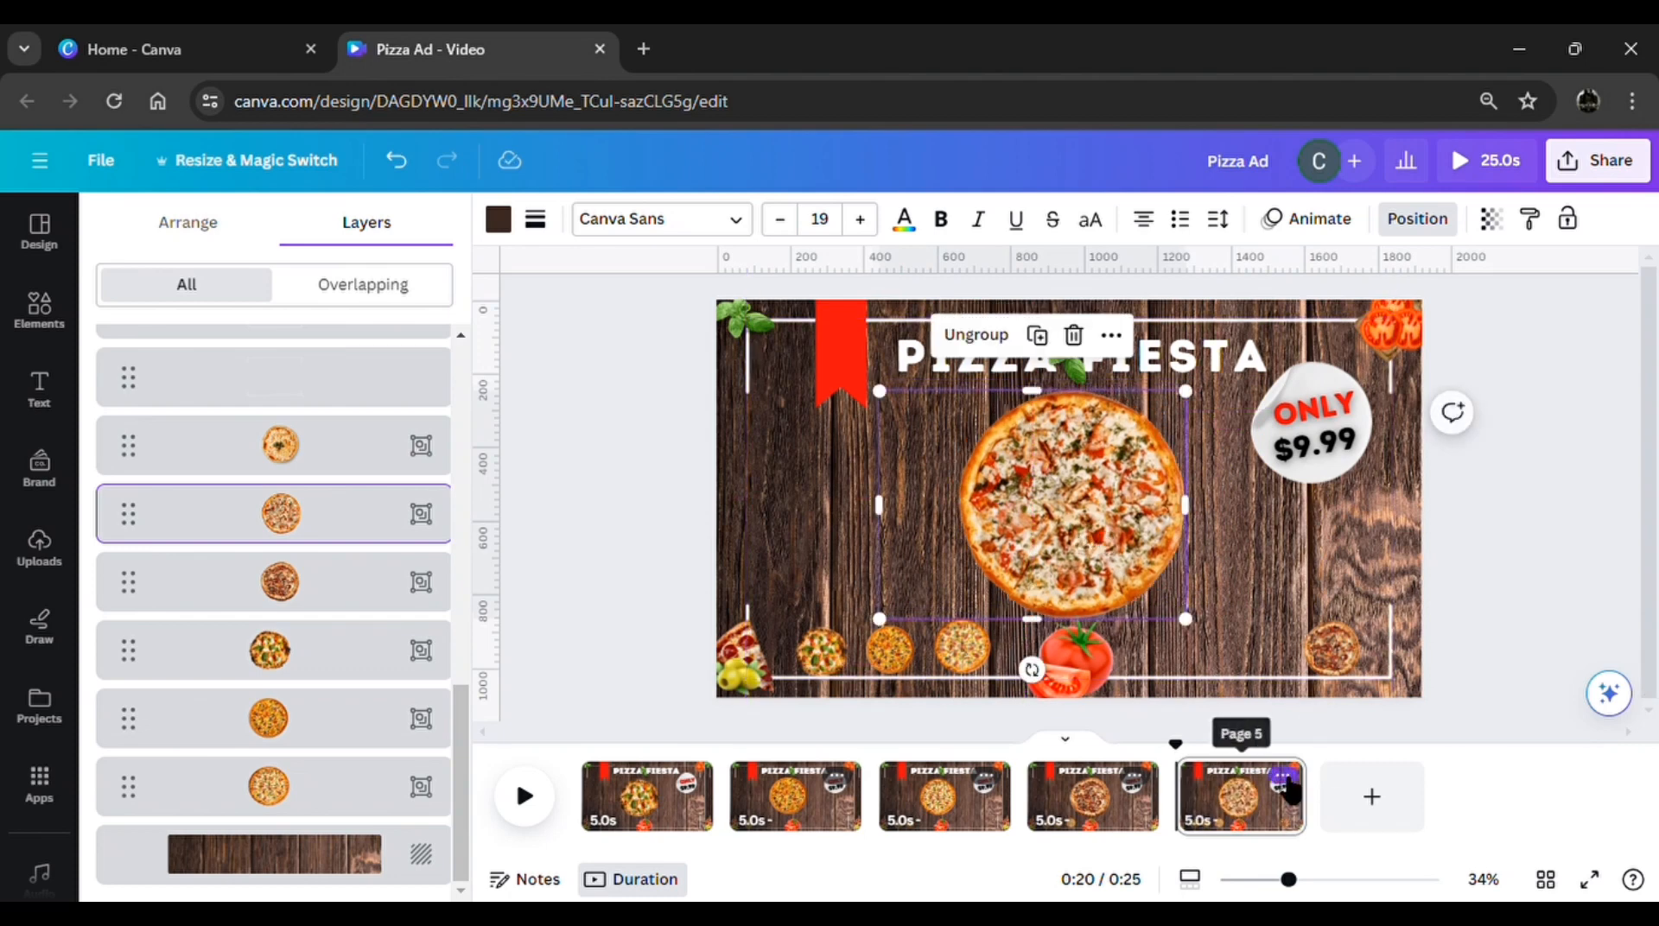
Duplicate page 5 and, on the copy, shrink the crumbled white cheese pizza to a thumbnail placed just left of the meat-topped one
click(1284, 783)
click(1401, 474)
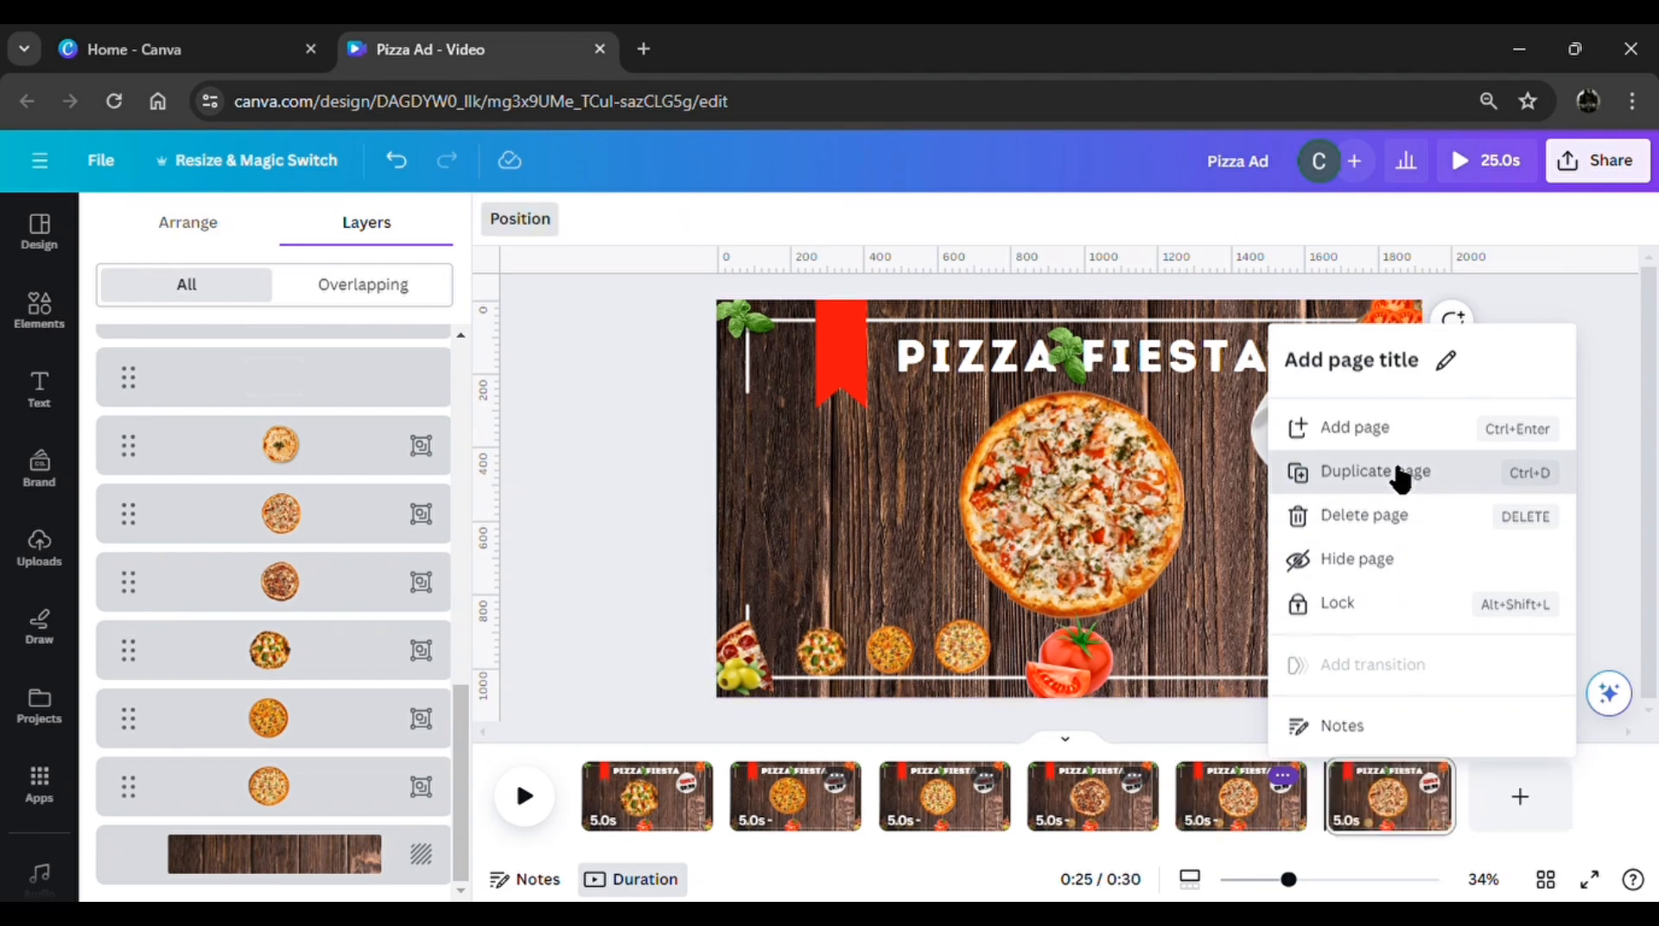
click(334, 535)
drag(1177, 425, 976, 597)
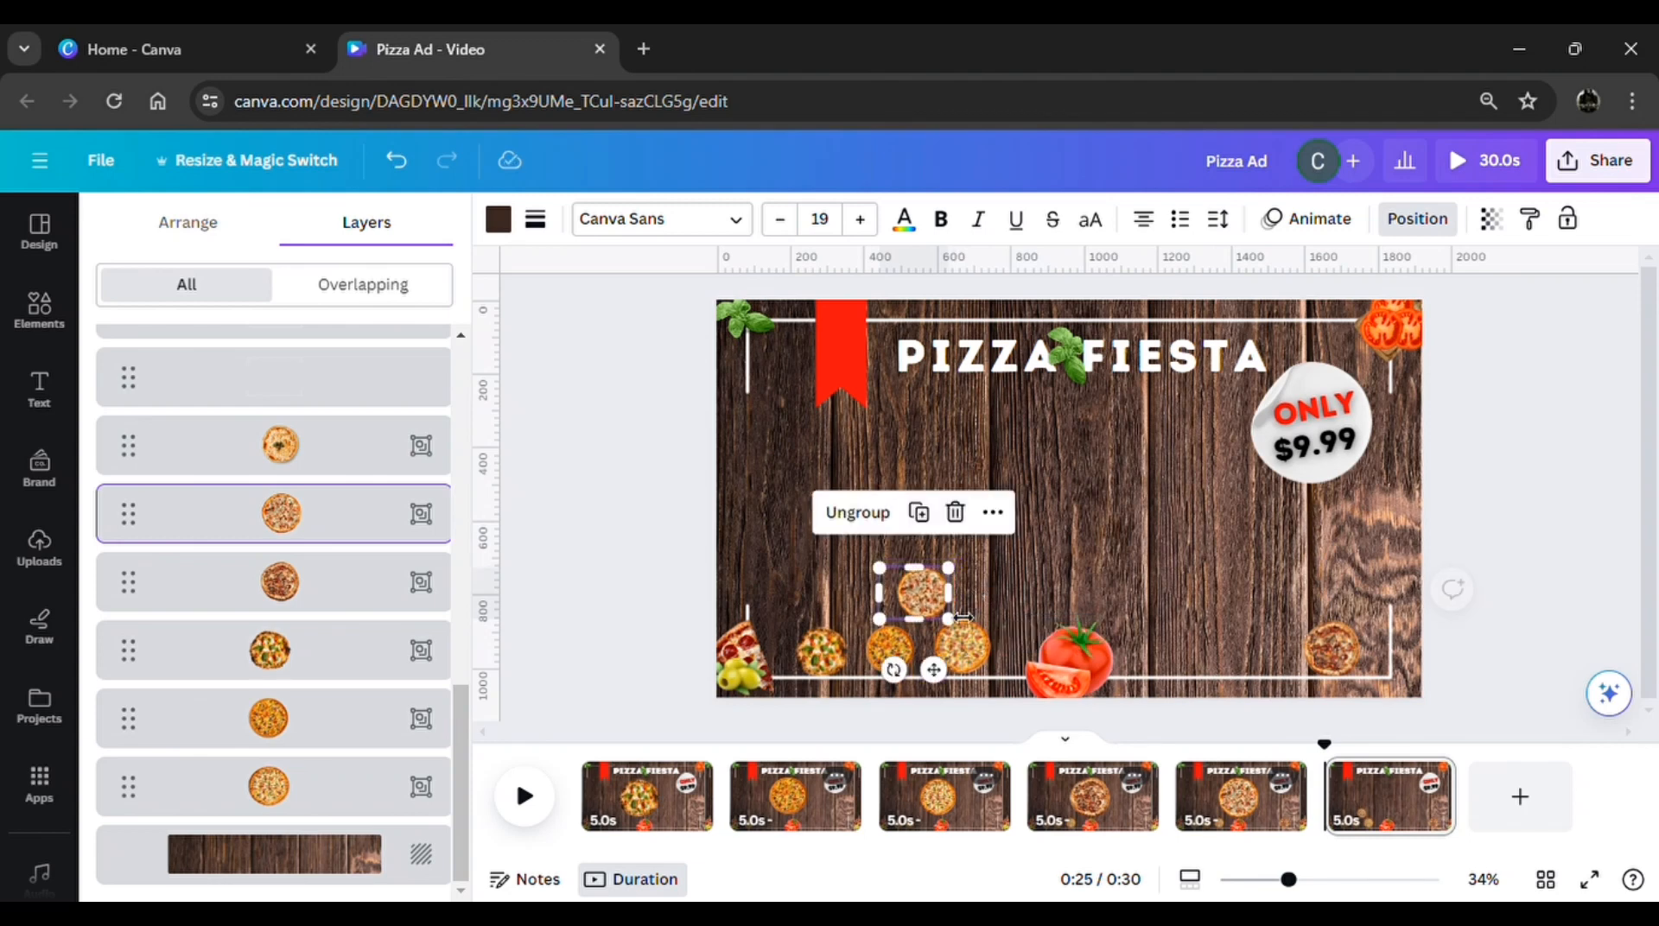
drag(930, 670, 1284, 738)
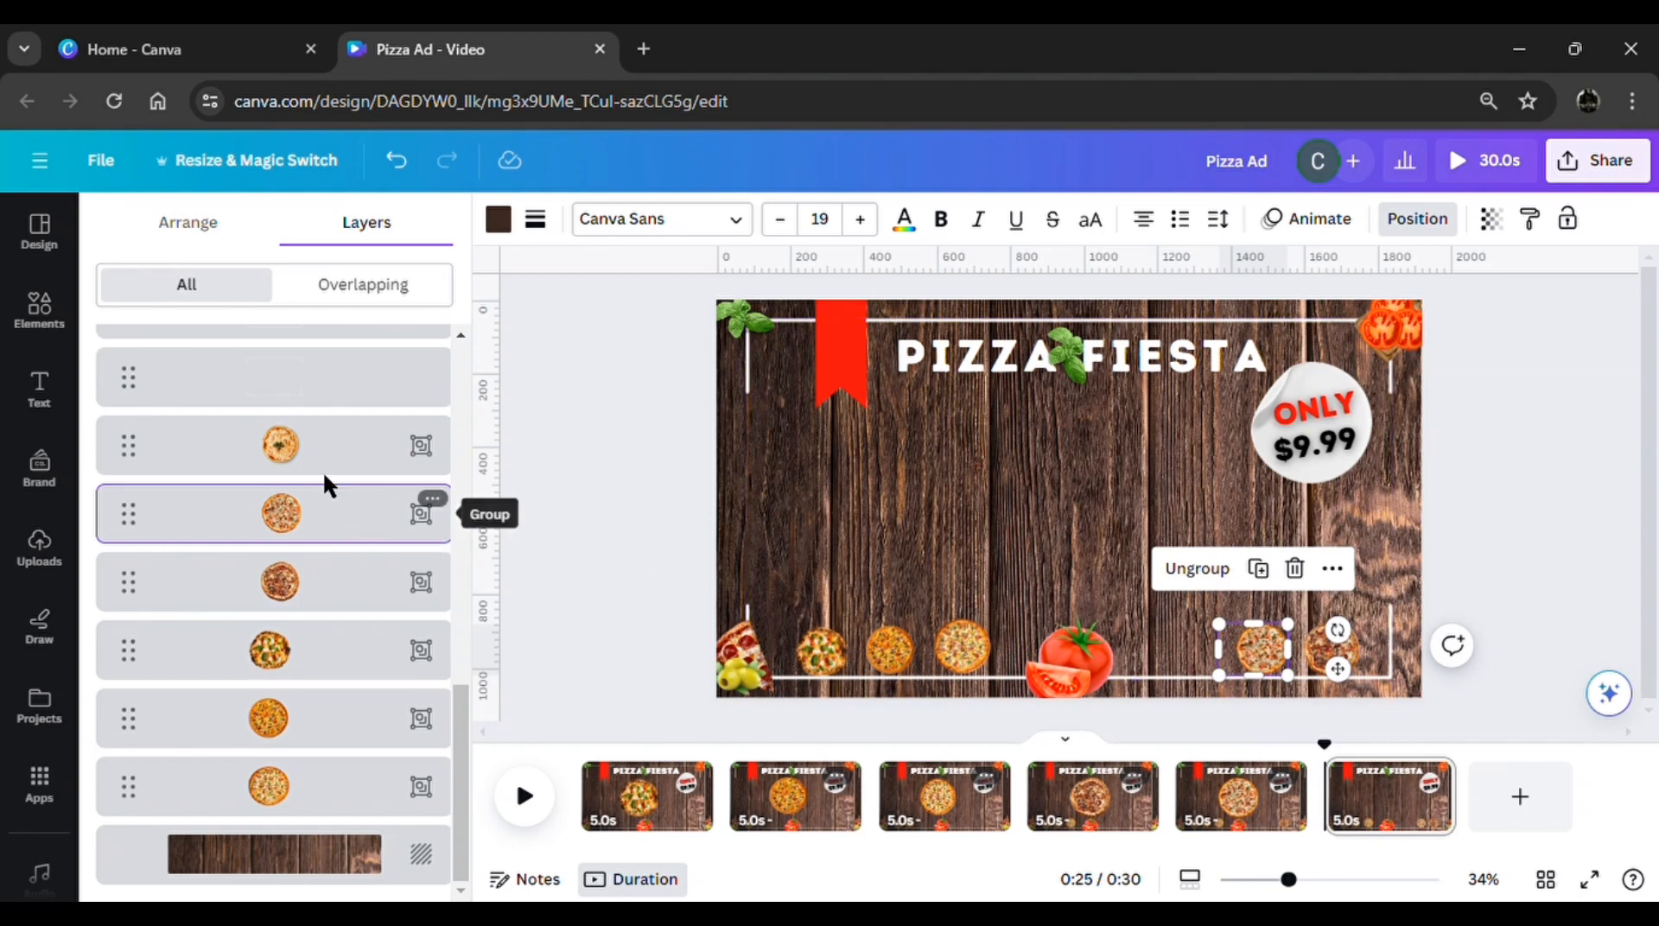
Bring the off-page cheese pizza with basil leaves to the centre of page 6 beneath the title, and duplicate that page
click(333, 444)
drag(1561, 489, 1134, 529)
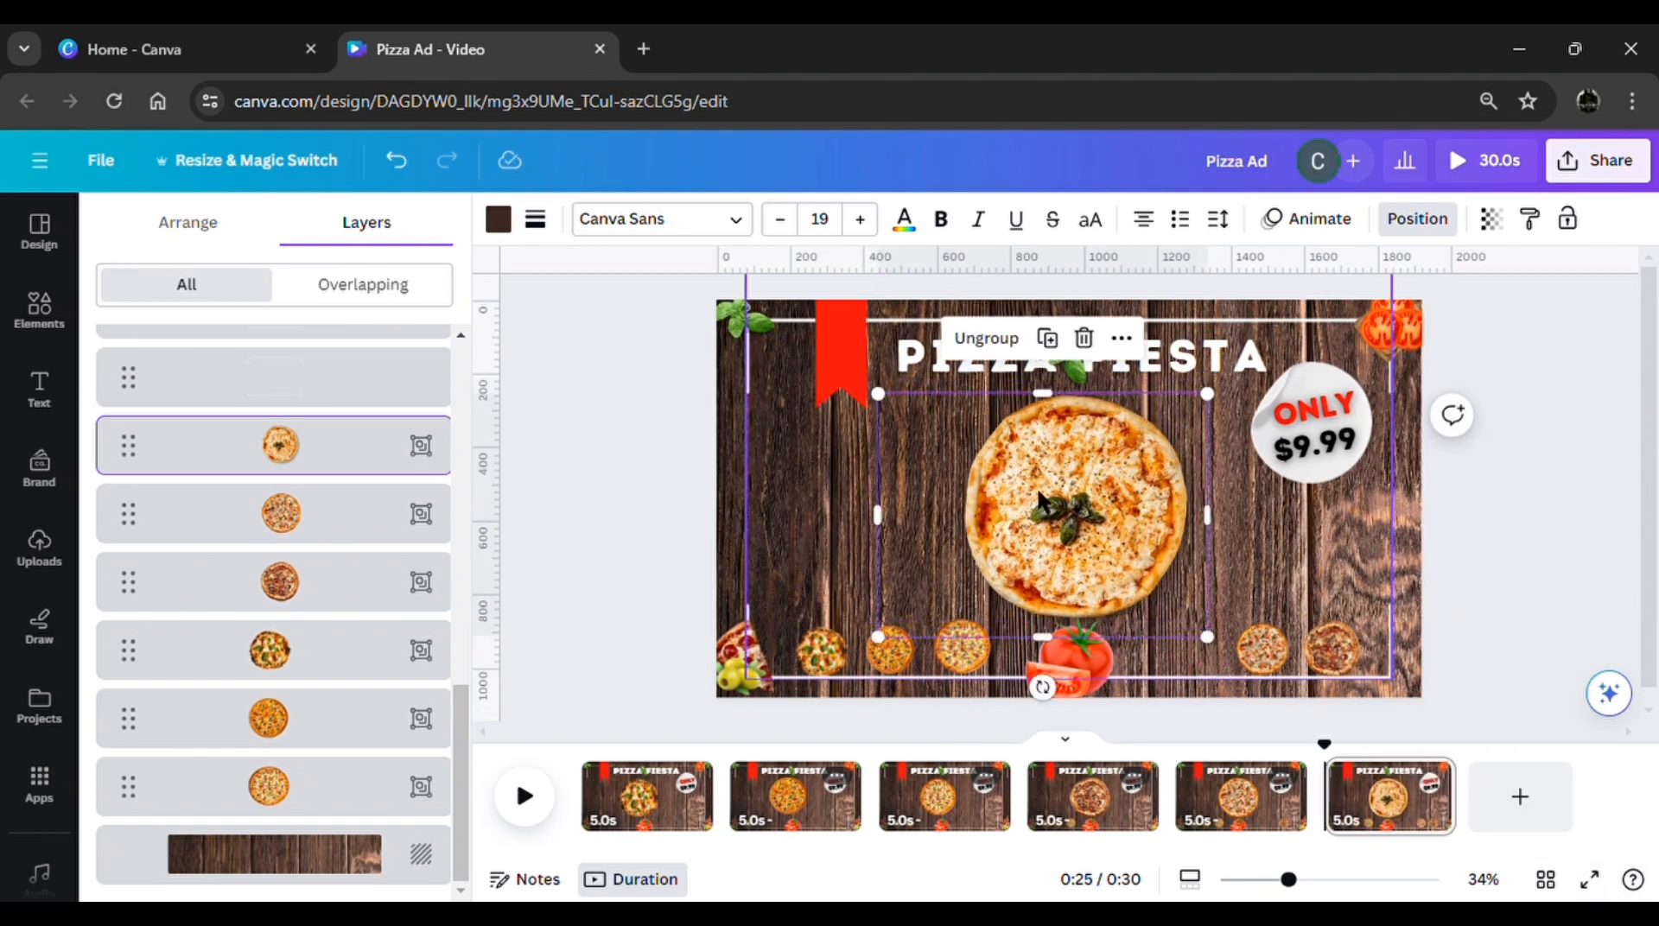
click(1432, 780)
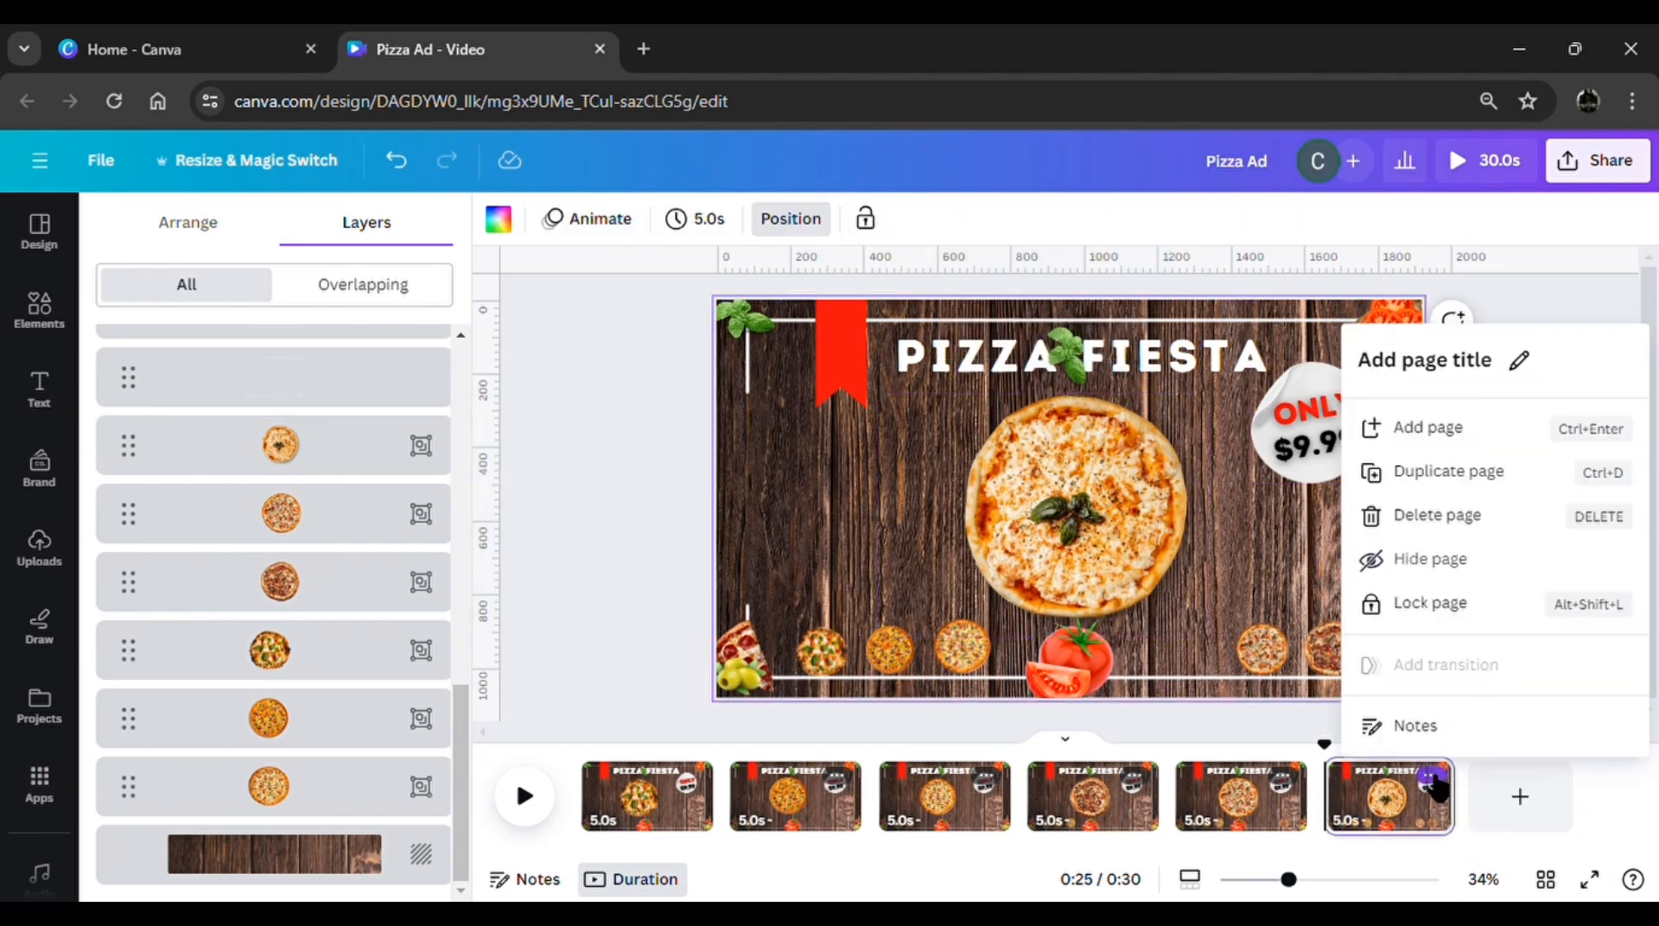
click(1463, 480)
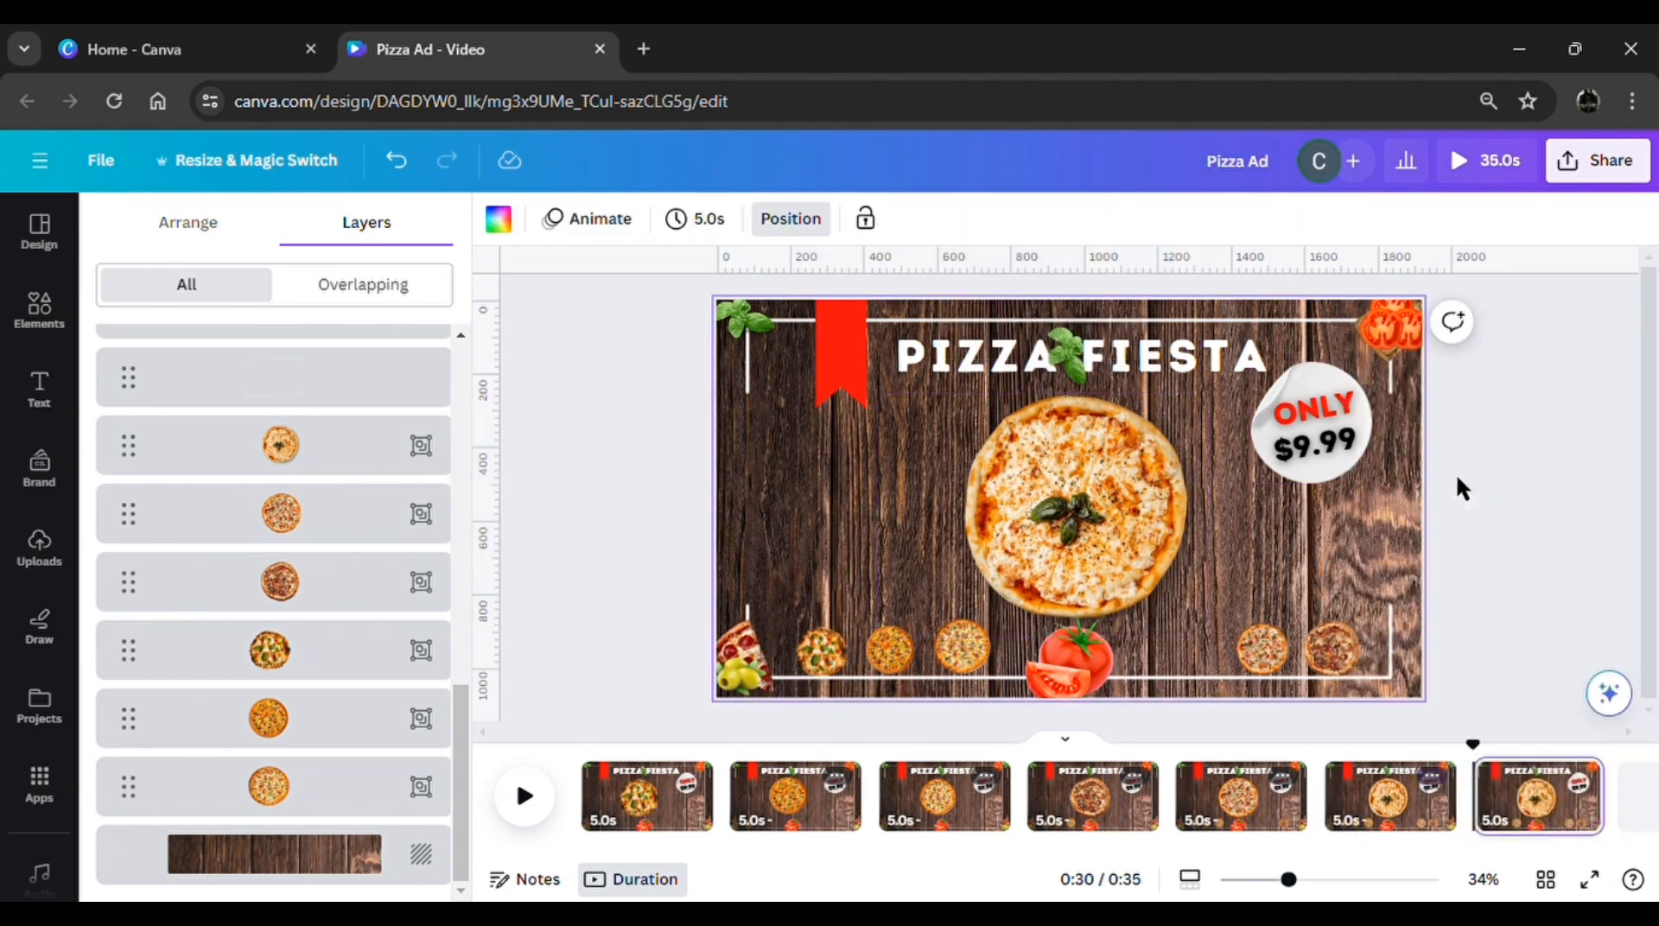
On page 7, shrink the cheese-and-basil pizza to a thumbnail and place it in the lower row, between the tomatoes and the white cheese pizza
click(334, 466)
click(1091, 458)
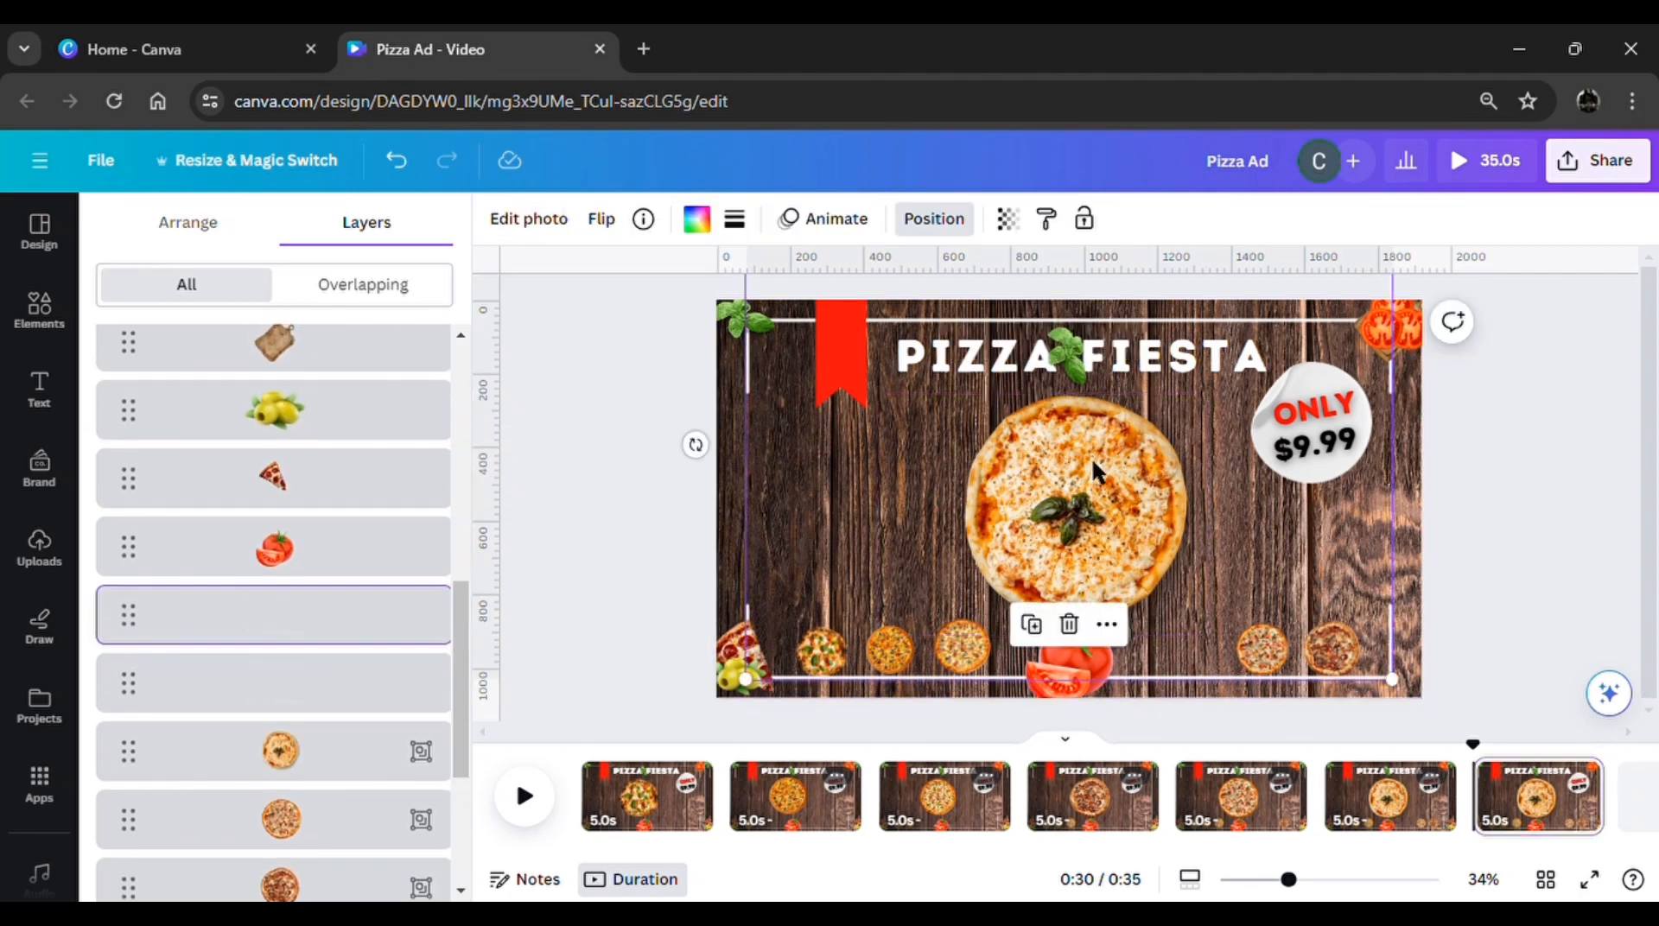
click(319, 775)
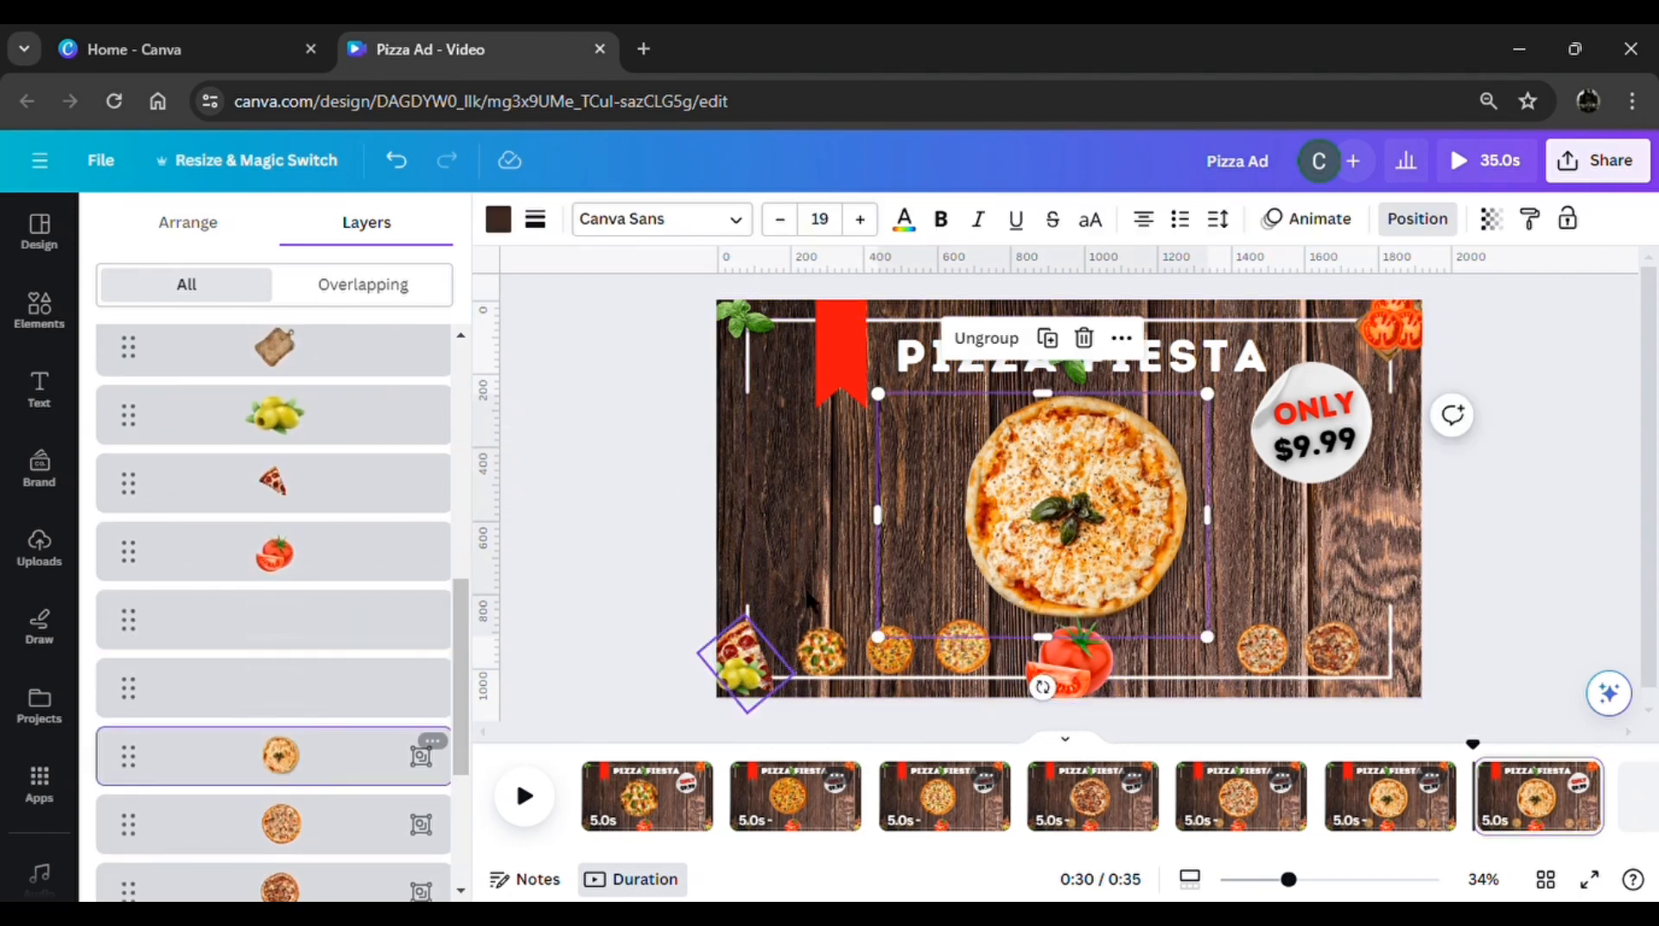
drag(1208, 394, 965, 573)
drag(960, 703, 1201, 728)
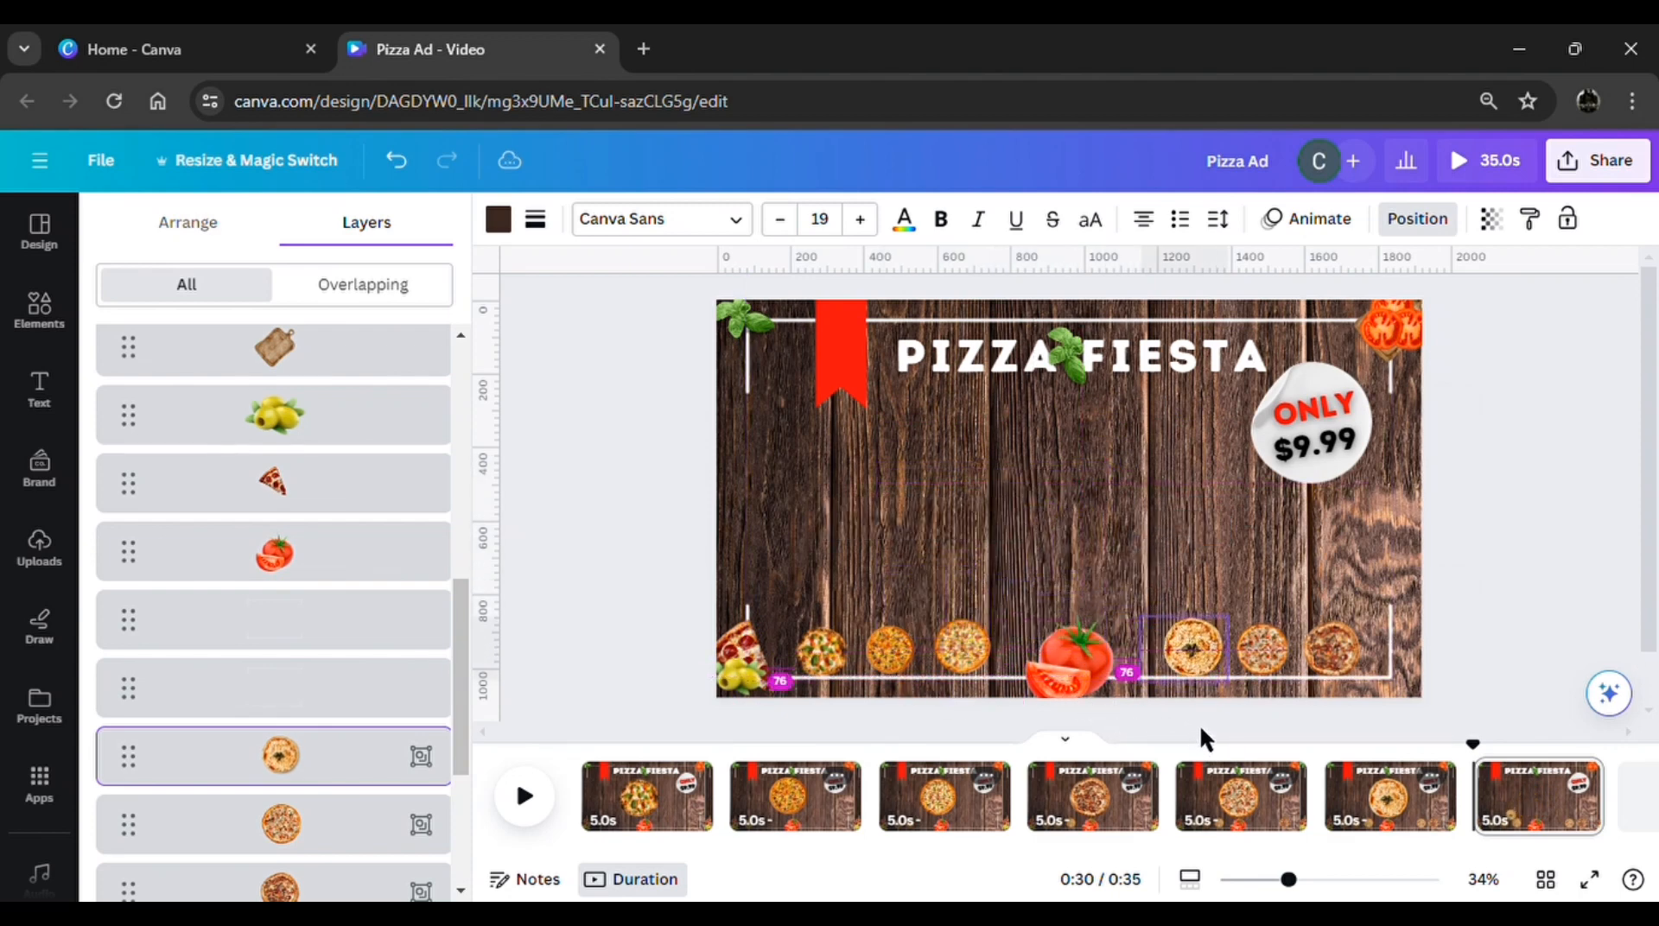
Enlarge the round white price sticker on page 7 and centre it beneath the PIZZA FIESTA title
click(1268, 459)
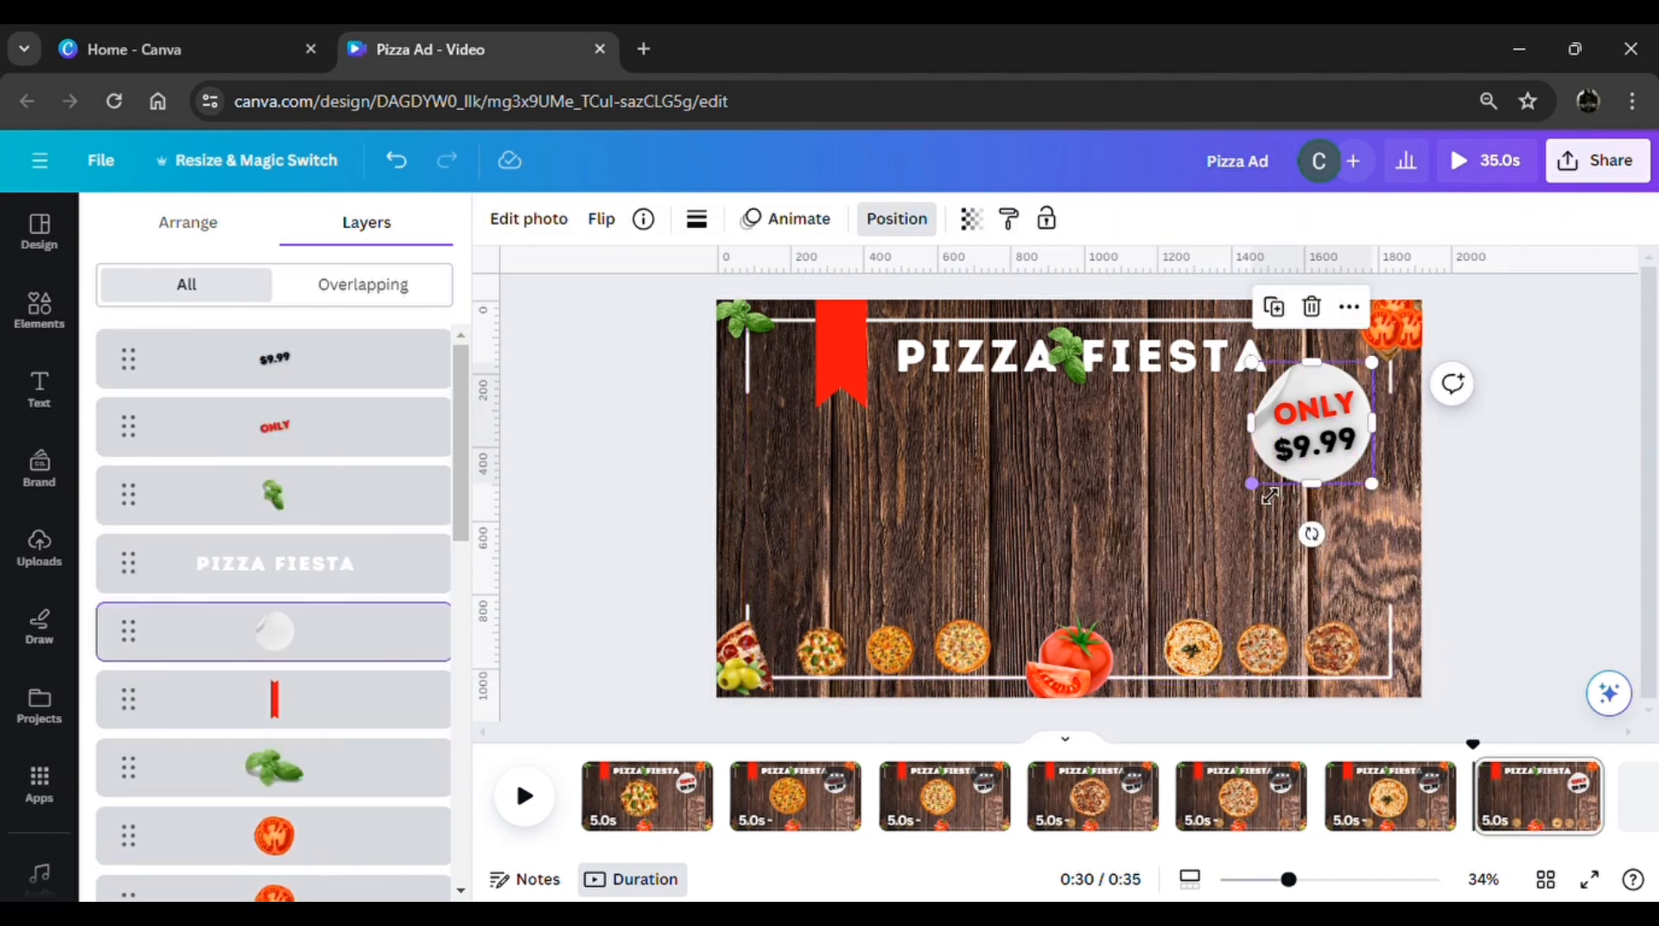
drag(1268, 471, 1080, 563)
drag(1046, 442, 1081, 512)
Enlarge the red ONLY text to about size 120 and place it on the upper half of the enlarged sticker
click(1312, 411)
drag(1312, 411, 962, 465)
click(882, 488)
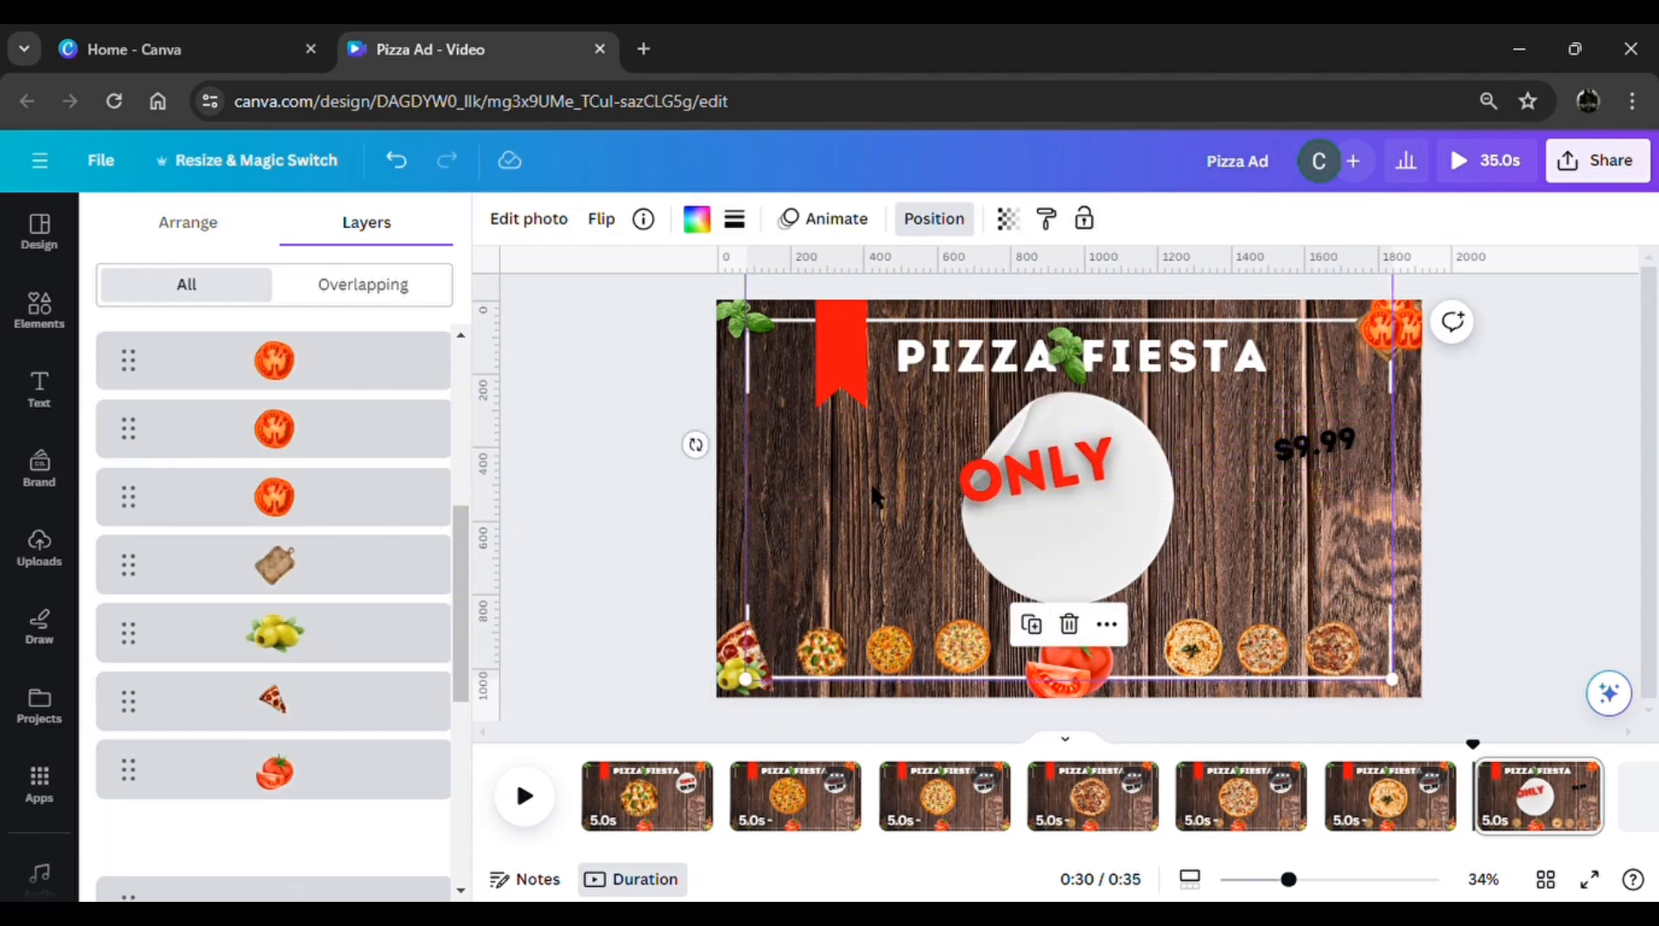
drag(1049, 494, 1081, 505)
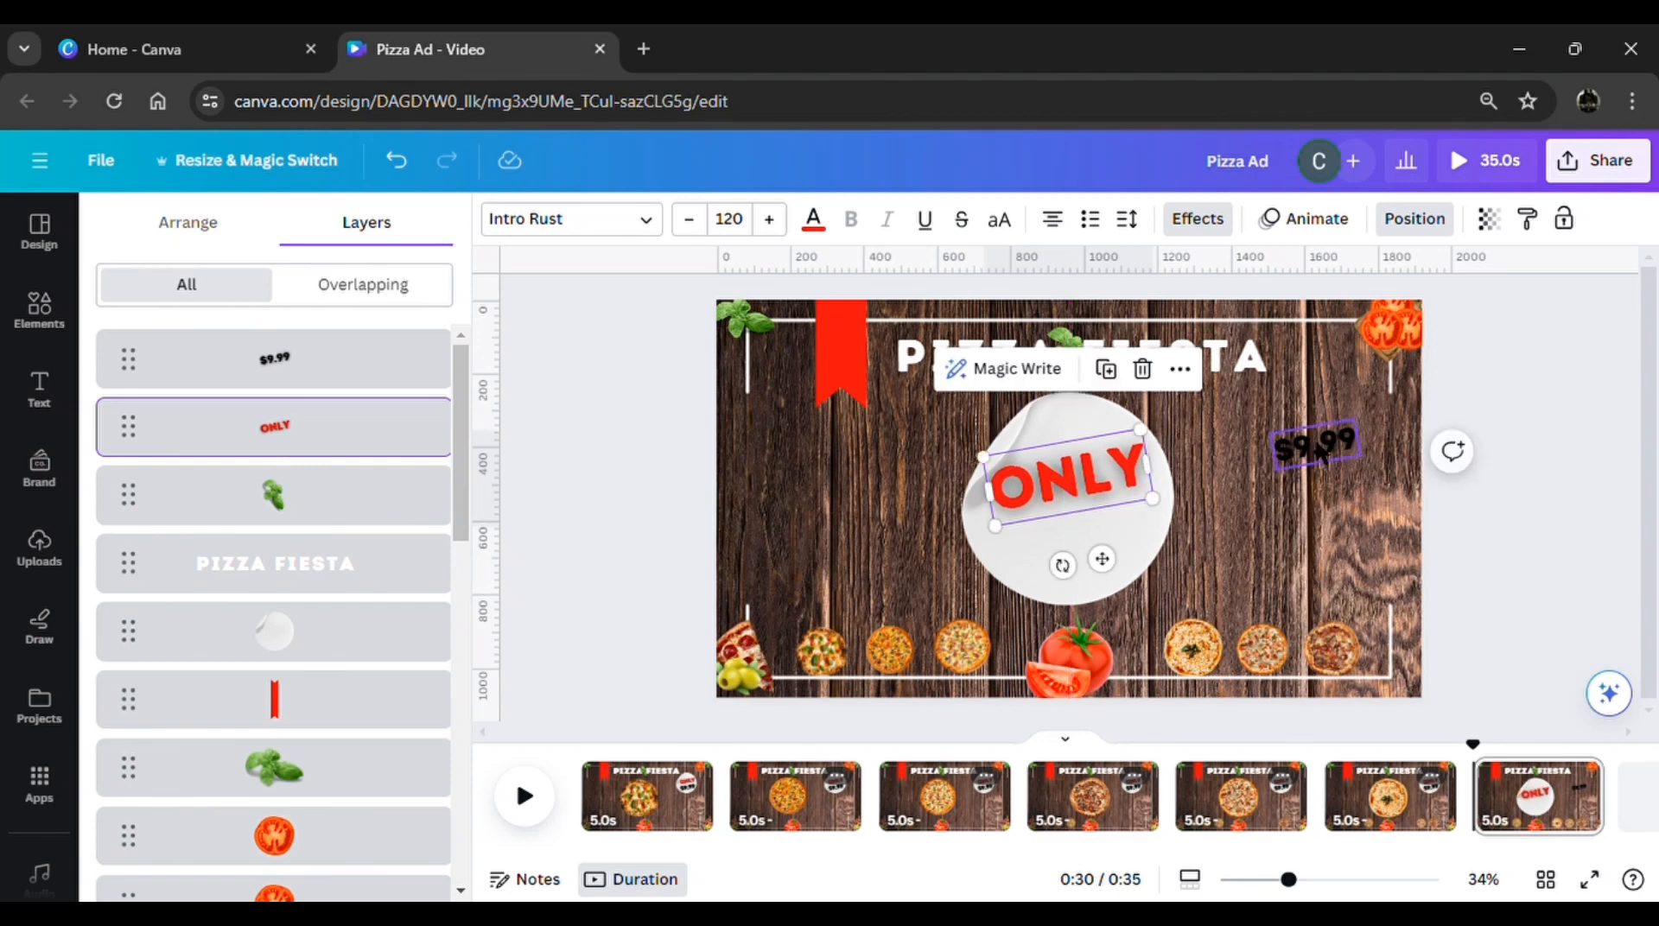
Enlarge the $9.99 text to about size 113 and place it on the sticker directly beneath ONLY
click(1322, 453)
drag(1275, 437, 1216, 437)
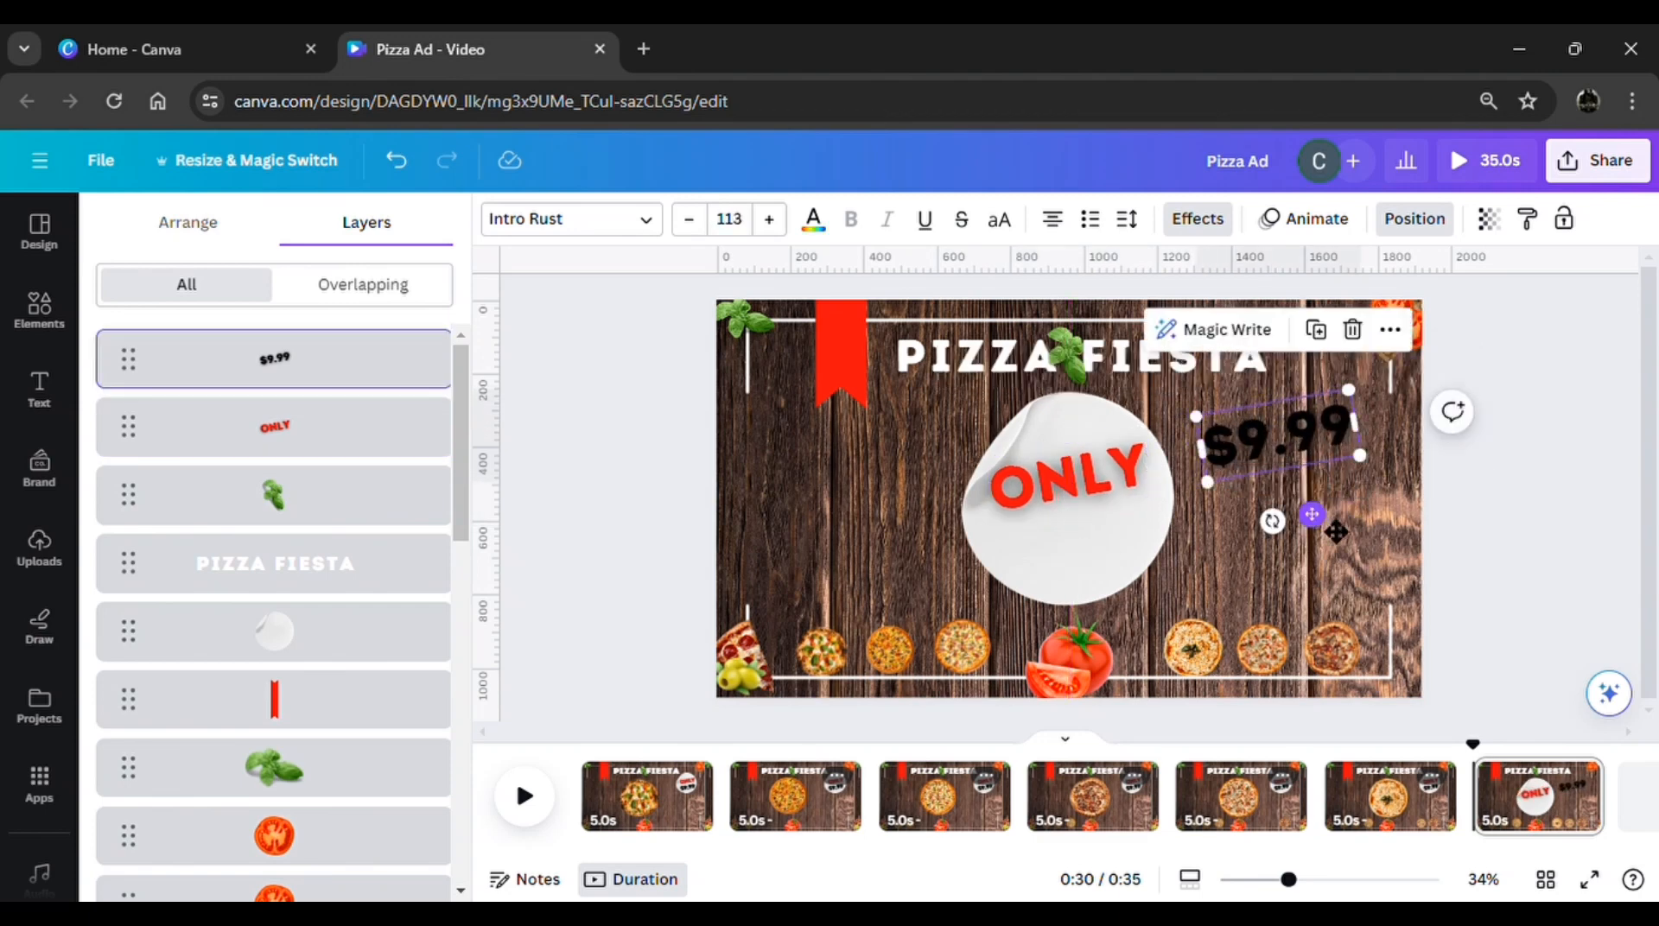
drag(1336, 532, 1140, 632)
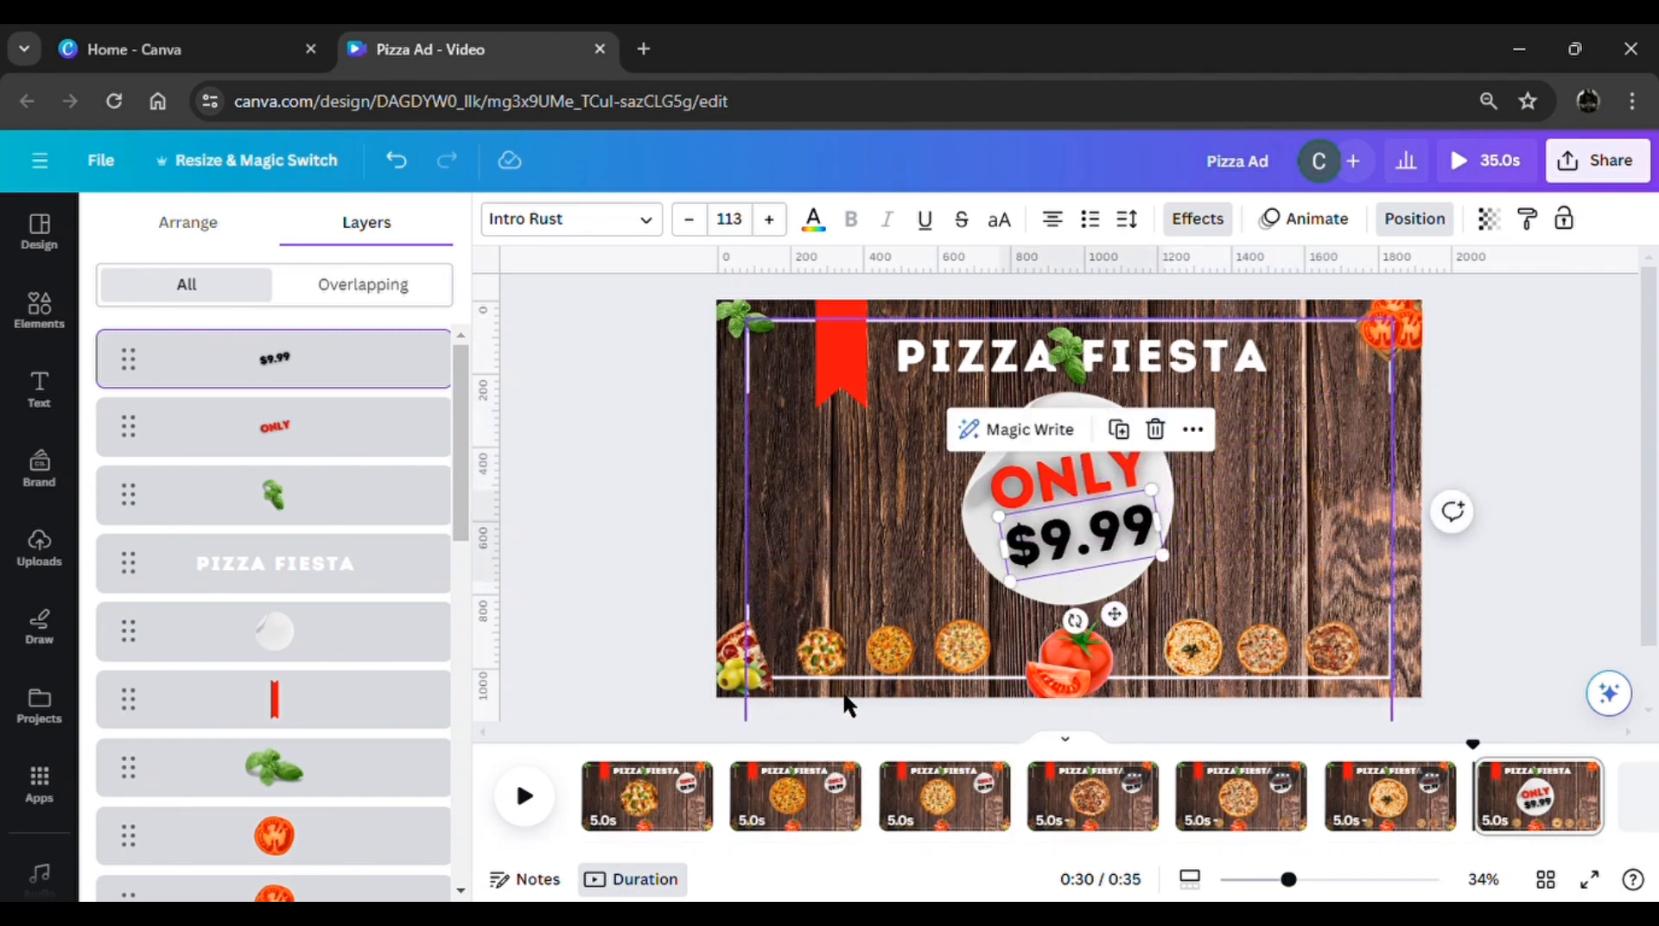
Add a Match & Move transition of 2.5 seconds after page 1 and apply it between all pages
click(733, 817)
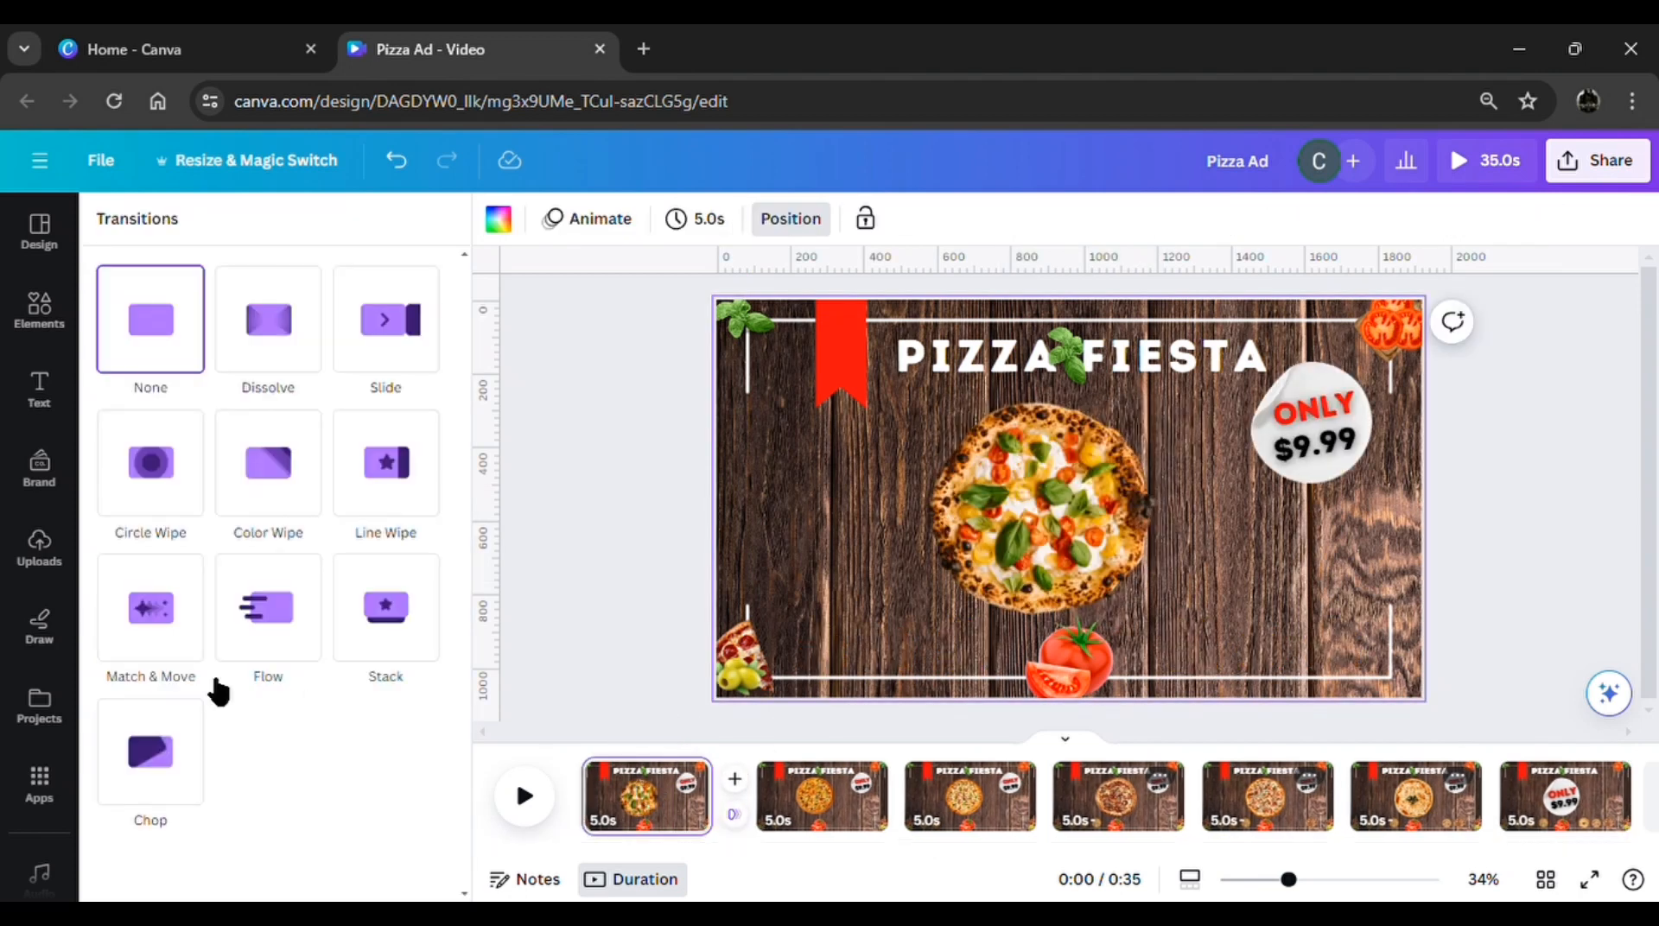
click(159, 646)
click(159, 646)
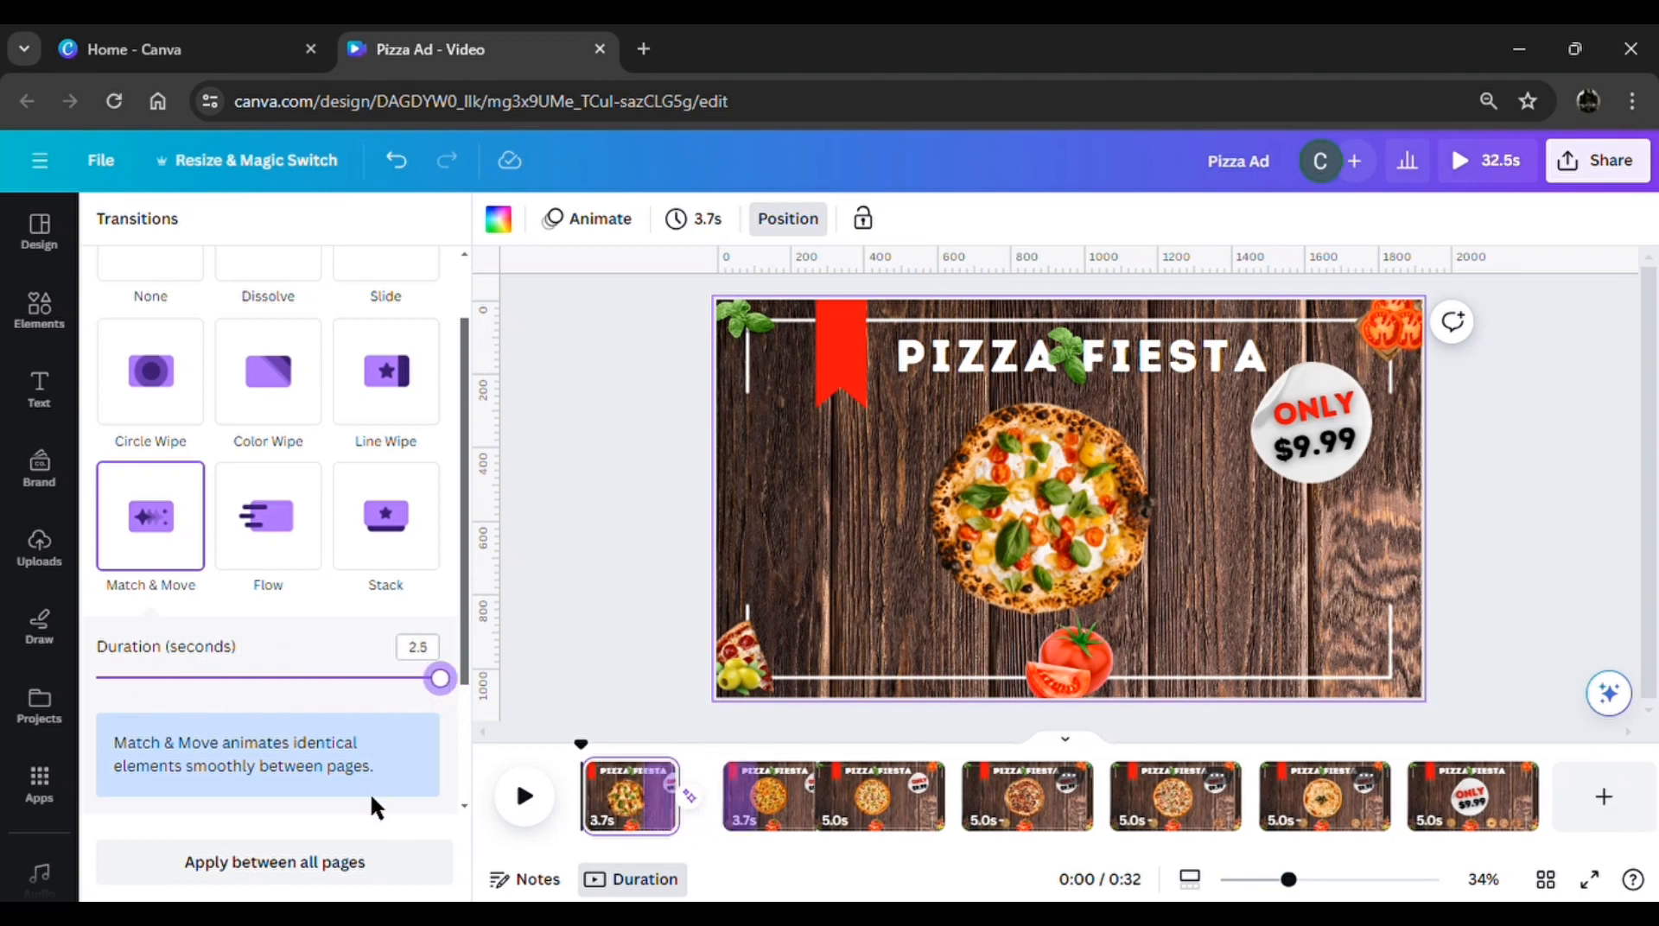
click(341, 864)
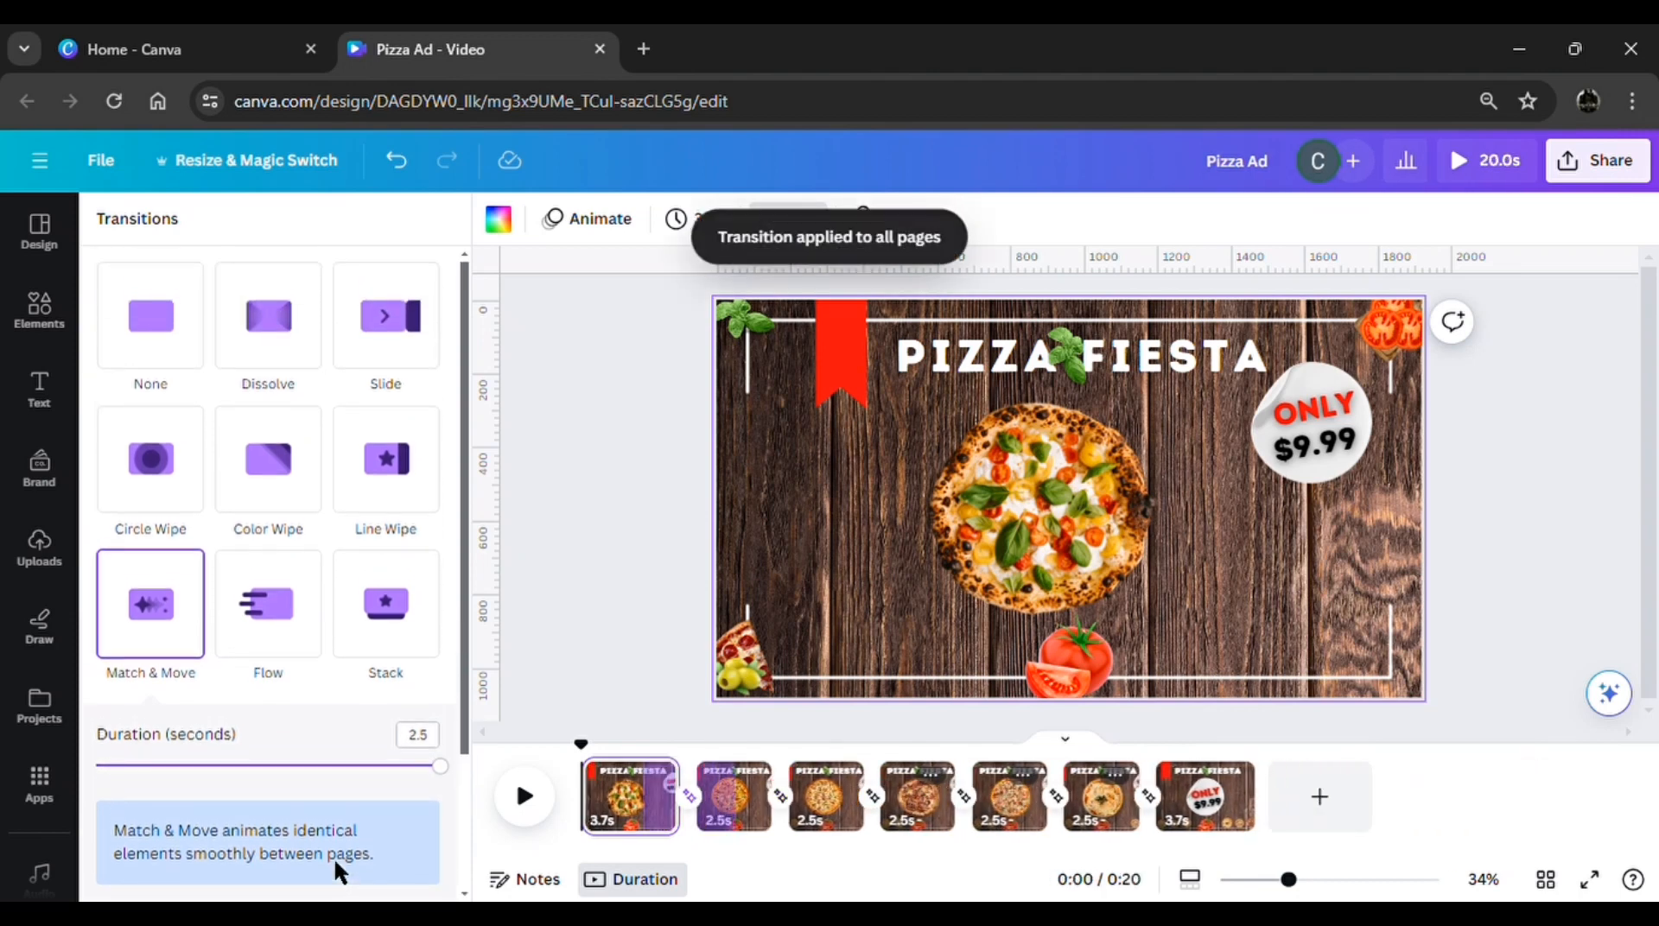